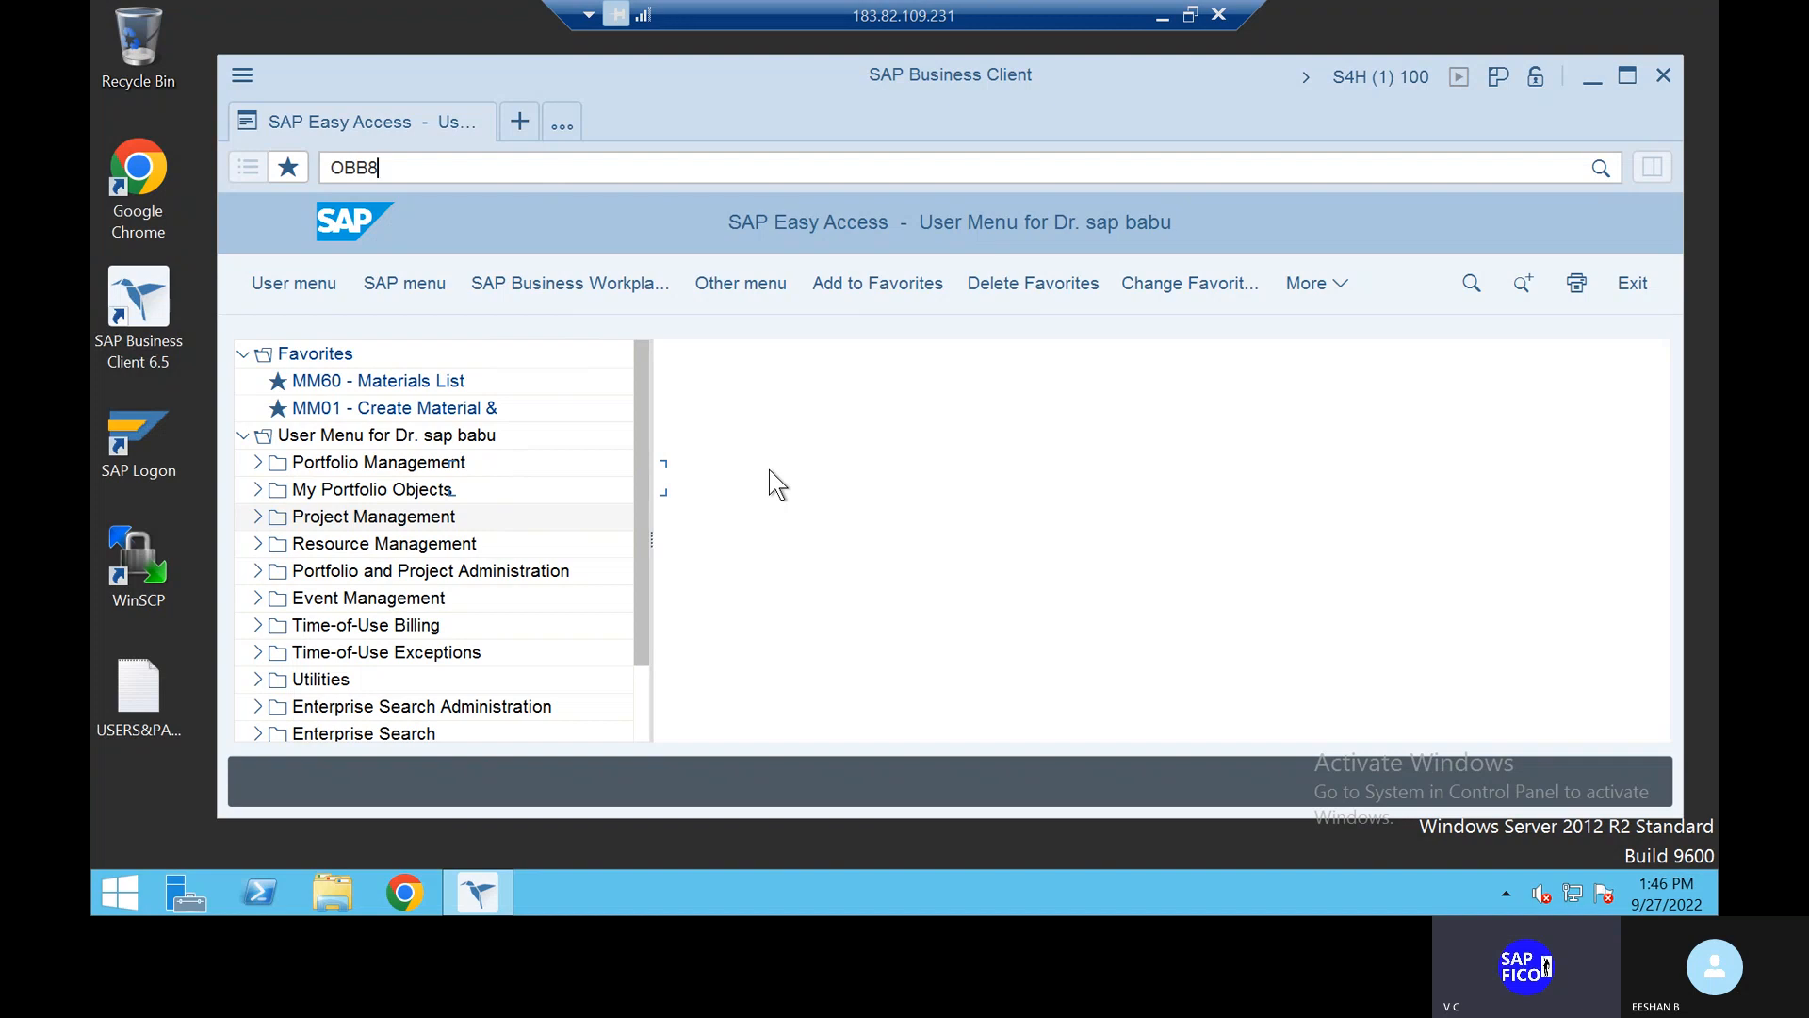
Step: Run OBB8 and begin a new, blank Terms of Payment entry
key("Return")
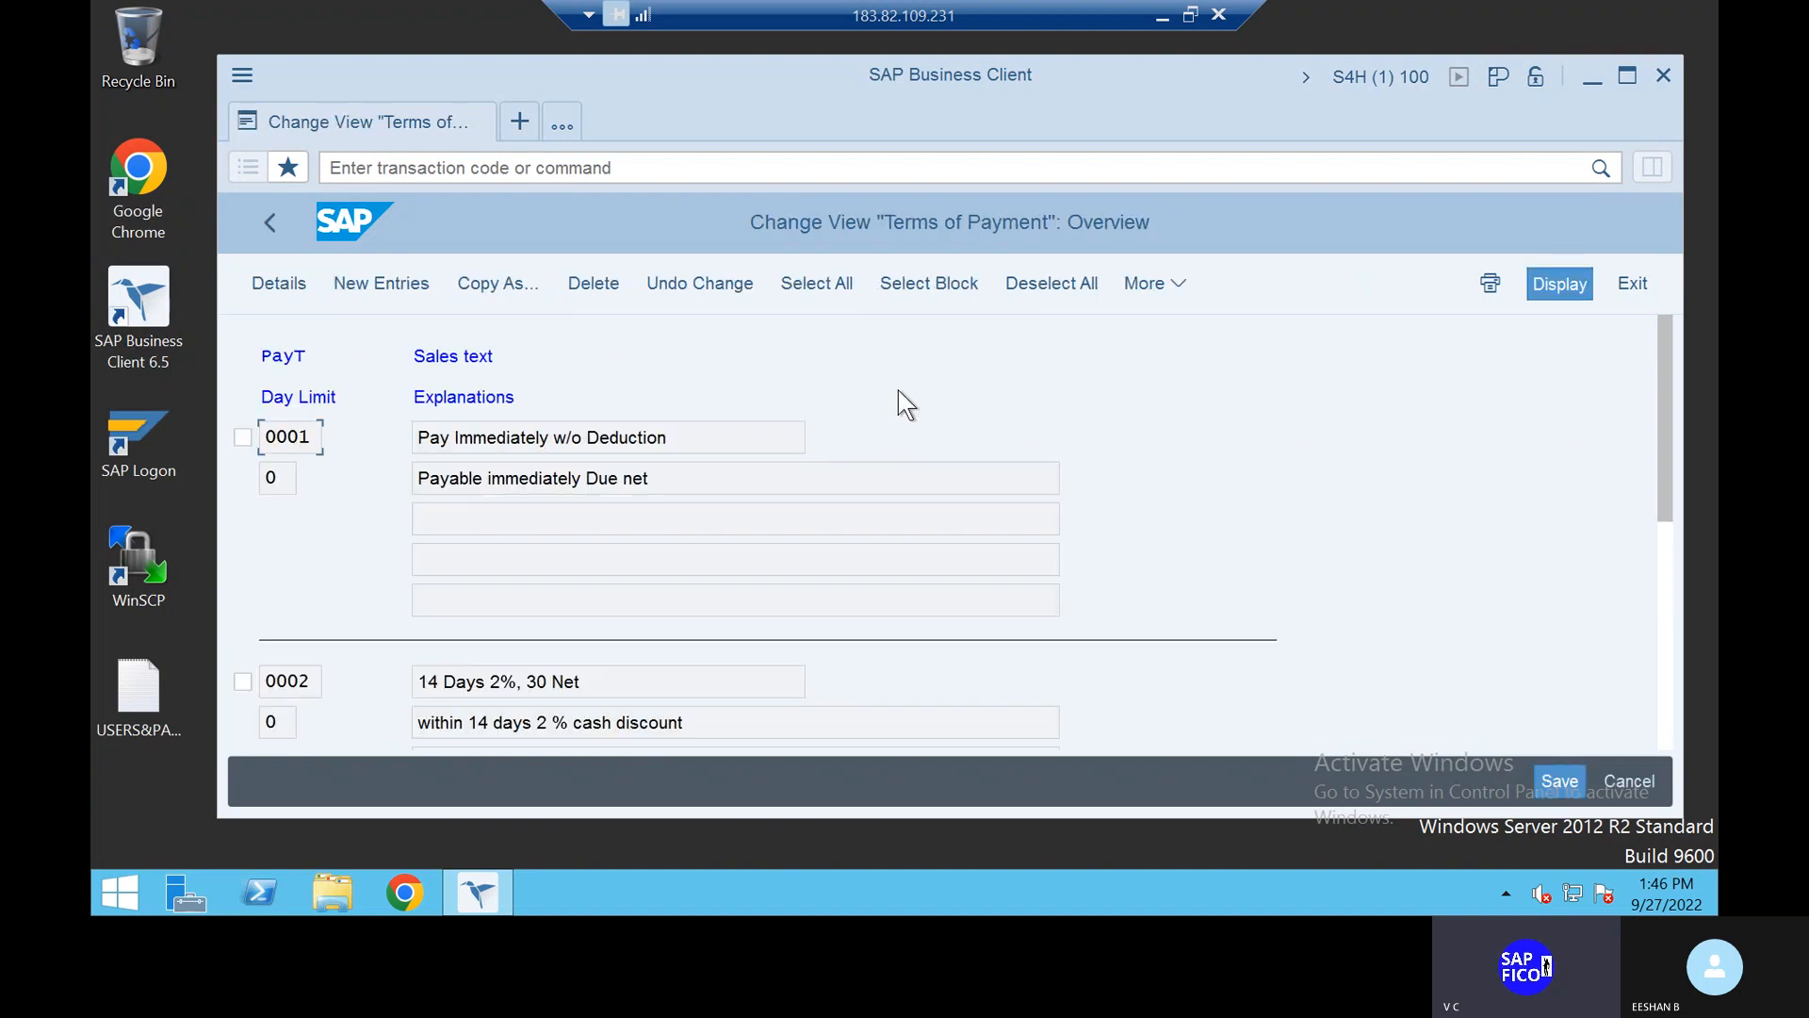
left_click(414, 283)
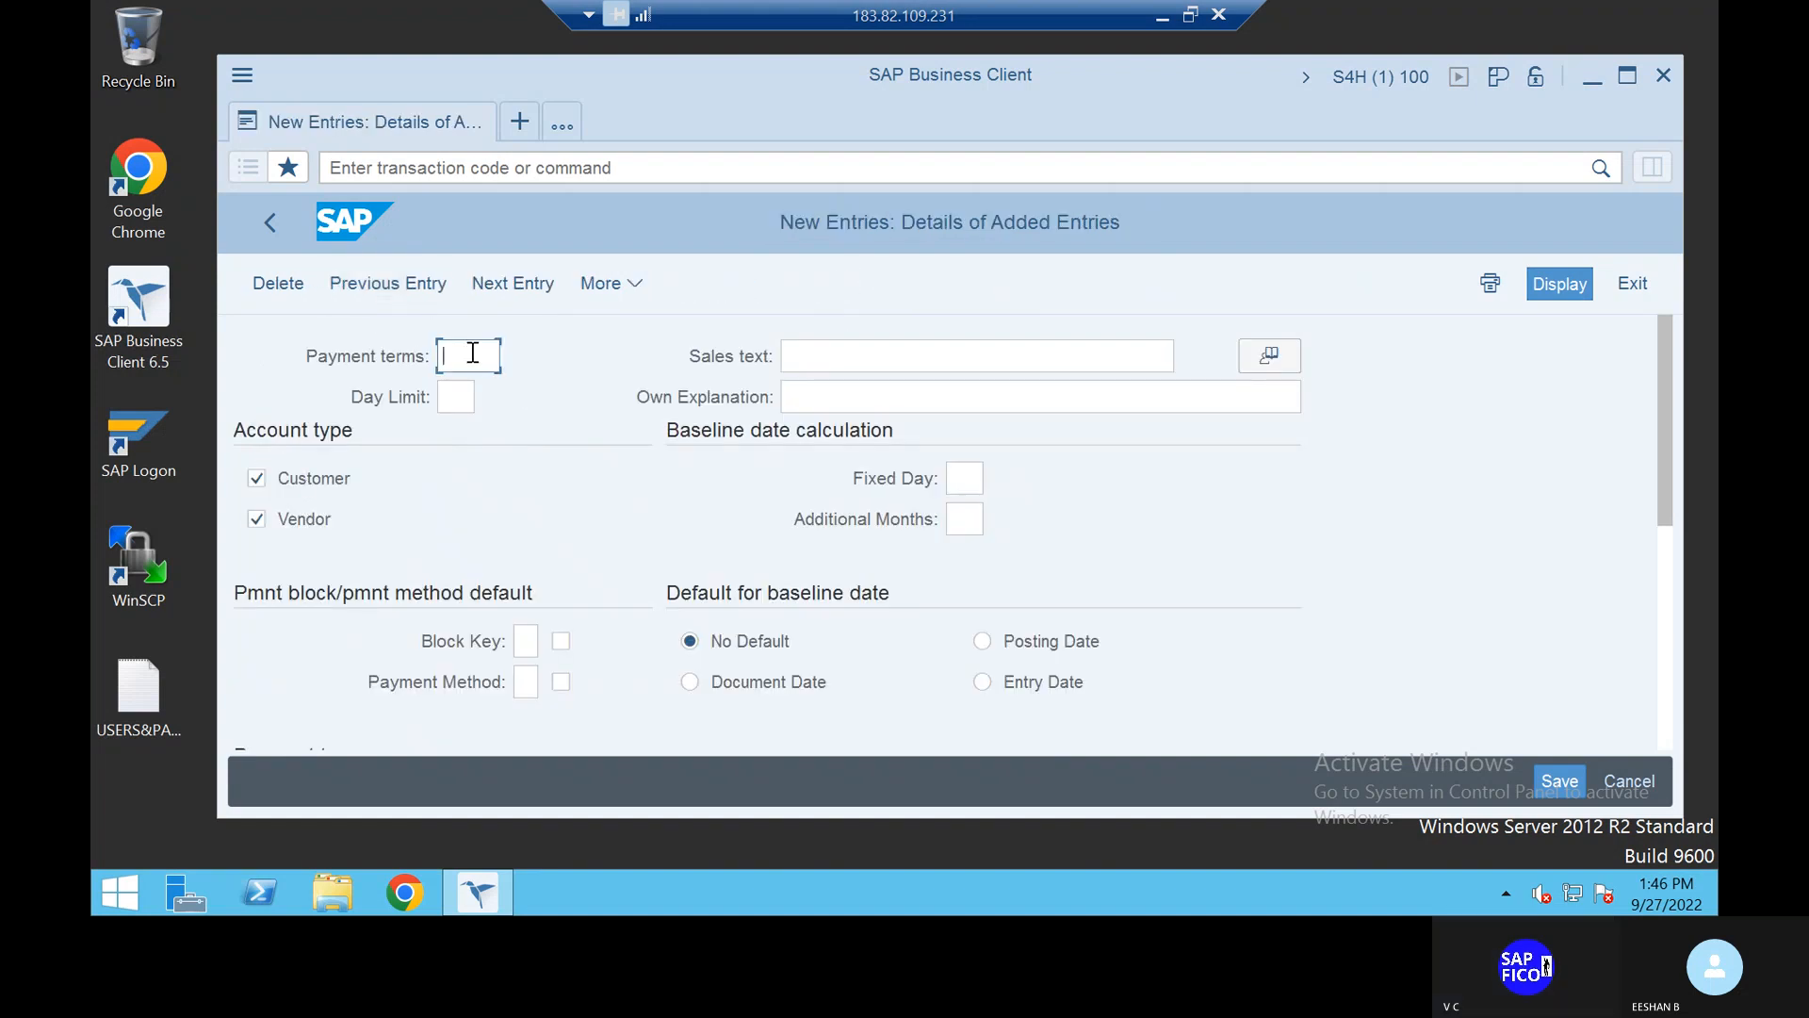
Step: Key the new payment term TCPT with sales text 'PAYMENT TERMS FOR CUSTOMER'
type("TCET")
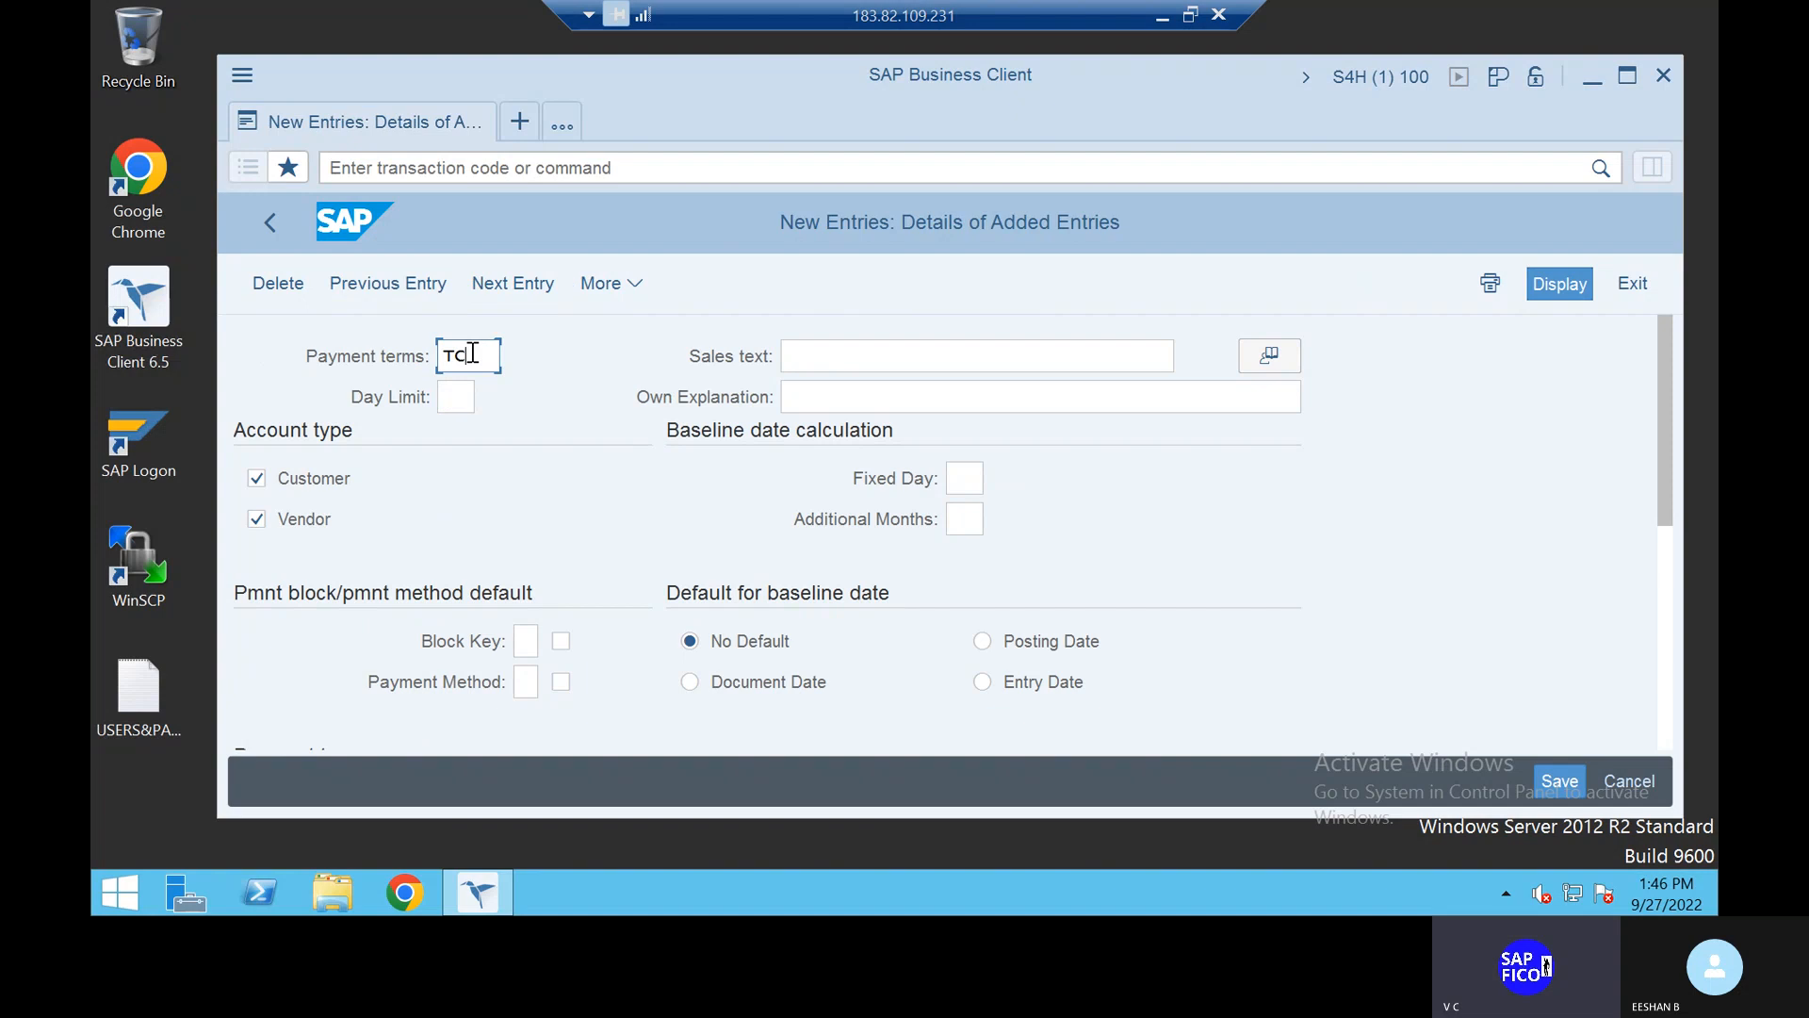
left_click(838, 354)
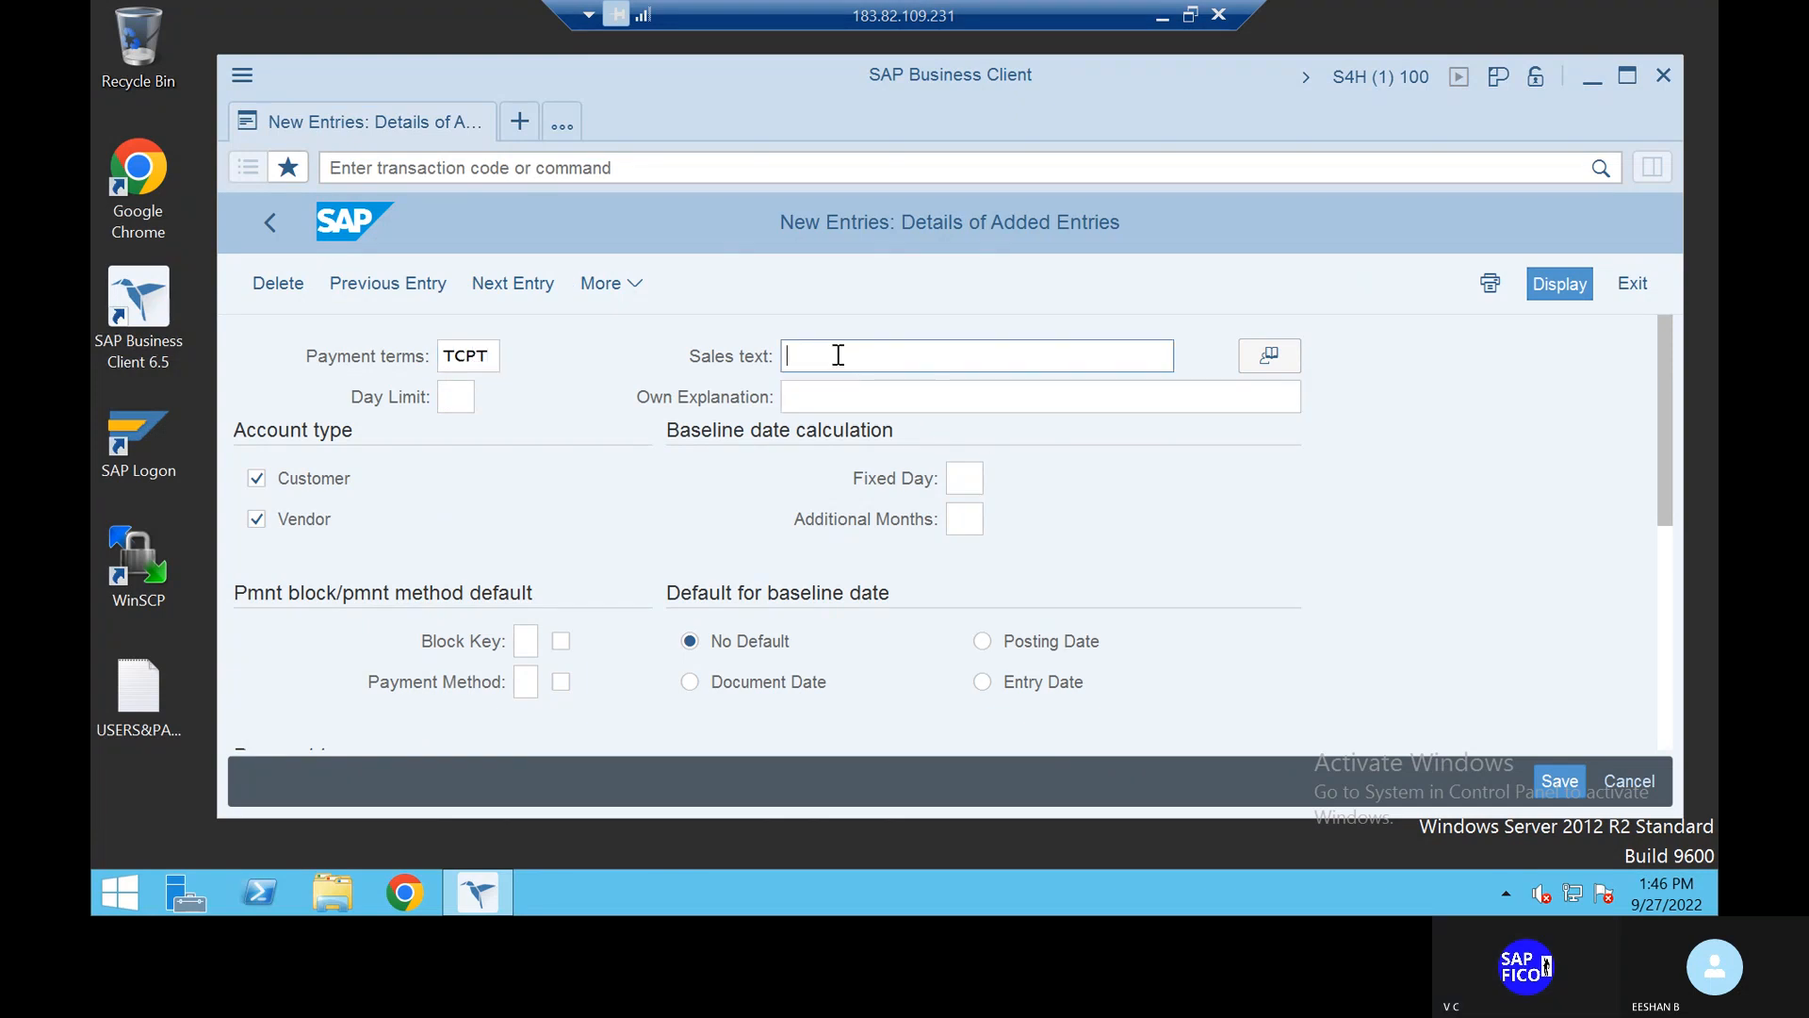
type("PAY")
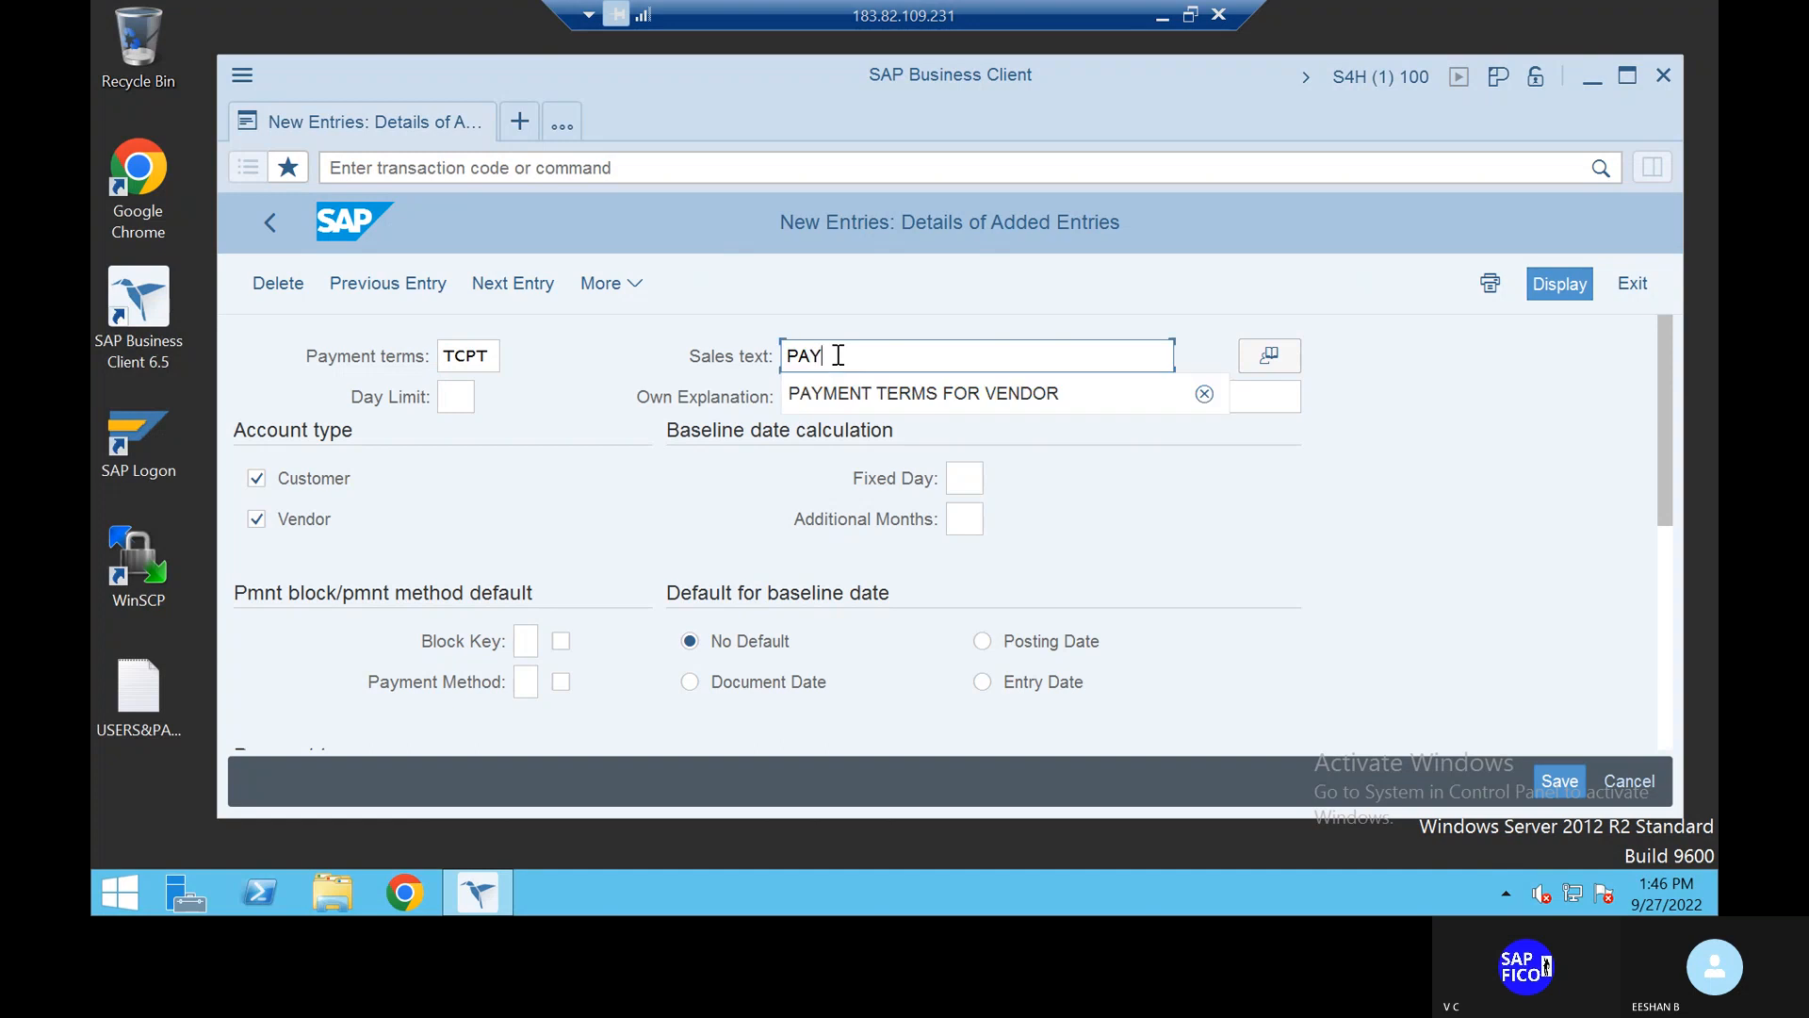
type("MENT TERMS F")
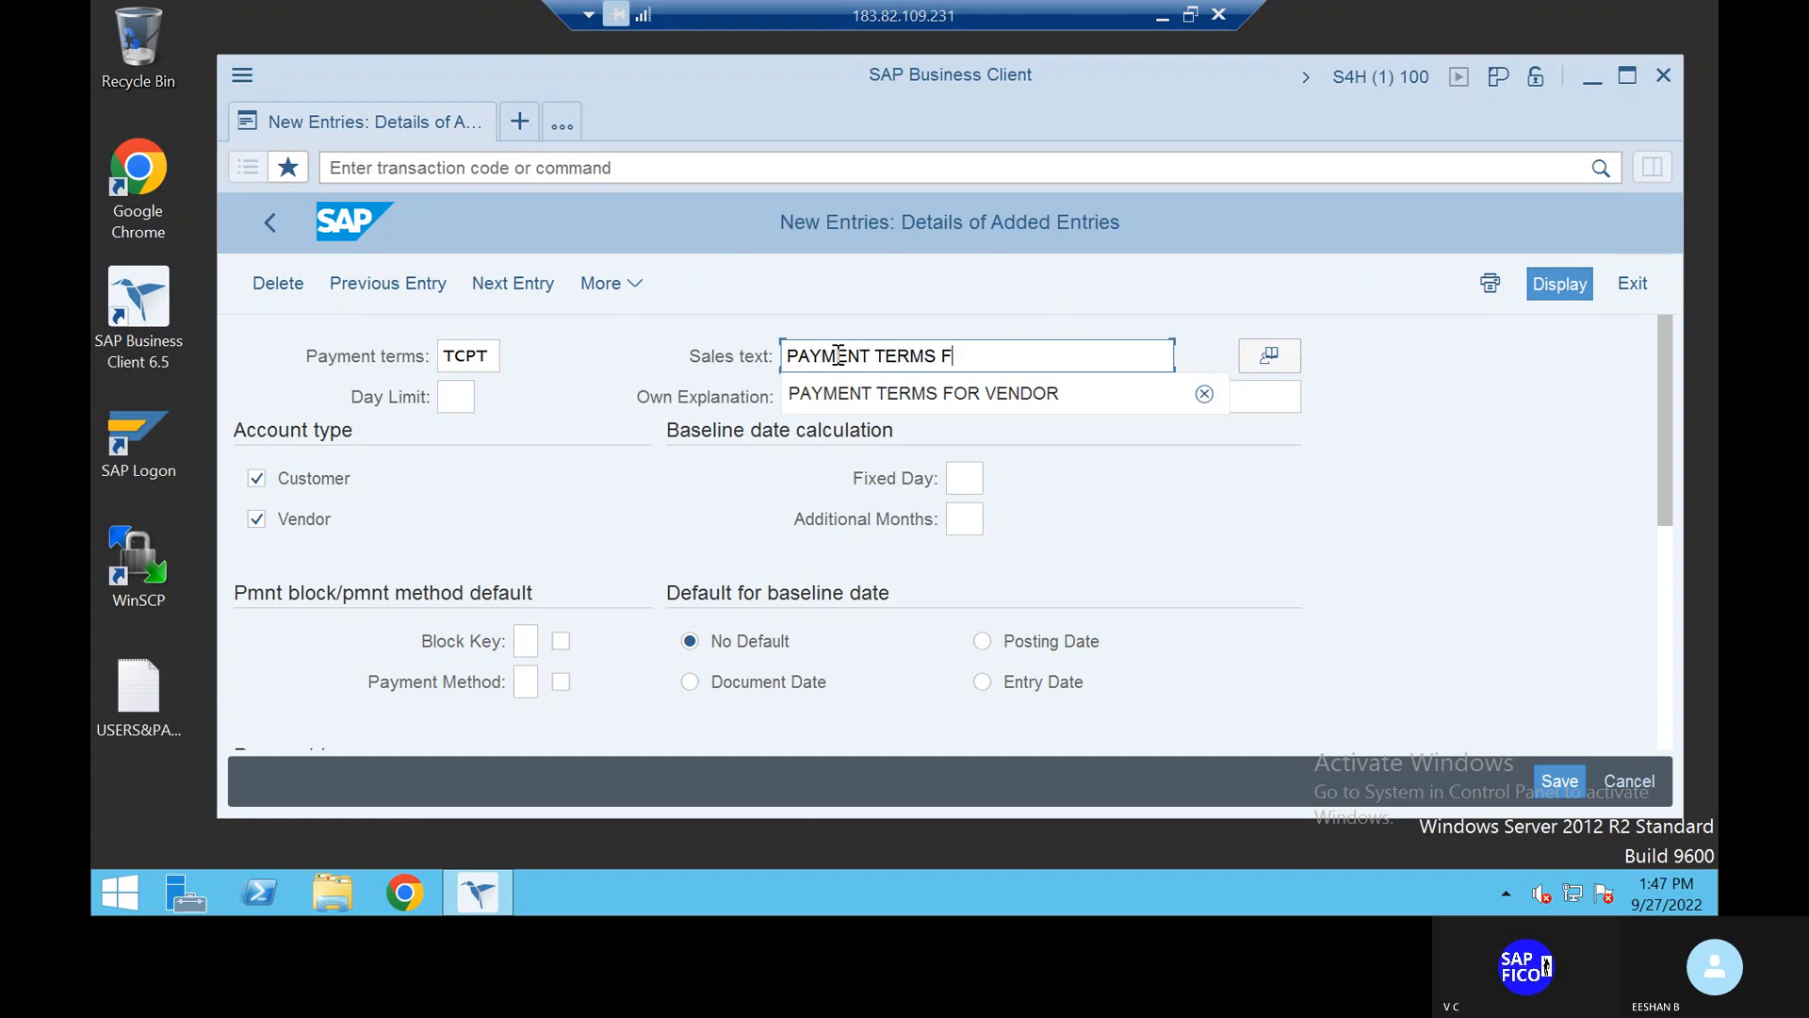
type("OR CUSTOM")
key("BackSpace")
key("BackSpace")
key("BackSpace")
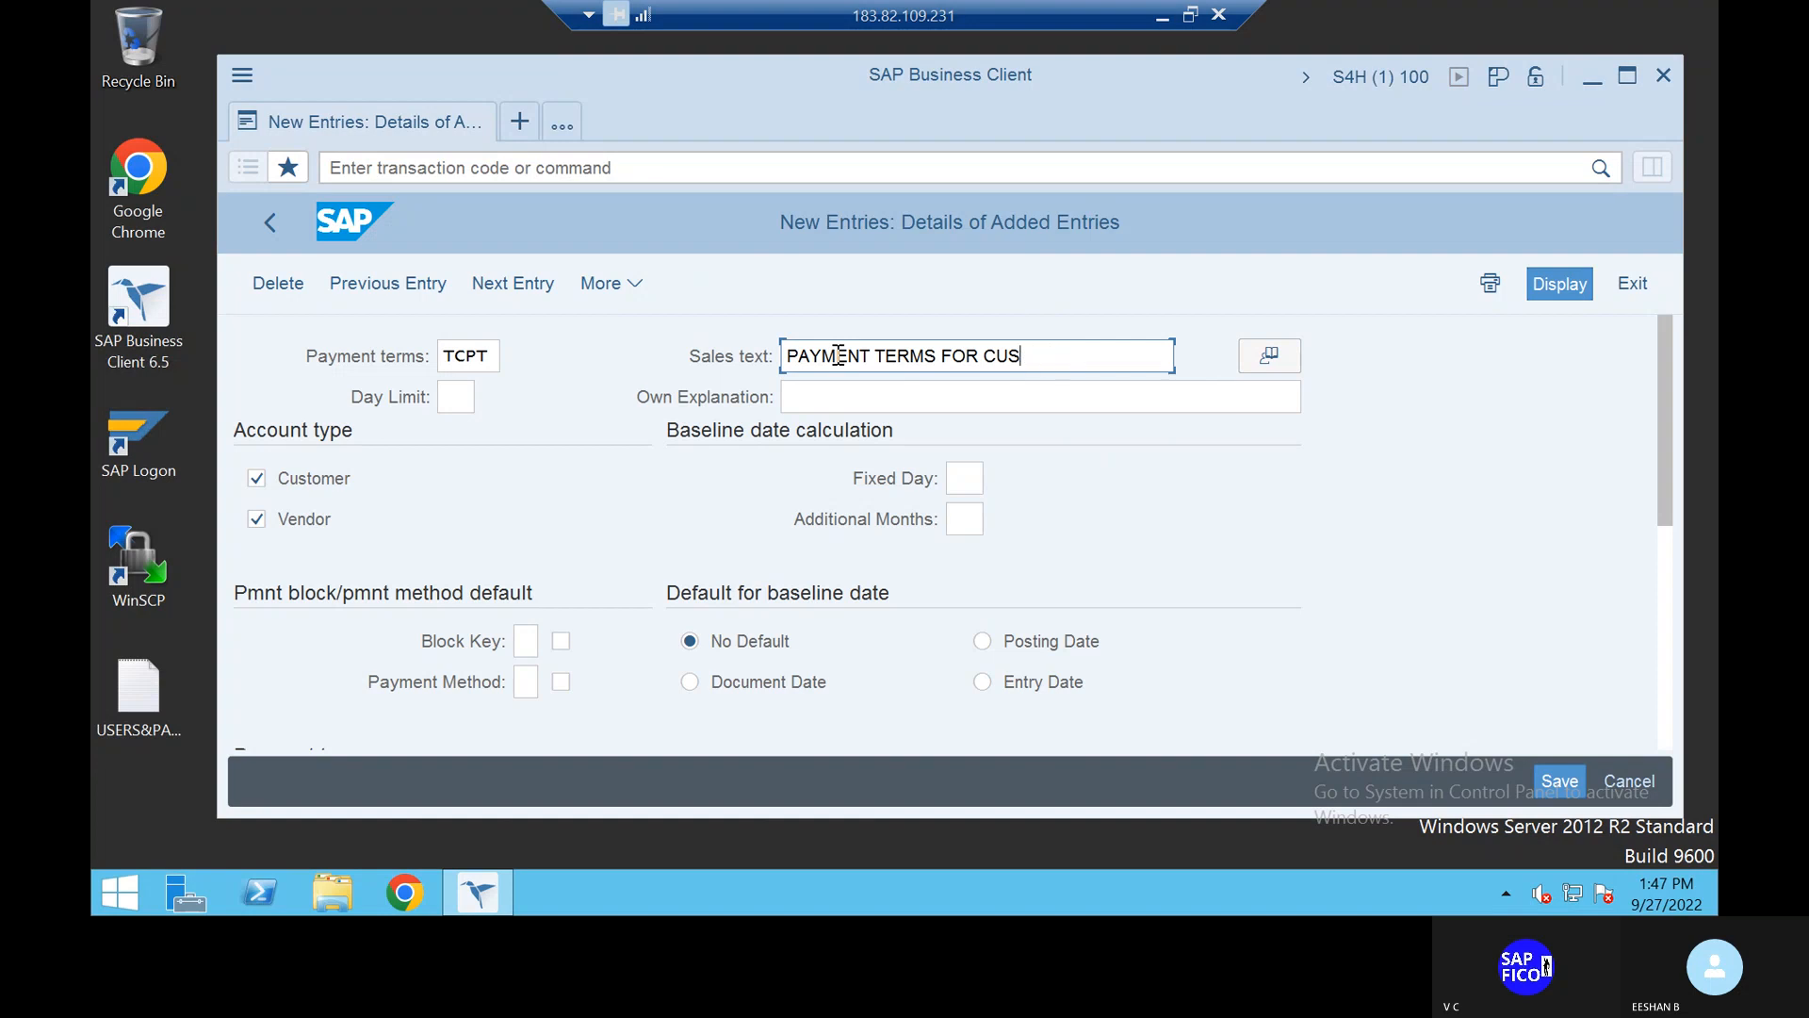
type("TOMER")
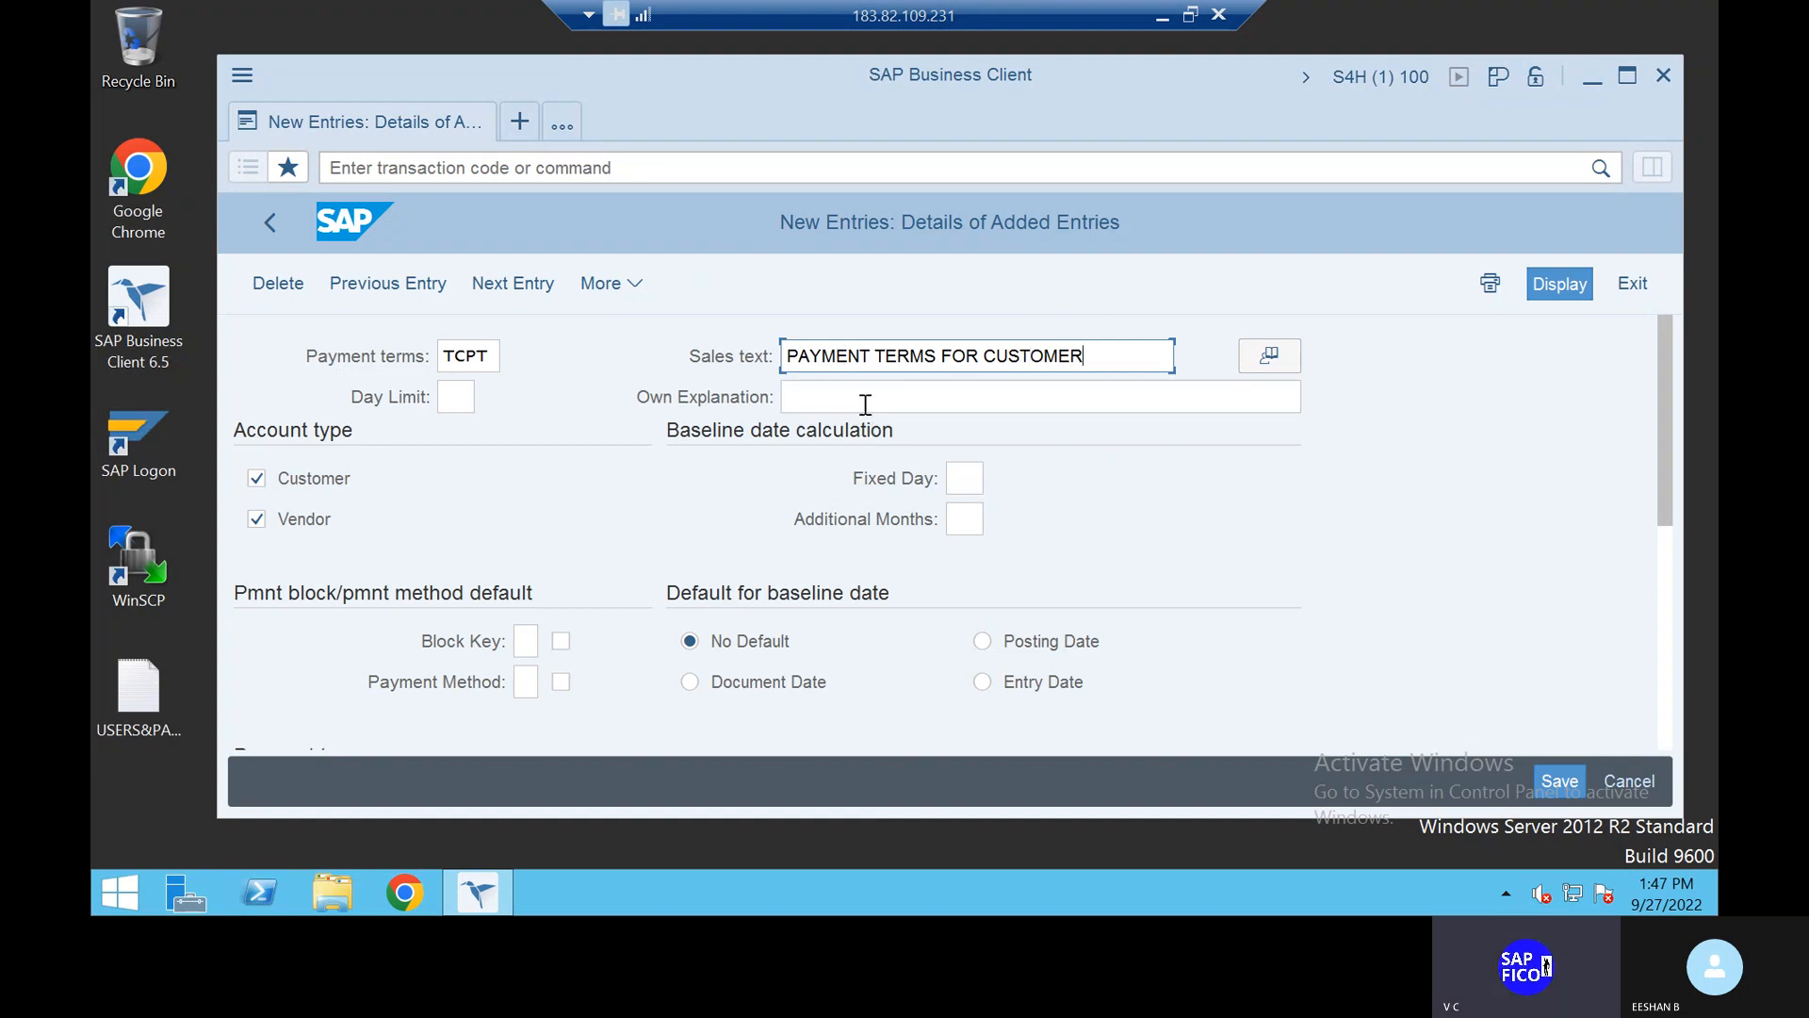
left_click(856, 393)
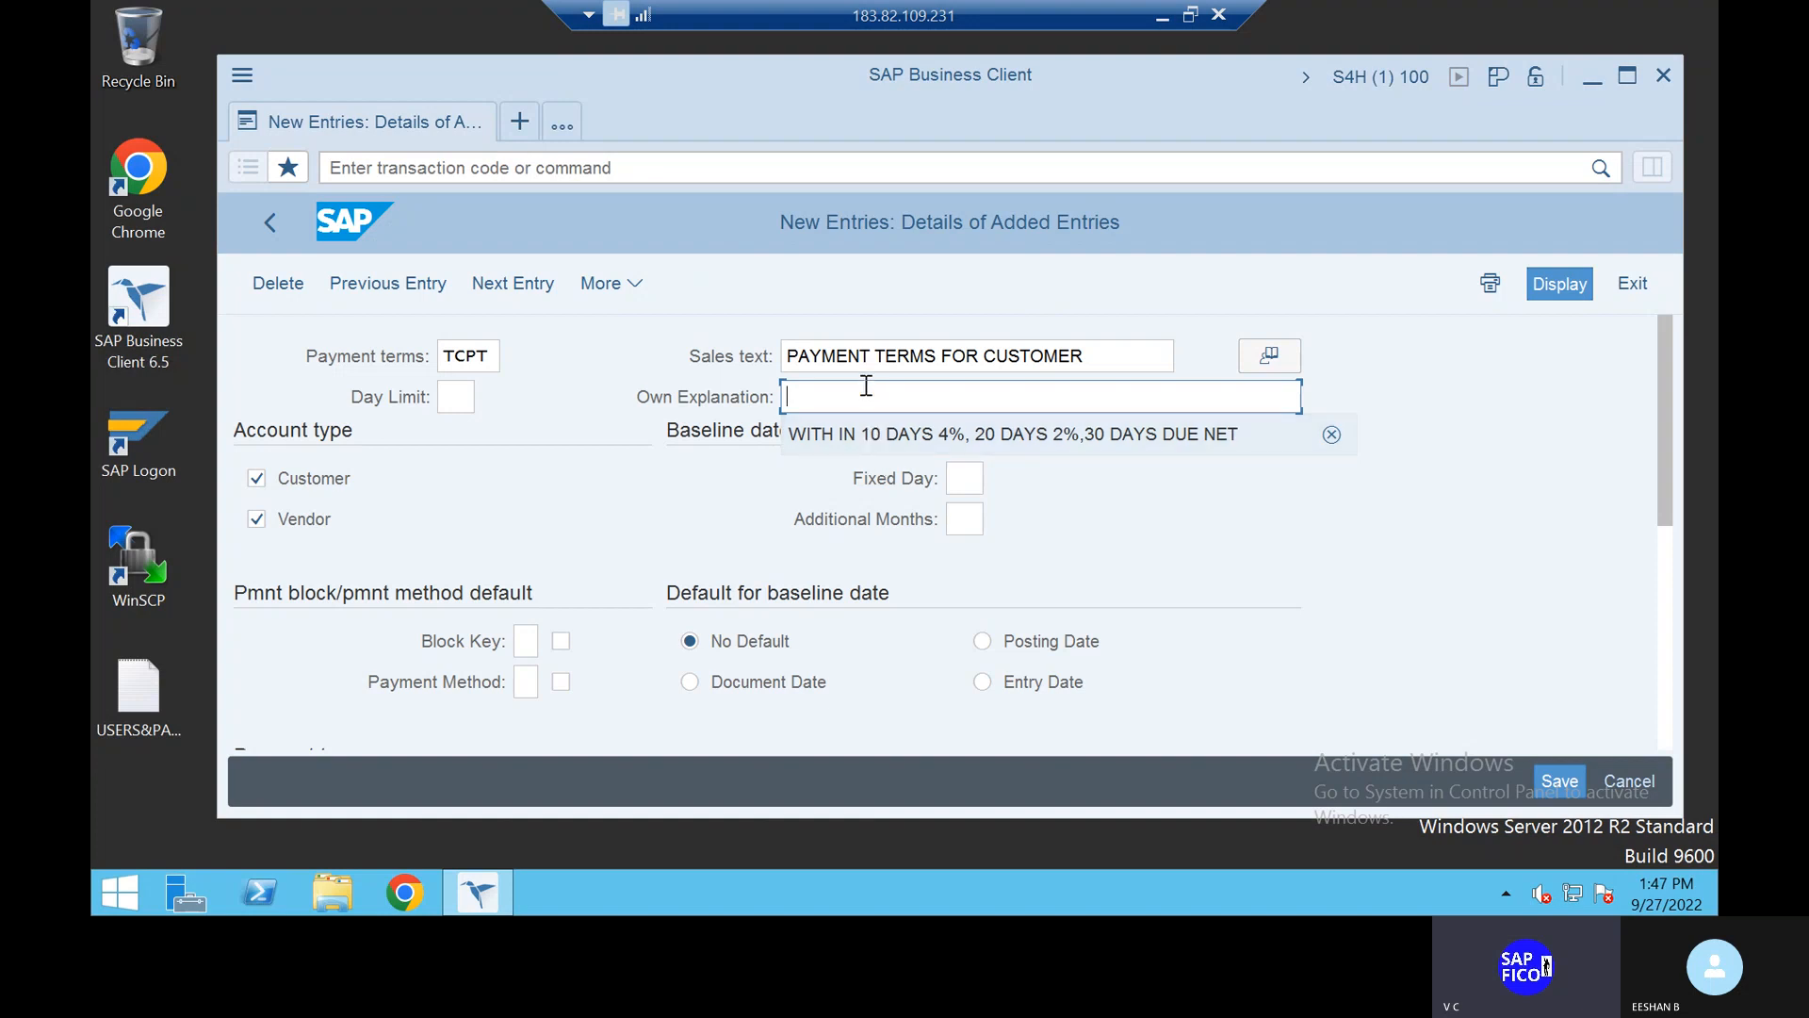
Step: Type the own explanation 'WITH IN 10 DAYS 6%,20 DAYS 4%,30 DAYS DUE NET', correcting typos
type("WITH IN ")
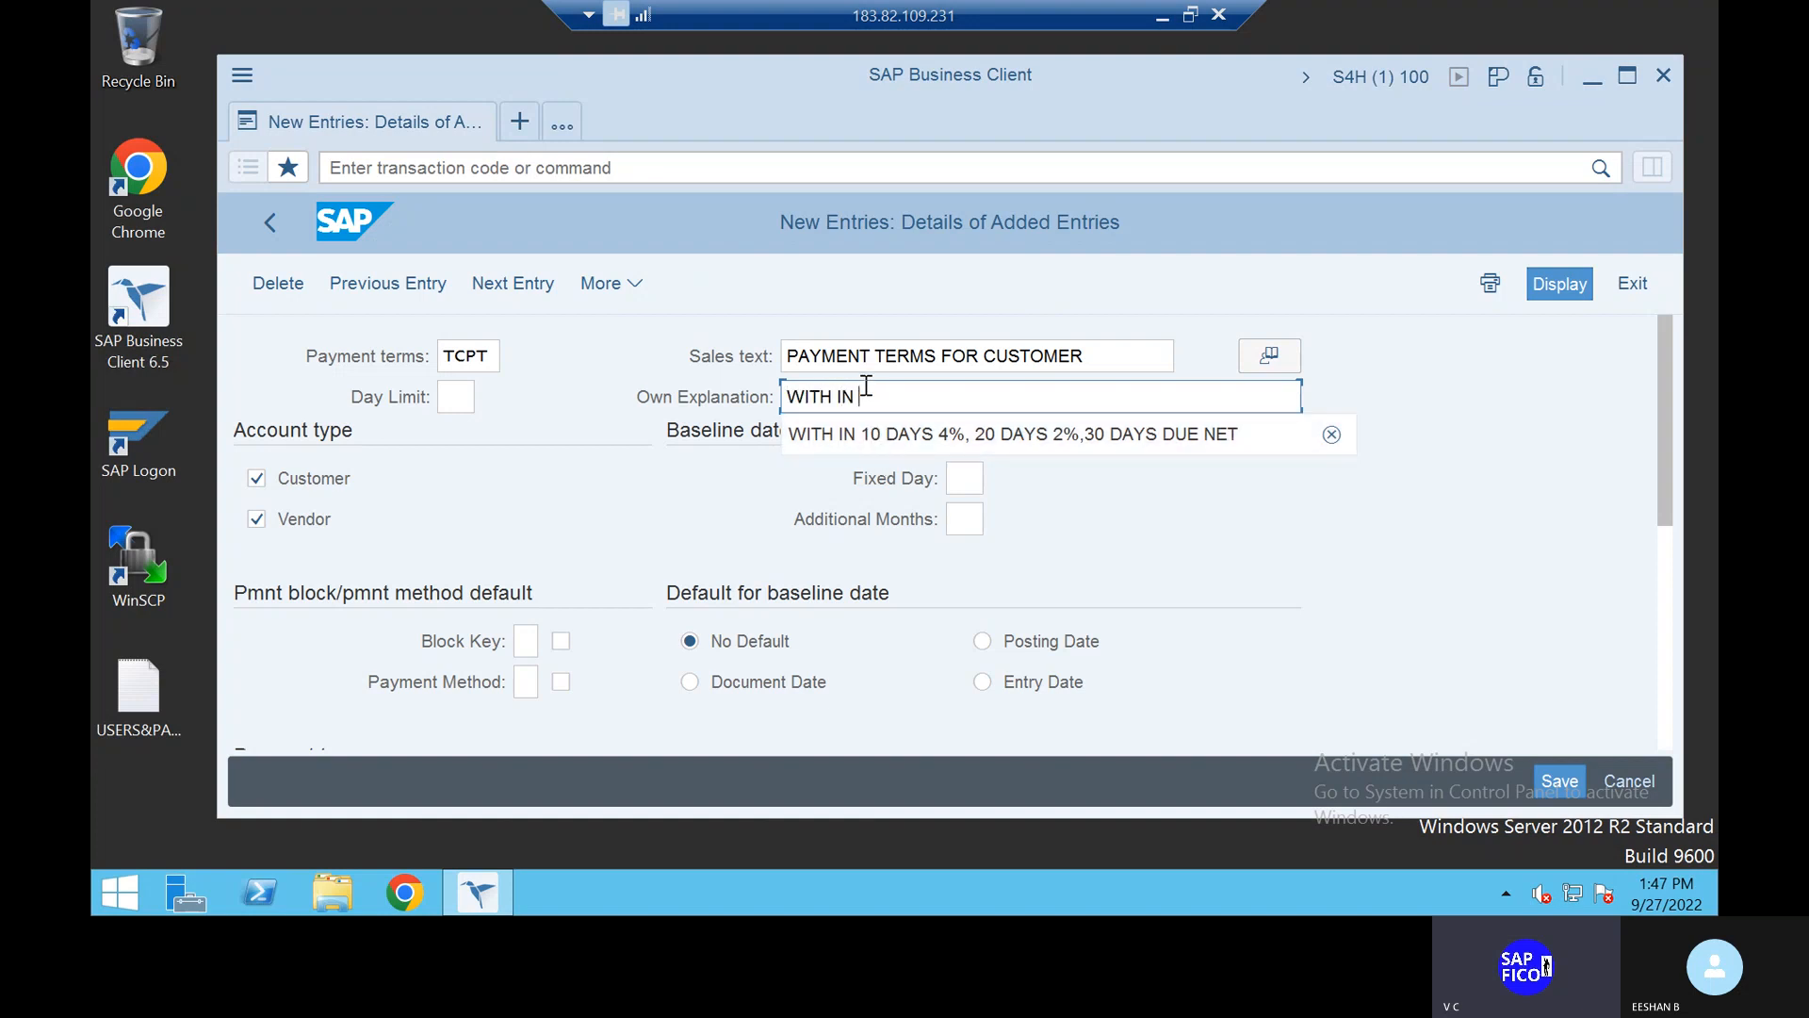
type("10 DAYS")
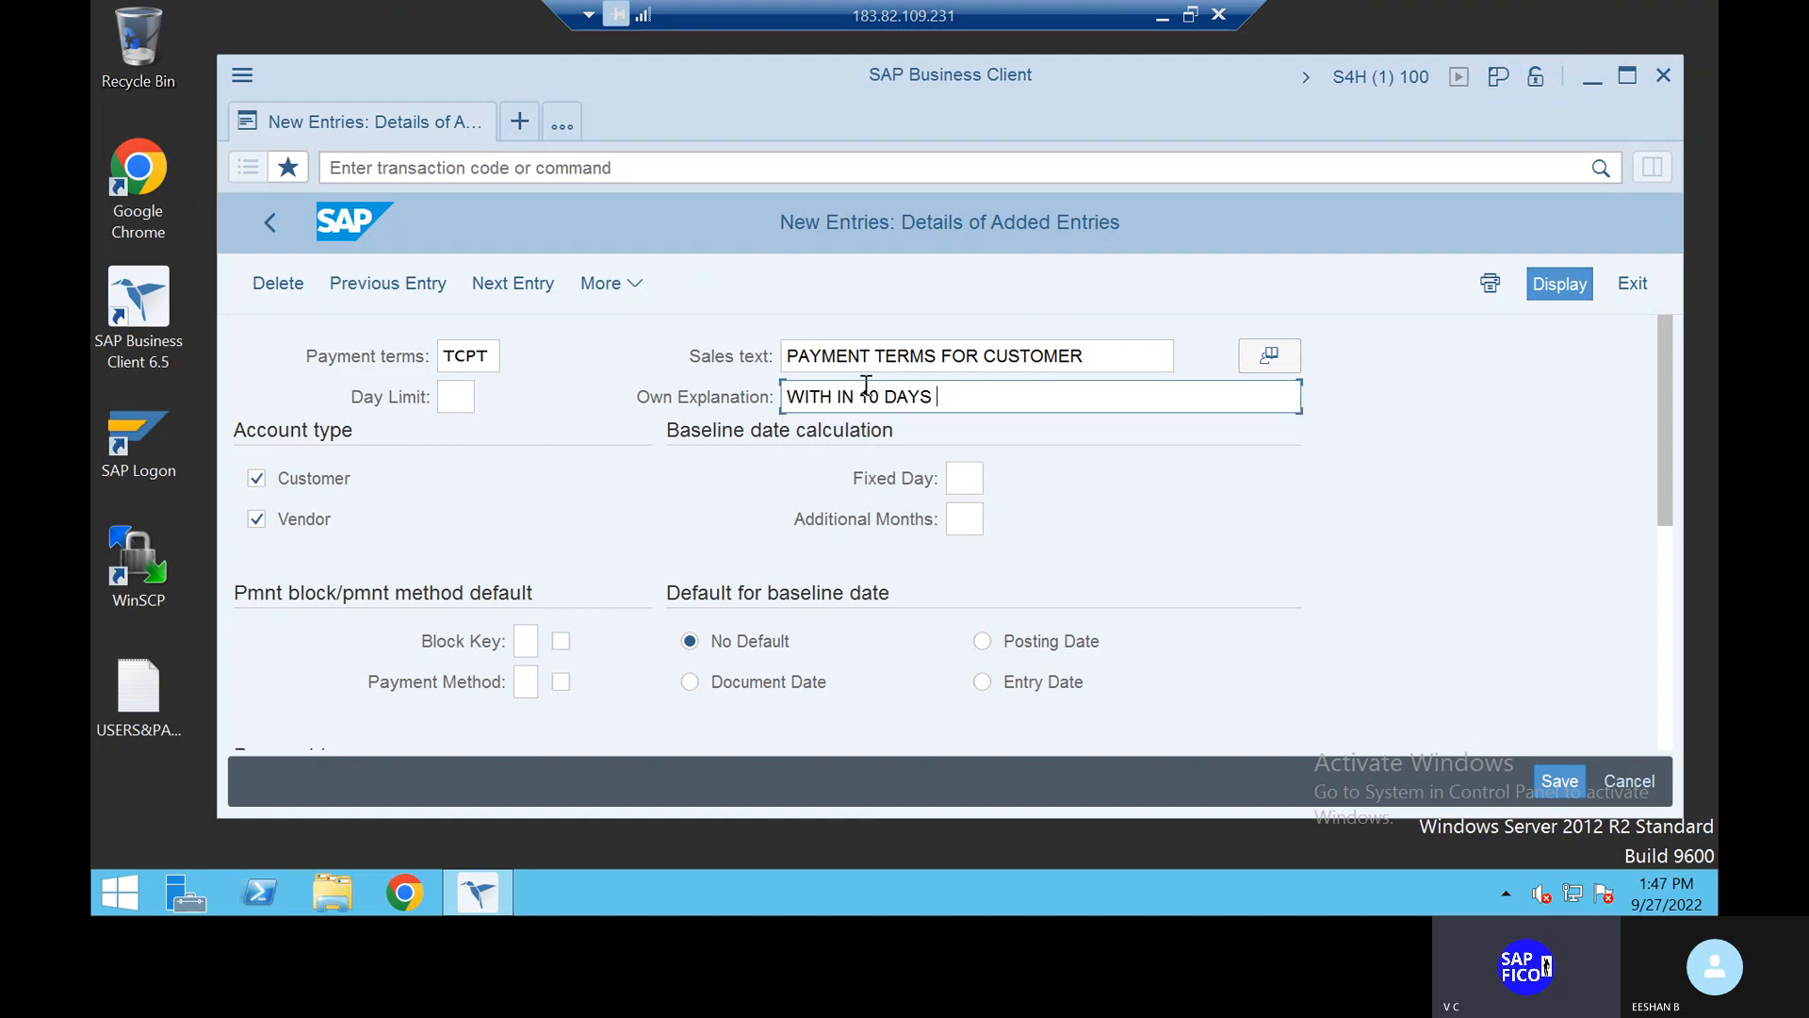
type(" 6%")
key("BackSpace")
key("BackSpace")
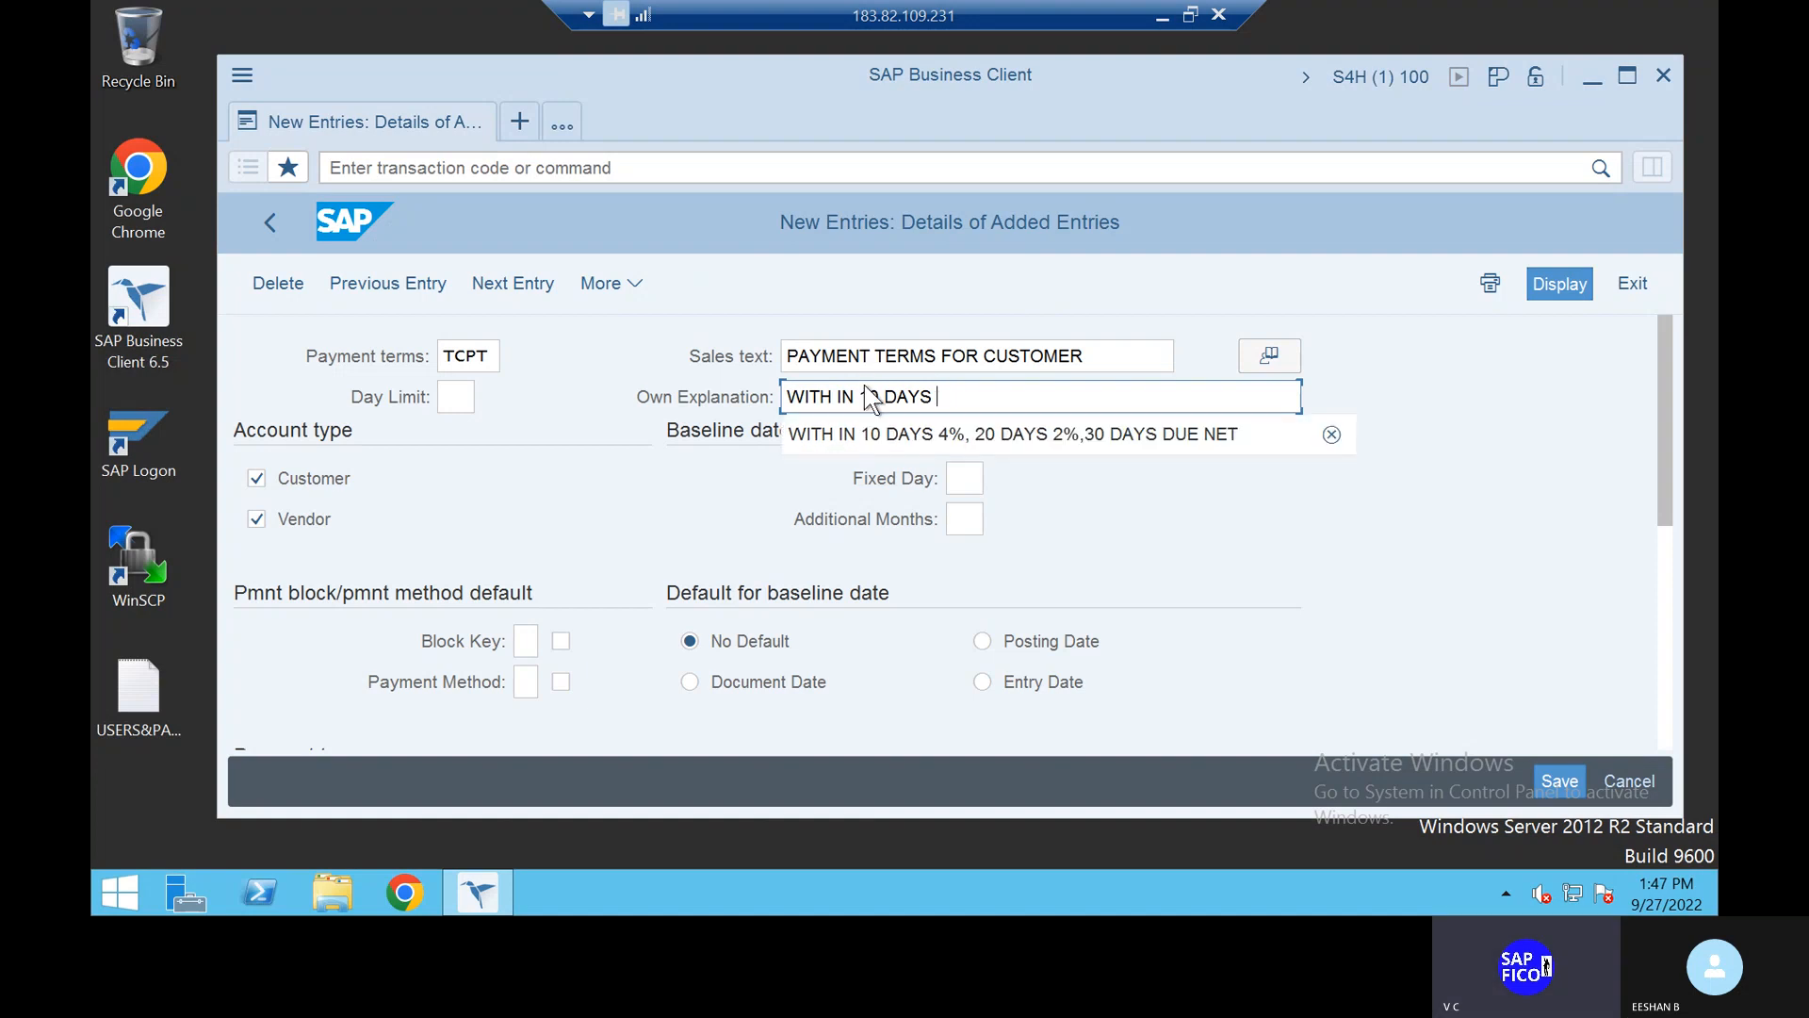
left_click(1000, 443)
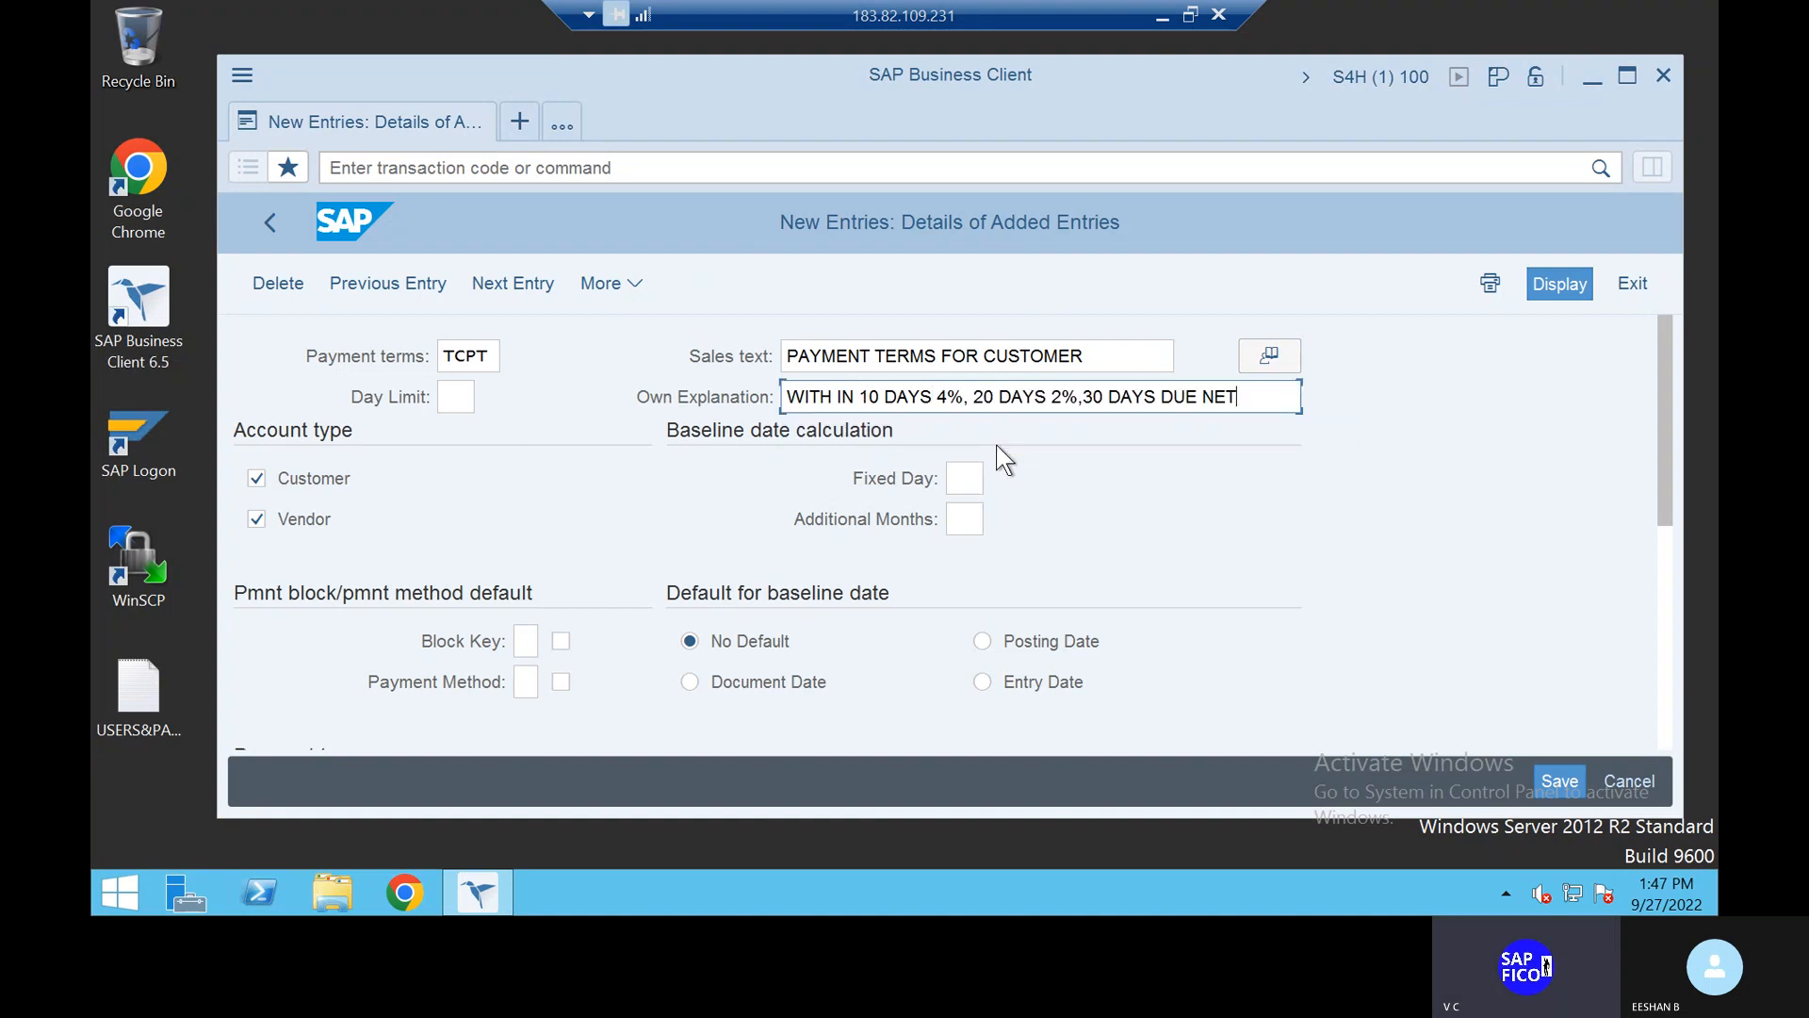
left_click(965, 390)
key("BackSpace")
key("BackSpace")
type("6")
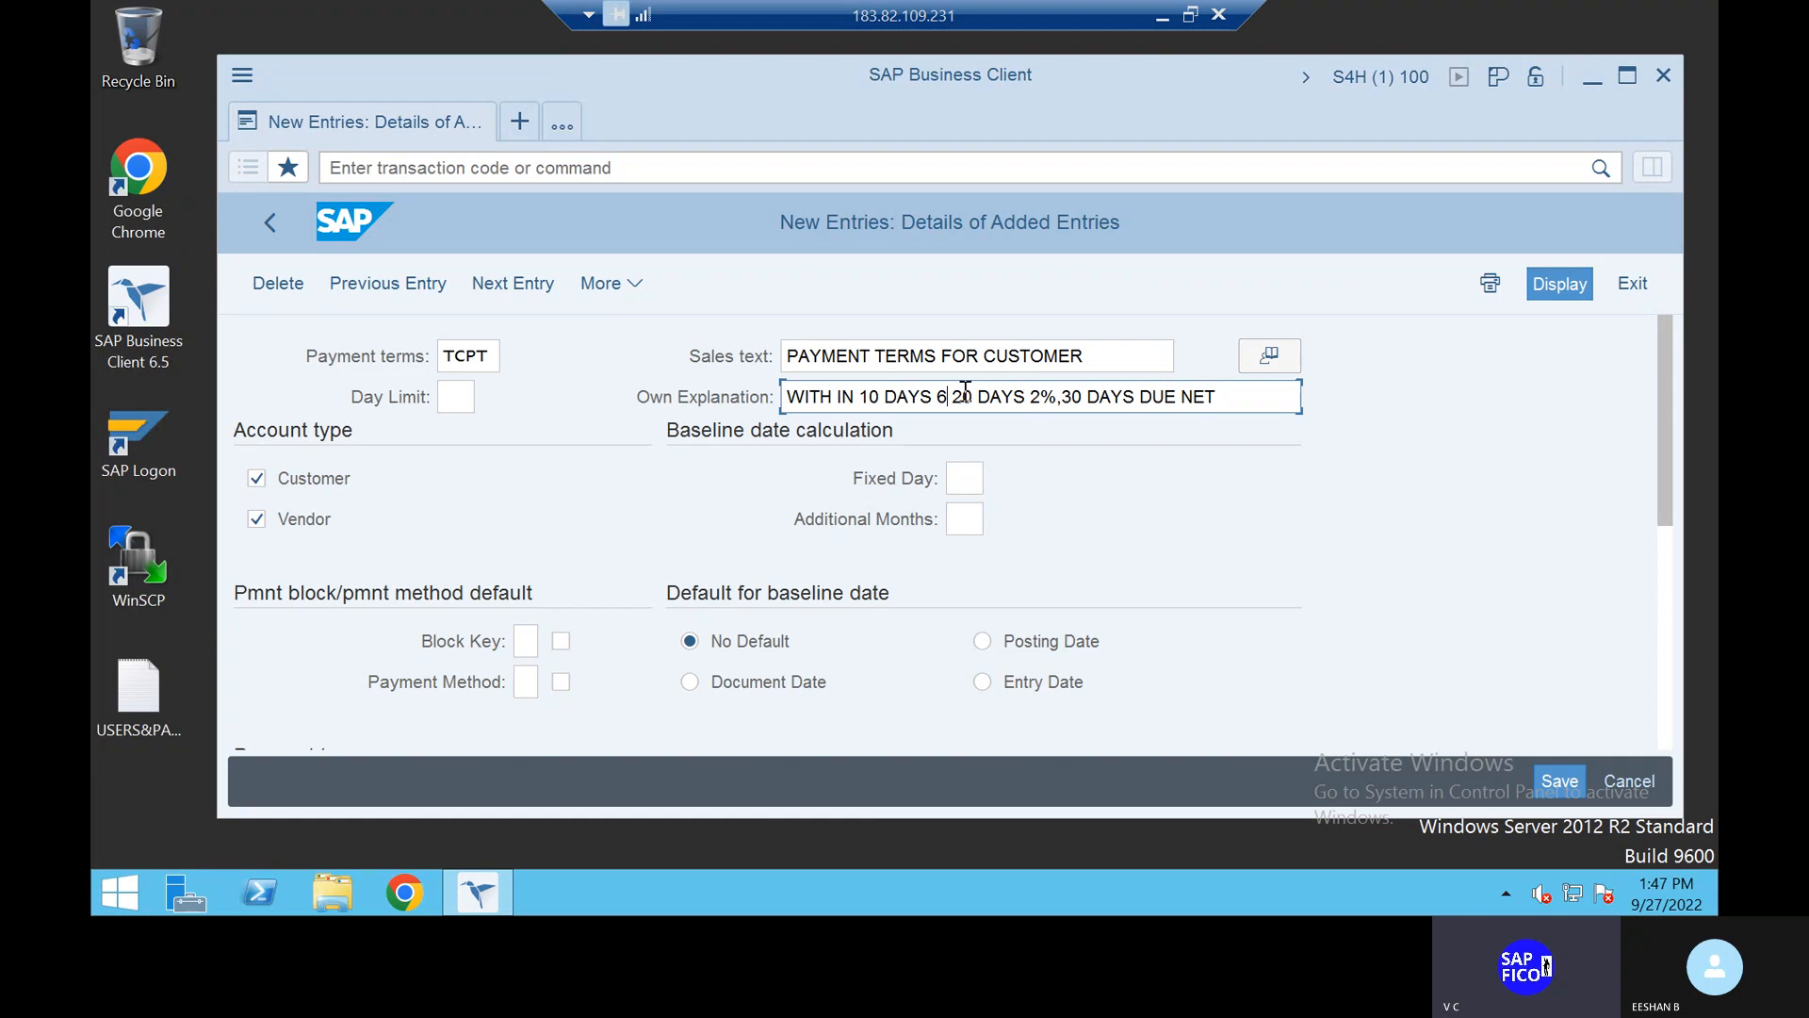
type("%")
key("BackSpace")
key("BackSpace")
key("BackSpace")
key("BackSpace")
key("BackSpace")
key("BackSpace")
key("BackSpace")
key("BackSpace")
key("BackSpace")
key("BackSpace")
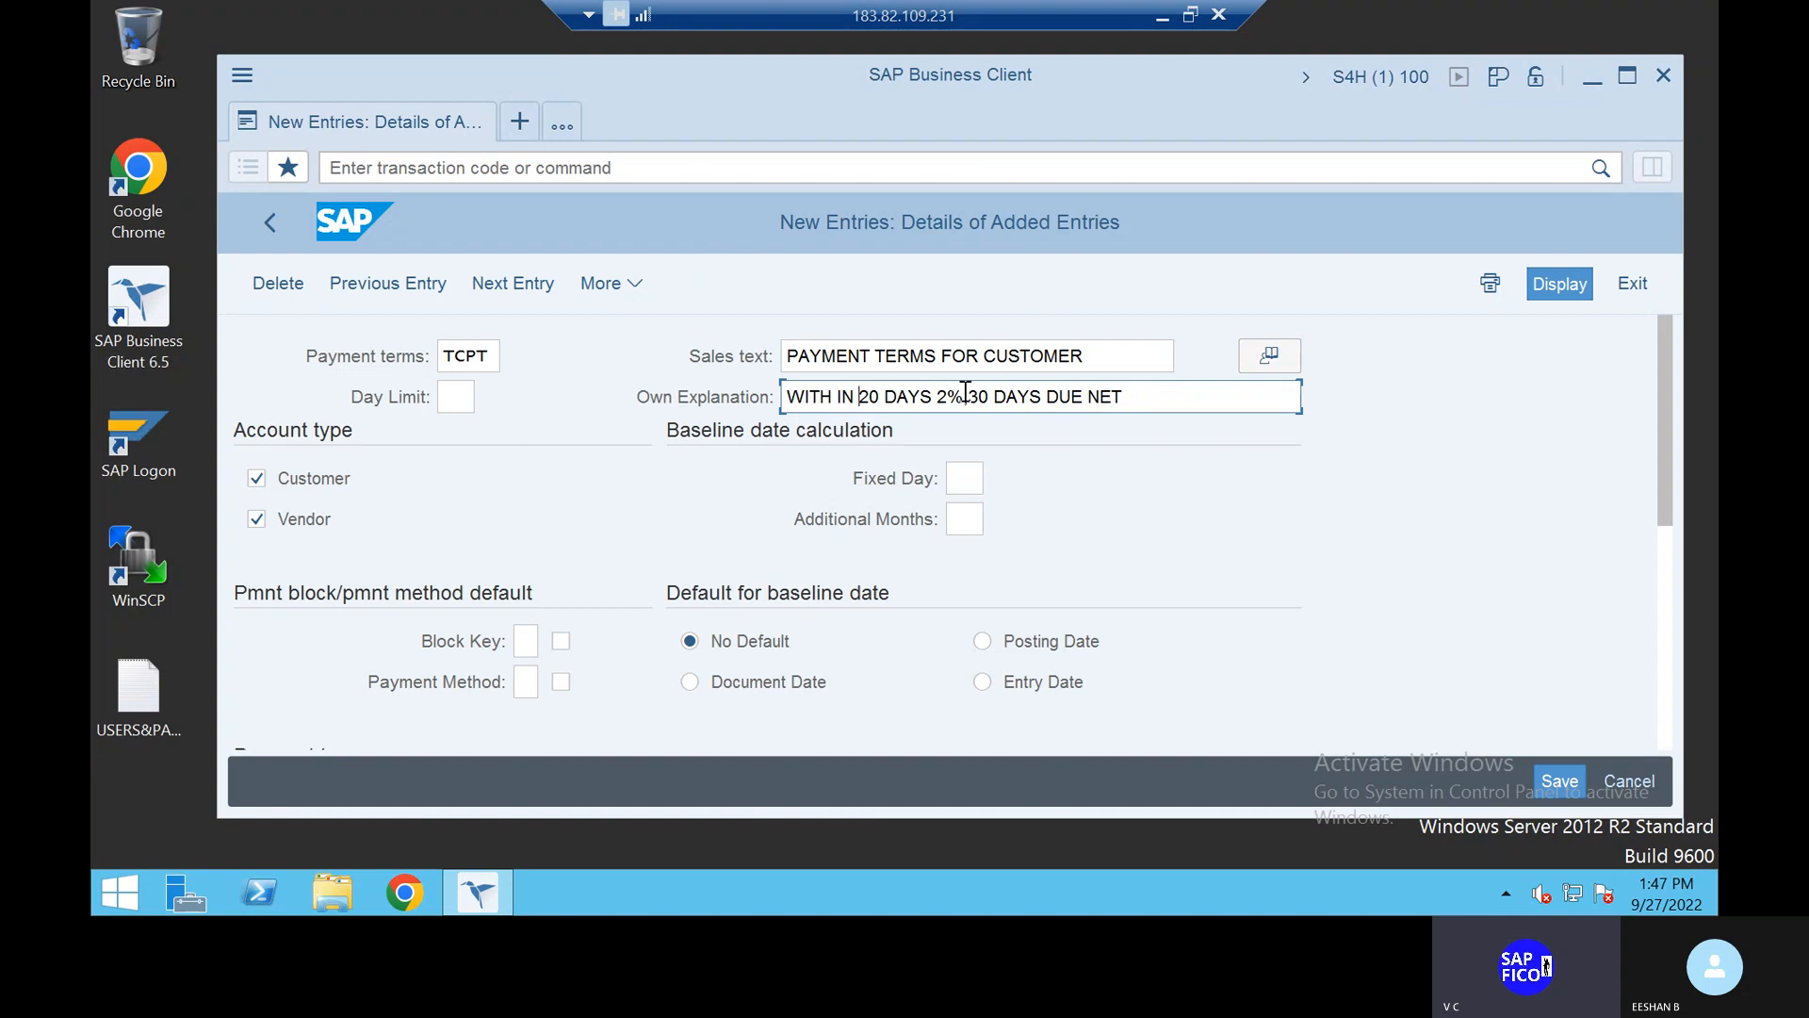
type("10")
key("Delete")
key("Delete")
key("Delete")
key("Delete")
key("Delete")
key("Delete")
key("Delete")
key("Delete")
key("Delete")
key("Delete")
key("Delete")
key("Delete")
key("Delete")
key("Delete")
key("Delete")
key("Delete")
key("Delete")
key("Delete")
key("Delete")
key("Delete")
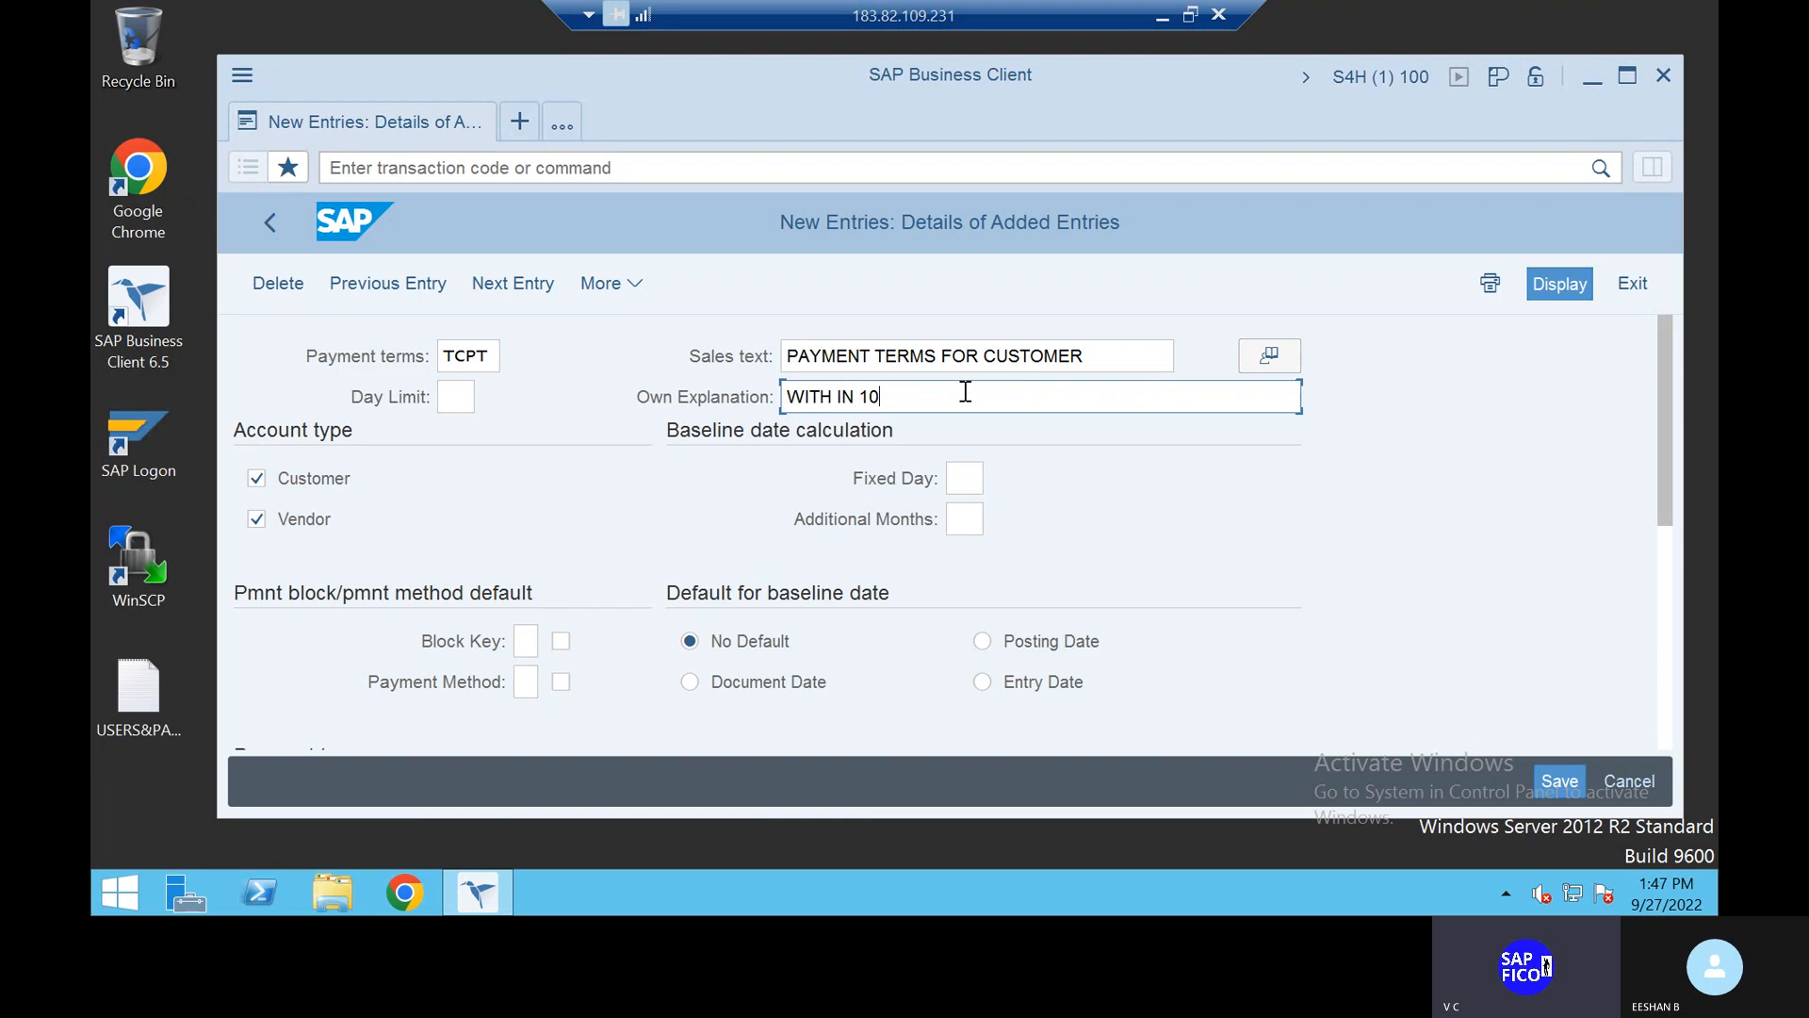
type(",")
key("BackSpace")
key("BackSpace")
type("DAYS")
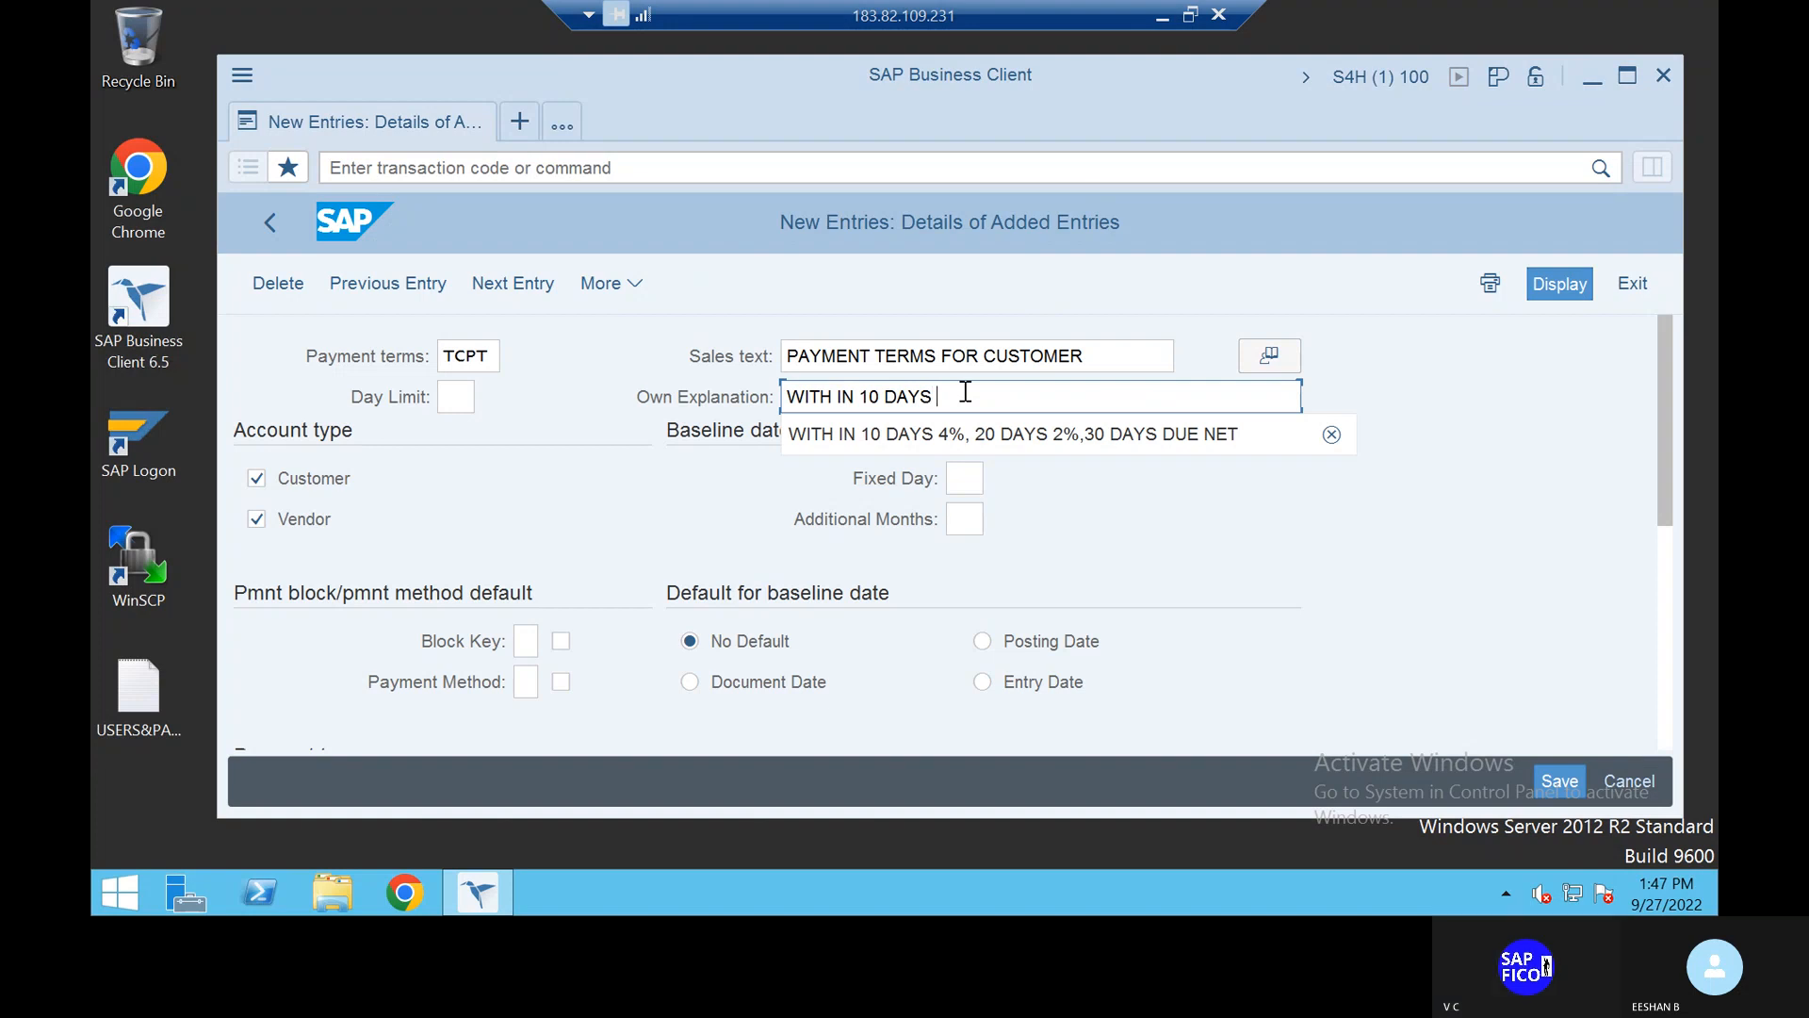
type(" 4")
key("BackSpace")
type("6%")
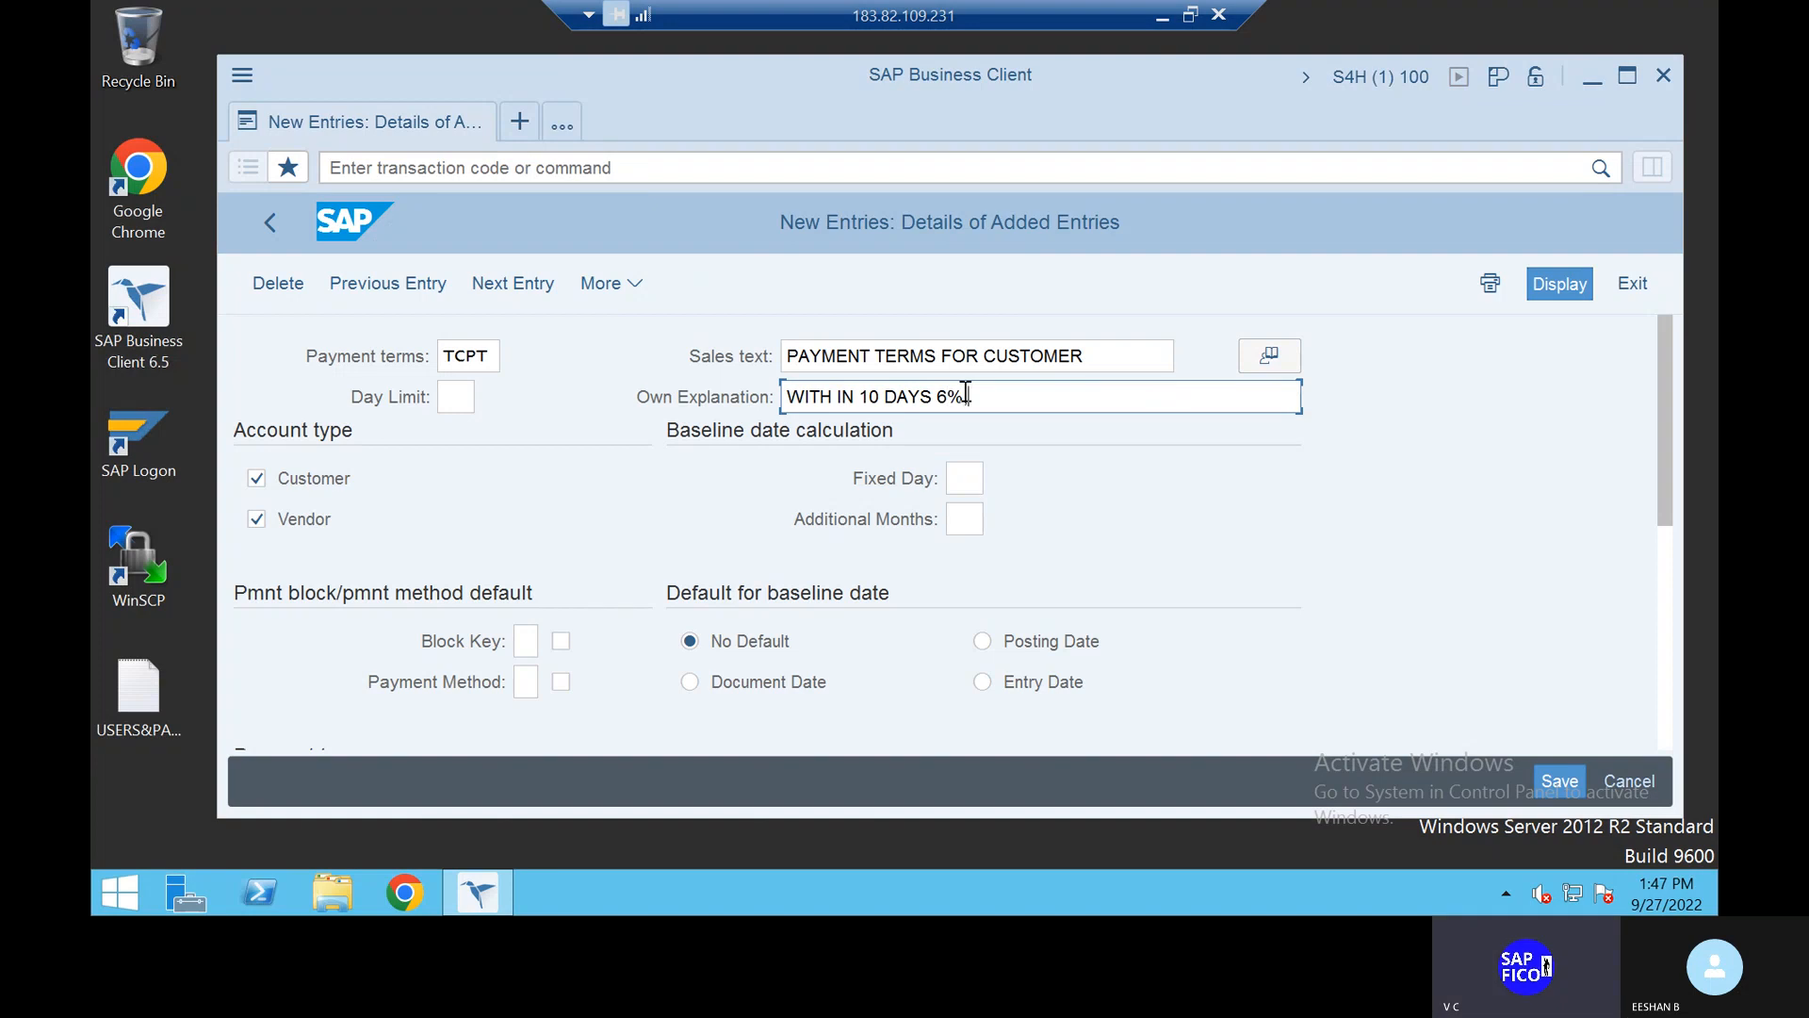
type(" 20 DAYS ")
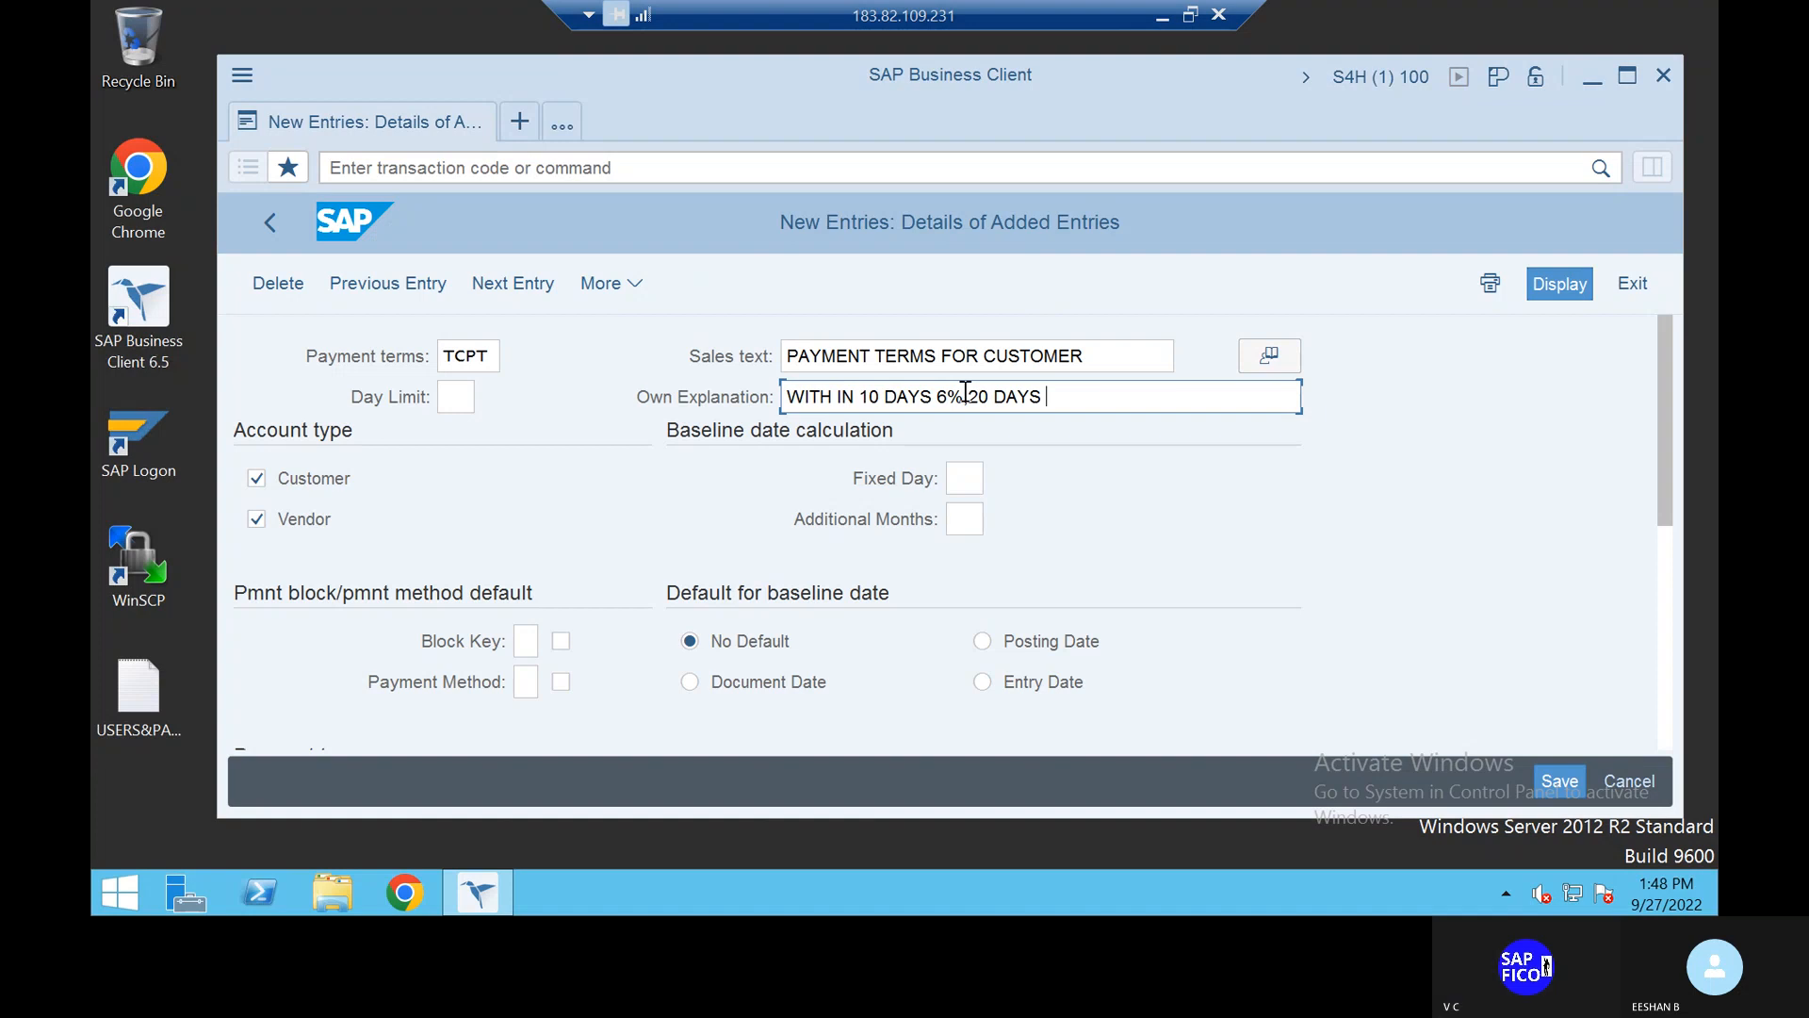
type("4%,30 DAYS D")
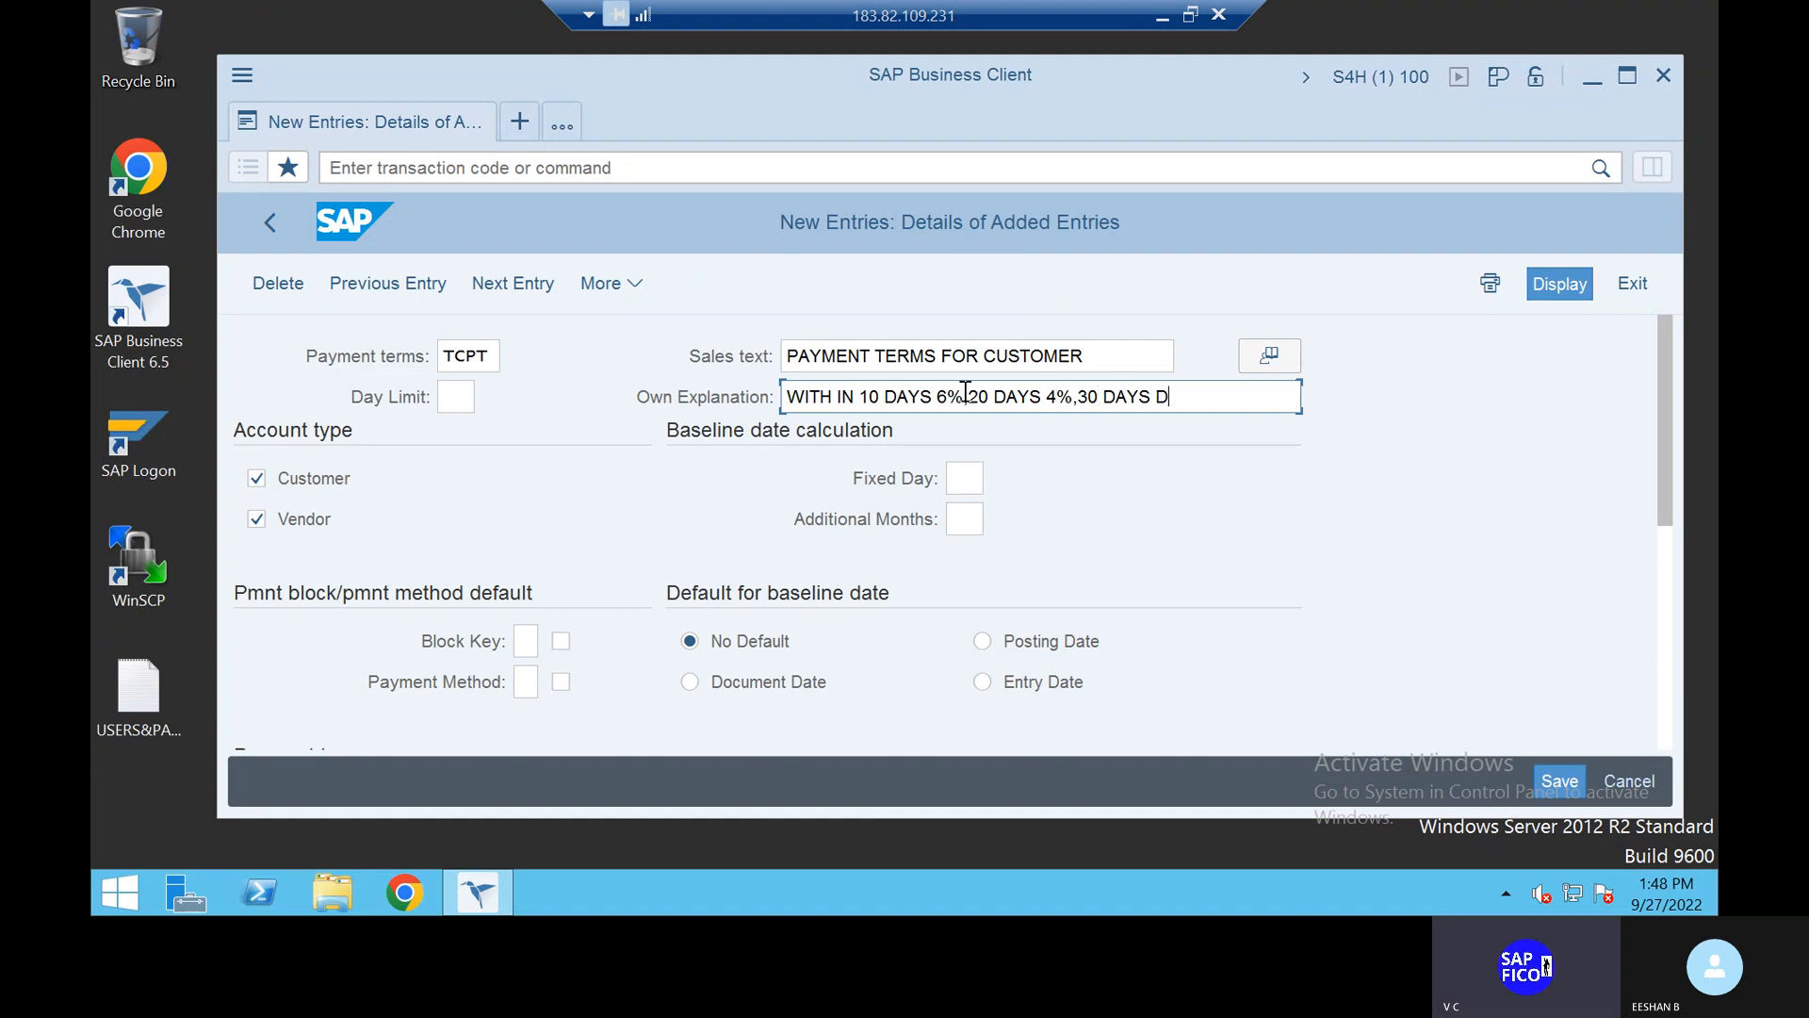
type("UE DATE")
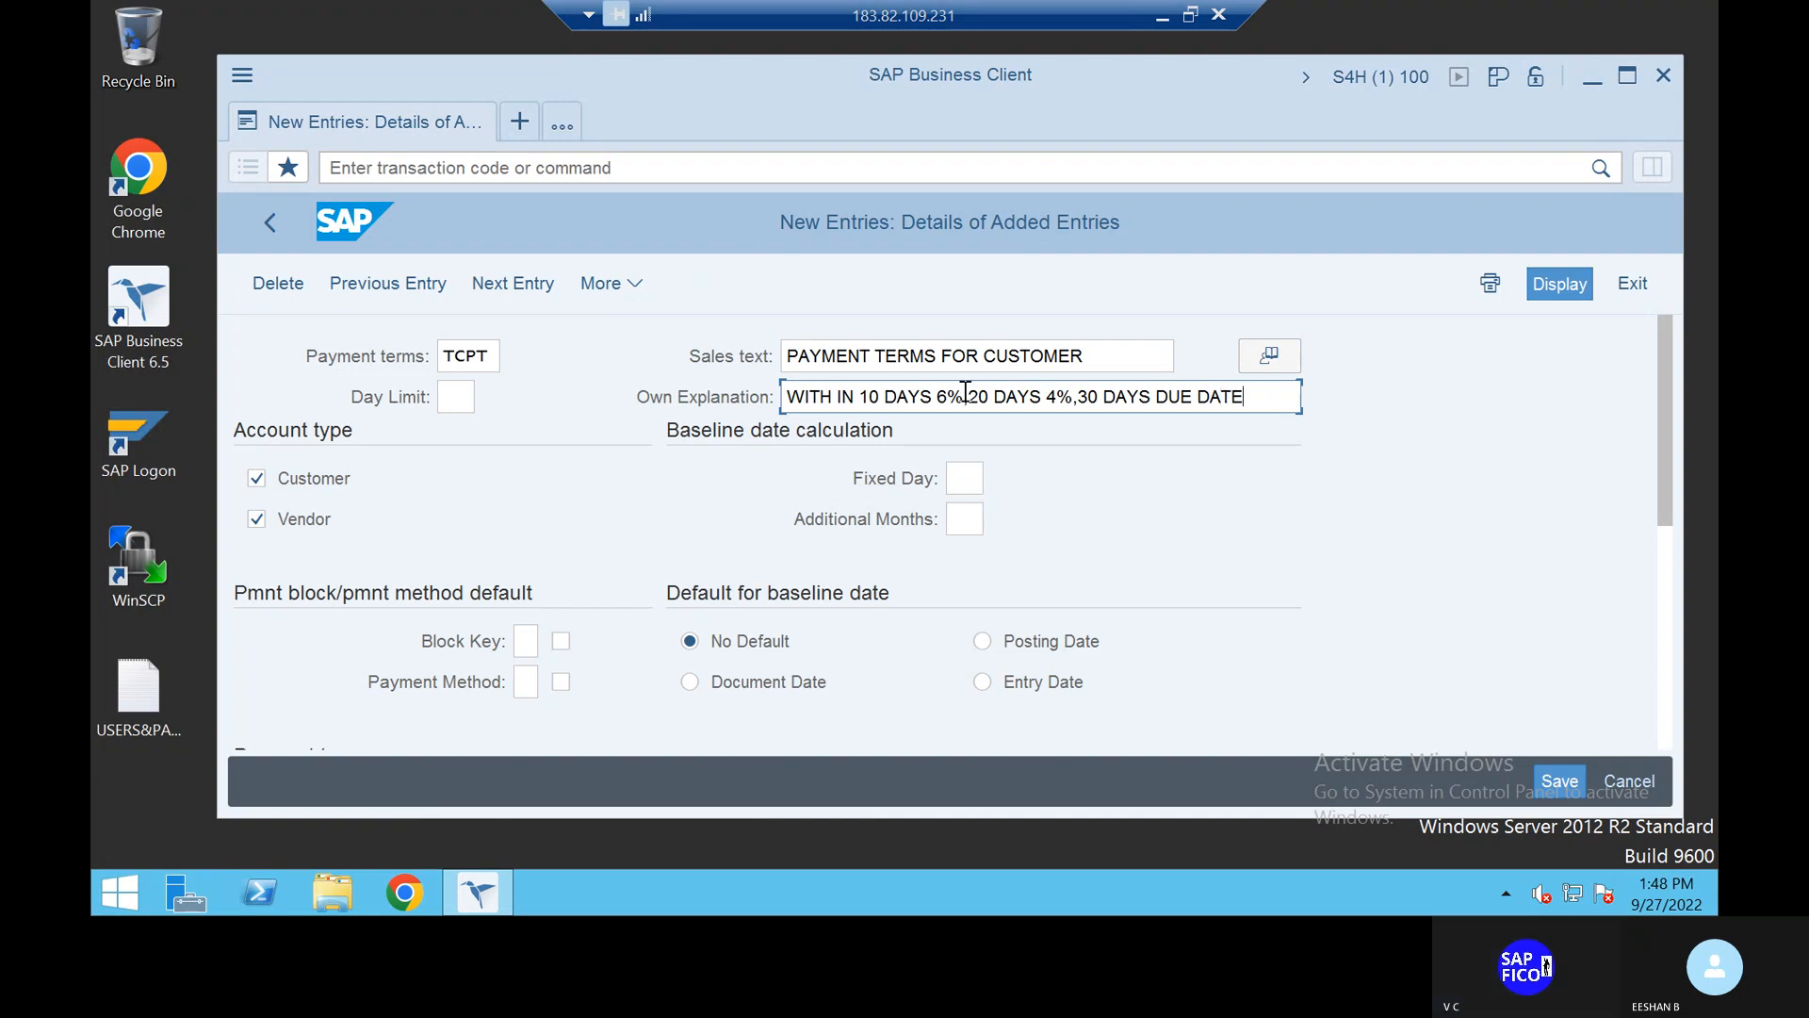
key("BackSpace")
key("BackSpace")
key("BackSpace")
key("BackSpace")
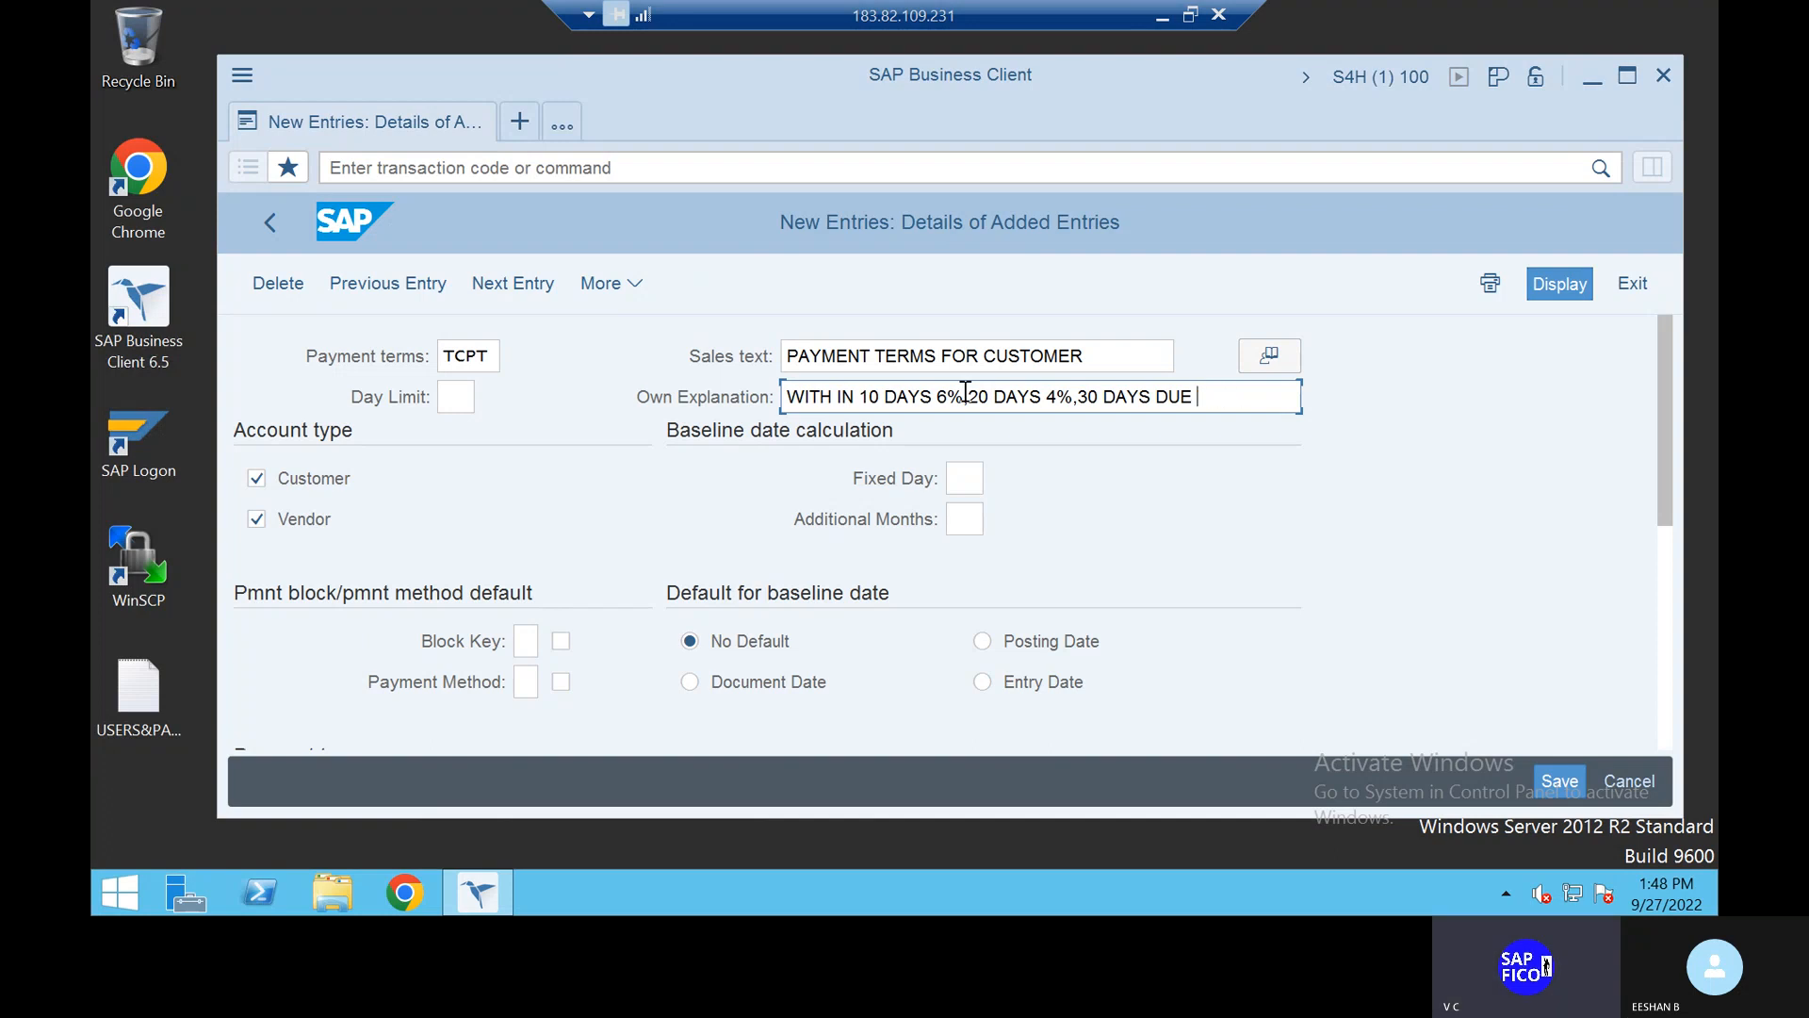
type("NET")
Step: Base the terms on the document date and enter discount percentages 6% and 4%
left_click(725, 686)
scroll(1295, 564, "down", 2)
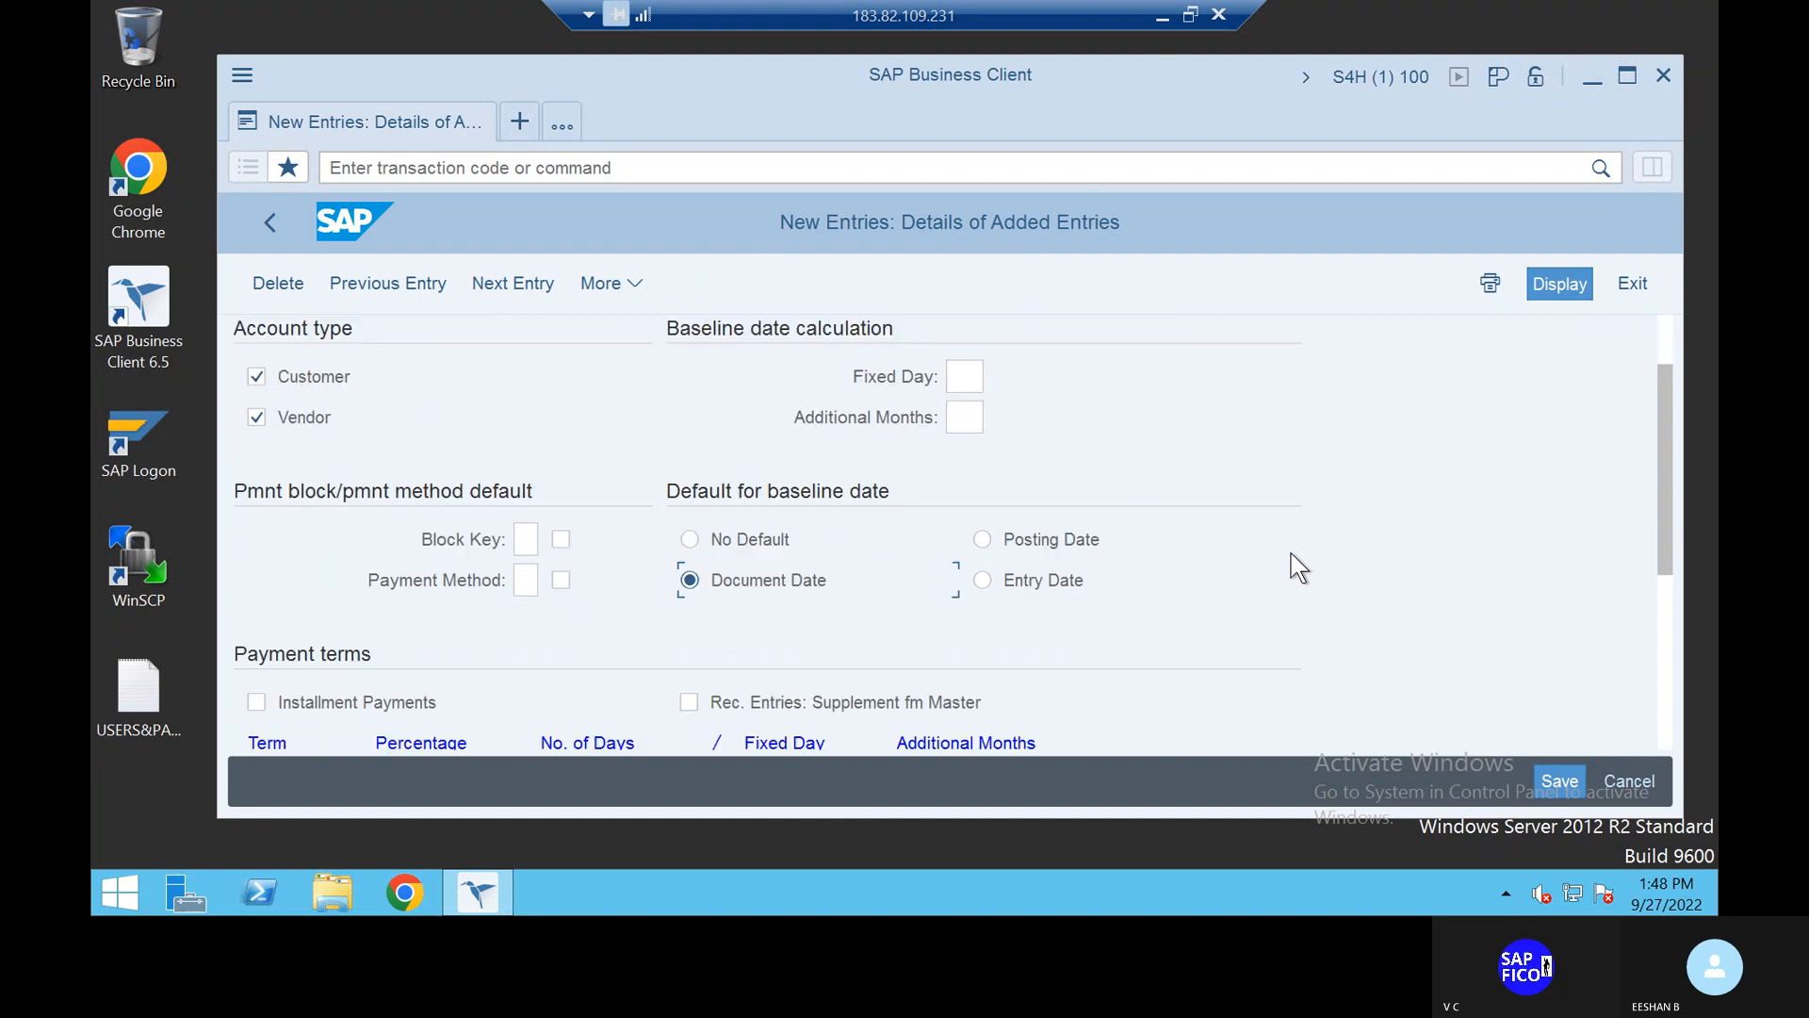
scroll(1295, 566, "down", 4)
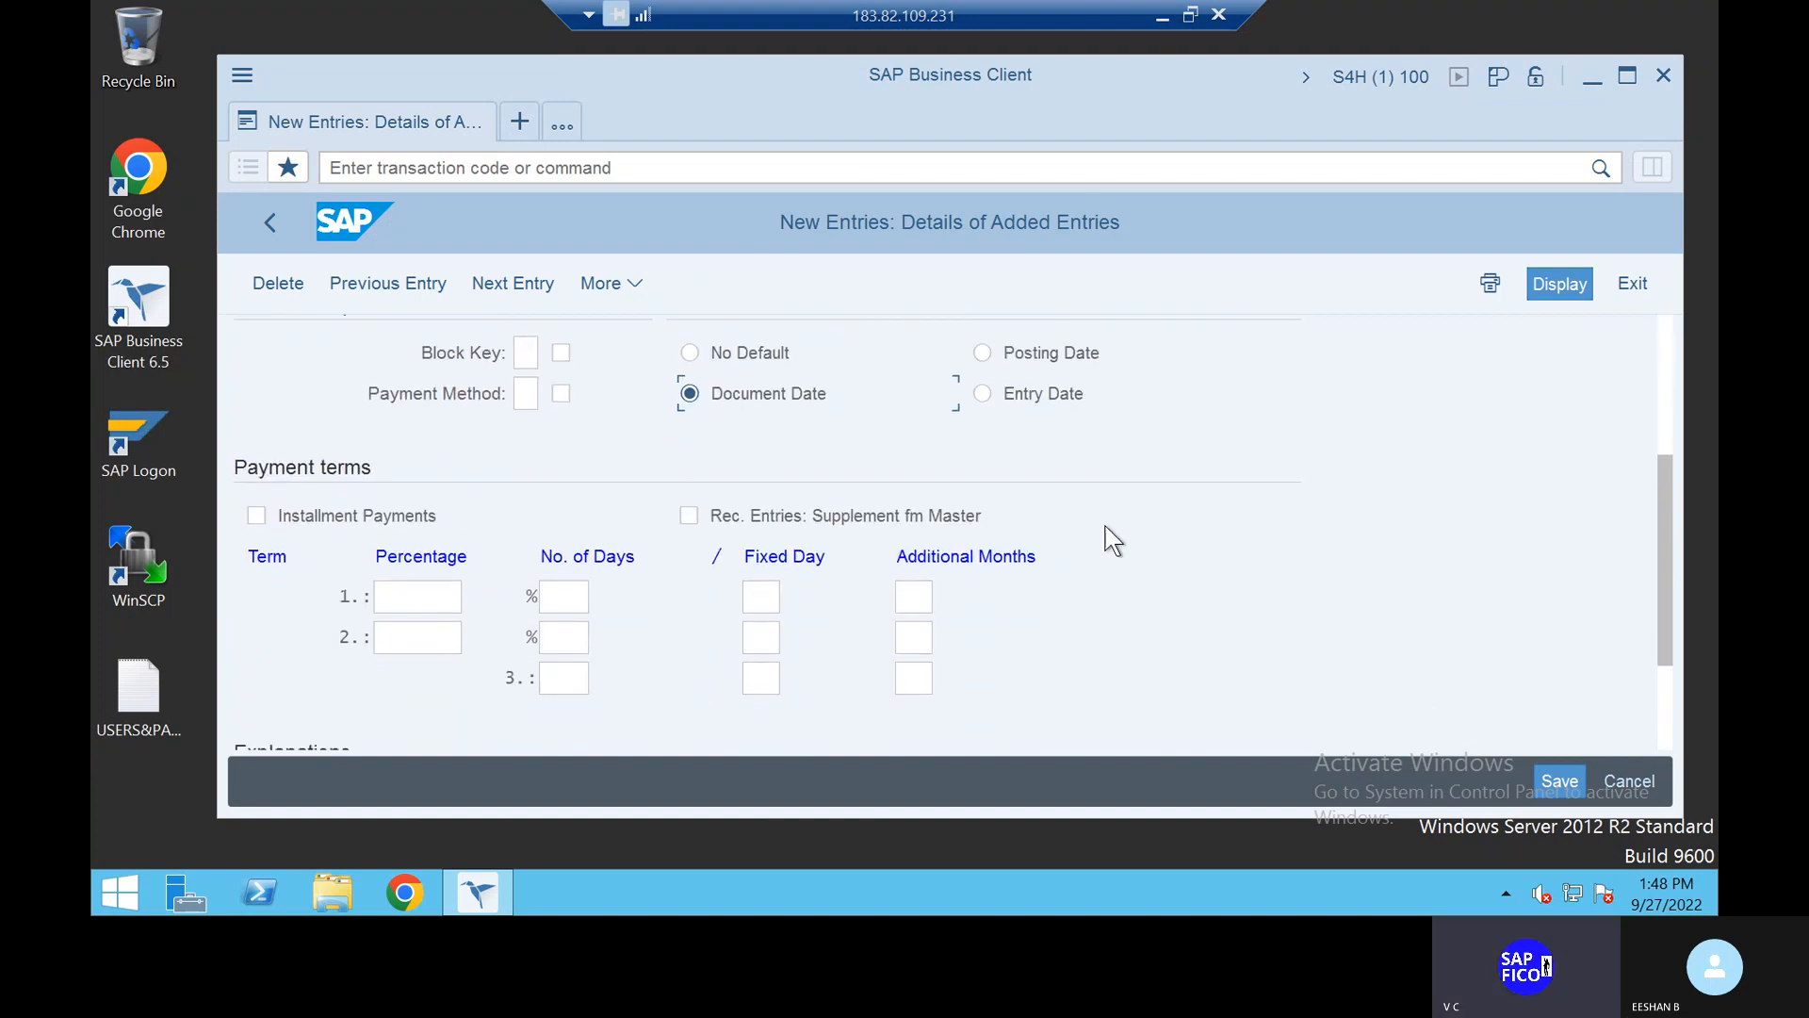
left_click(430, 599)
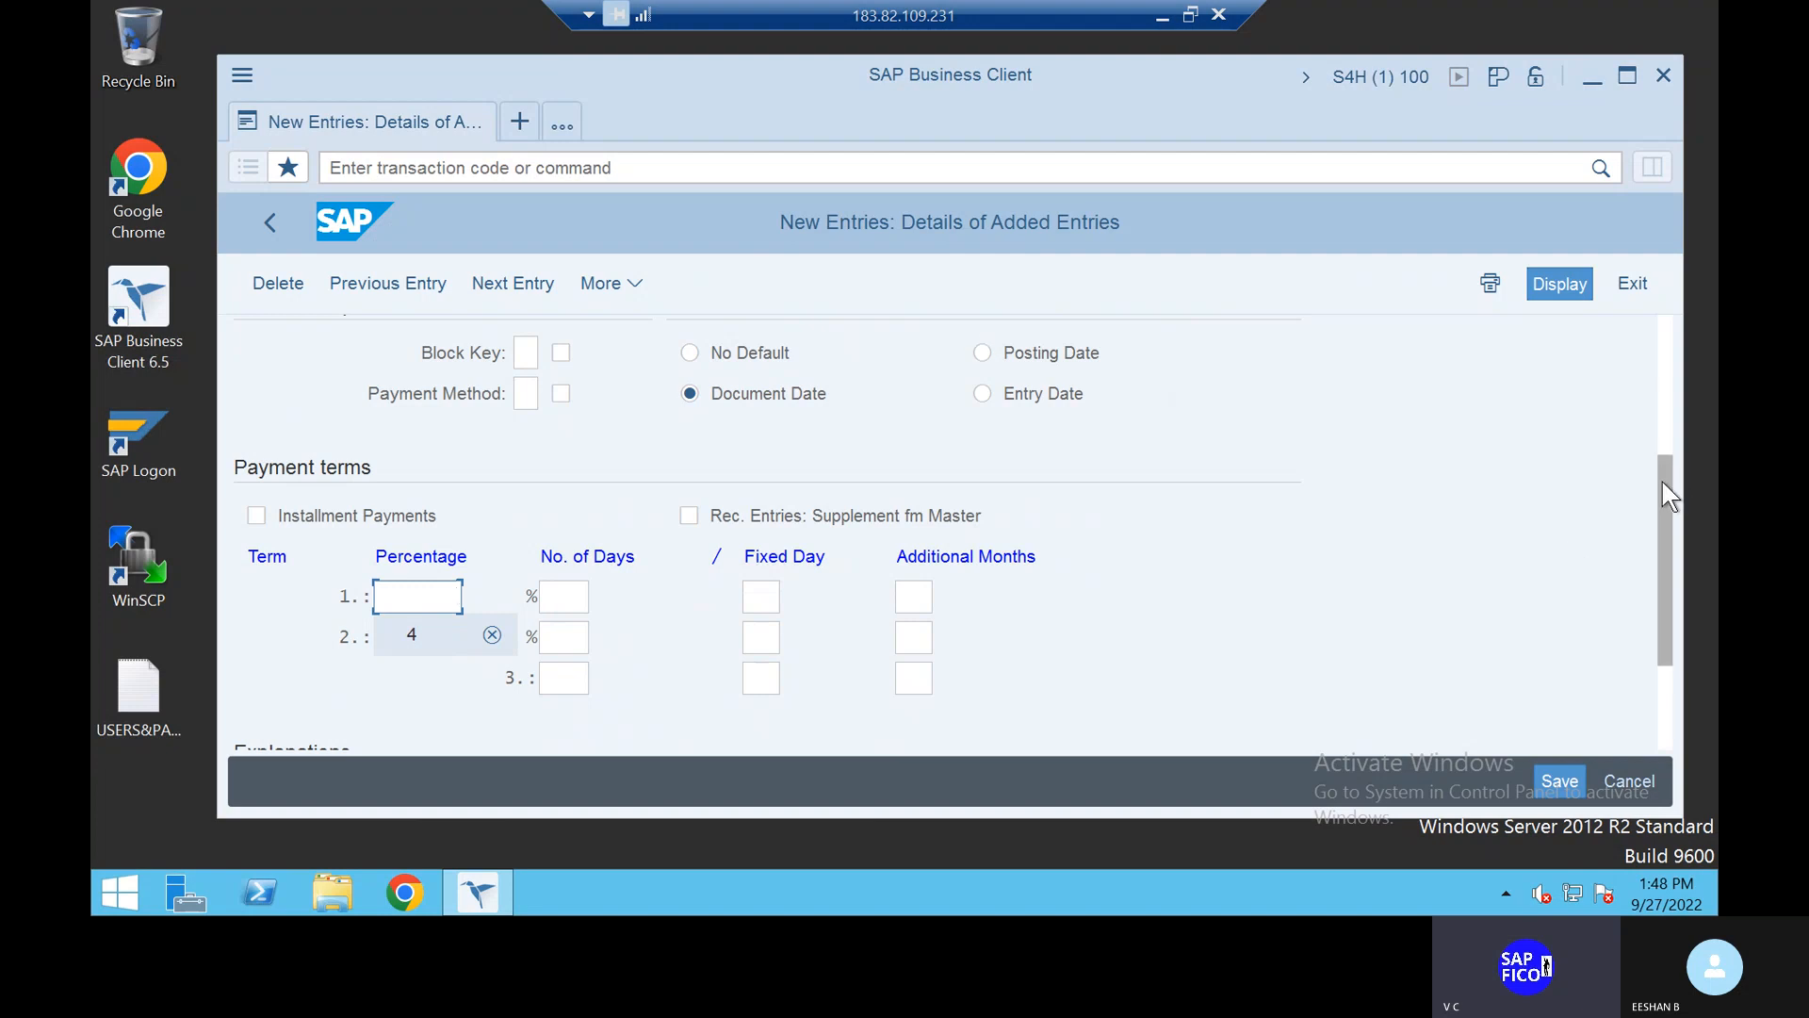
scroll(1648, 377, "up", 5)
left_click_drag(1649, 368, 1647, 537)
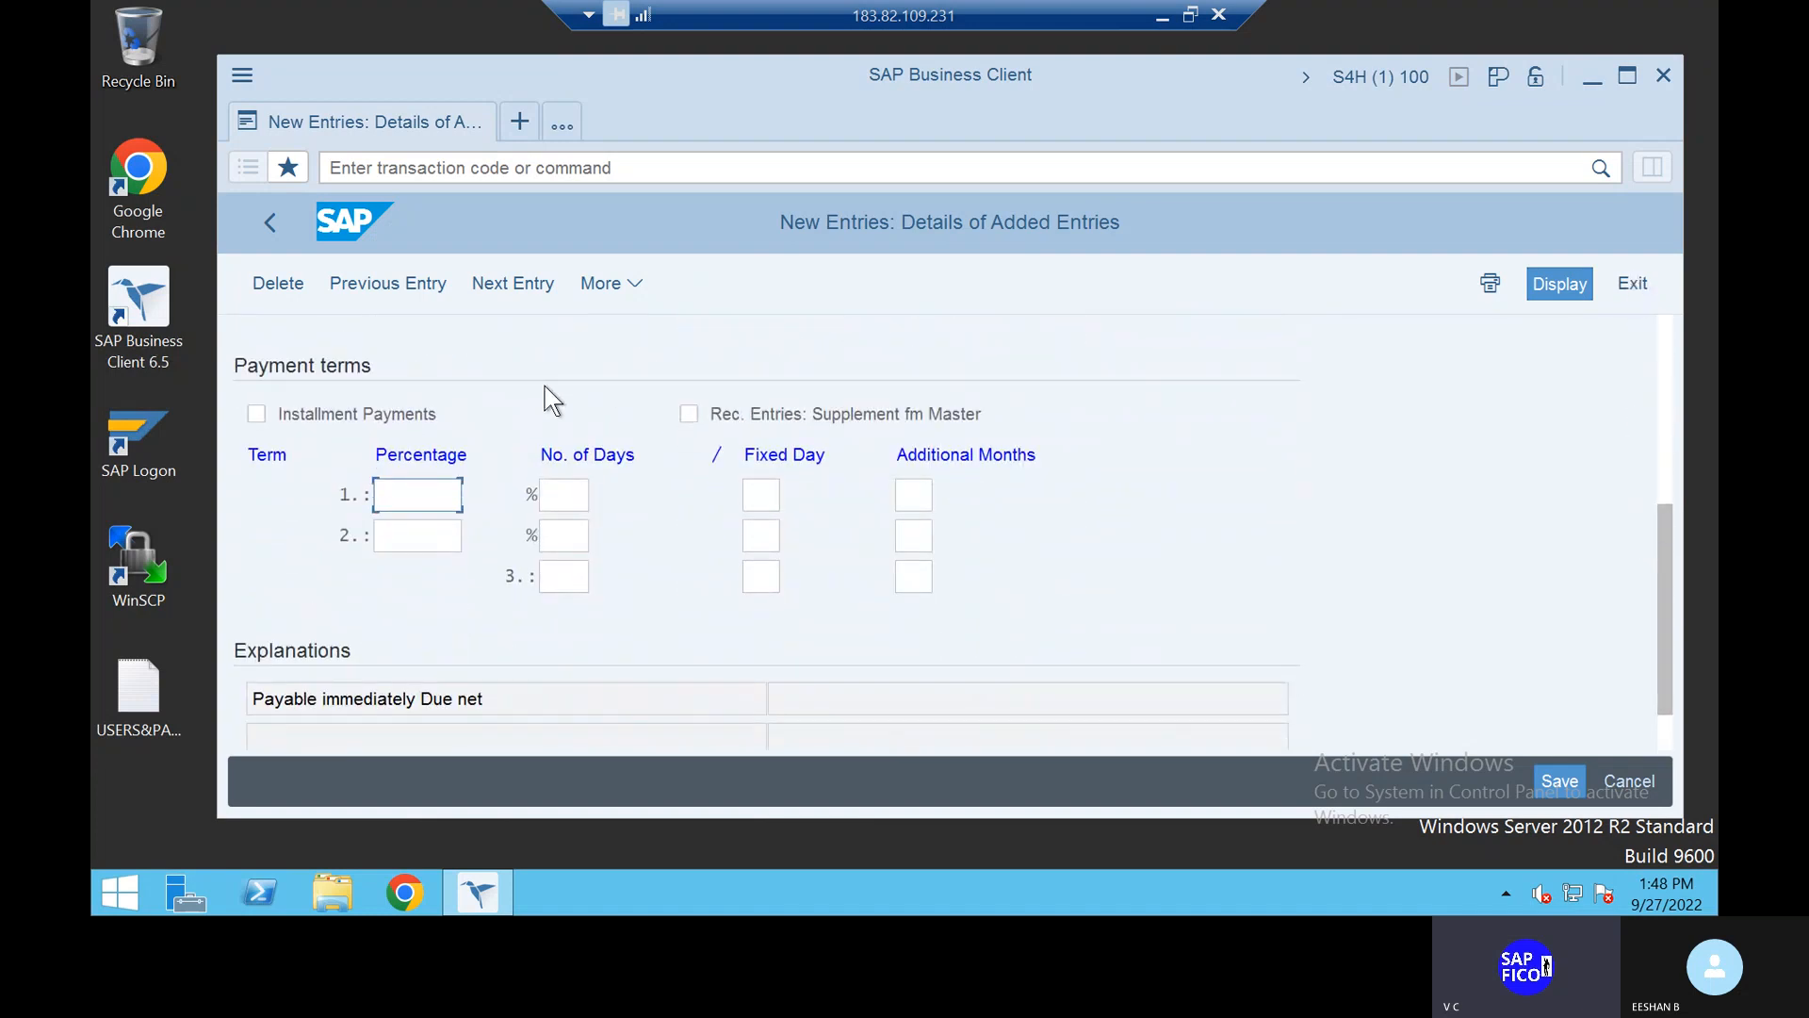
type("6")
left_click(436, 533)
type("4")
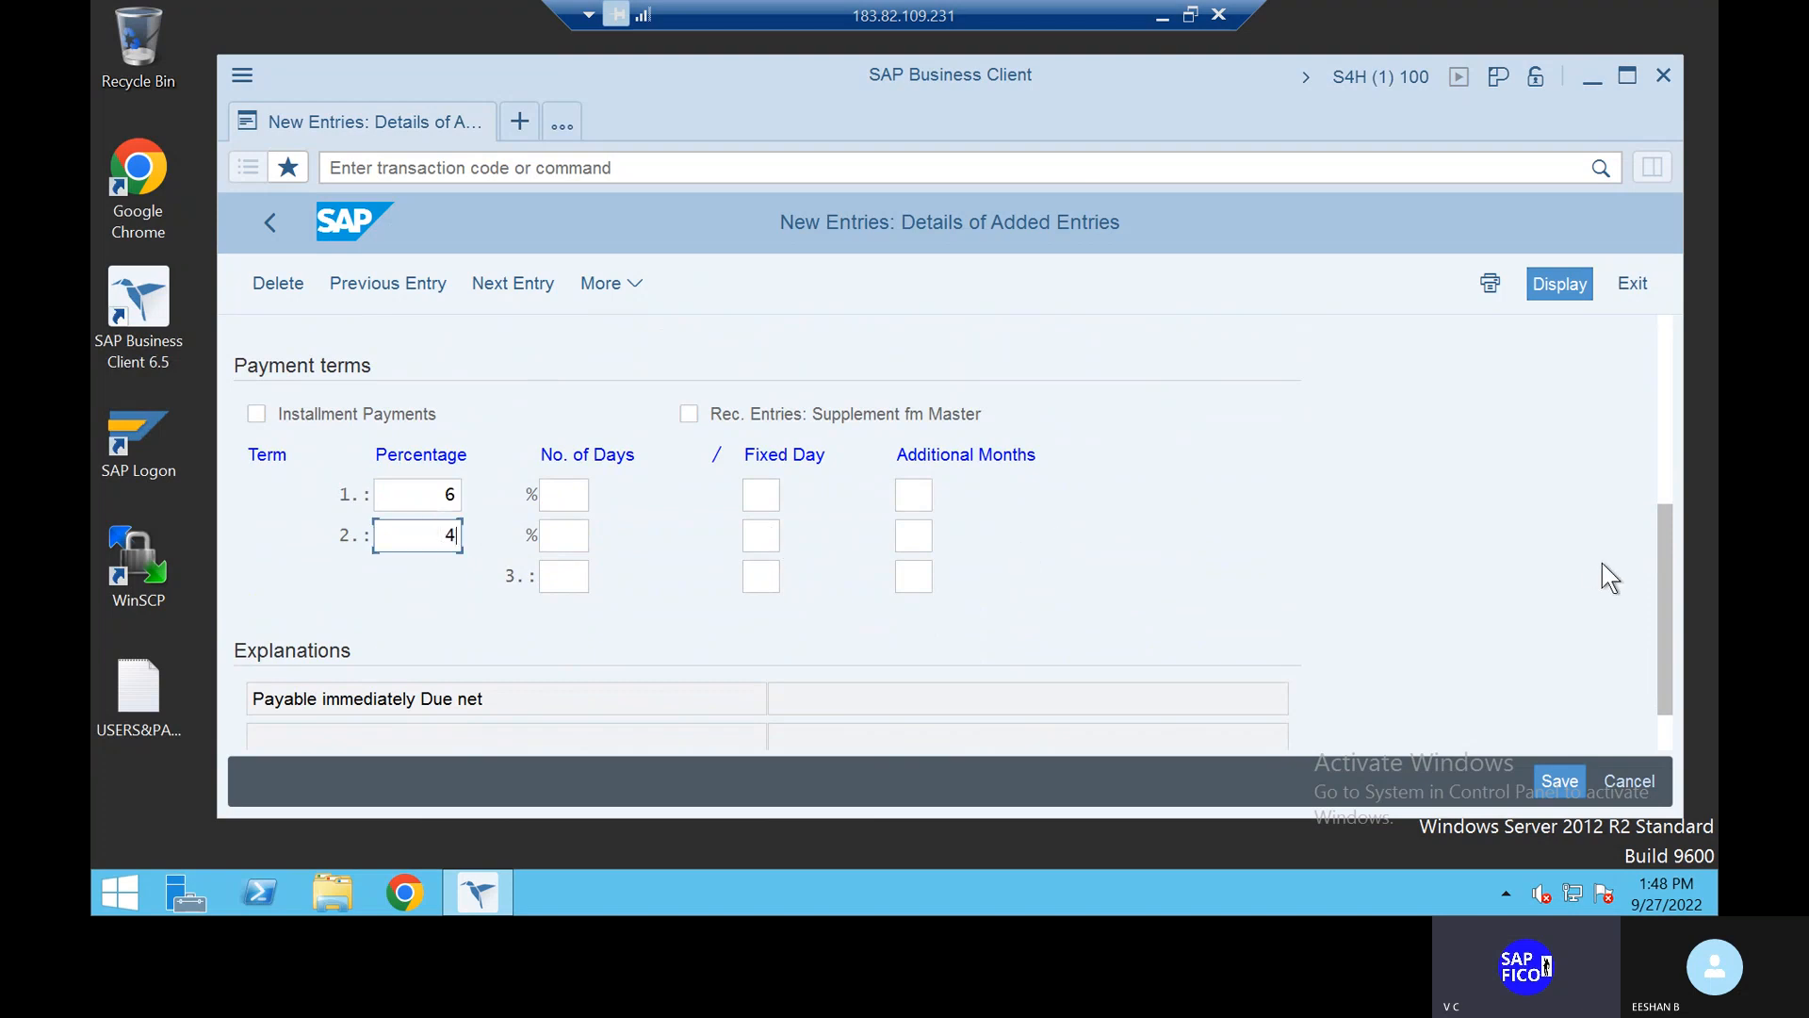
Step: Enter 10, 20 and 30 days for the three terms and confirm the values
left_click_drag(1668, 545, 1659, 298)
left_click_drag(1665, 419, 1673, 754)
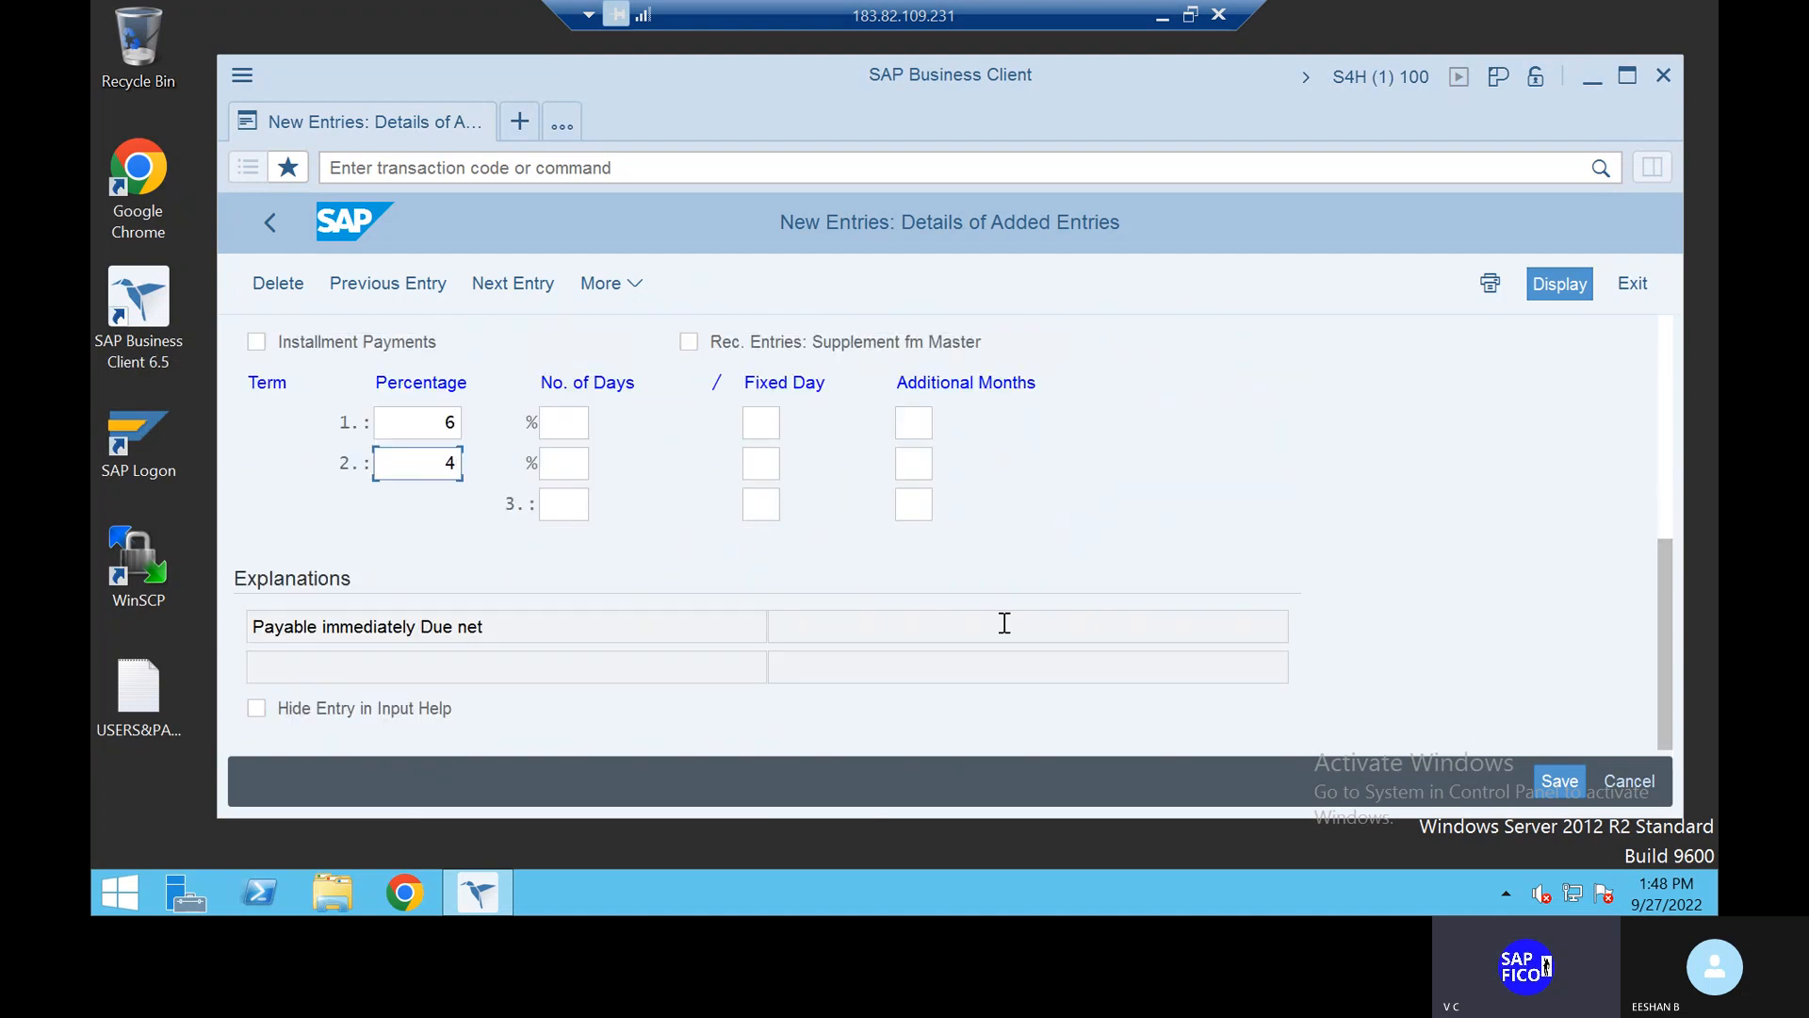
left_click(571, 422)
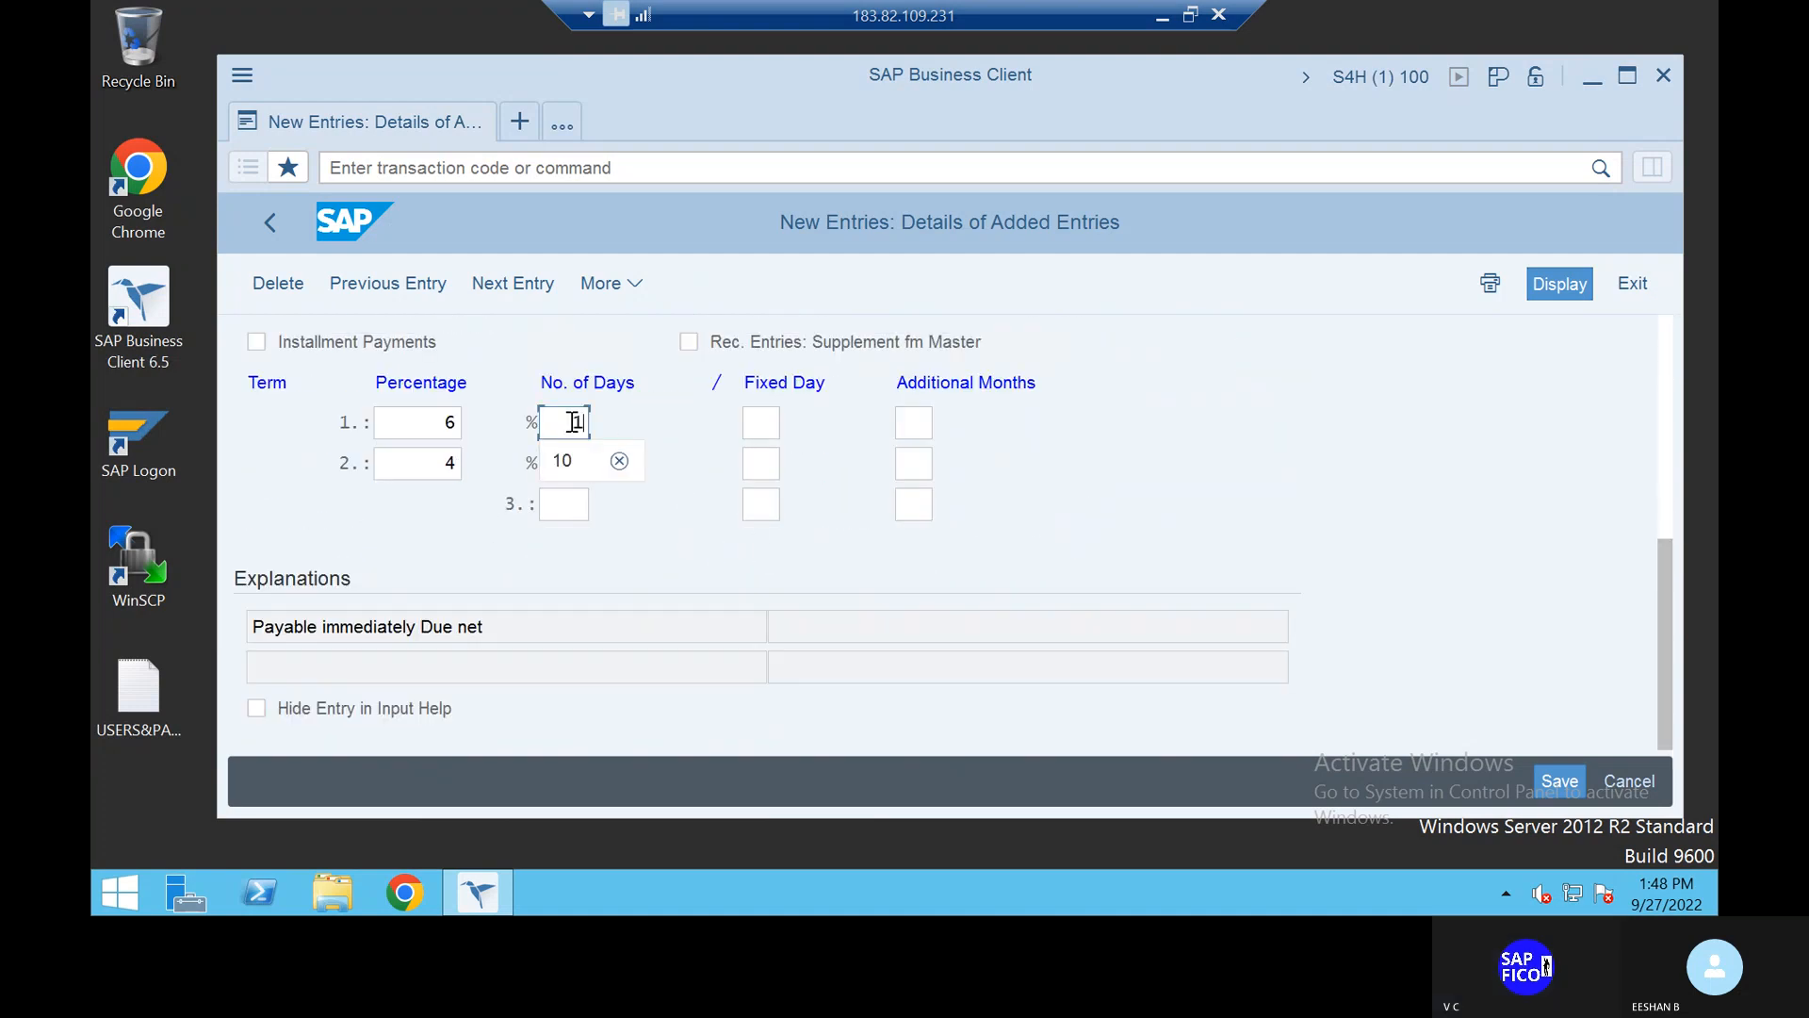
type("10")
left_click(573, 464)
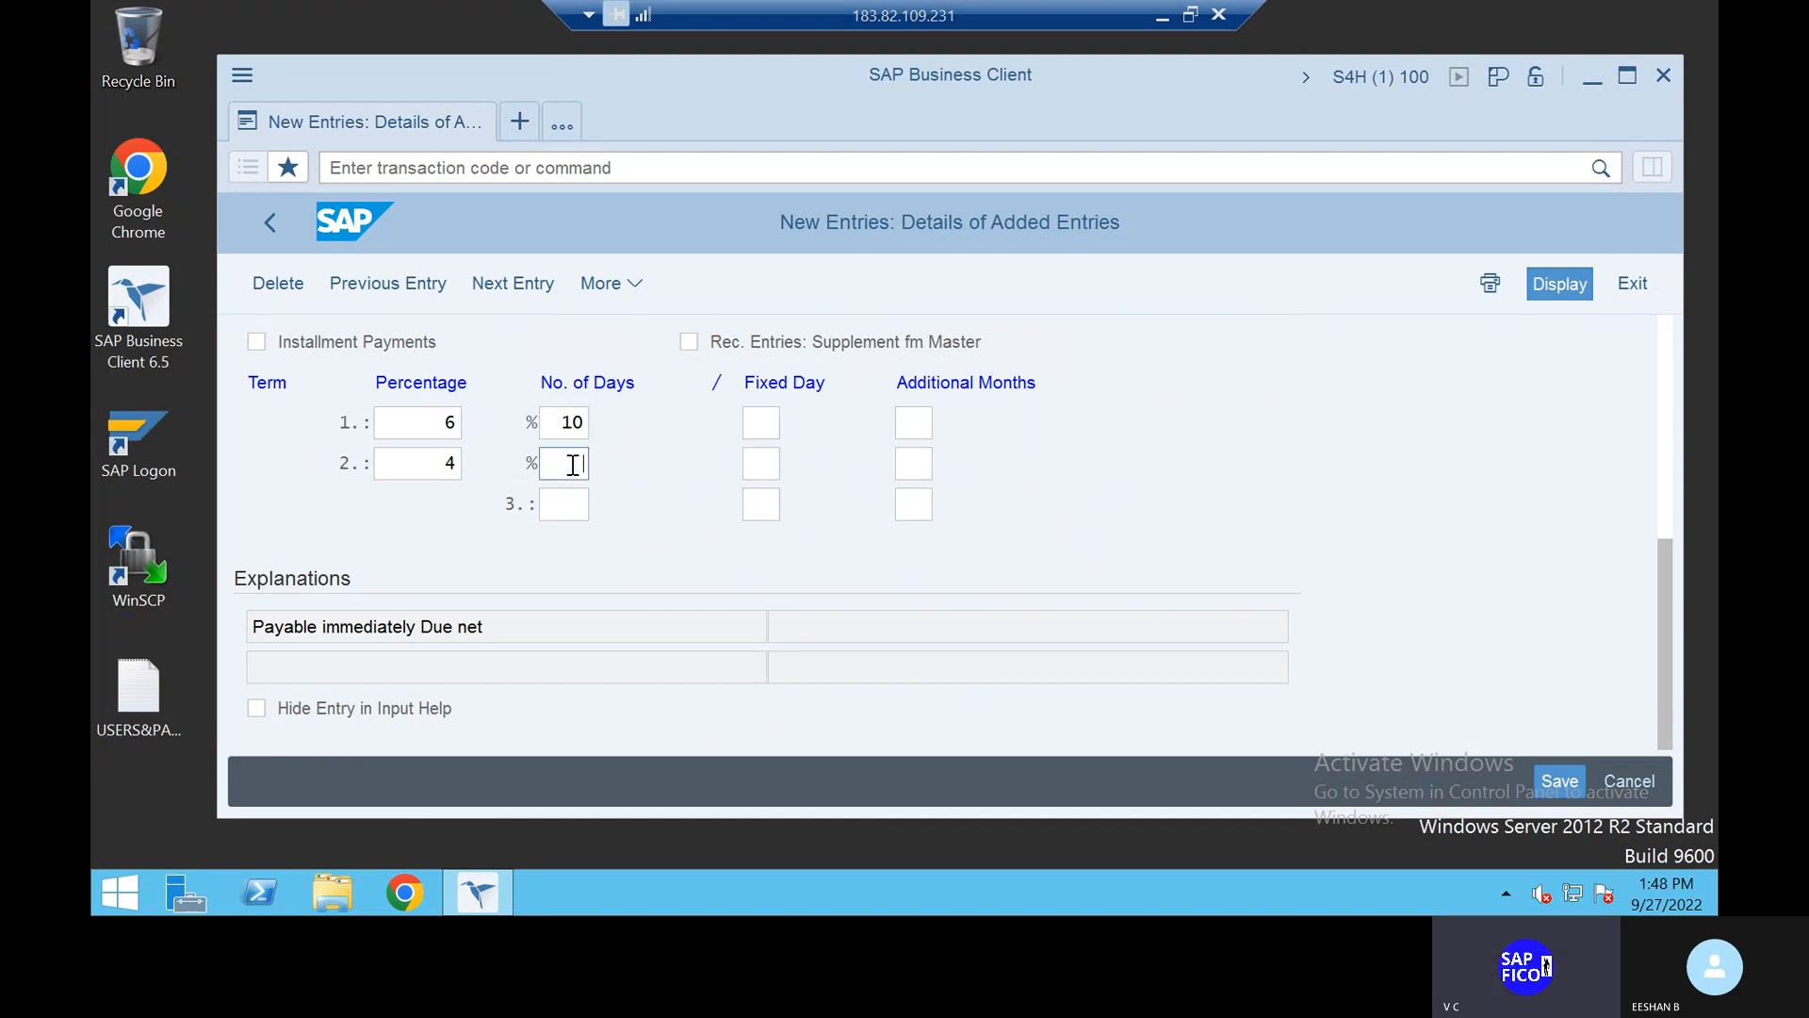
type("20")
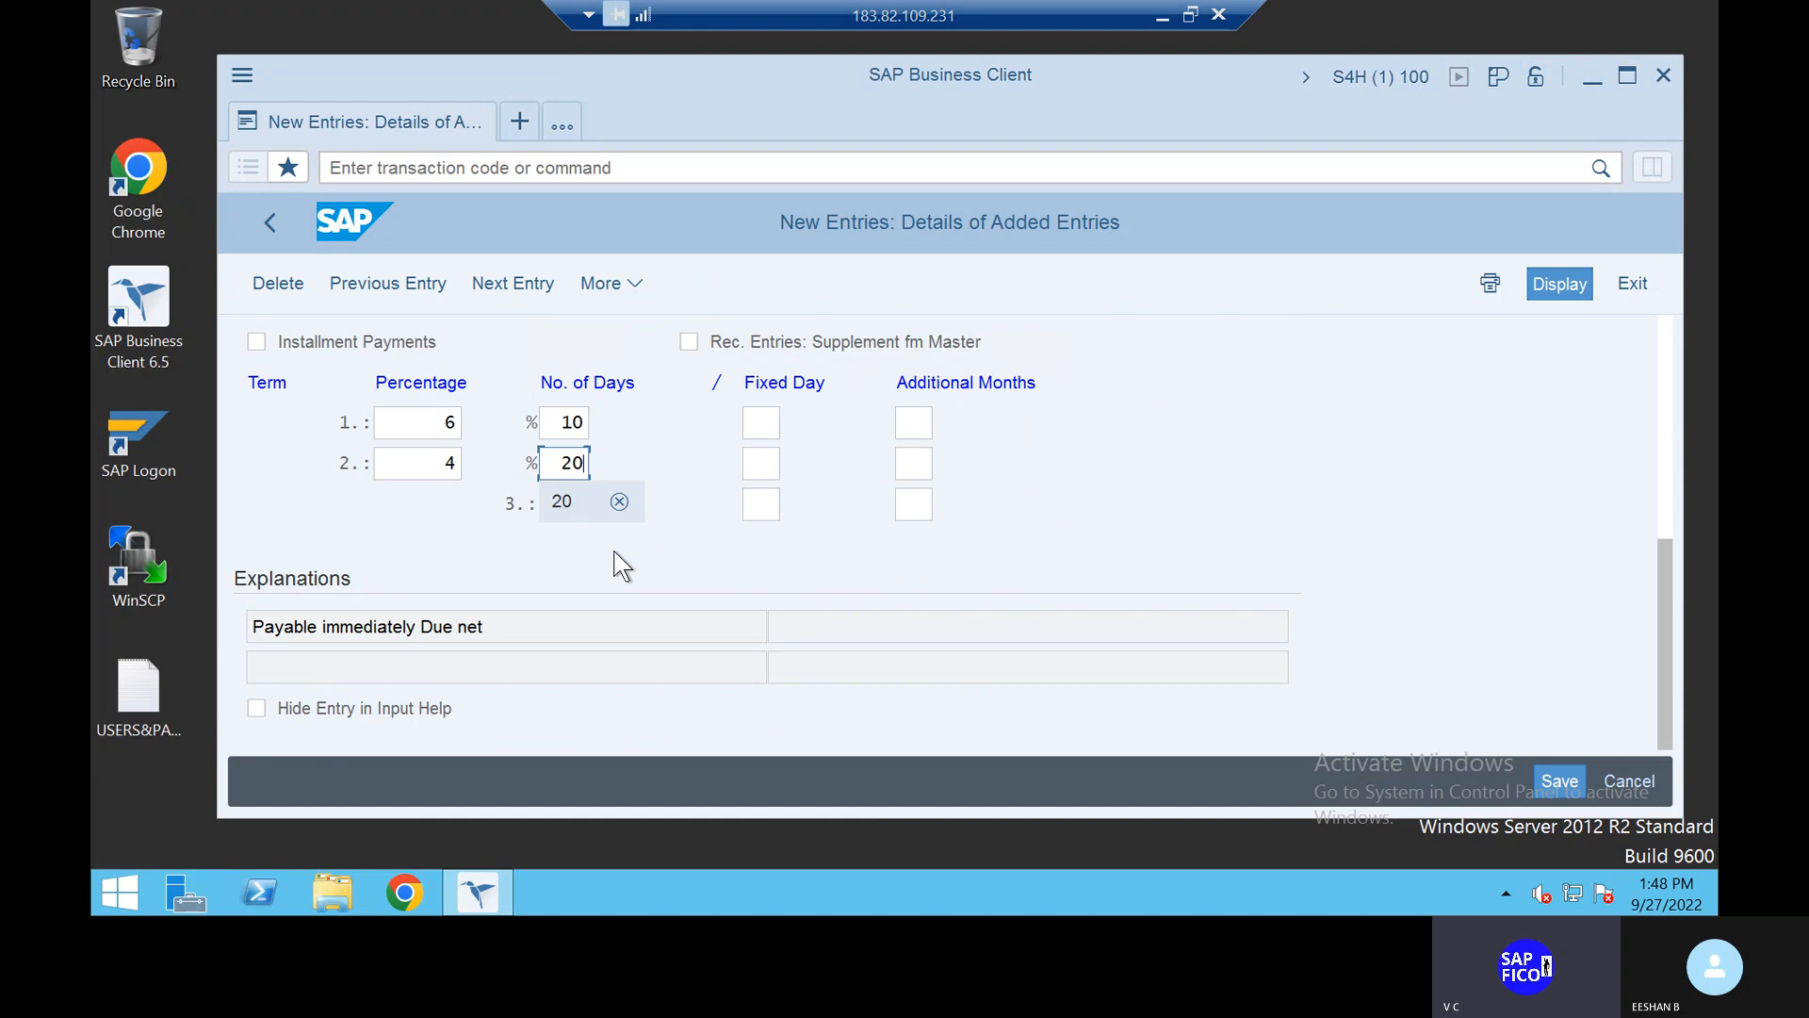
left_click(703, 523)
left_click(580, 504)
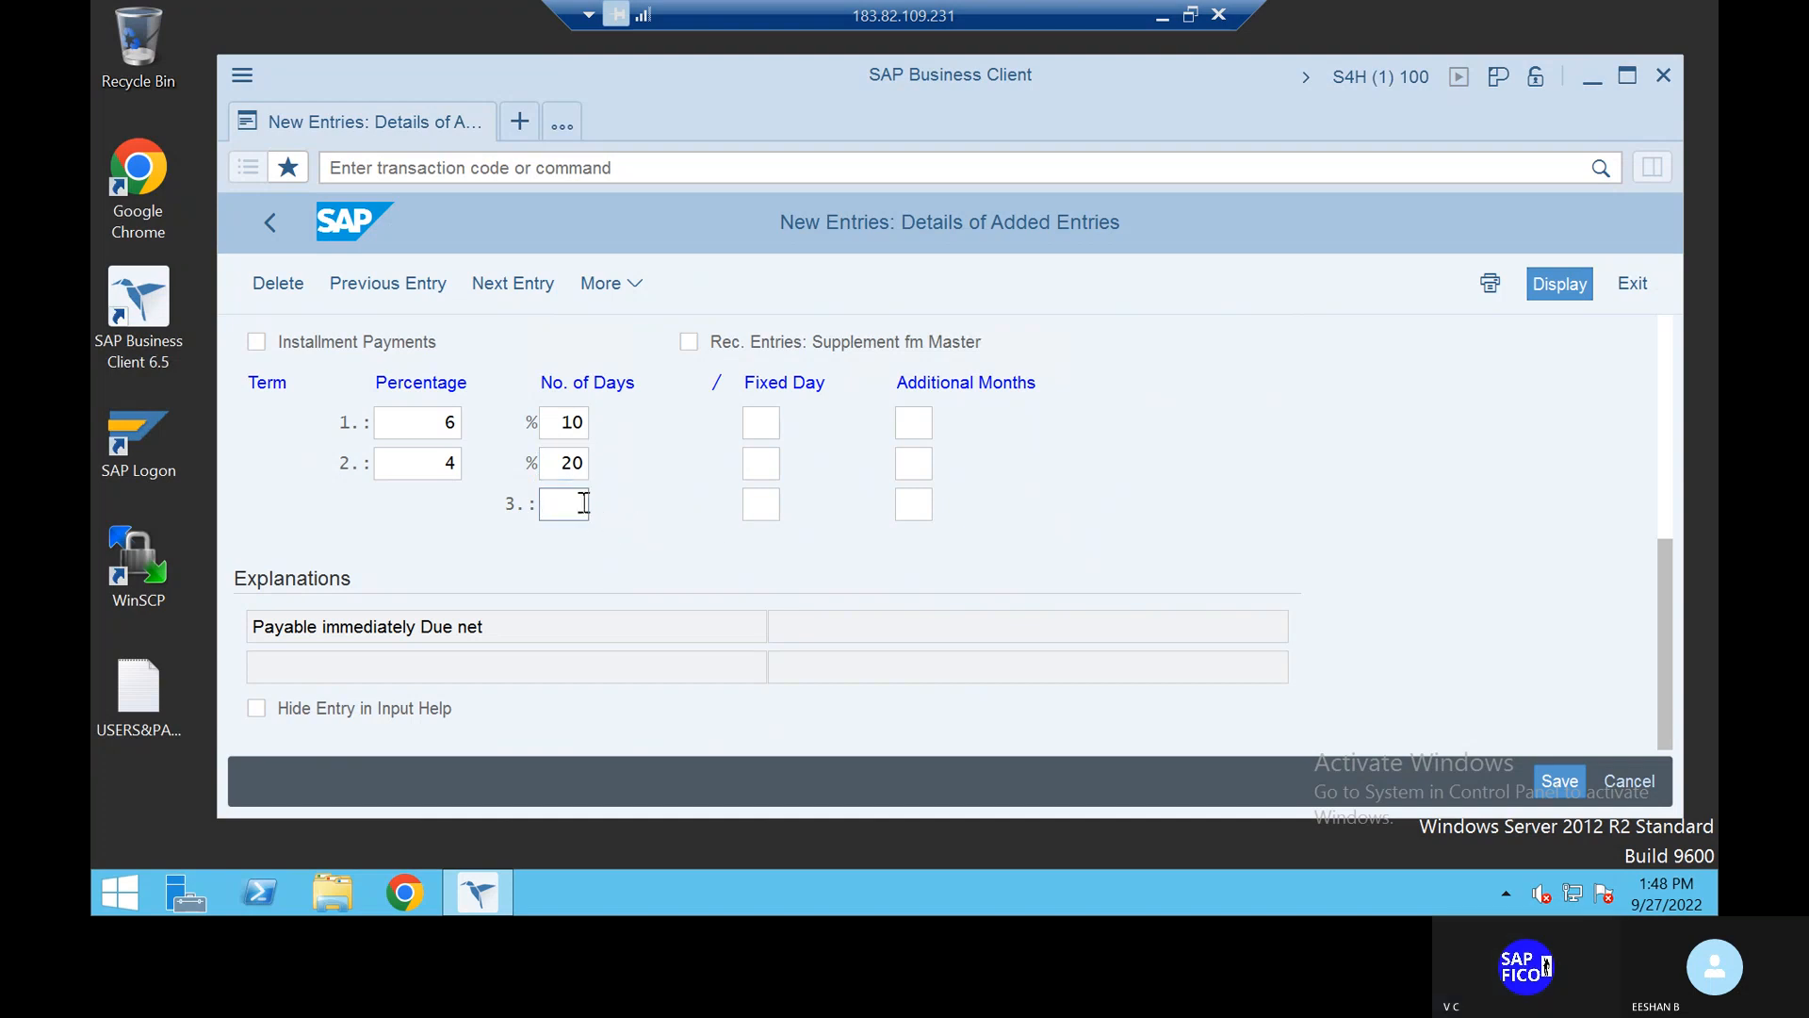
type("30")
left_click(573, 541)
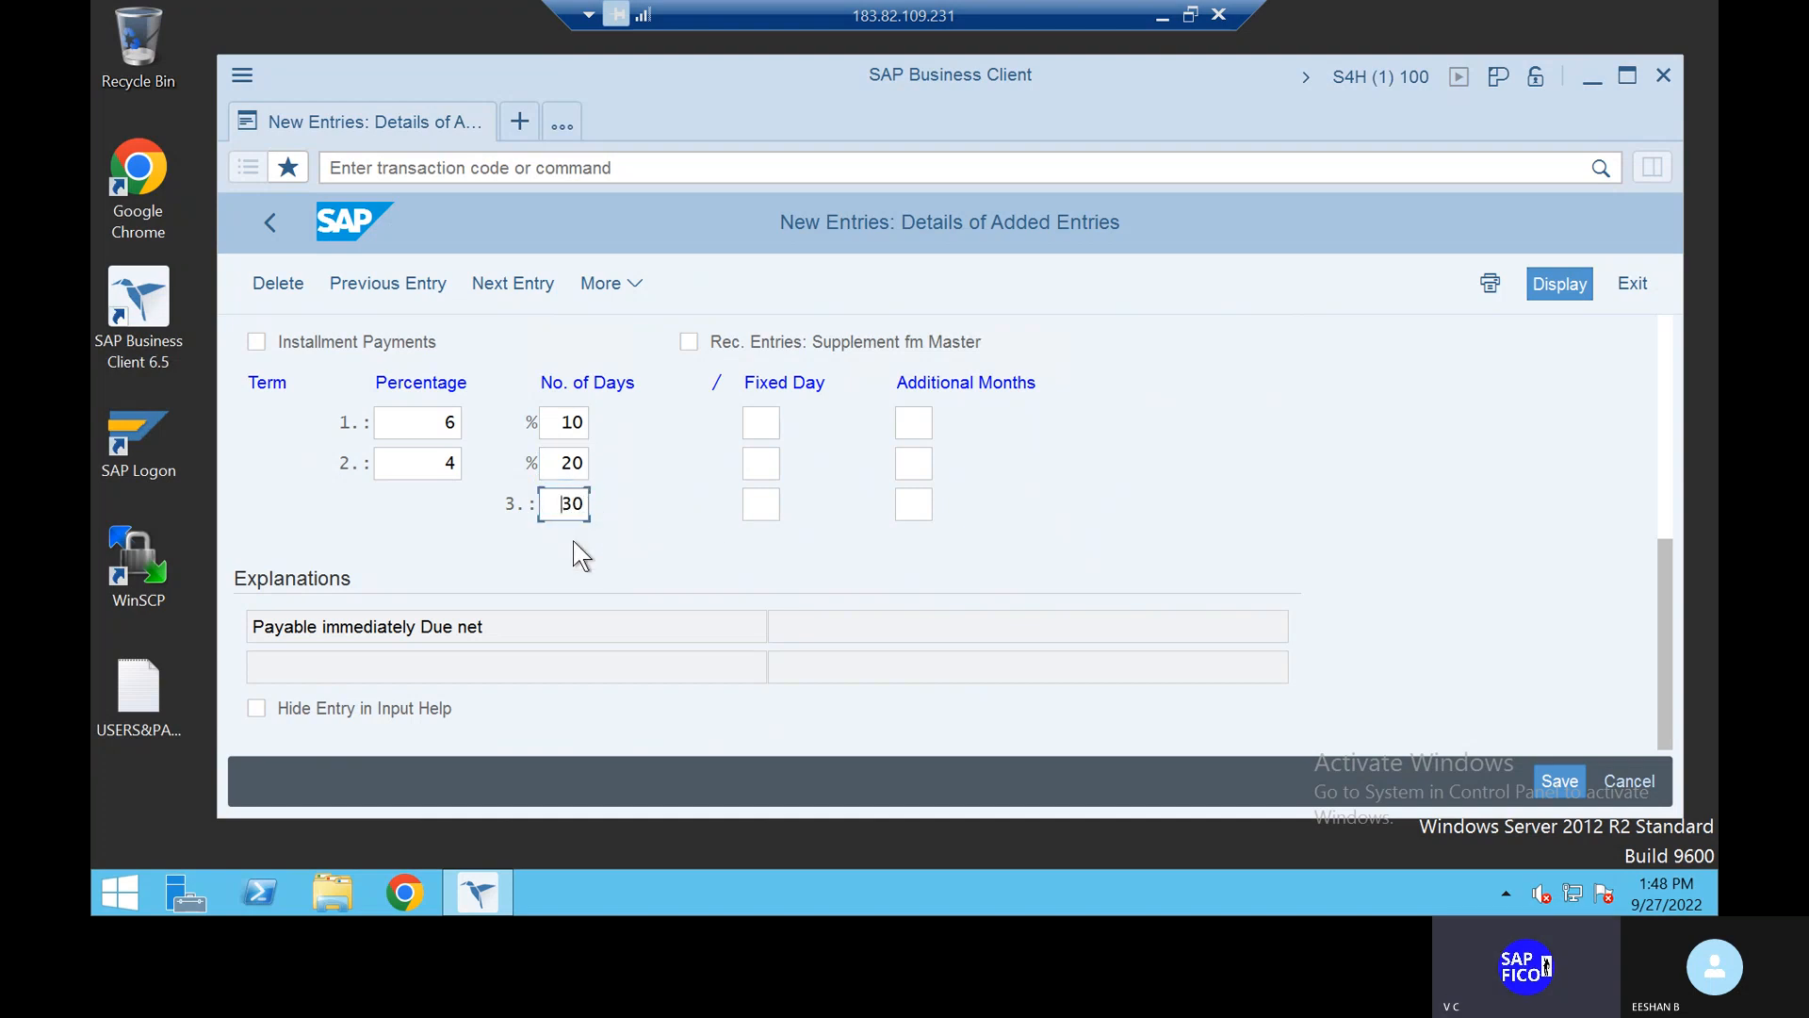
key("Return")
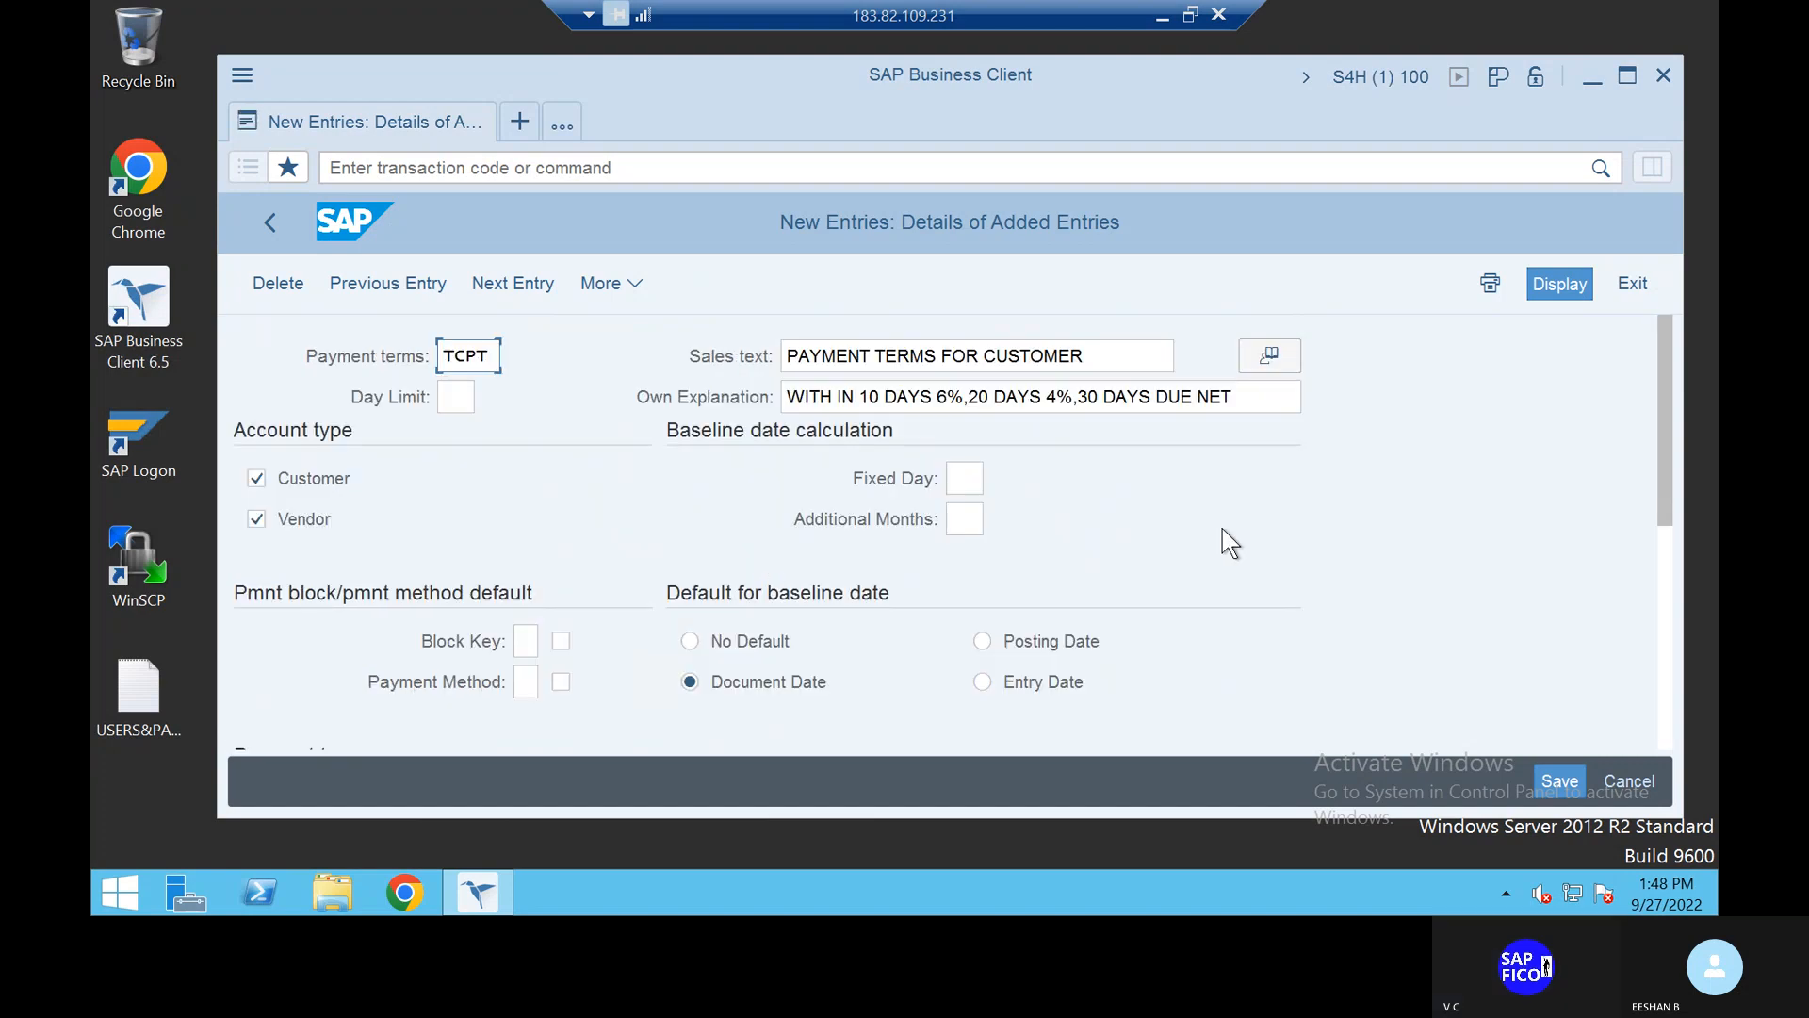
Step: Save the TCPT payment terms, confirming the customizing request
scroll(1223, 528, "down", 3)
scroll(1223, 531, "down", 2)
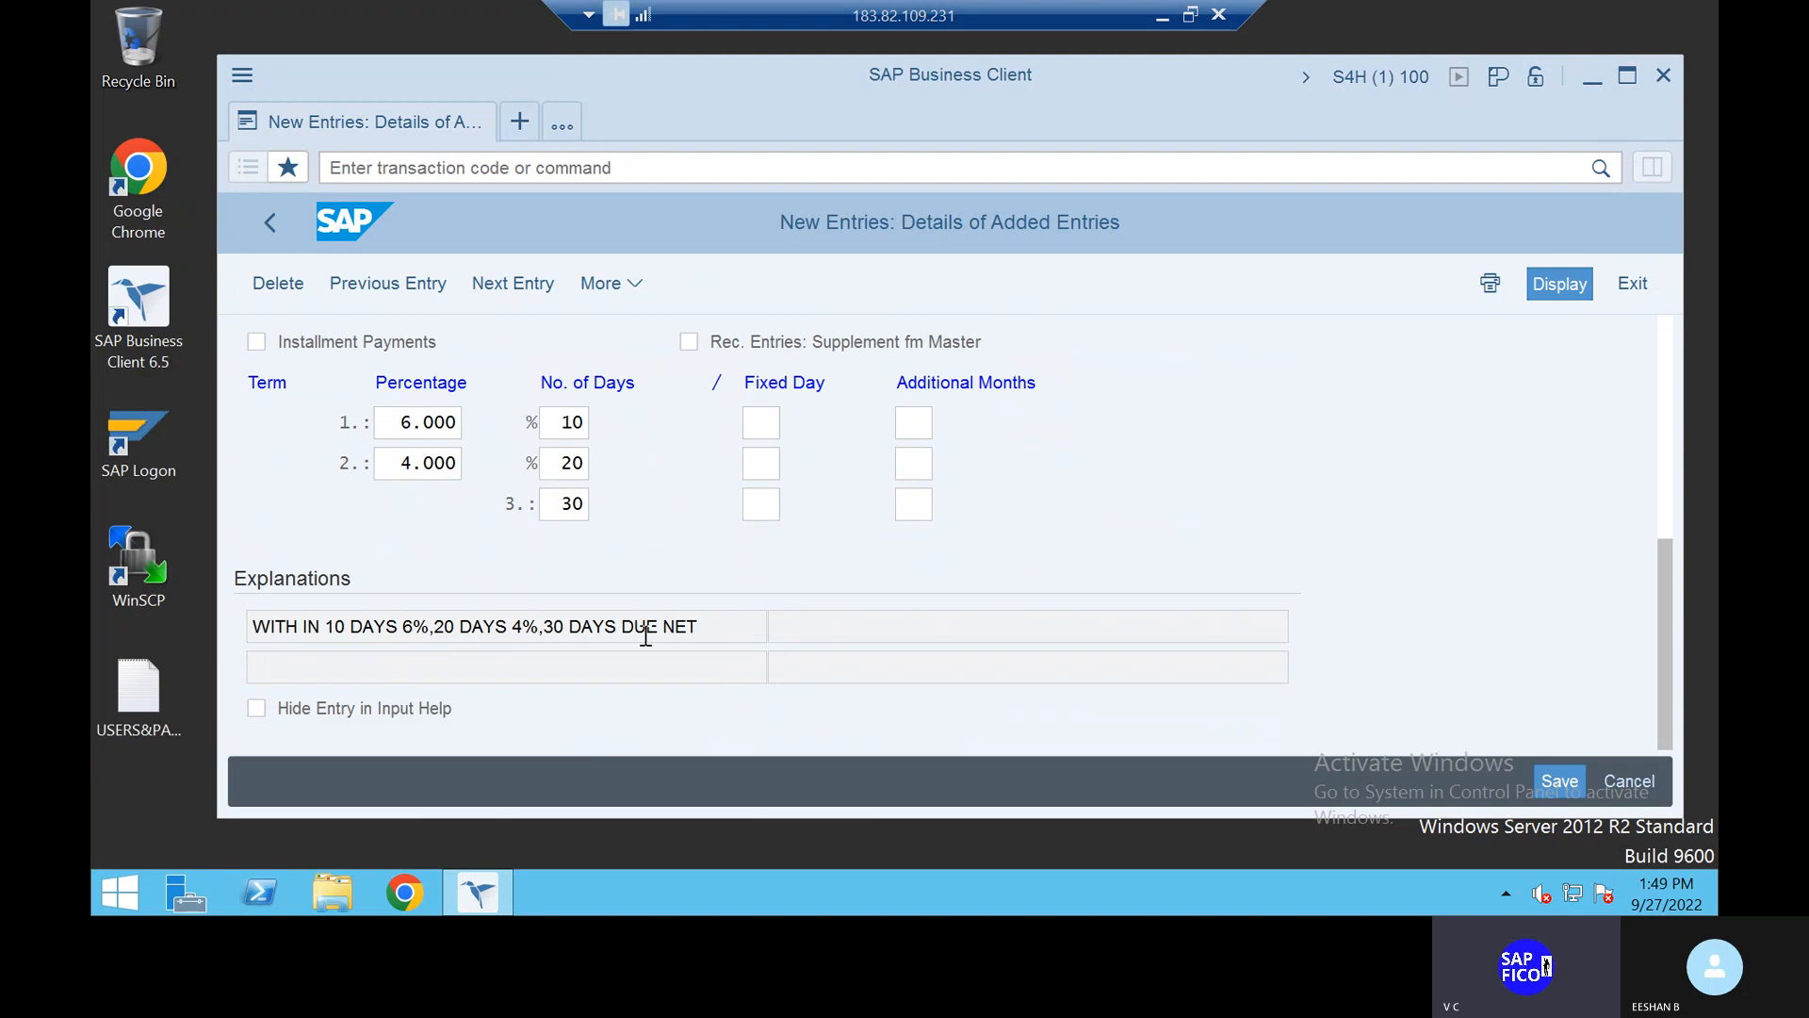
left_click(1564, 766)
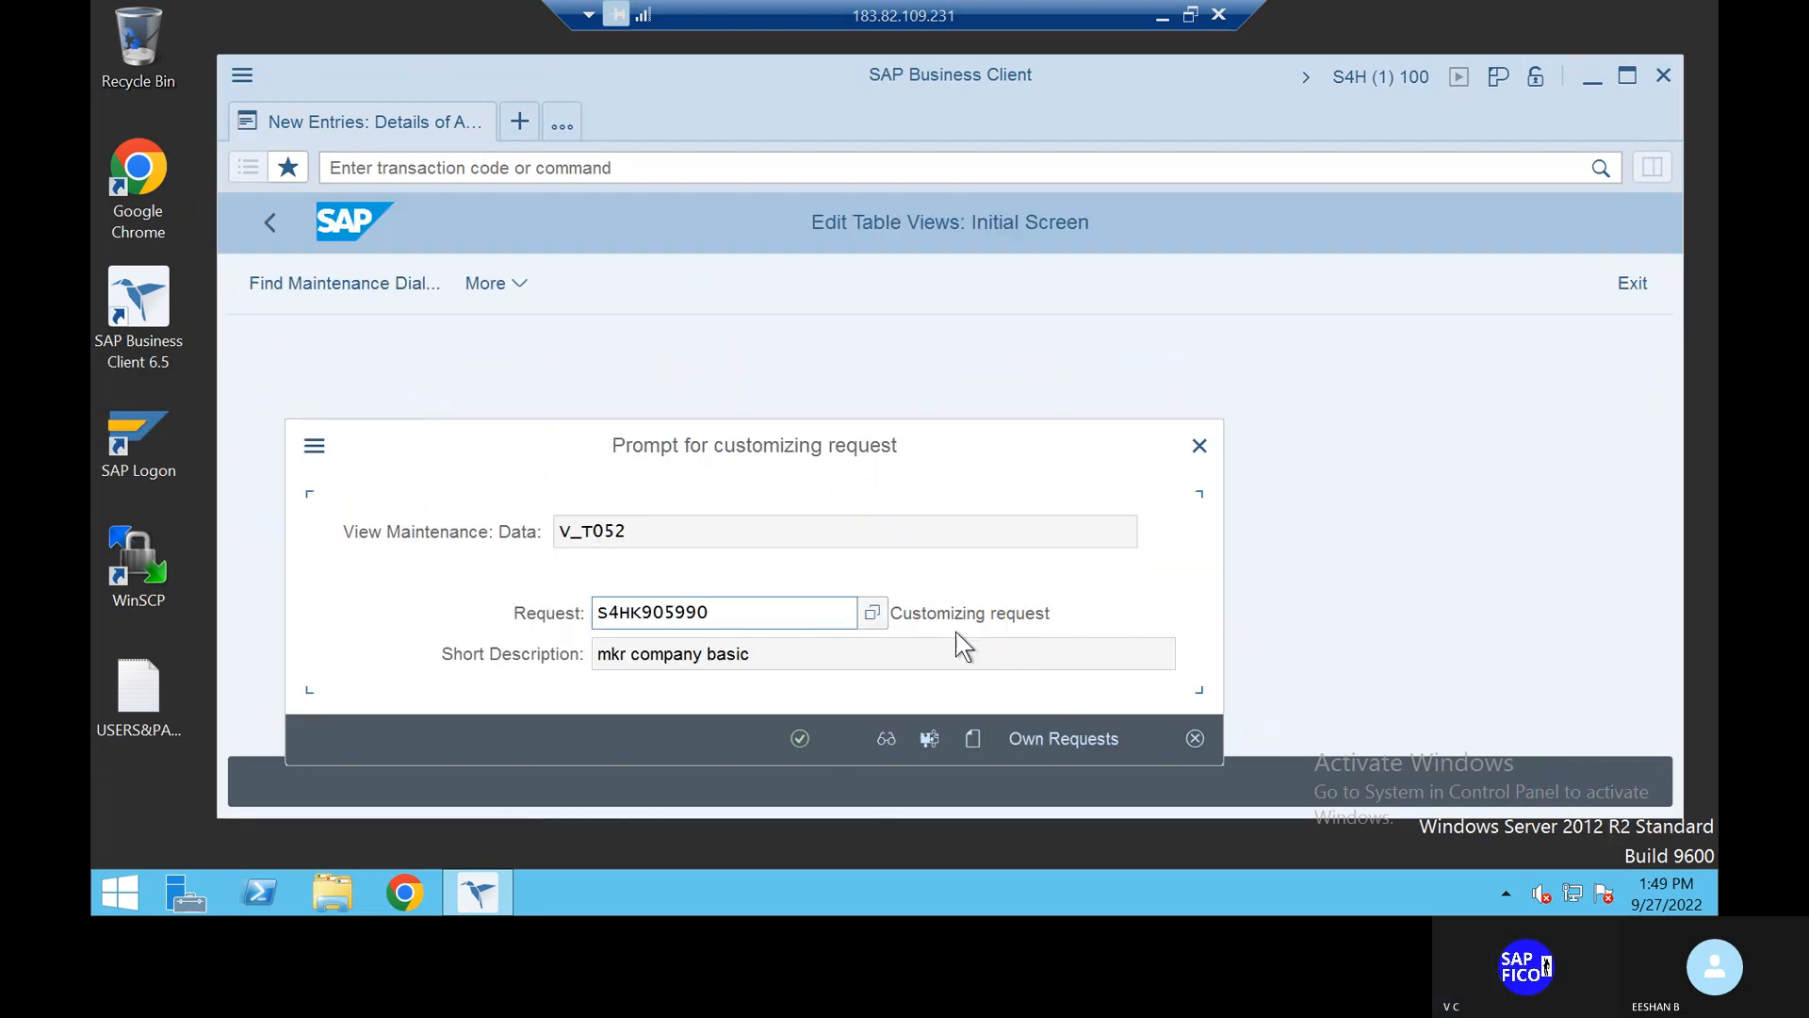
left_click(800, 738)
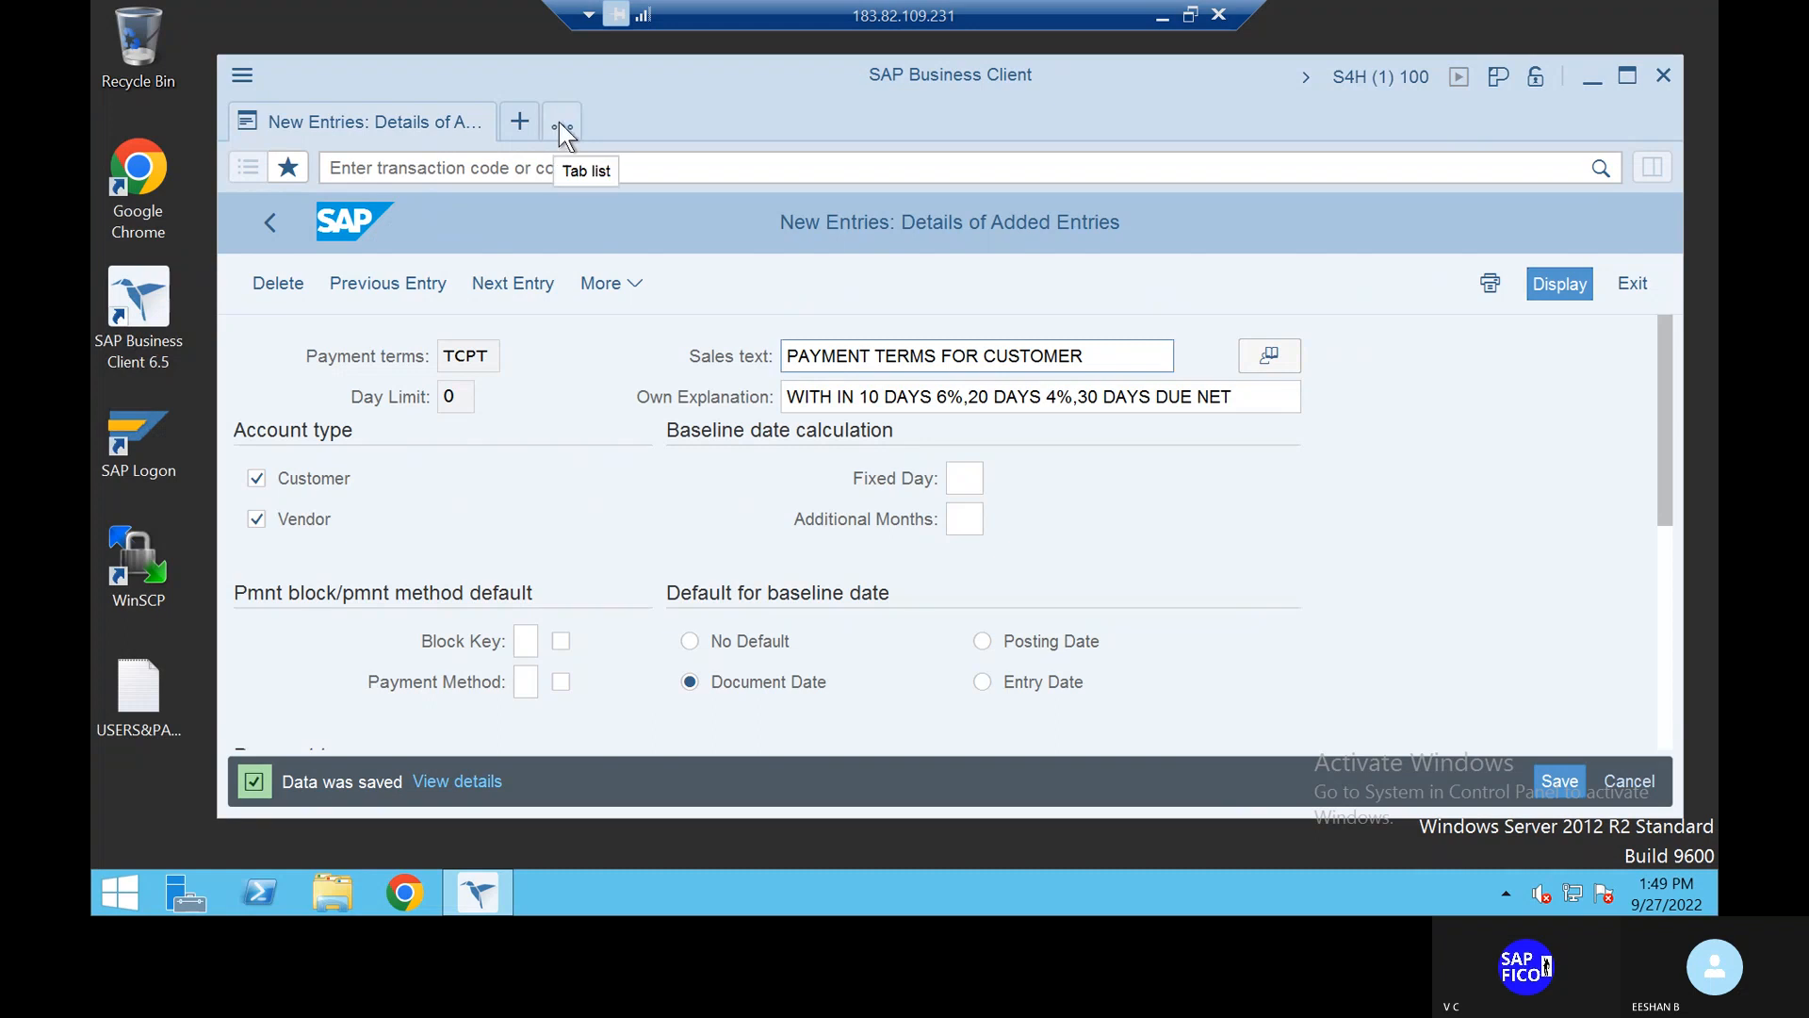
Step: Switch away from SAP Business Client to the Windows desktop
left_click(561, 126)
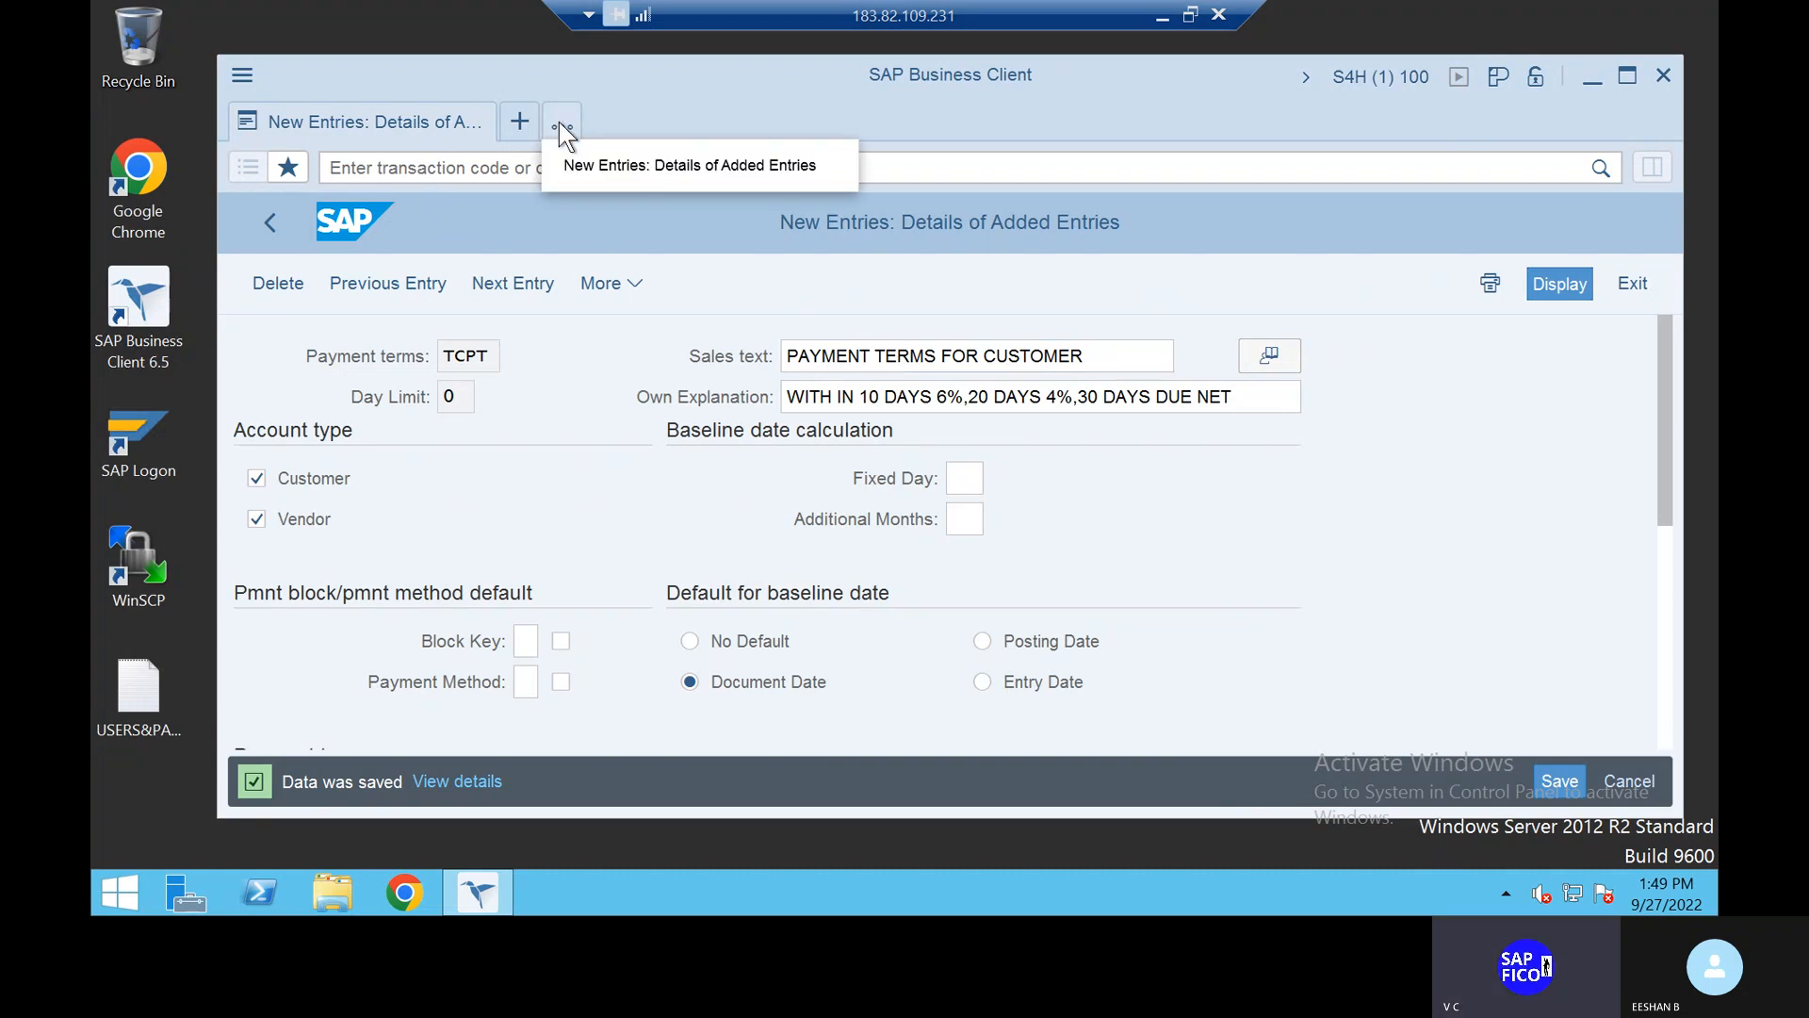
left_click(567, 123)
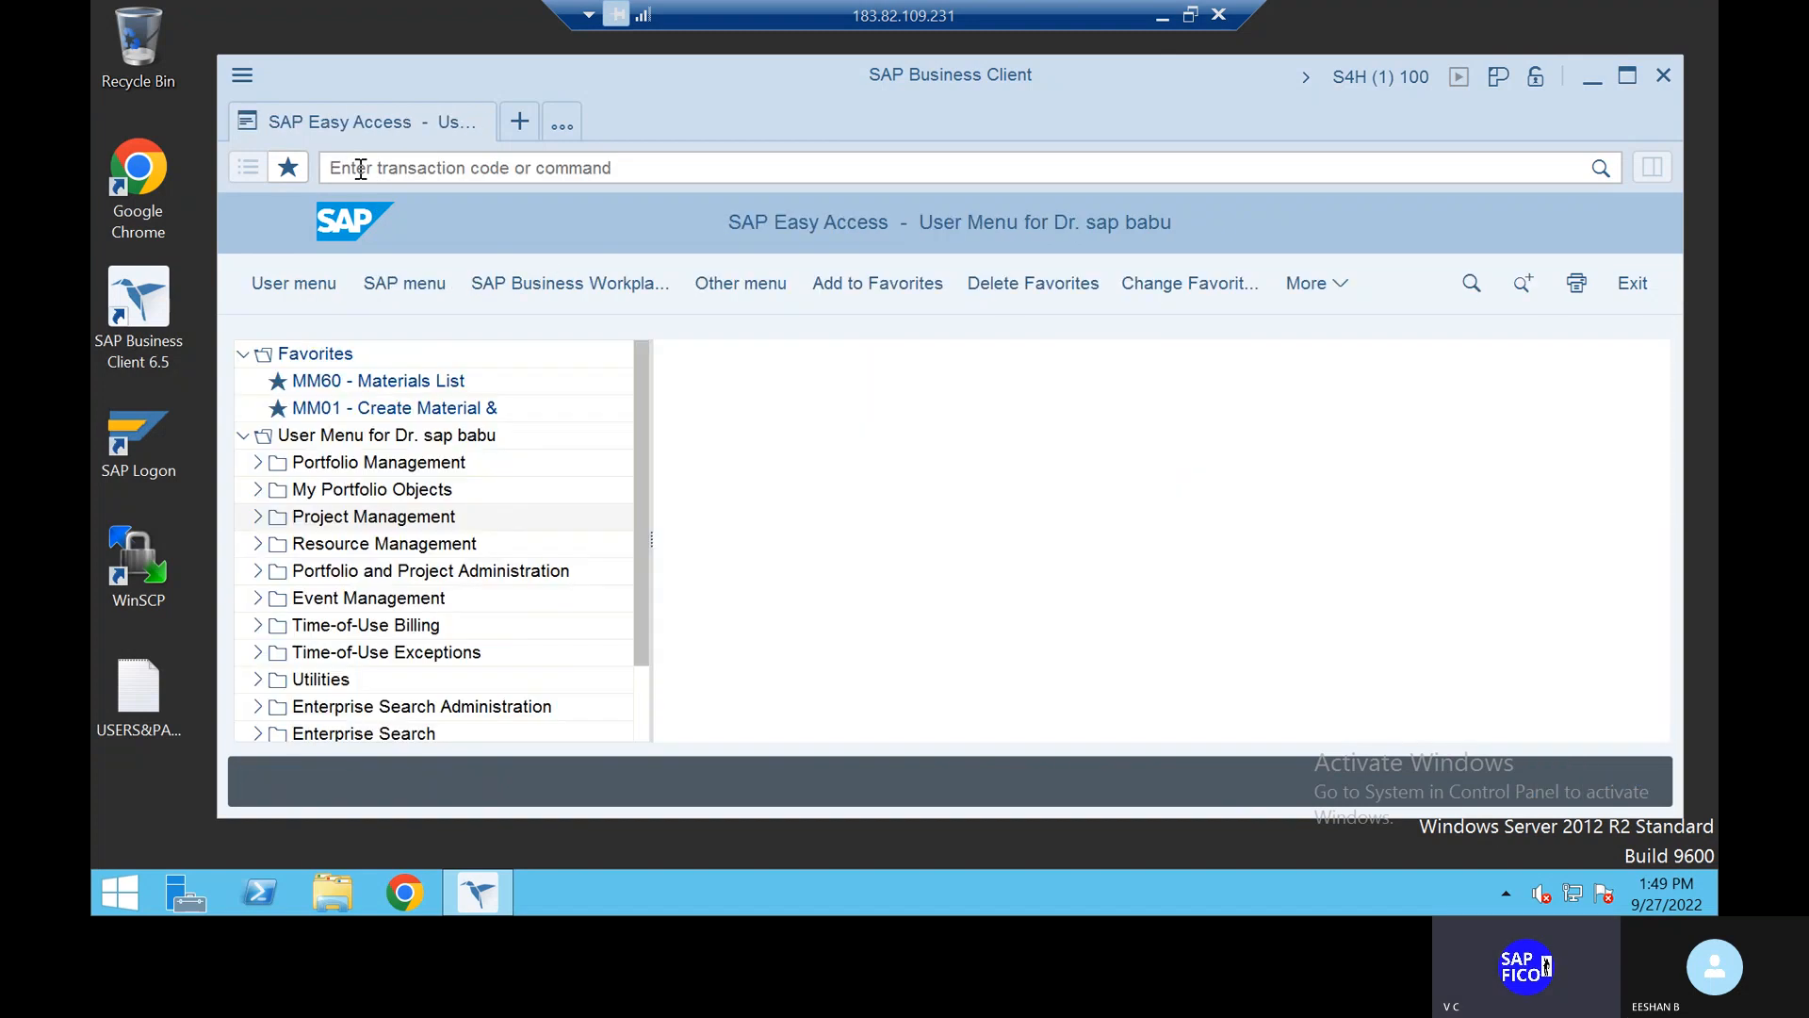
key("alt+Tab")
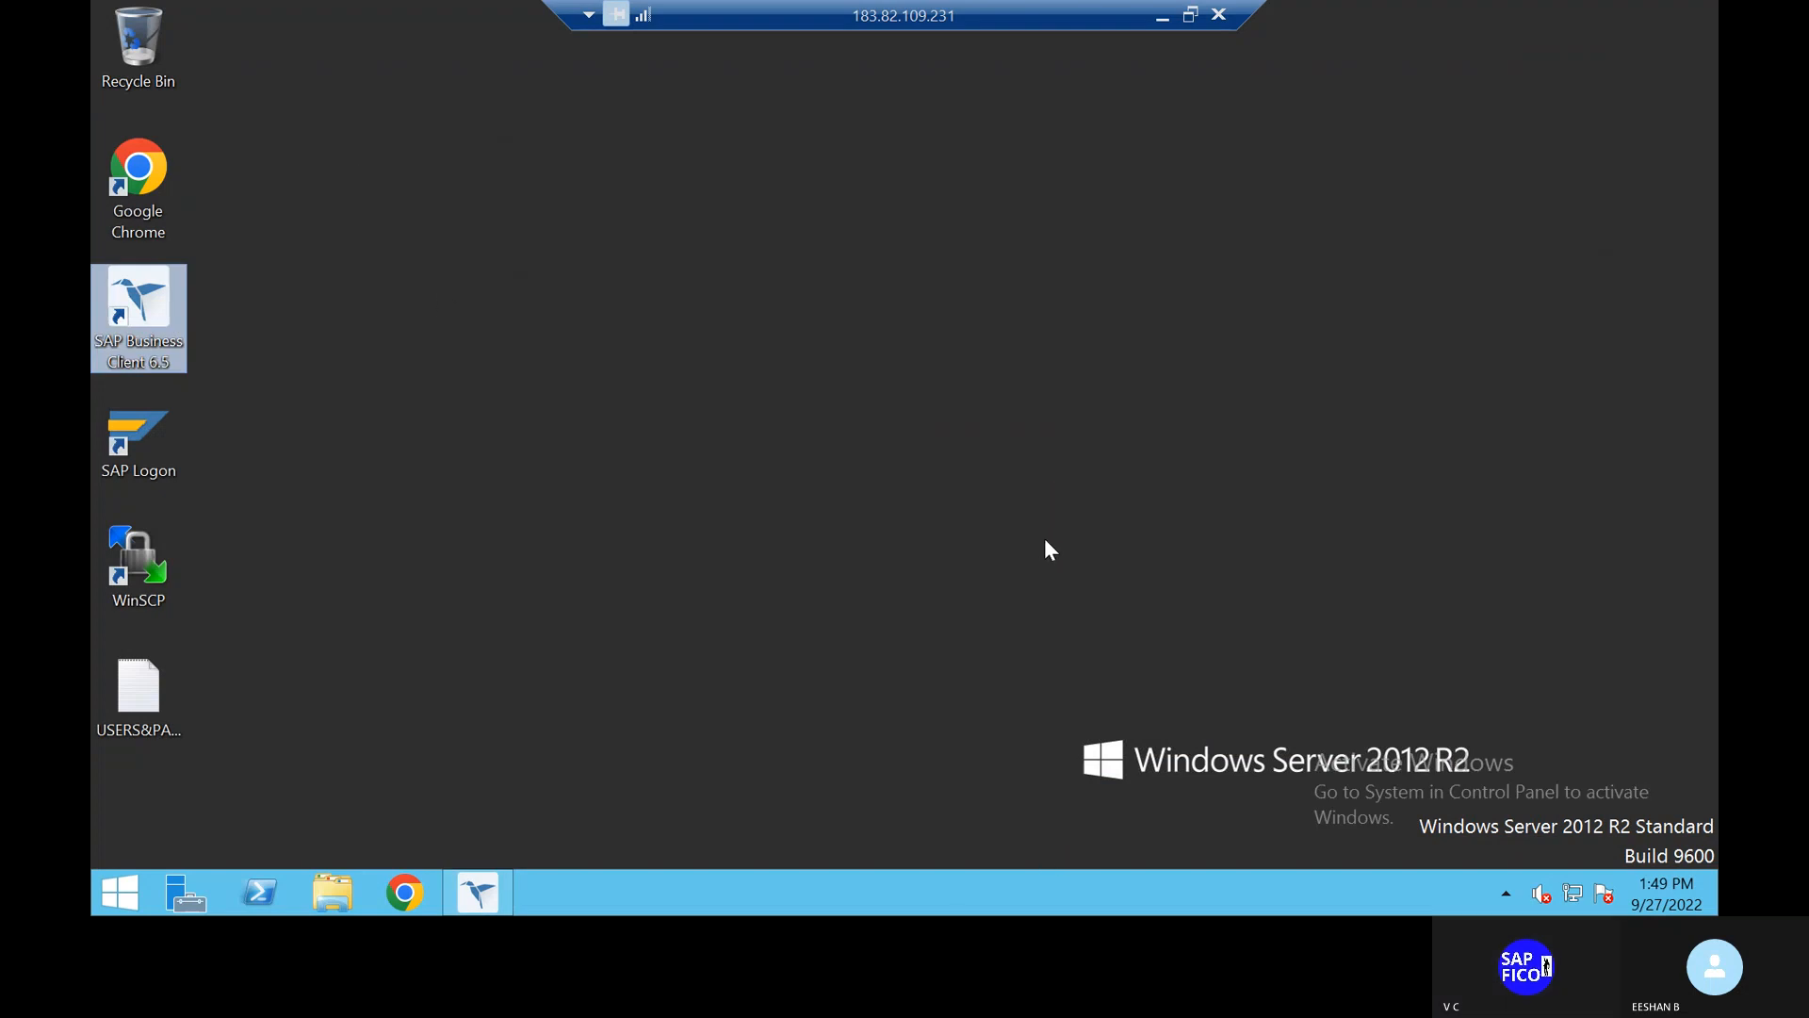
key("alt+Tab")
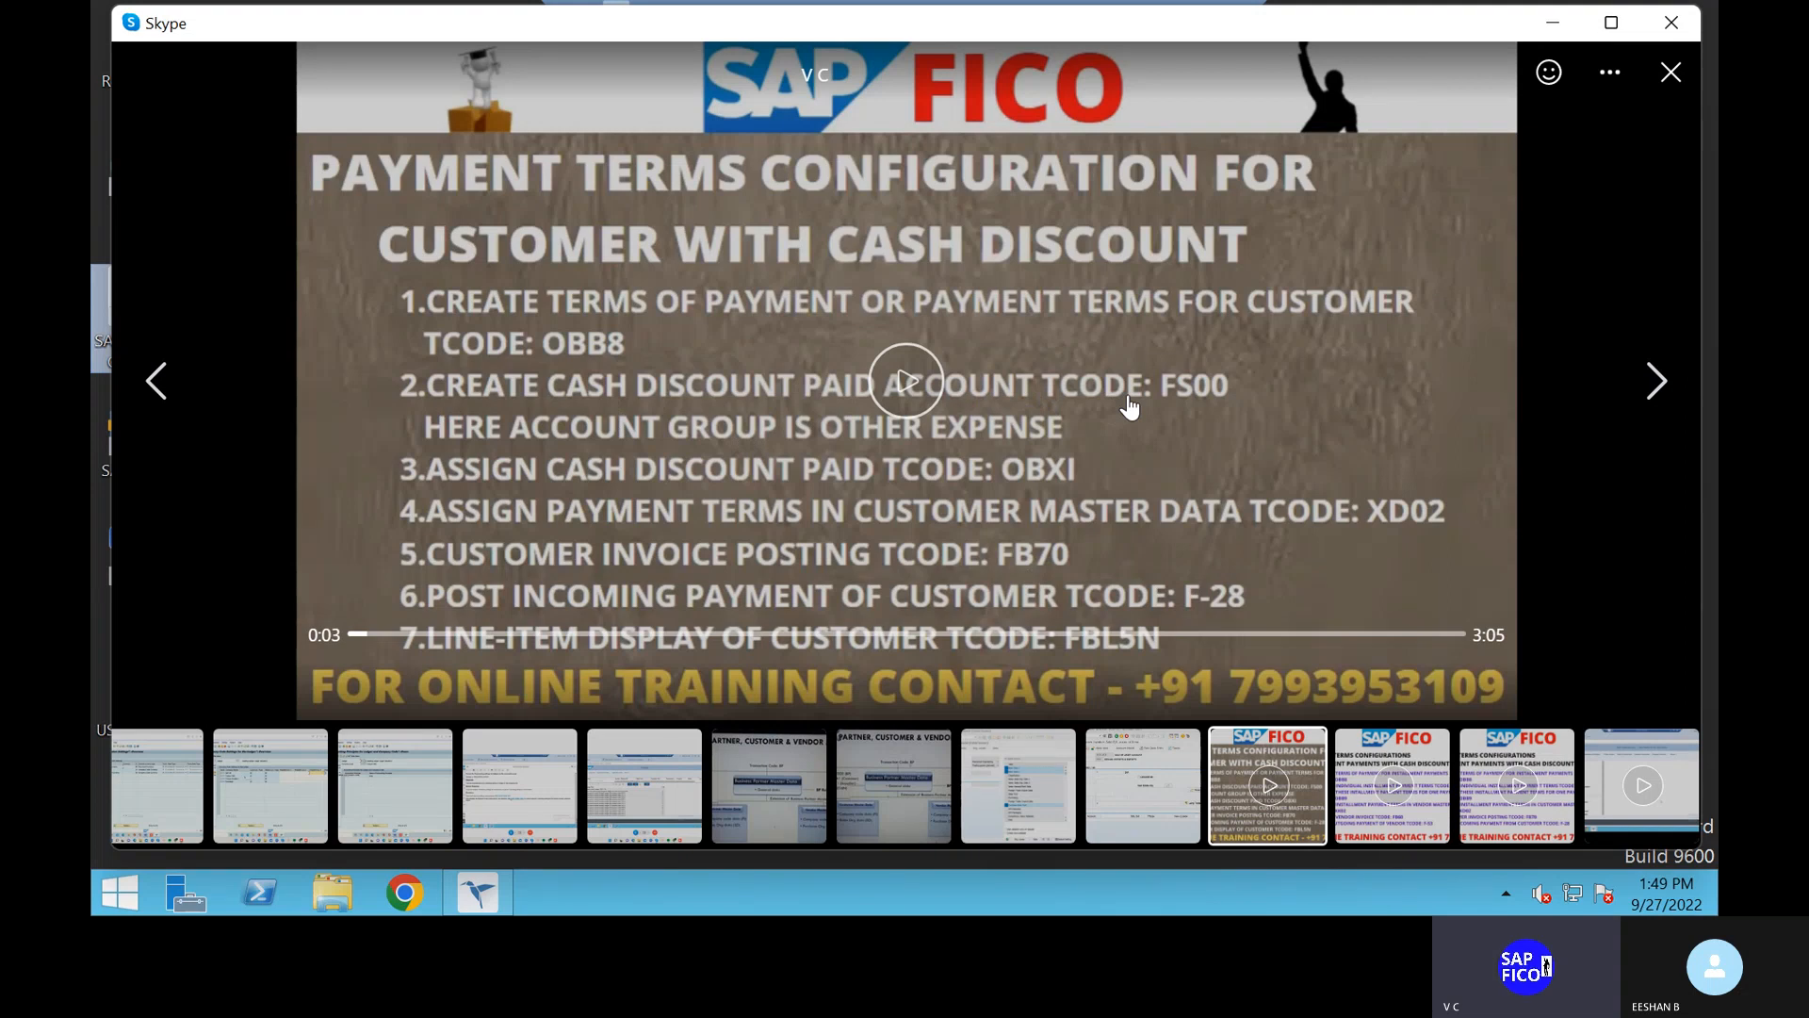
key("alt+Tab")
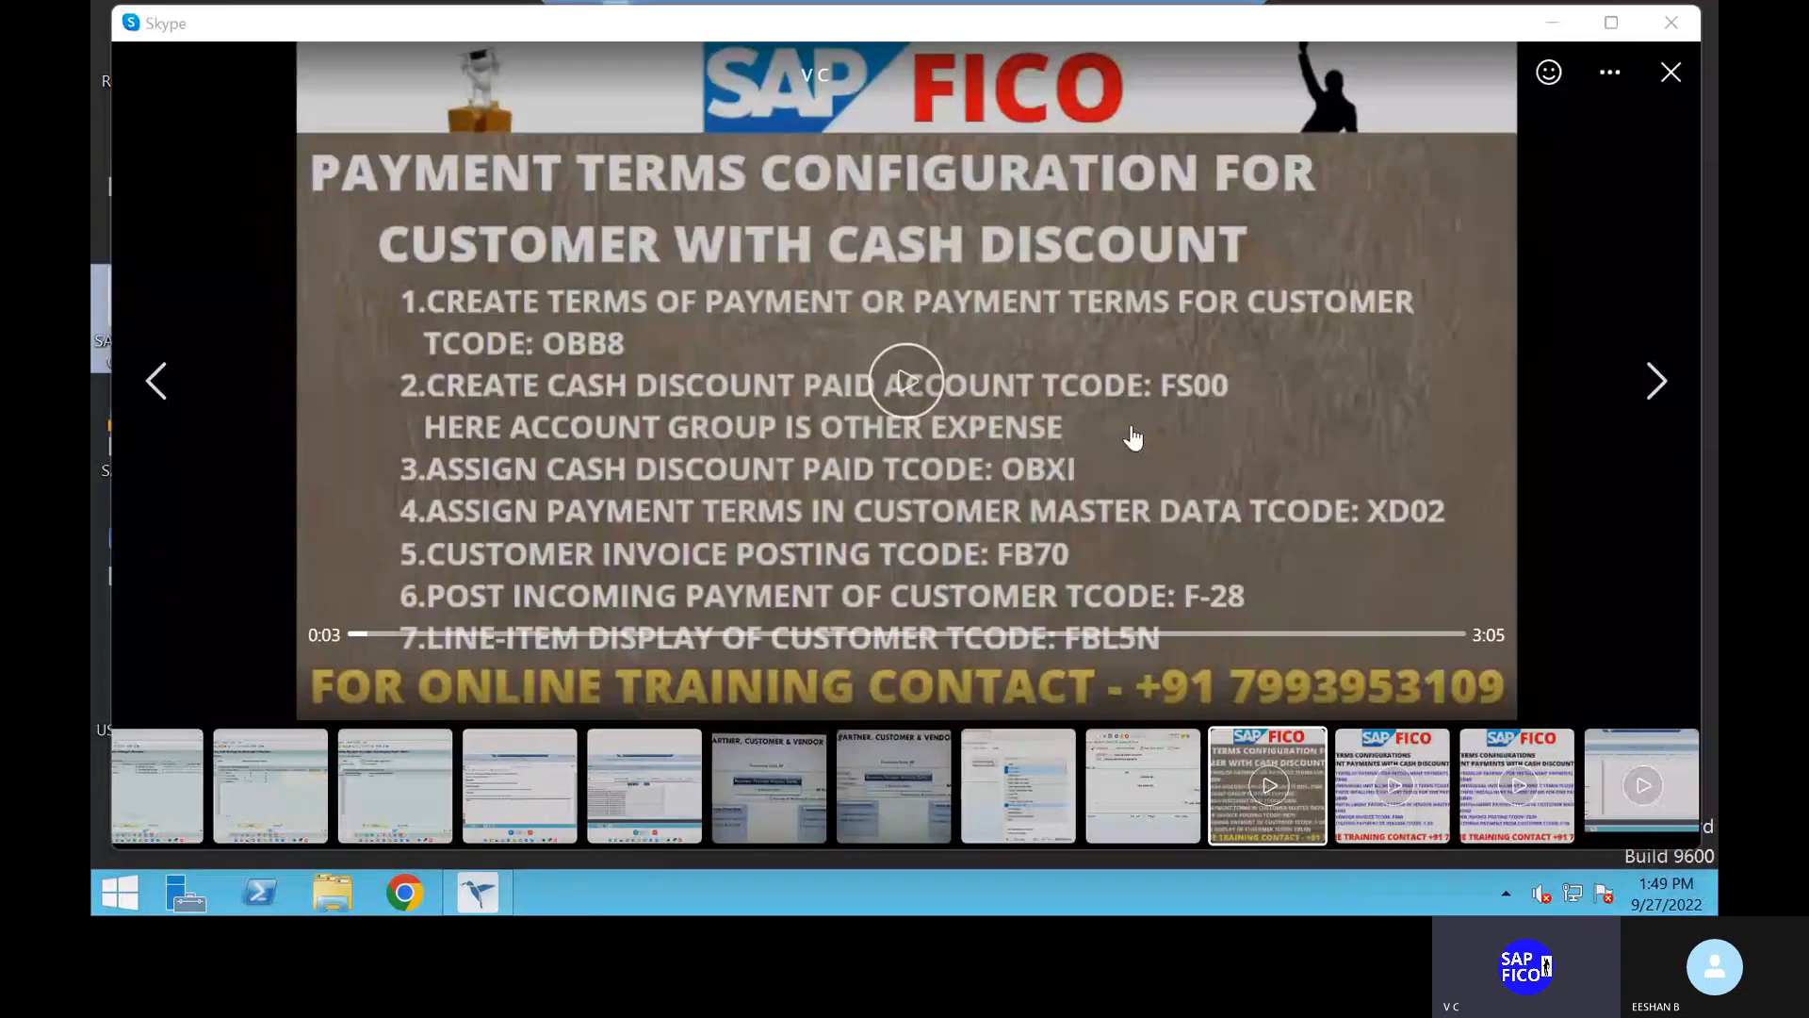
key("alt+Tab")
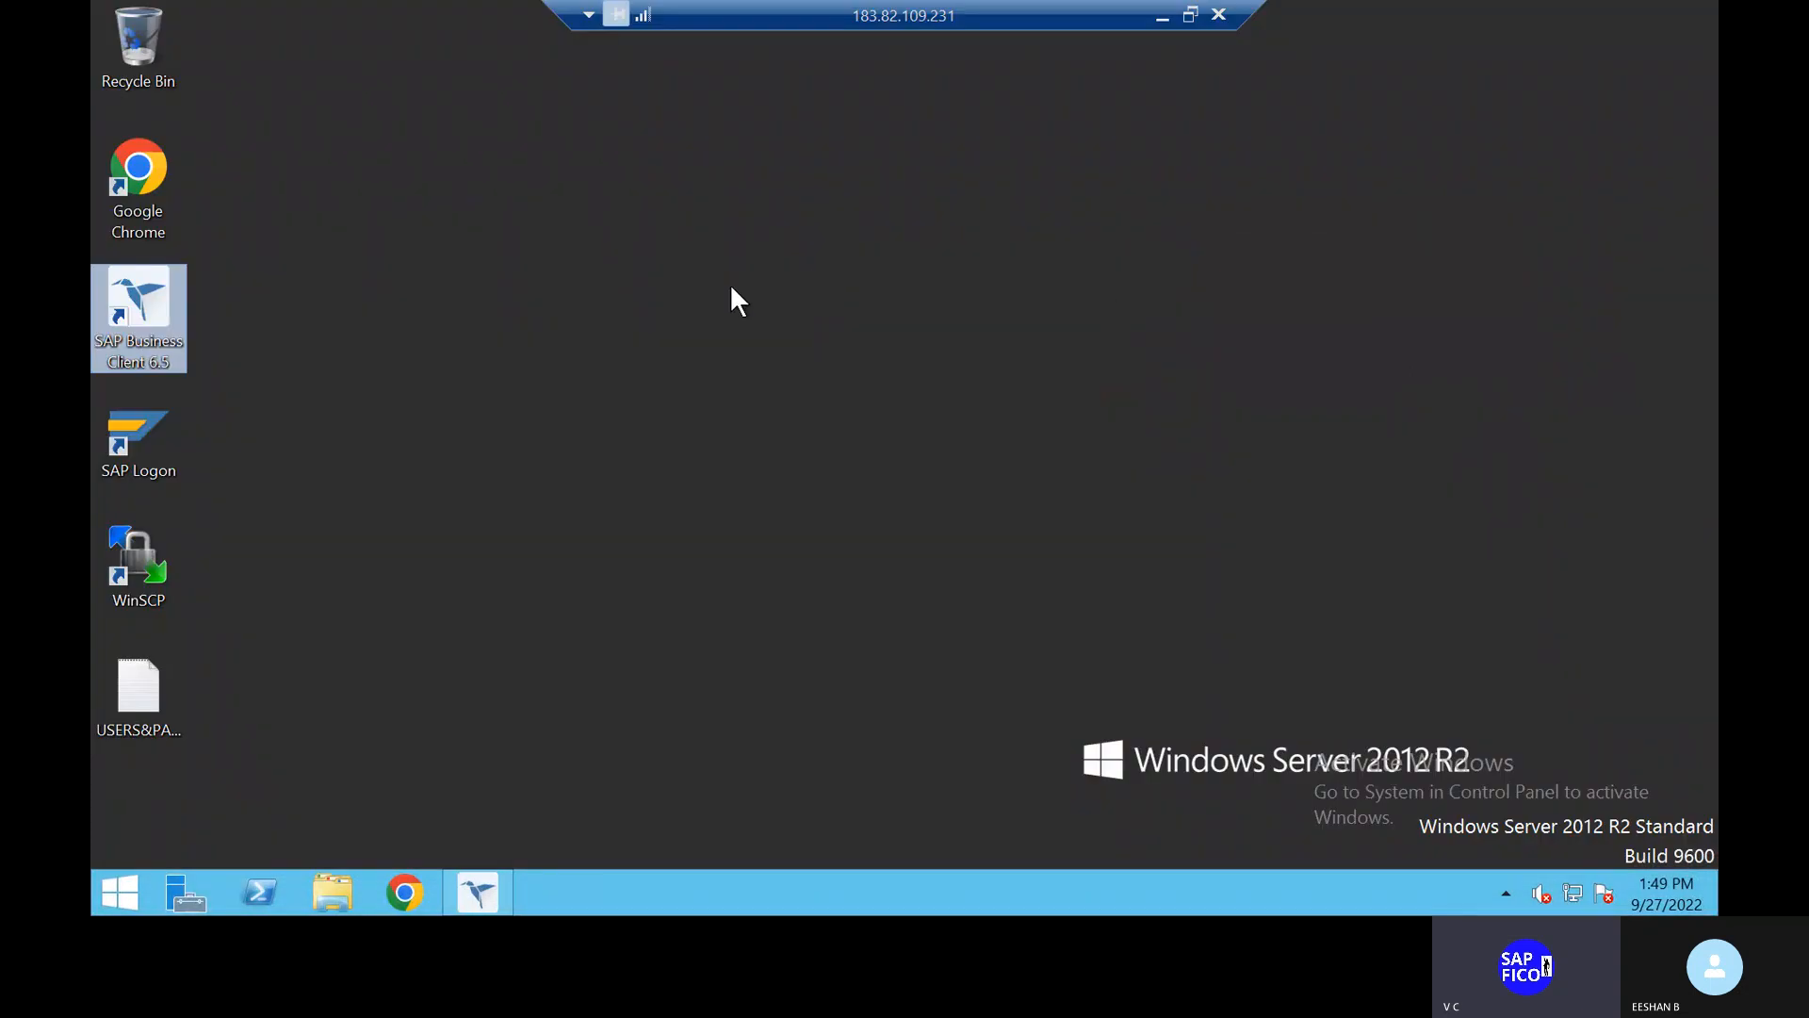
Step: Launch SAP Business Client 6.5 and log on to S4H client 100 with the account password
left_click(731, 286)
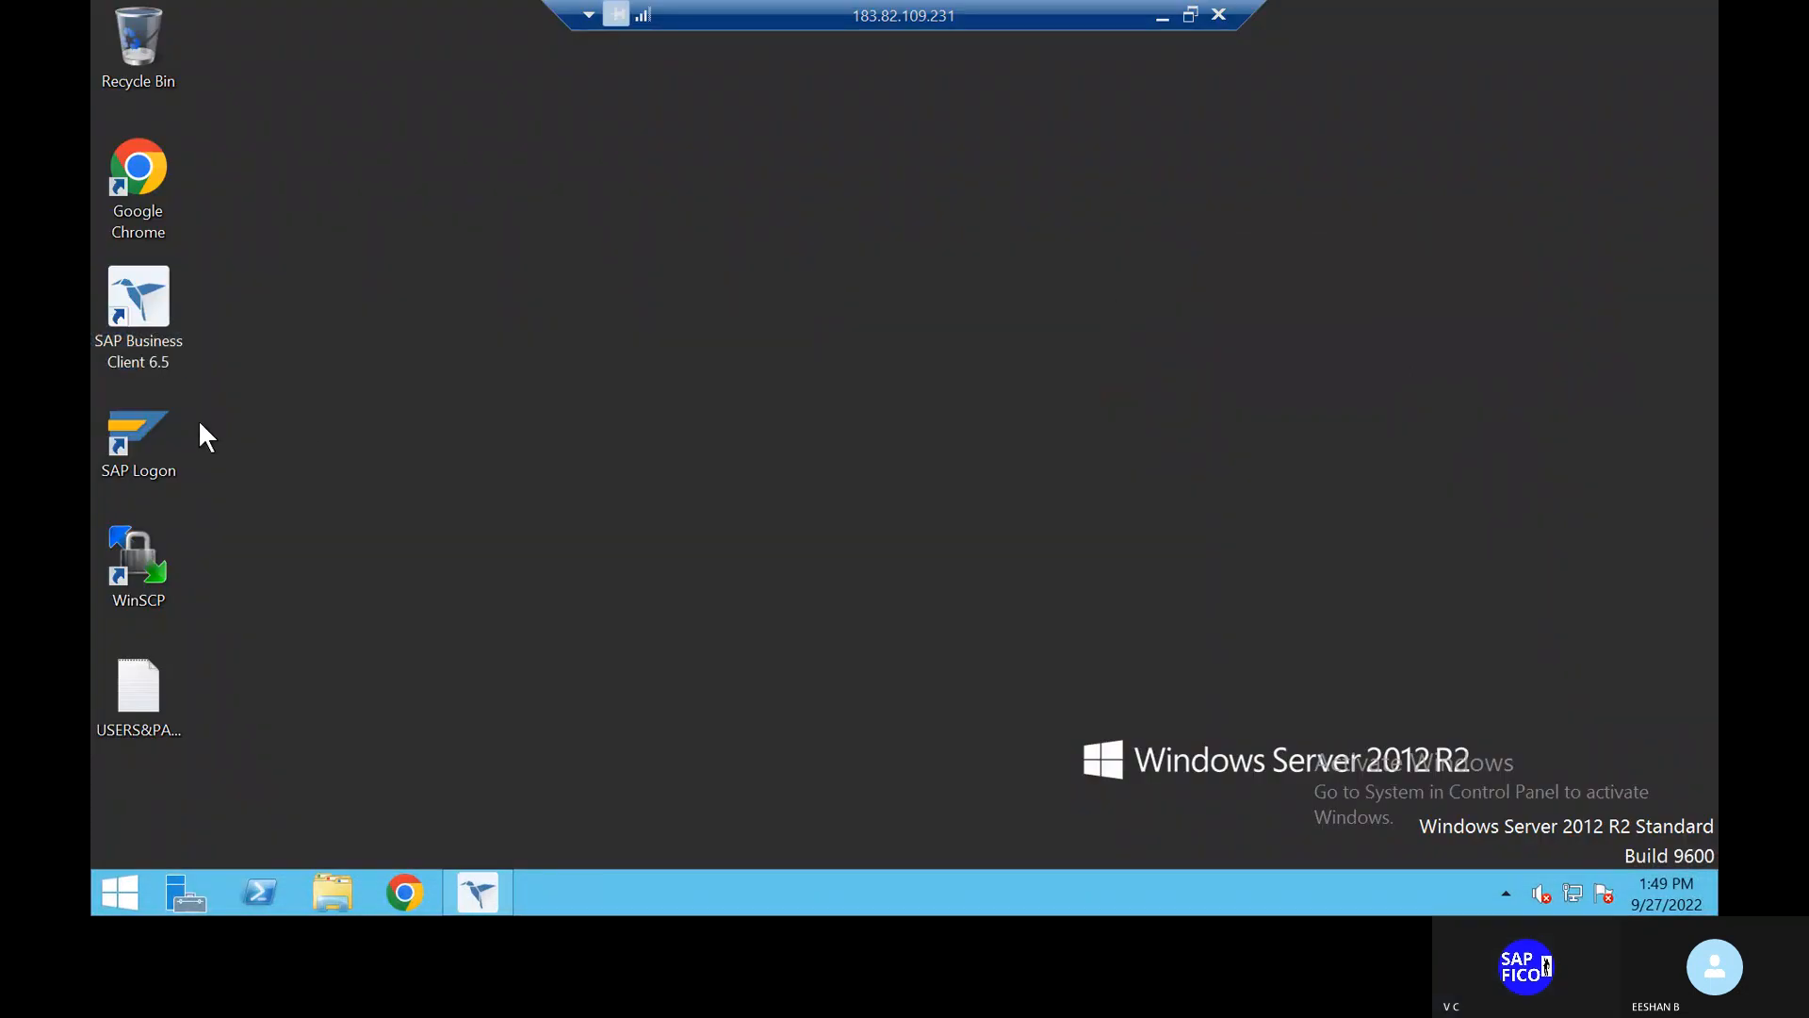
left_click(156, 338)
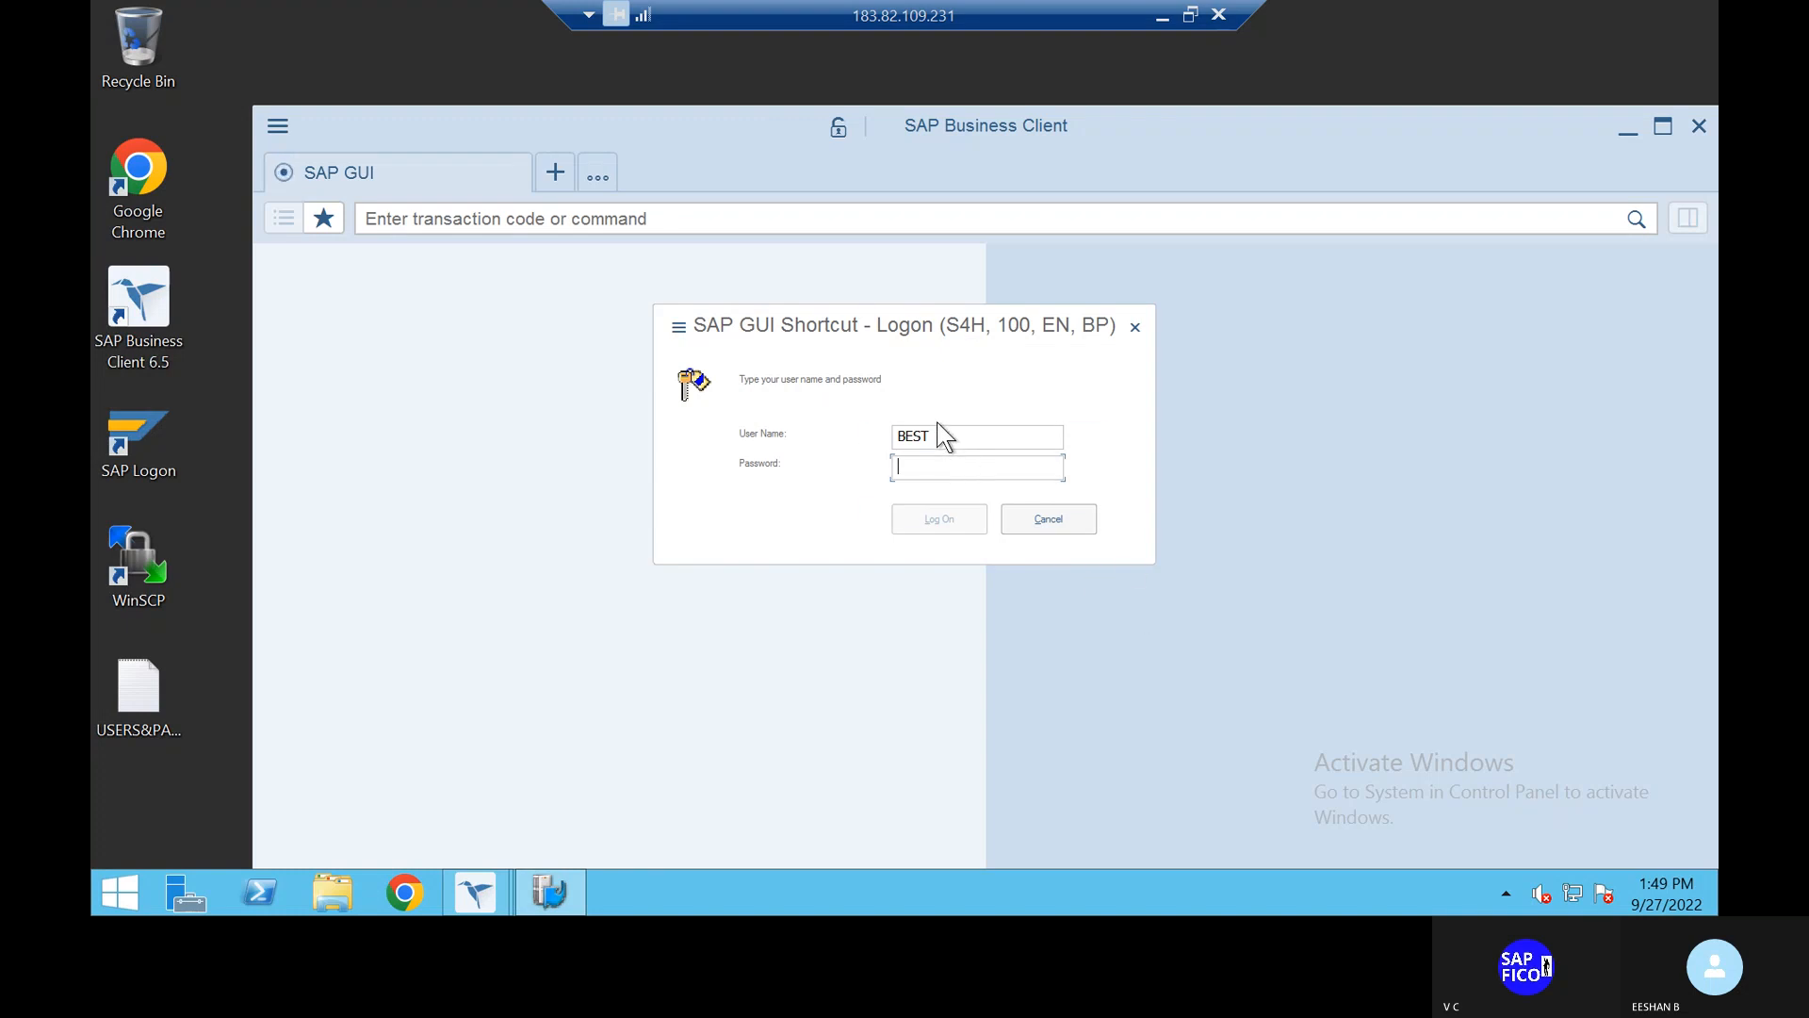
left_click(935, 466)
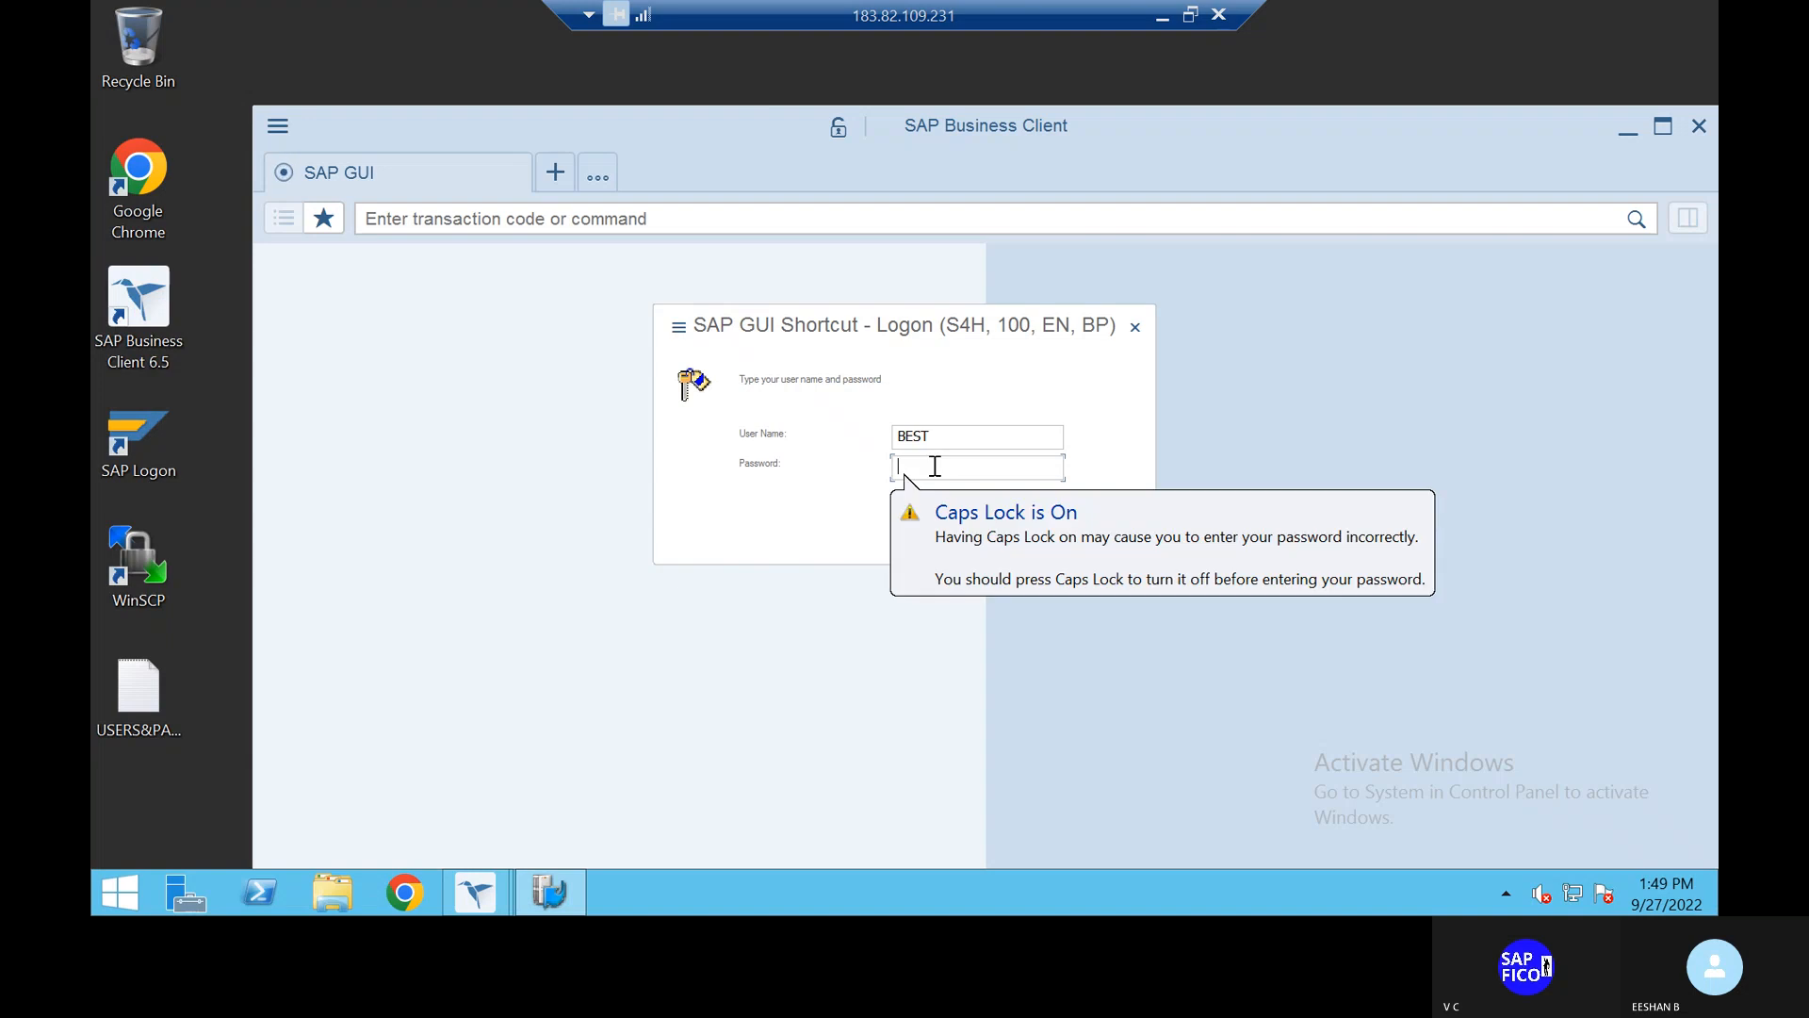
type("a********")
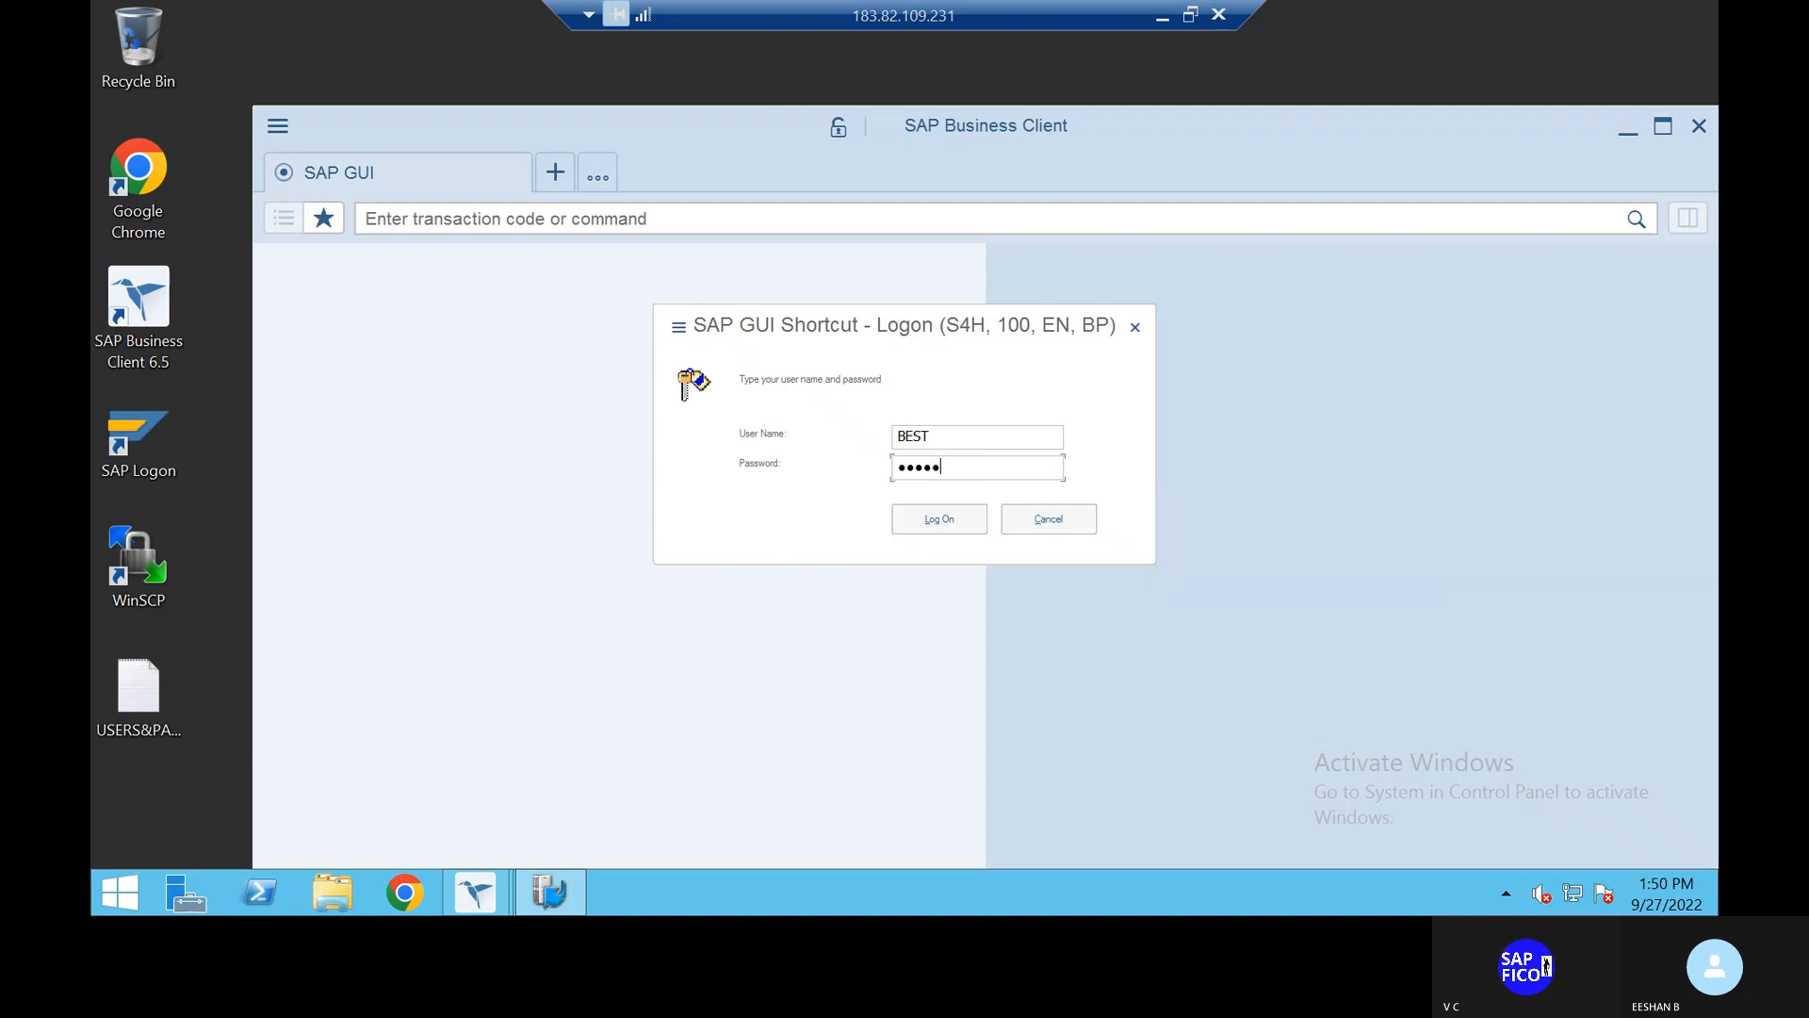
type("**")
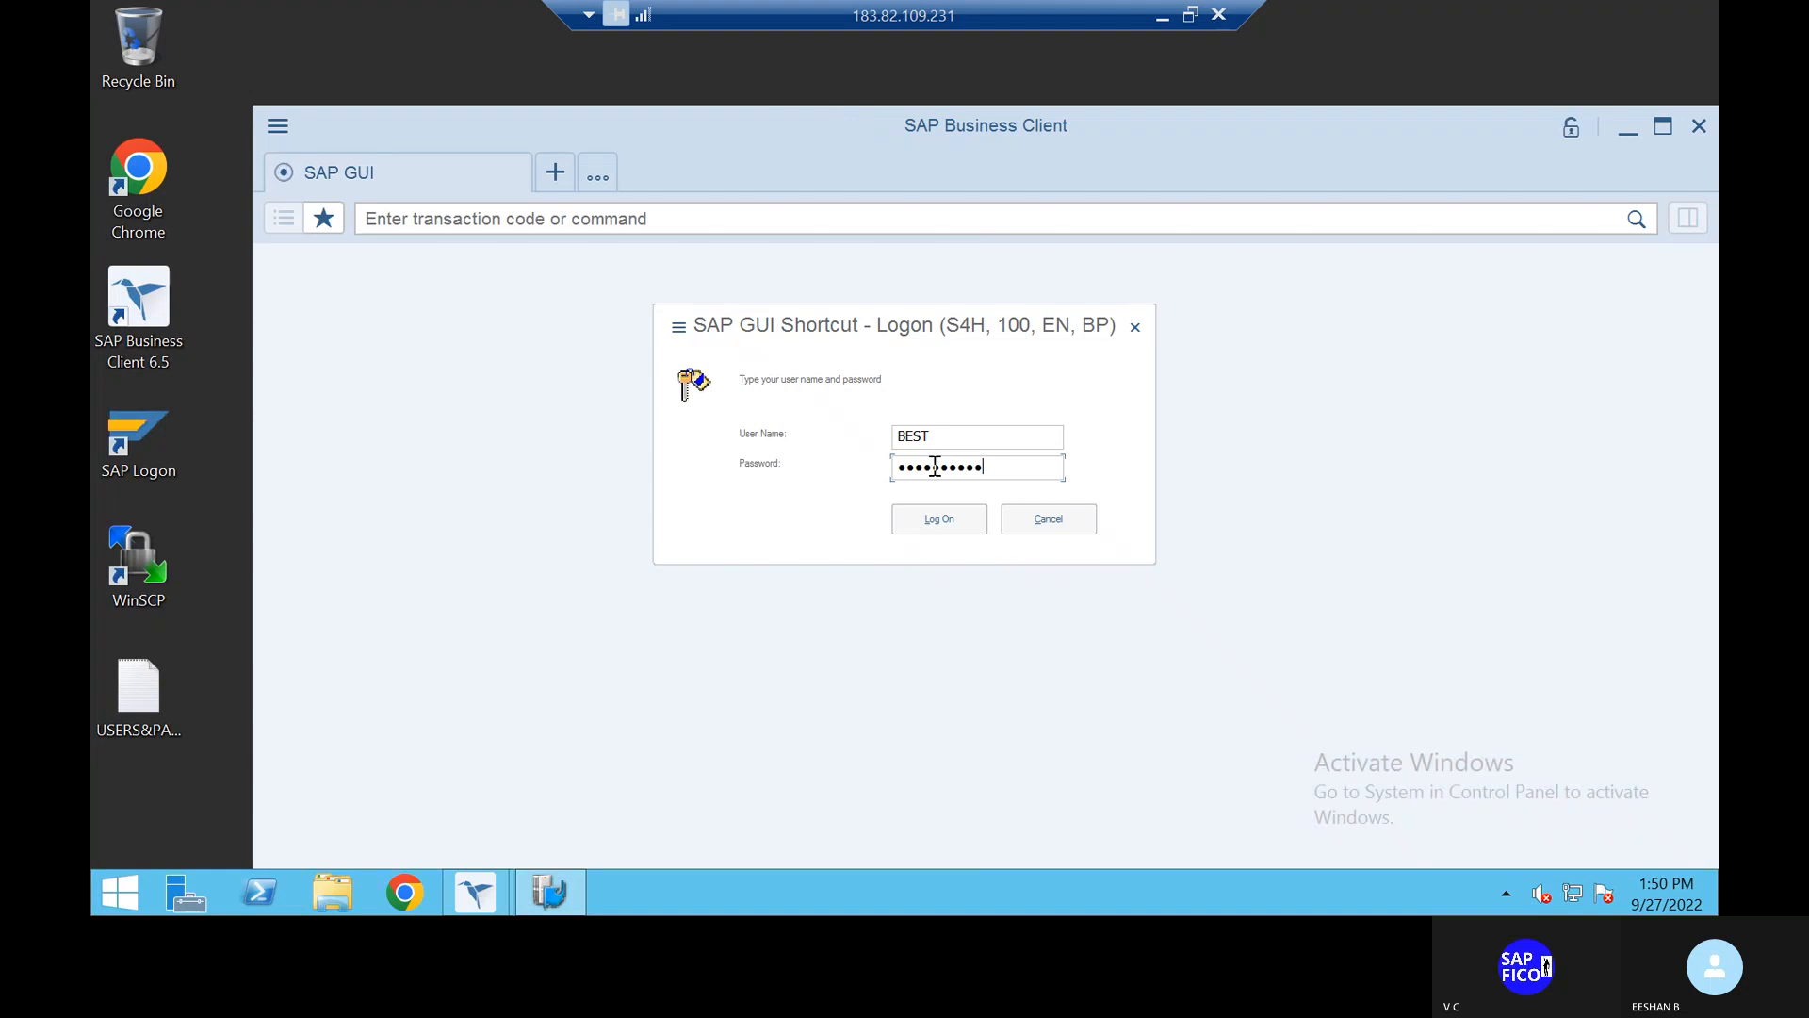
left_click(954, 517)
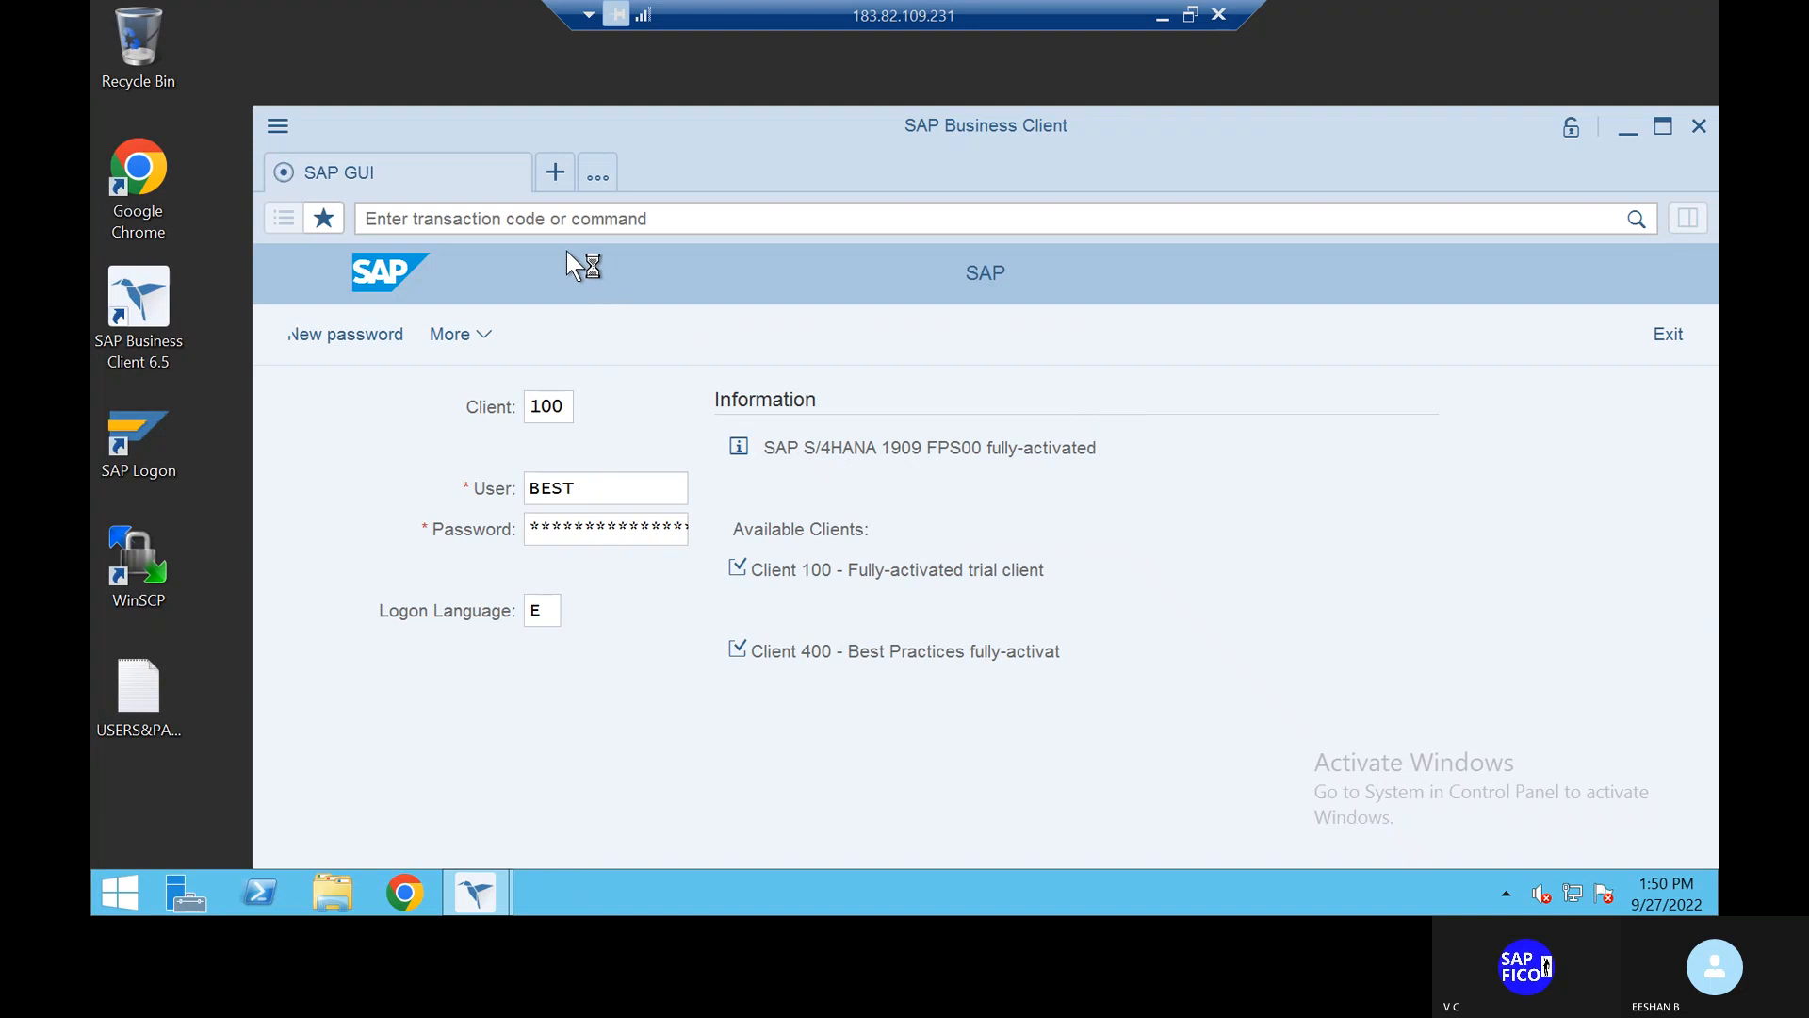
Step: Run /nobd and position the G/L account groups list at chart of accounts TAOC
type("/nobd4")
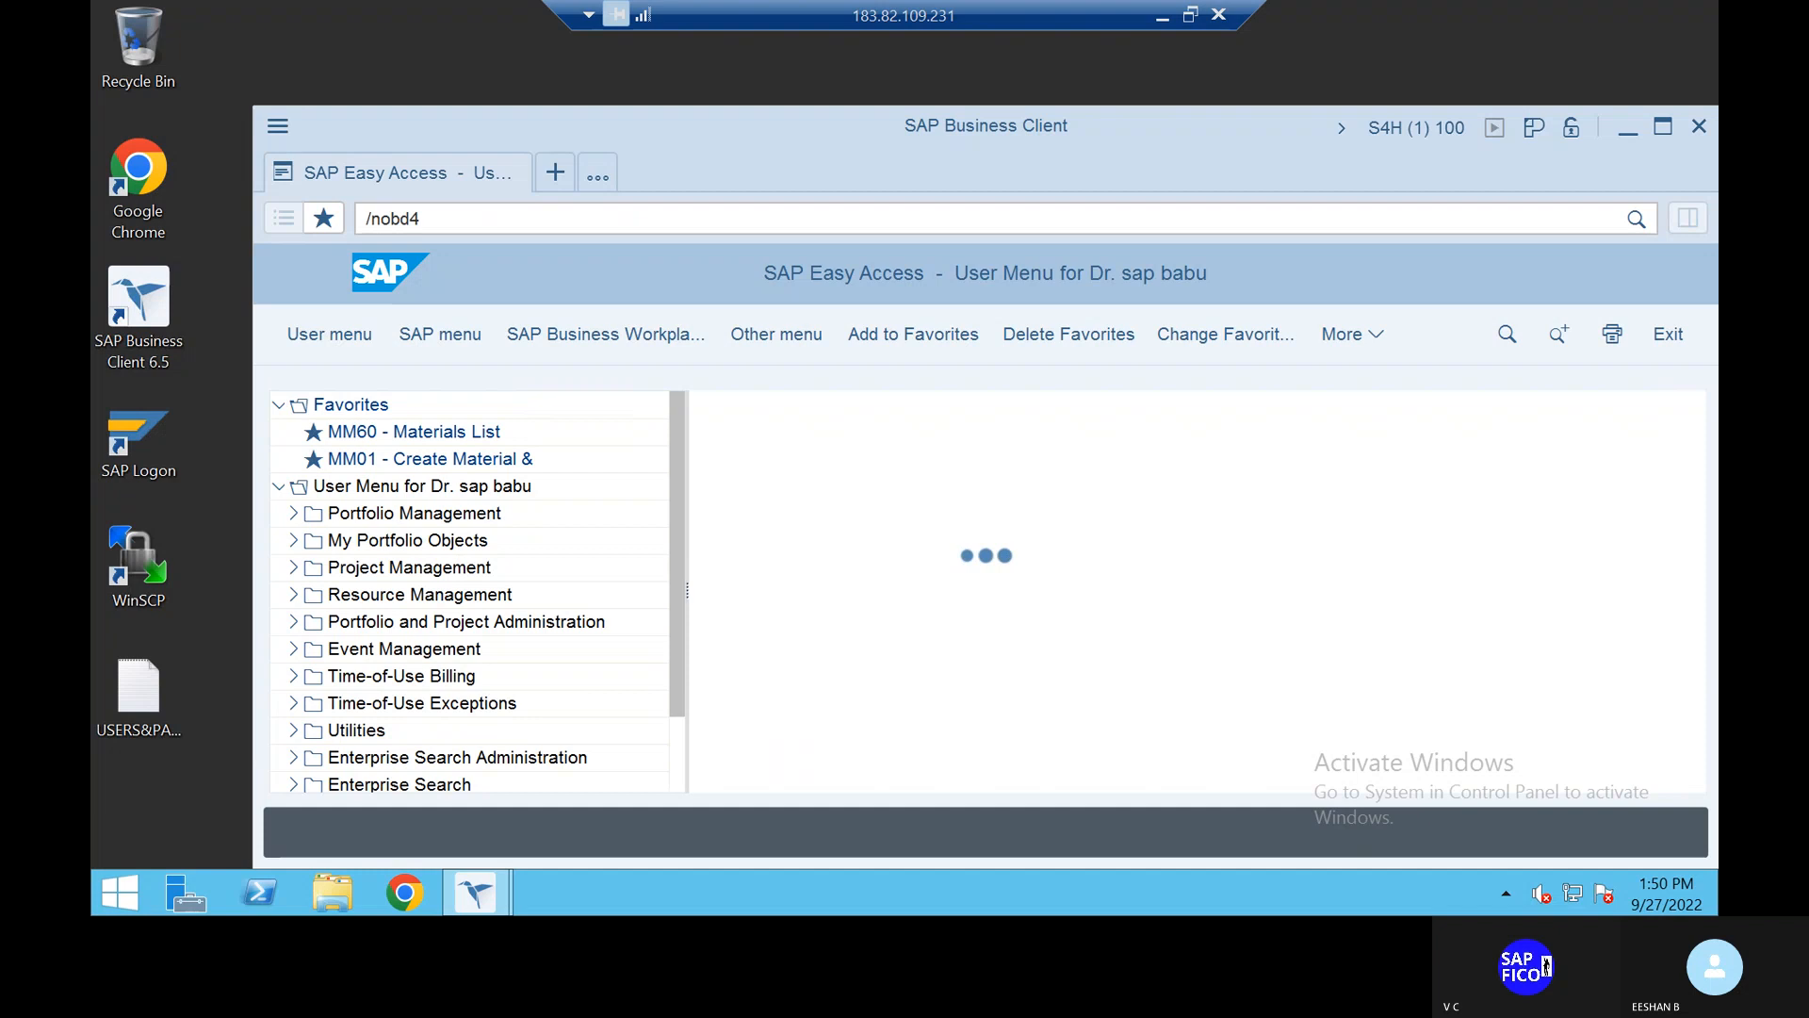
key("Return")
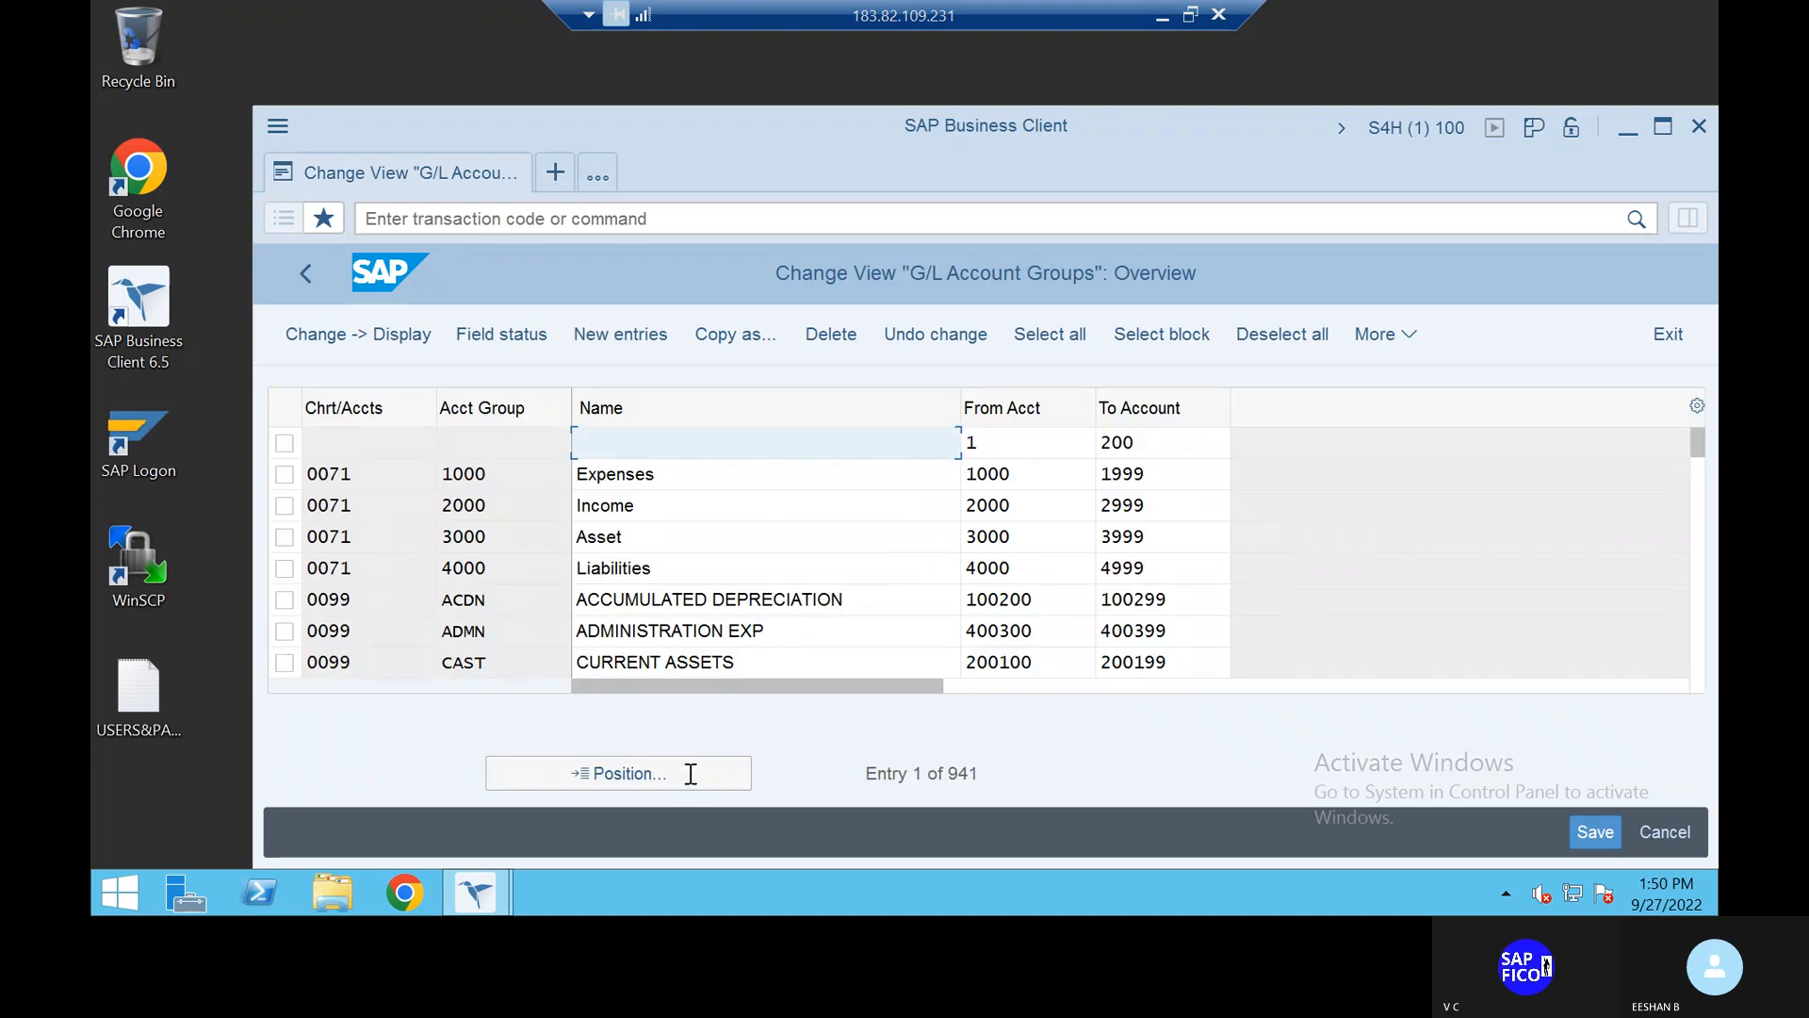
left_click(689, 784)
left_click(640, 670)
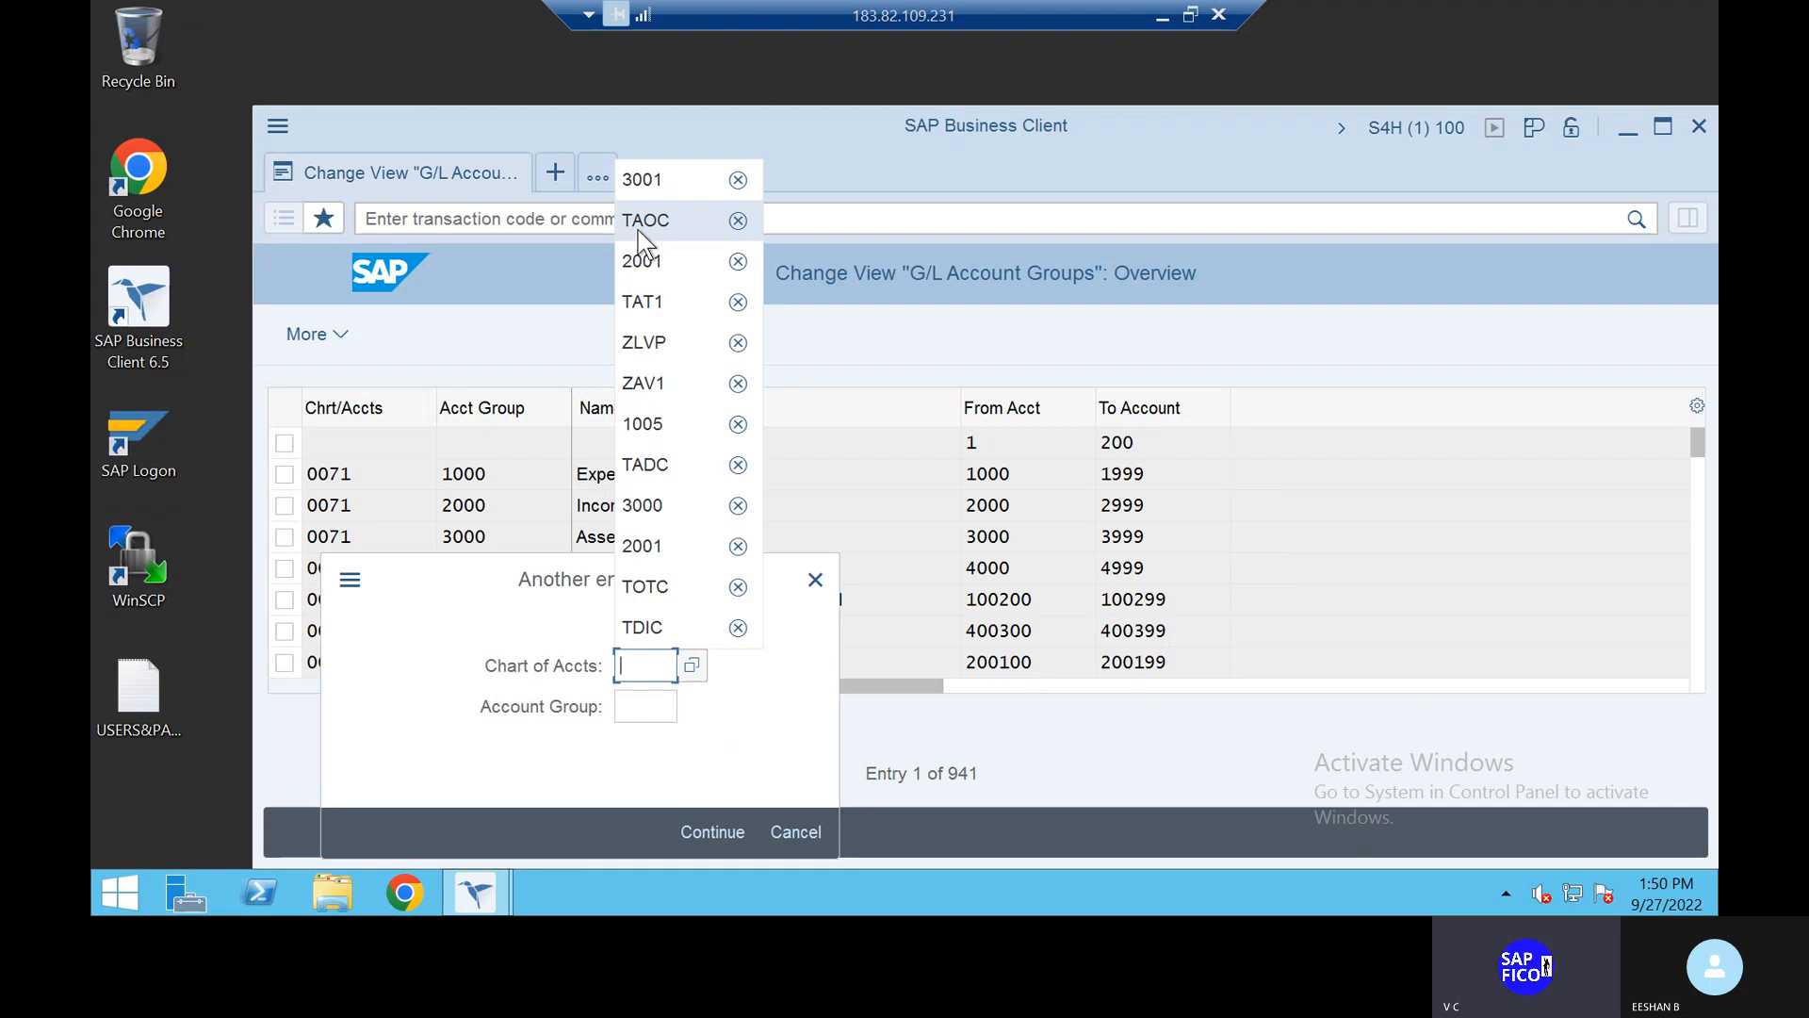
type("ta")
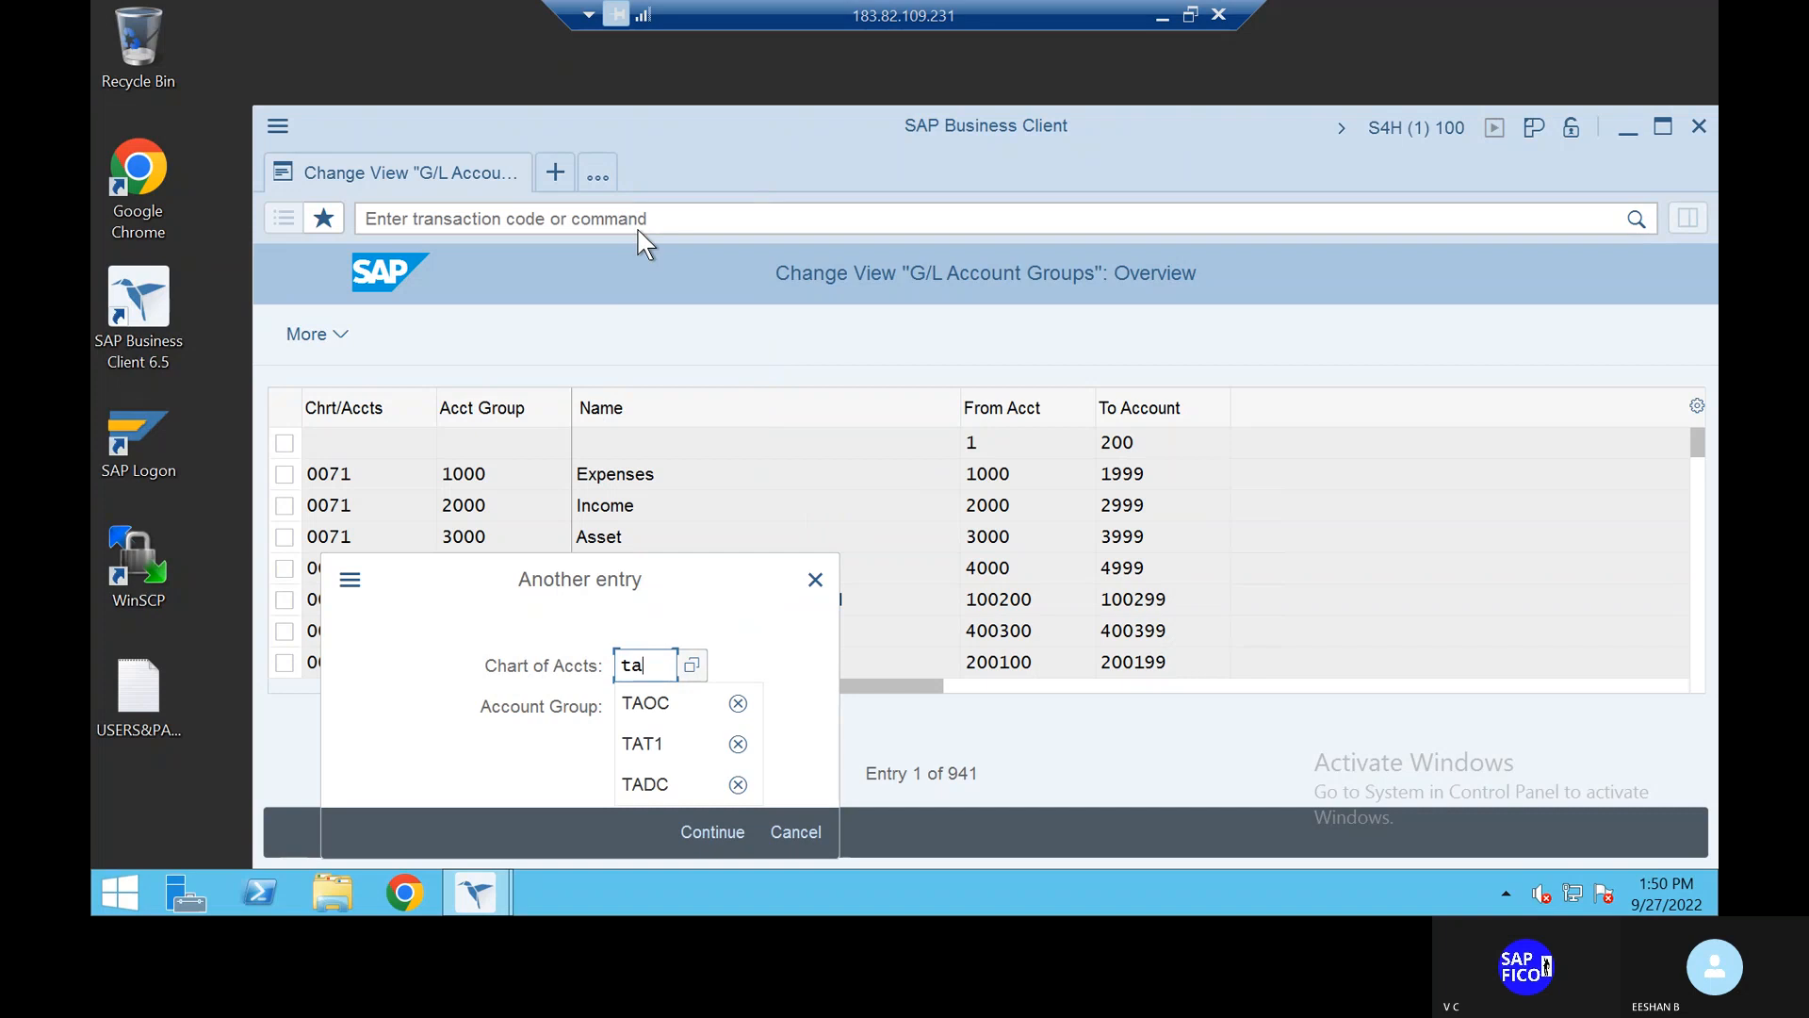
left_click(688, 708)
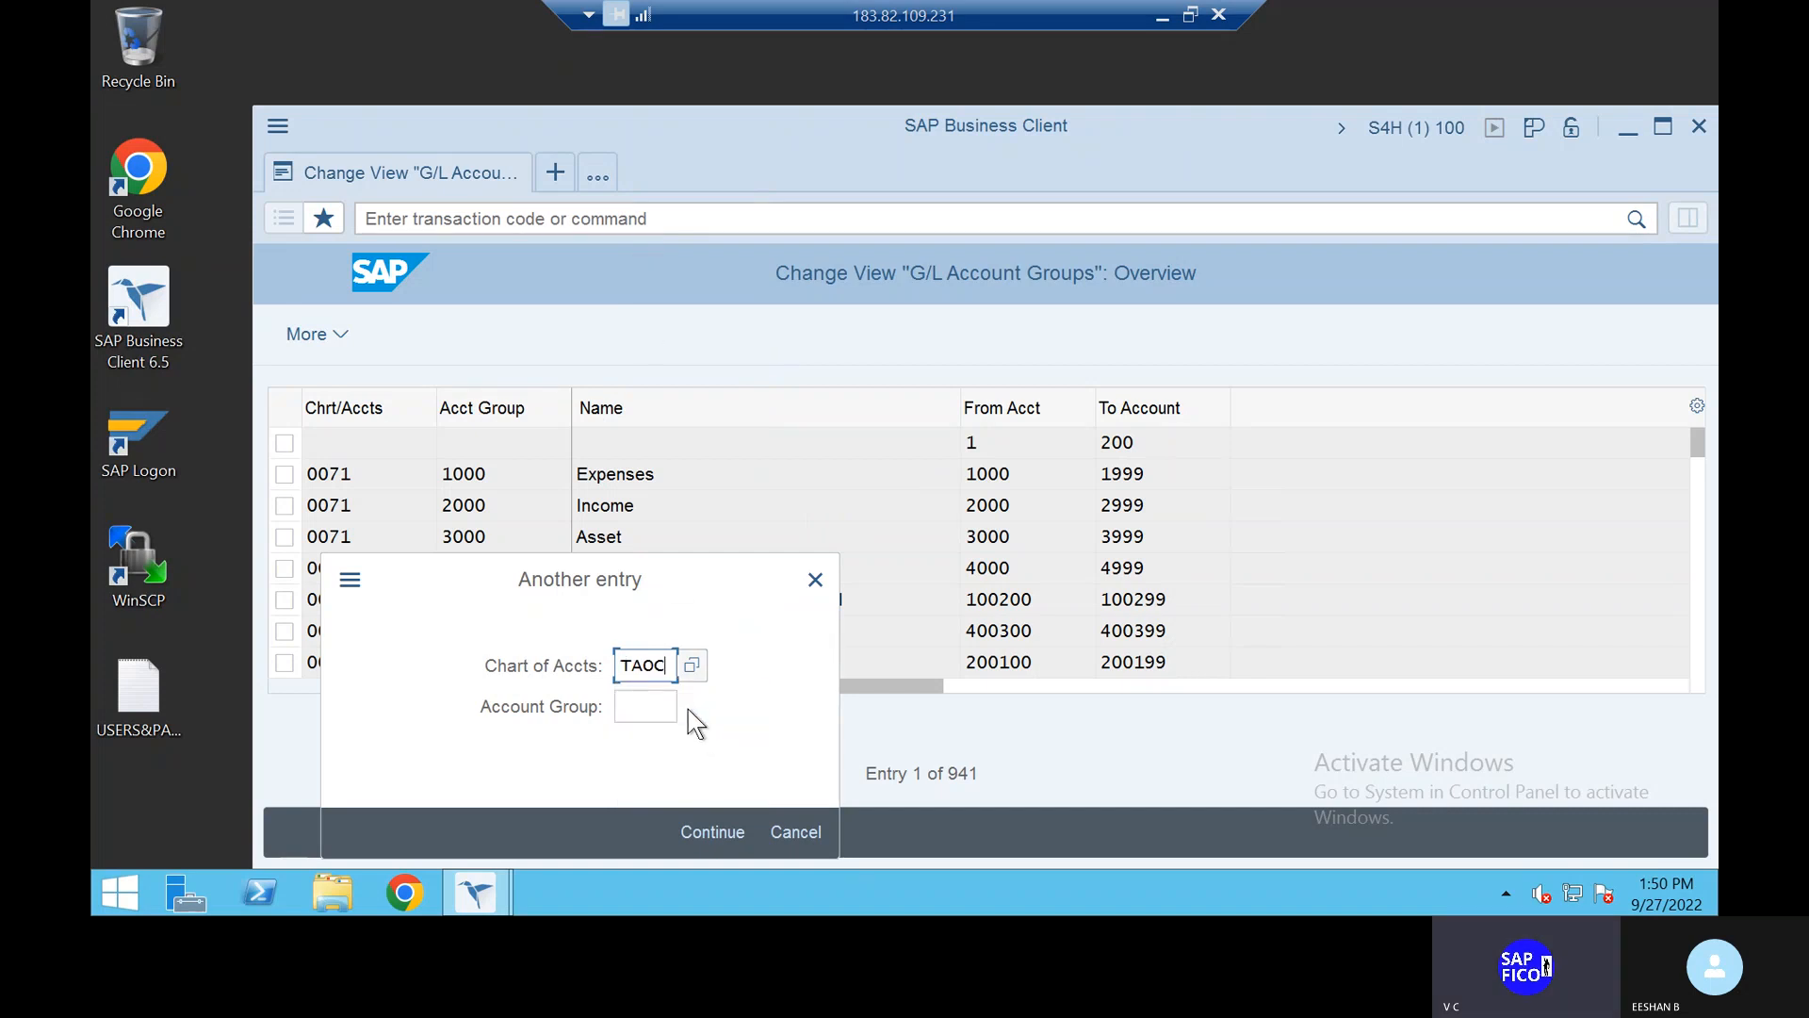
left_click(688, 830)
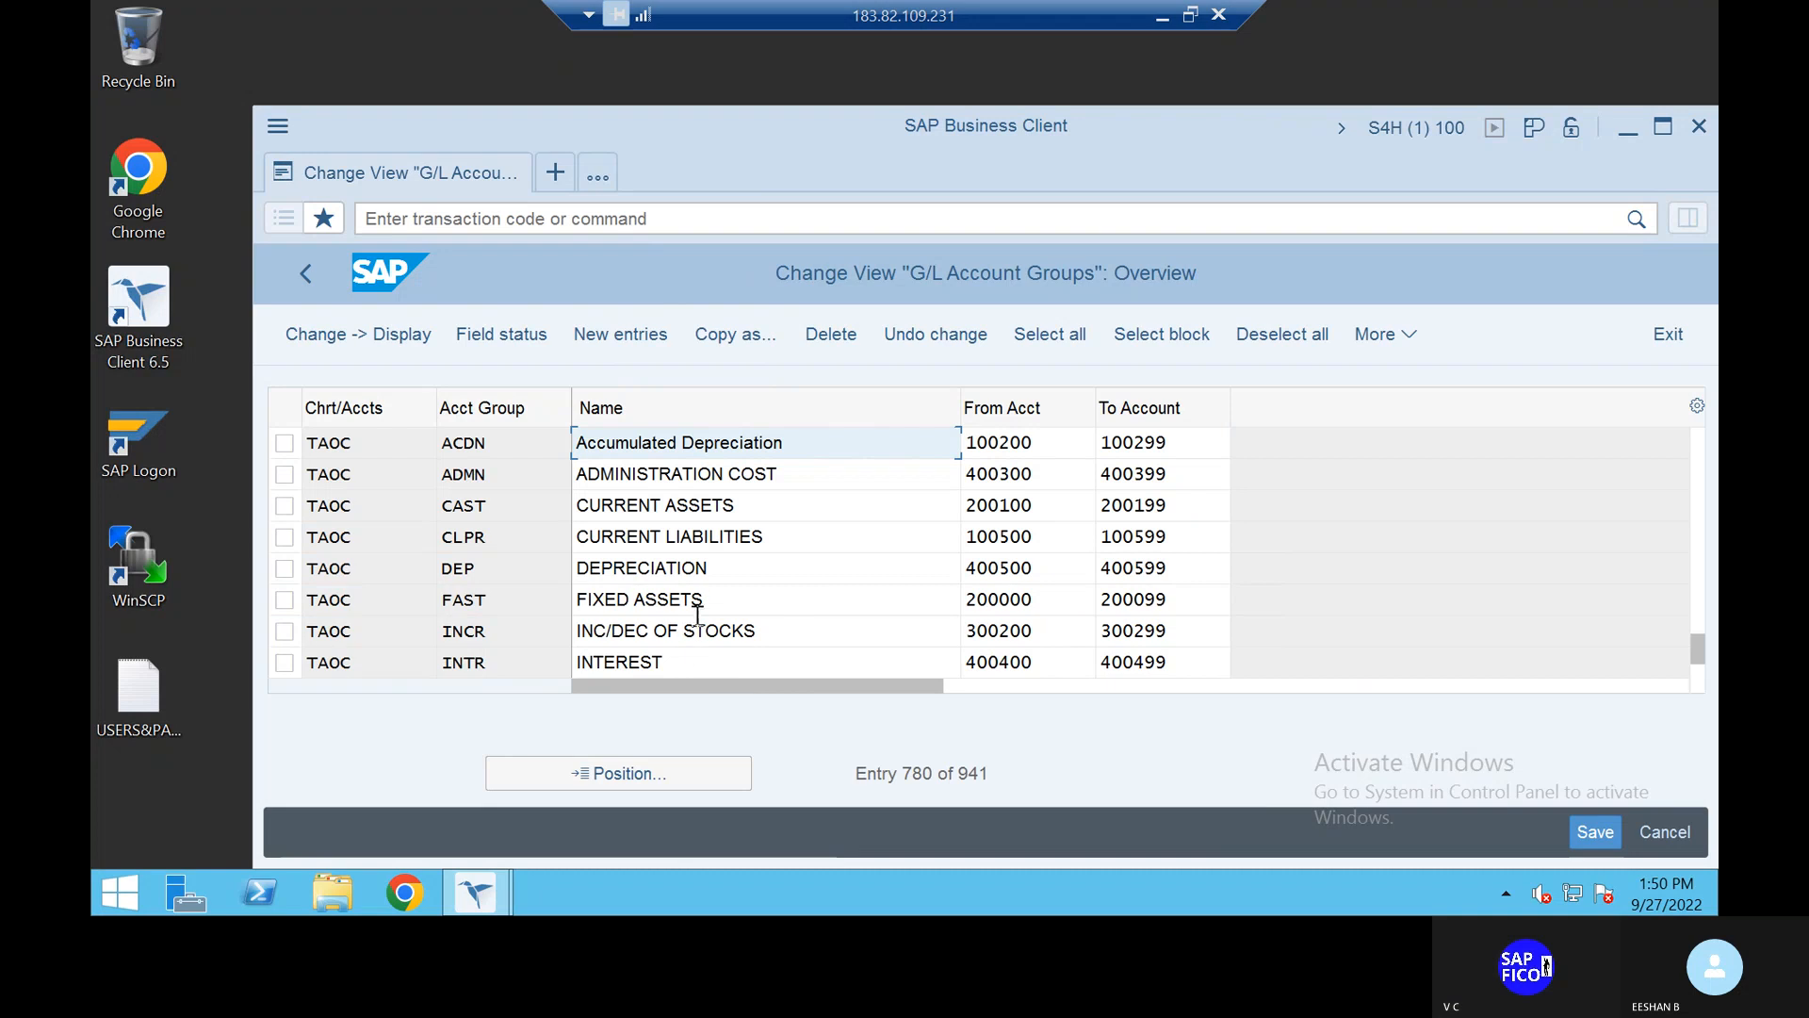
scroll(703, 587, "down", 1)
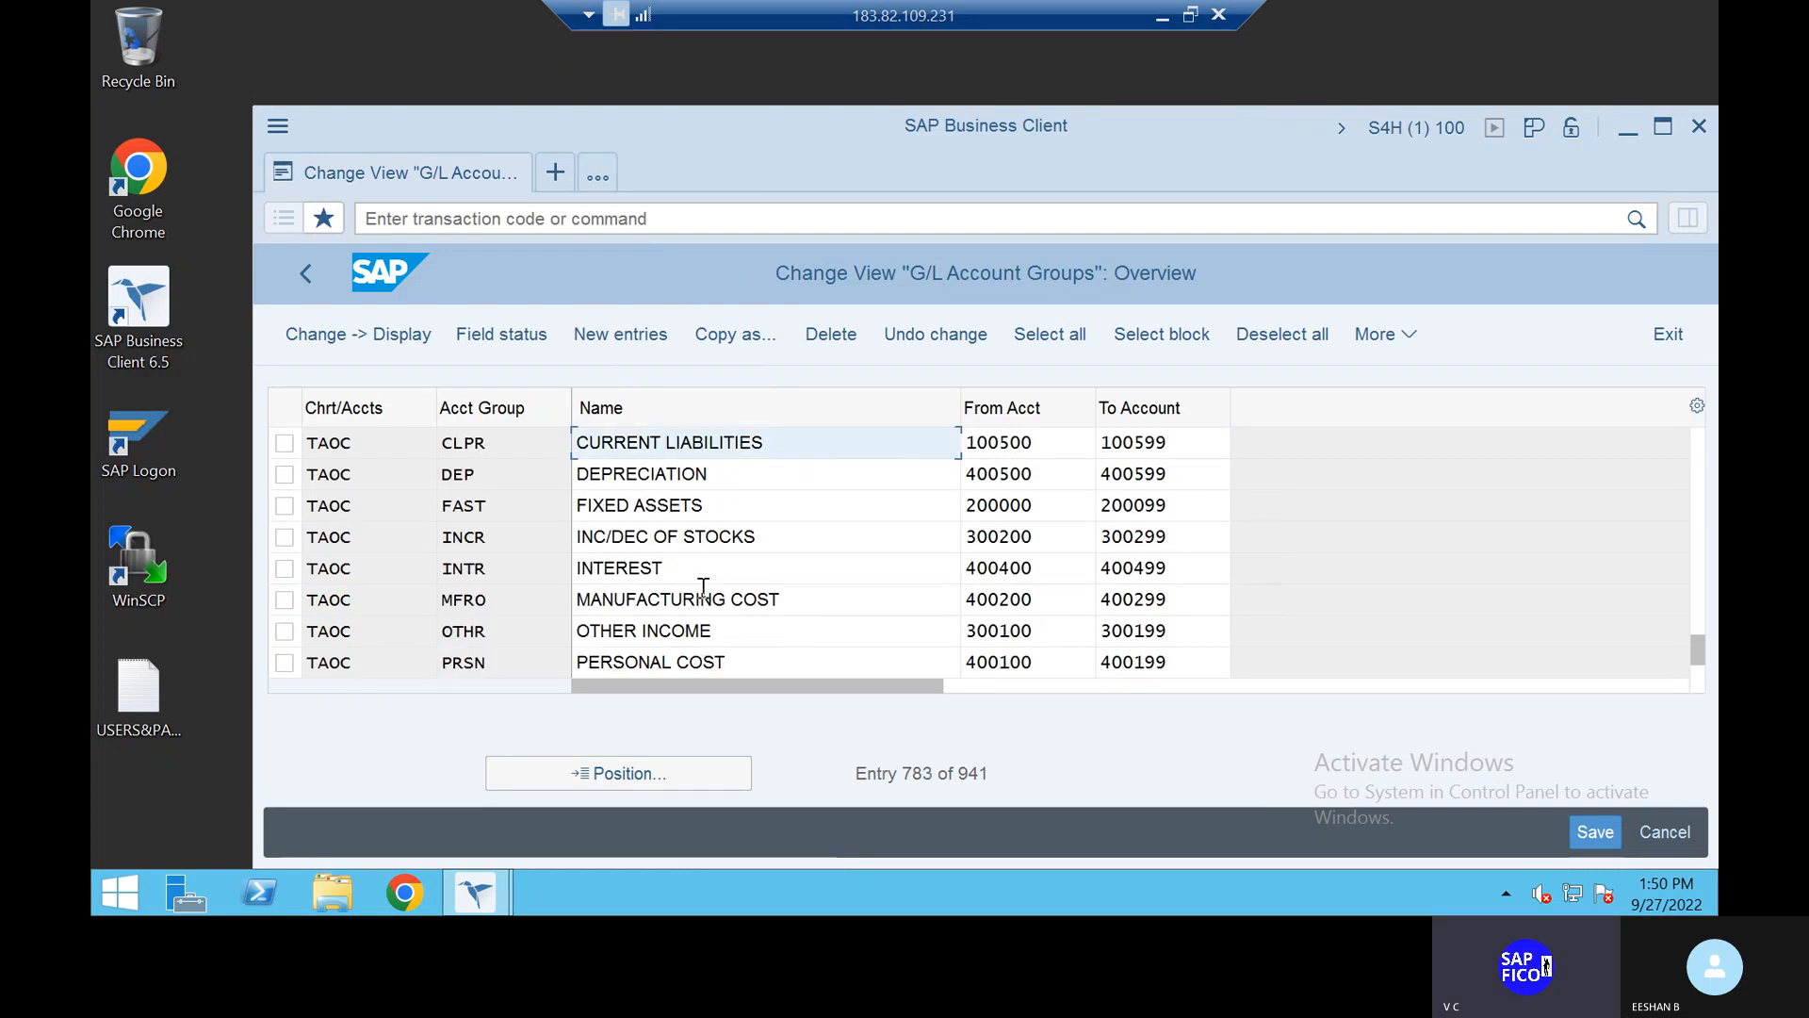
scroll(703, 587, "down", 1)
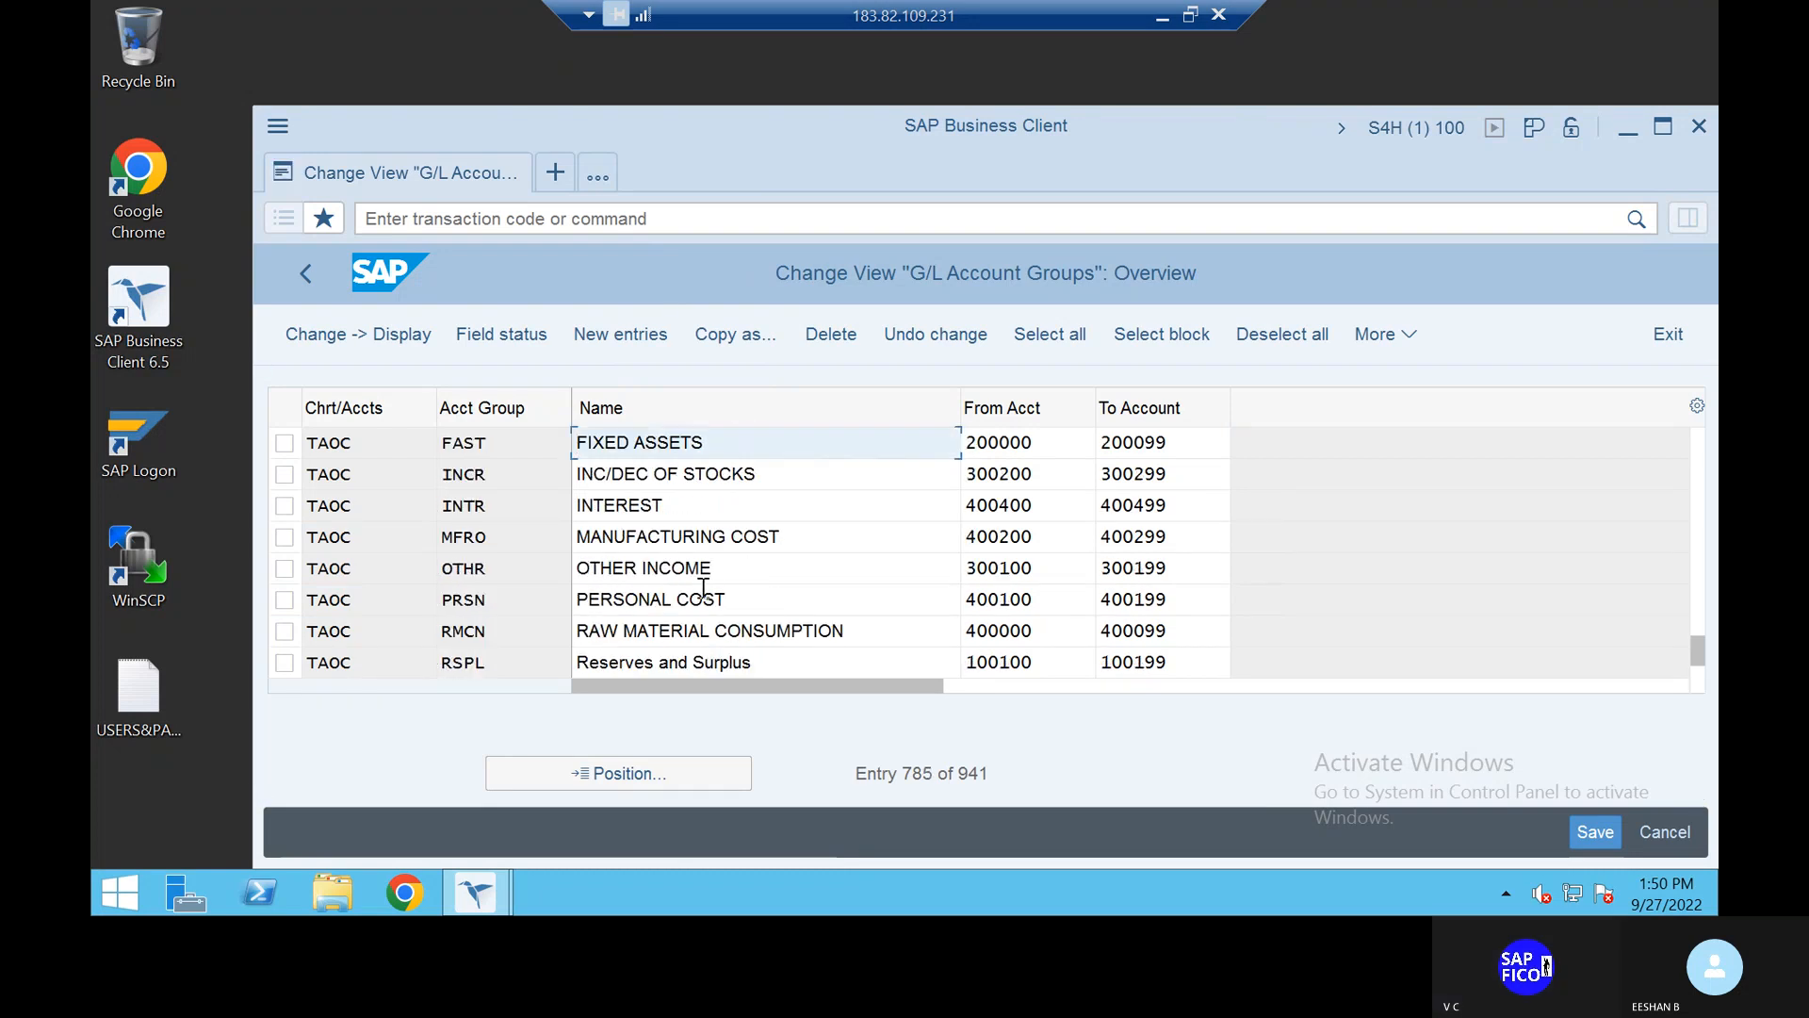
scroll(703, 587, "down", 2)
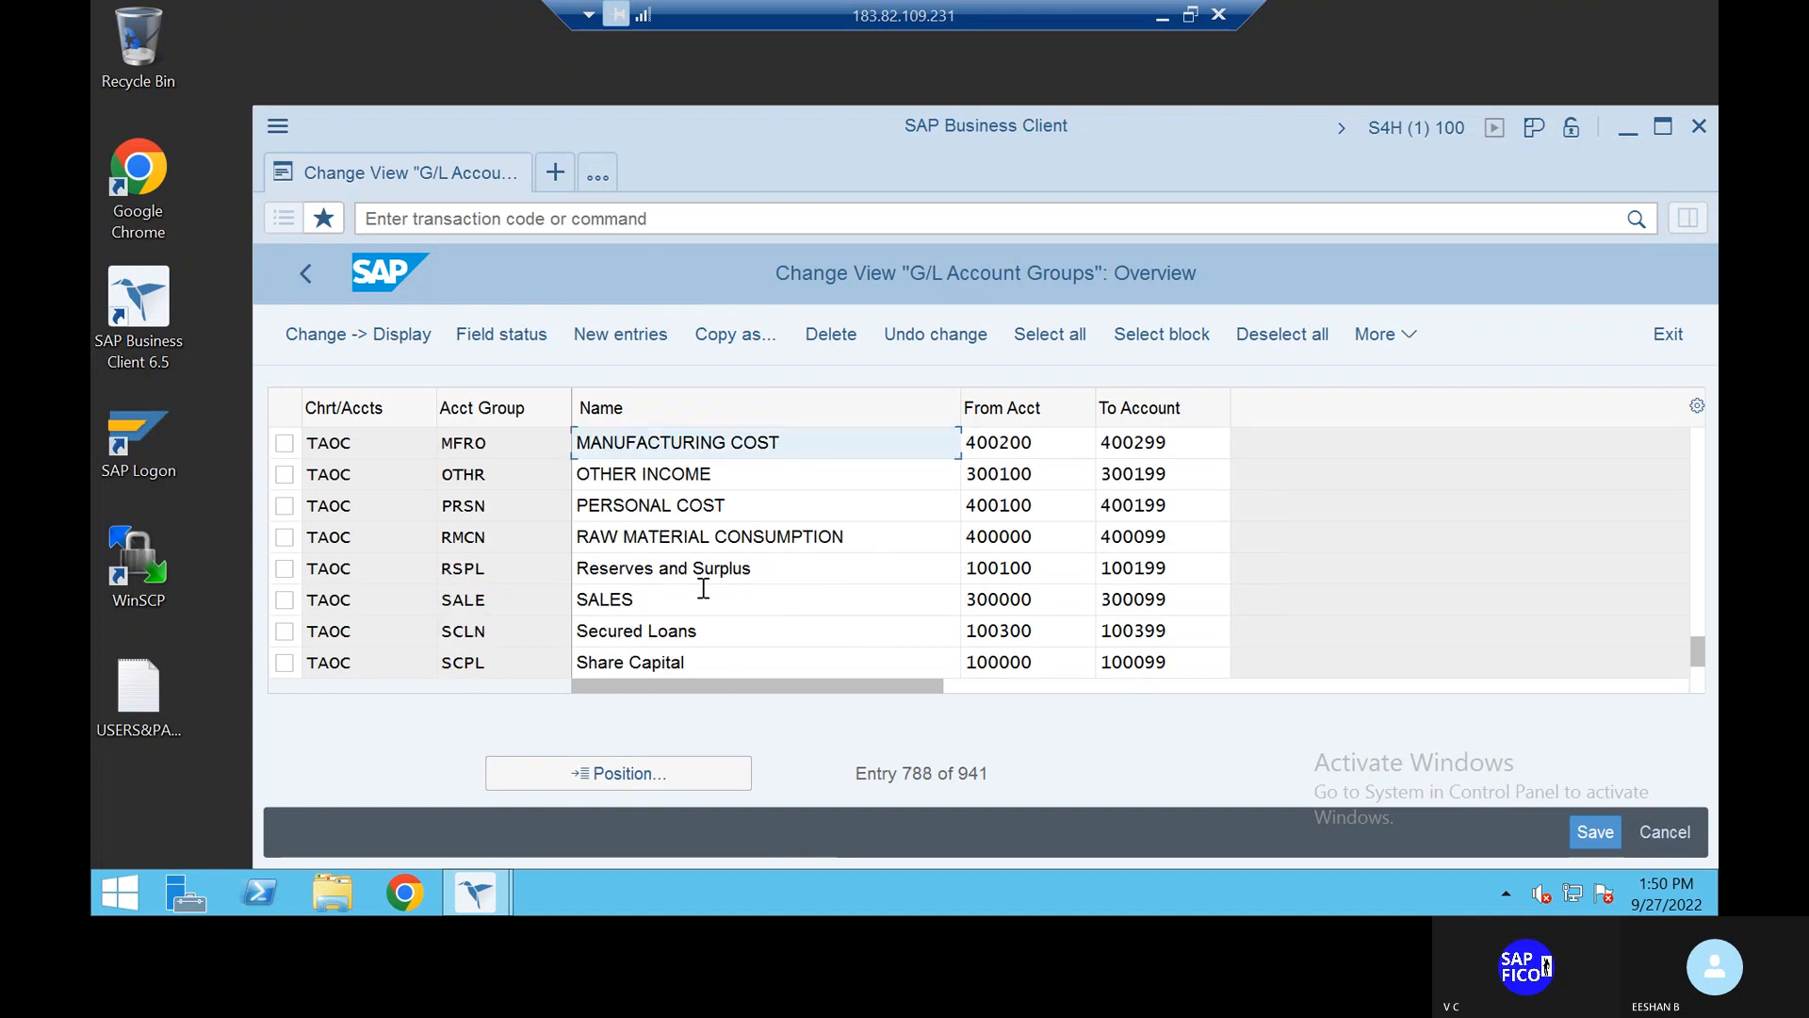
scroll(703, 587, "down", 1)
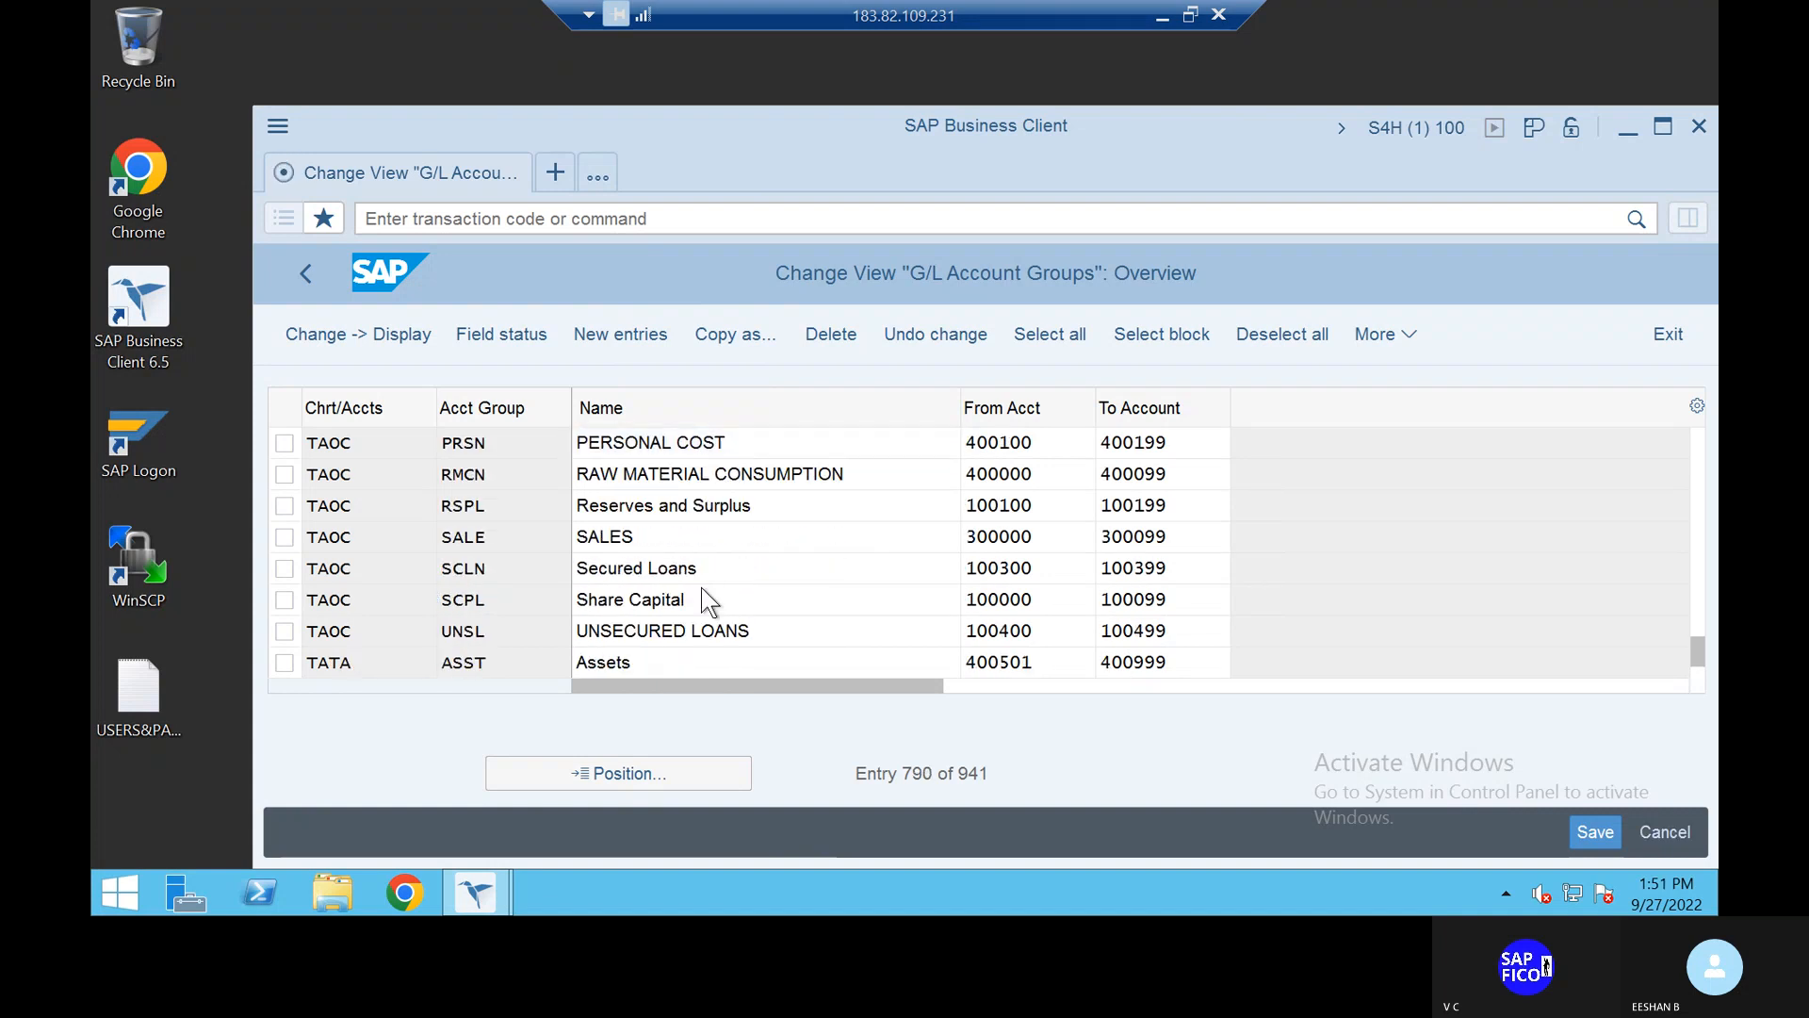
scroll(703, 587, "down", 1)
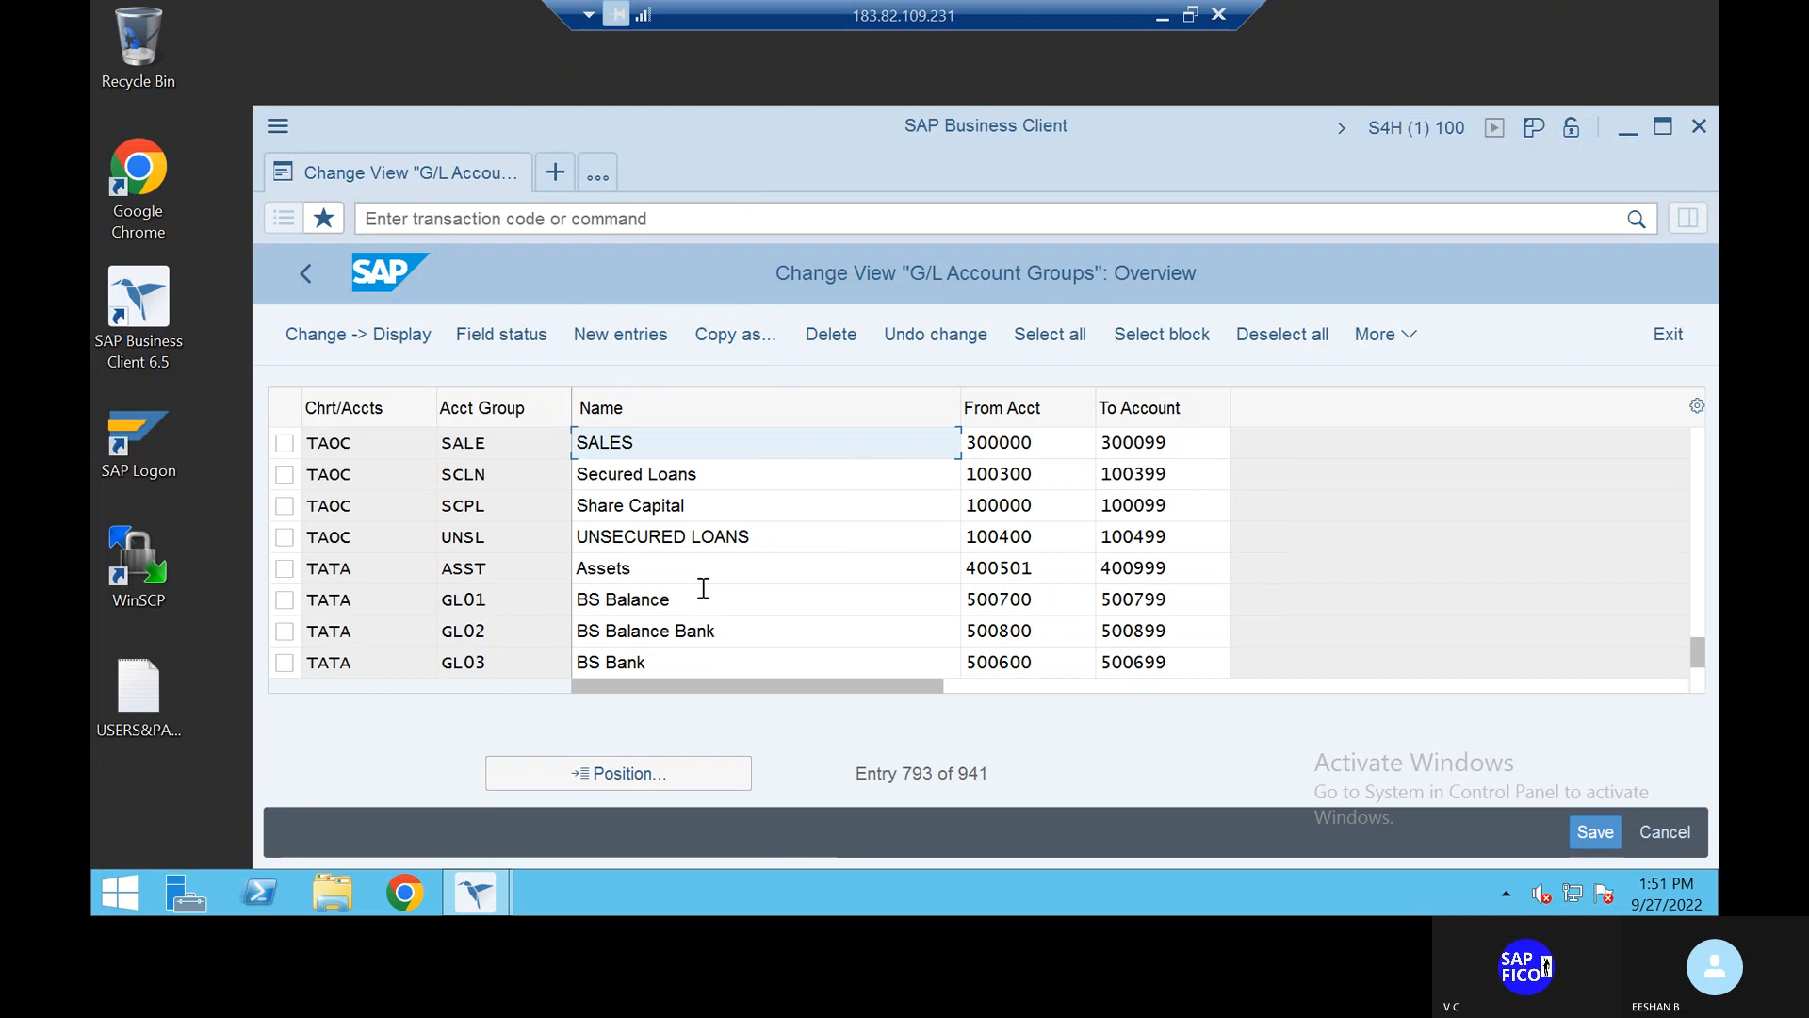
scroll(703, 587, "up", 1)
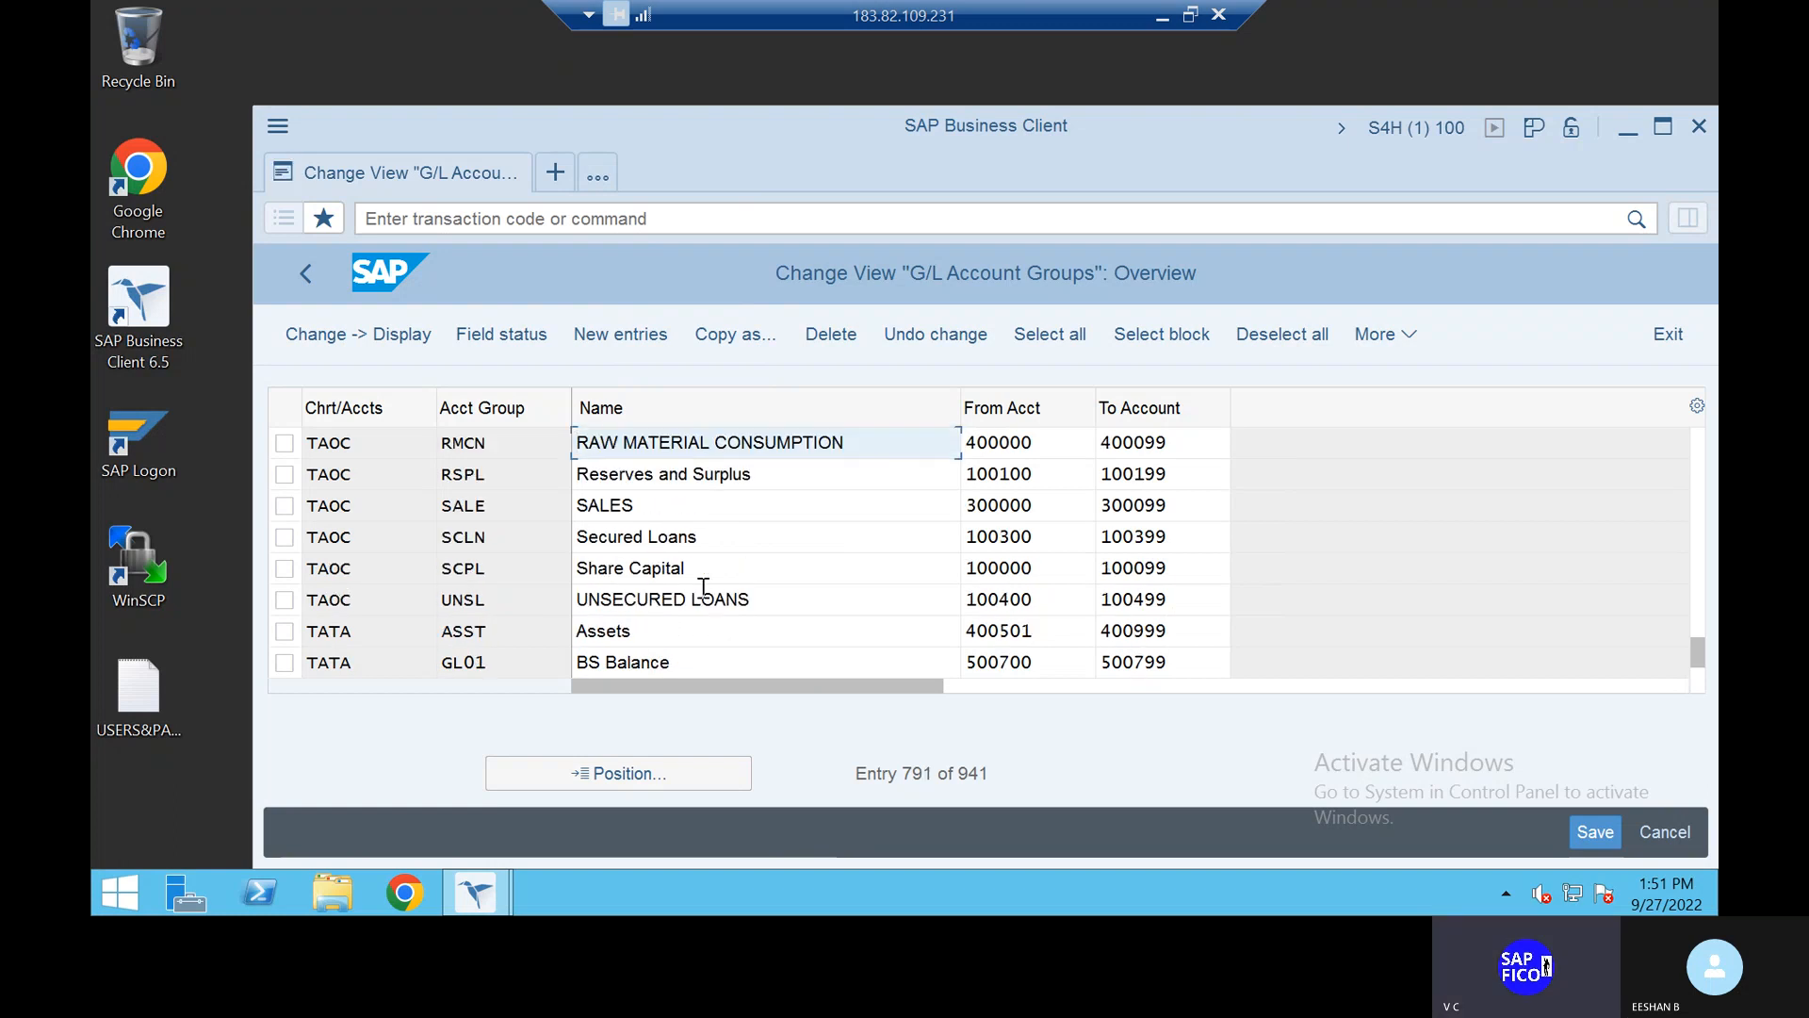
scroll(703, 587, "up", 1)
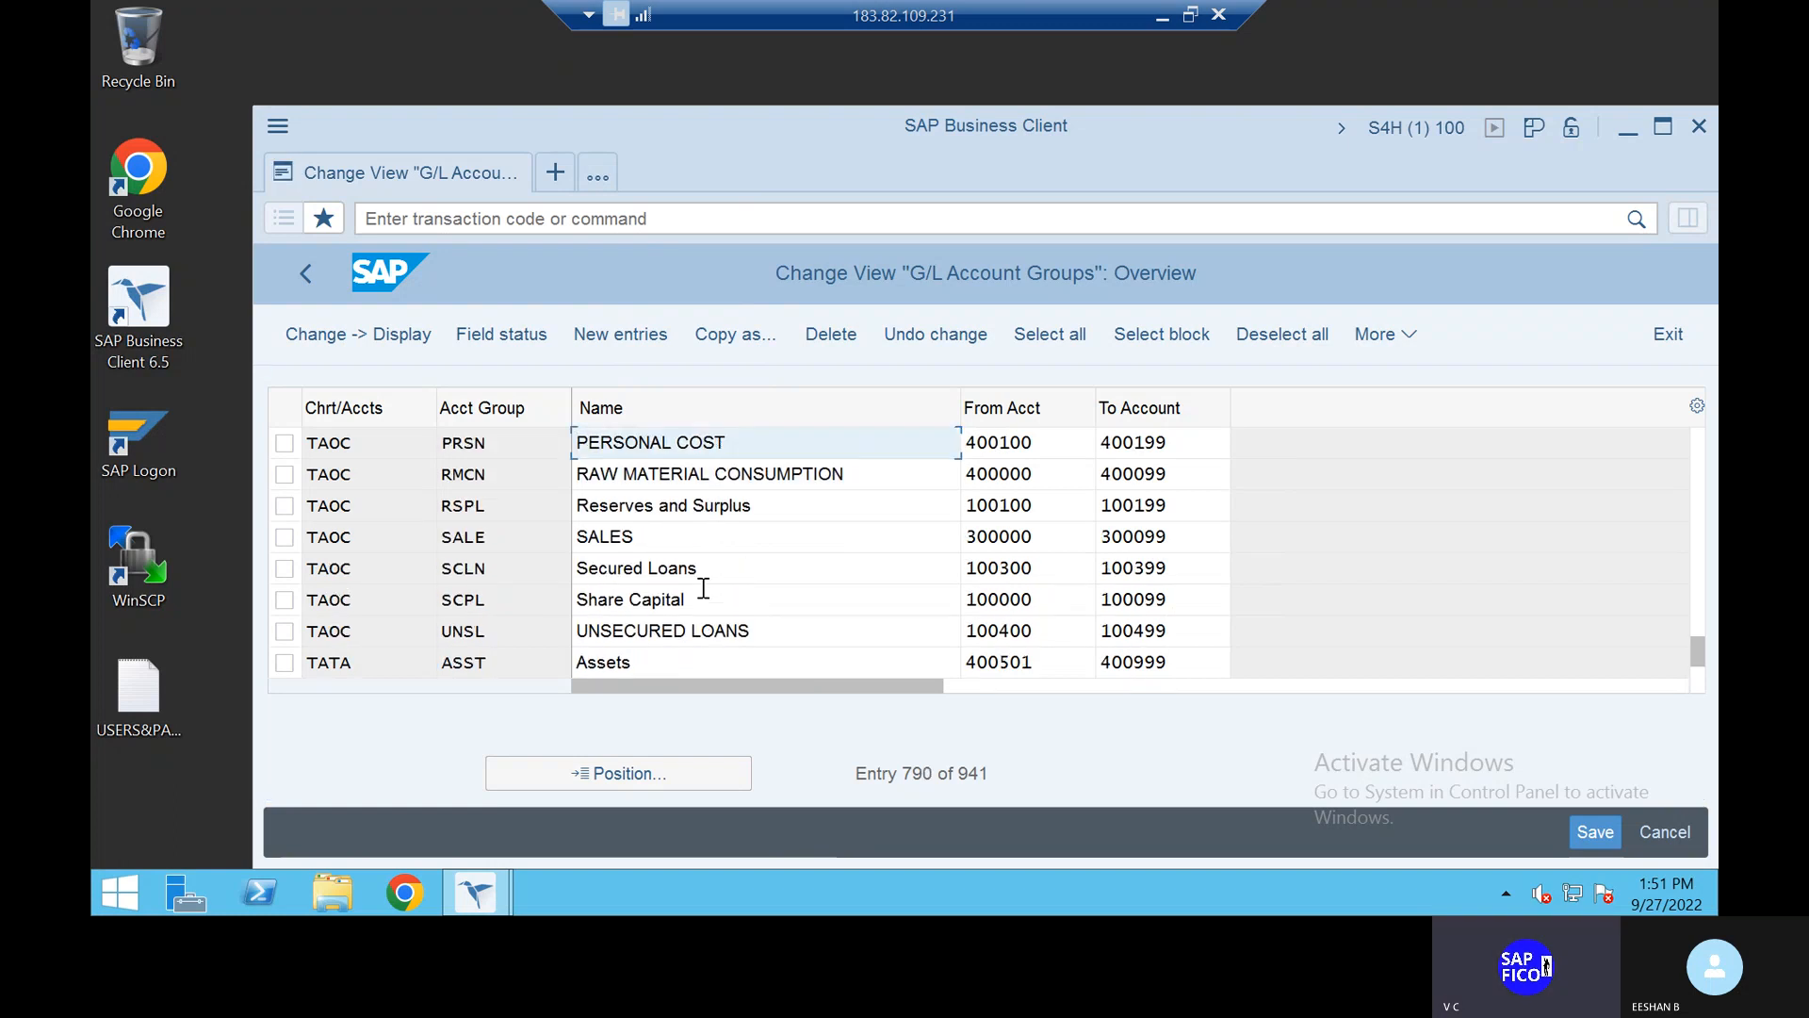
scroll(703, 587, "up", 2)
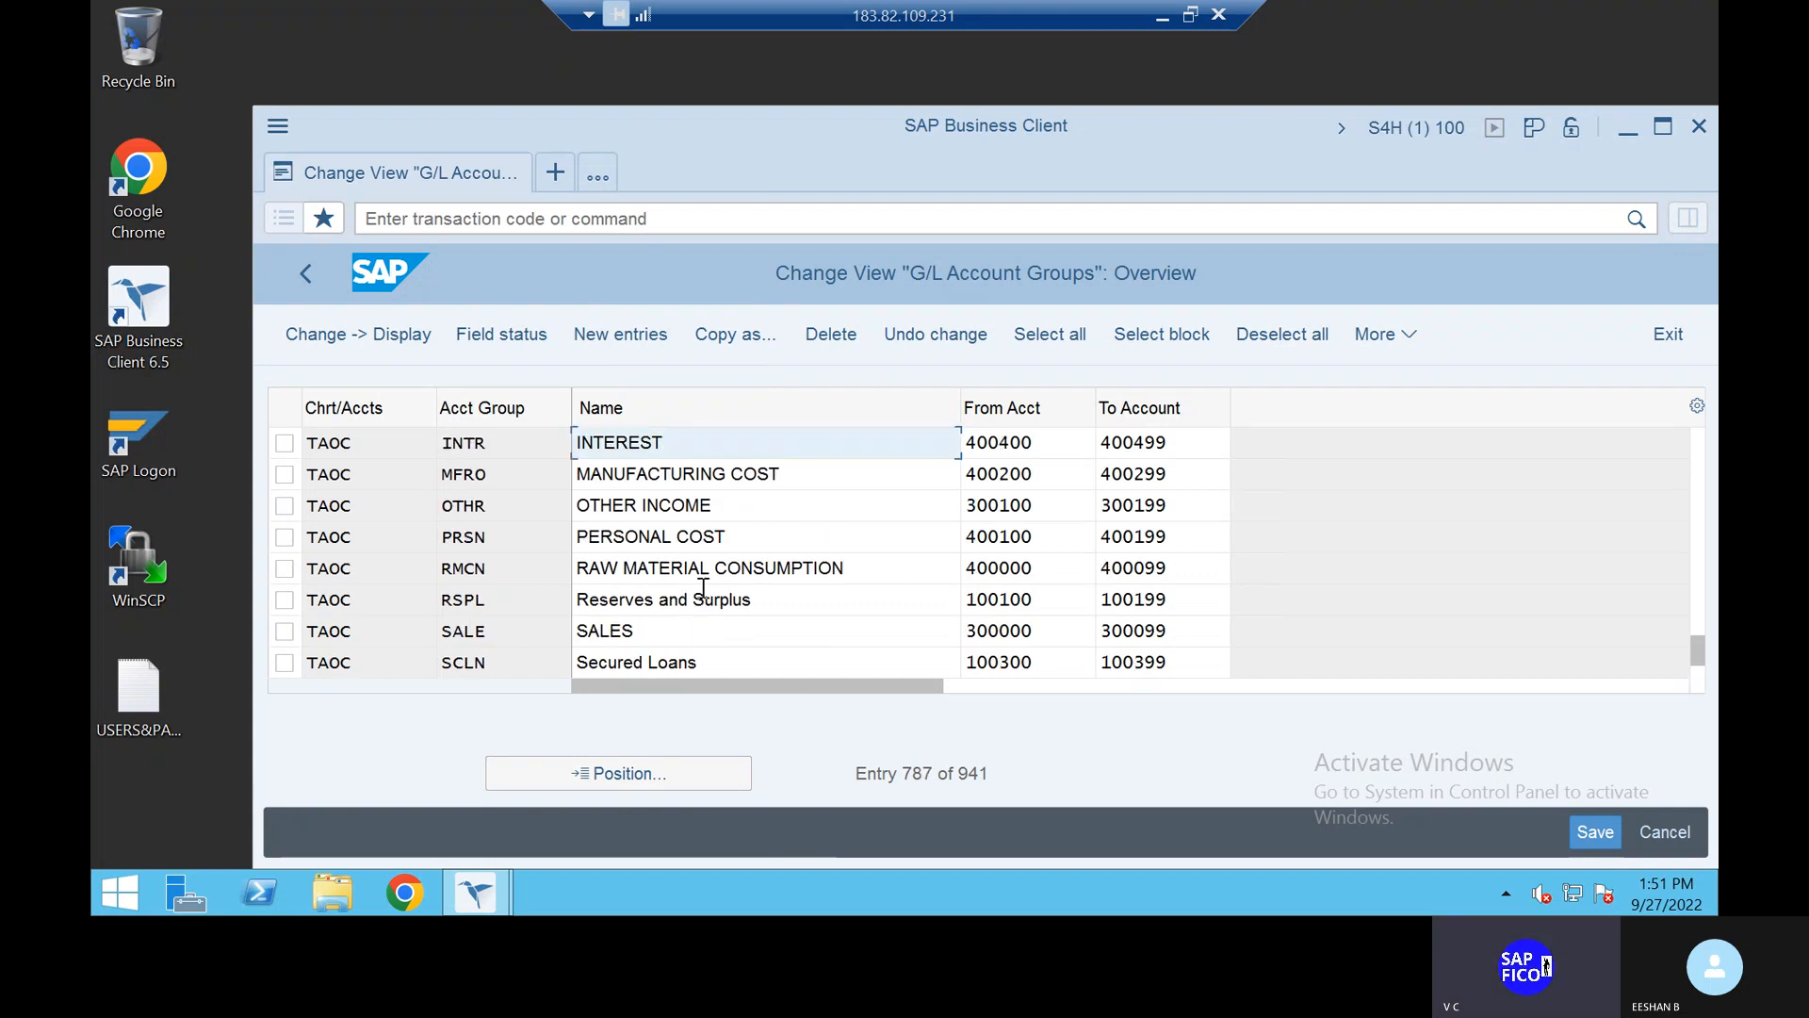
scroll(703, 587, "up", 3)
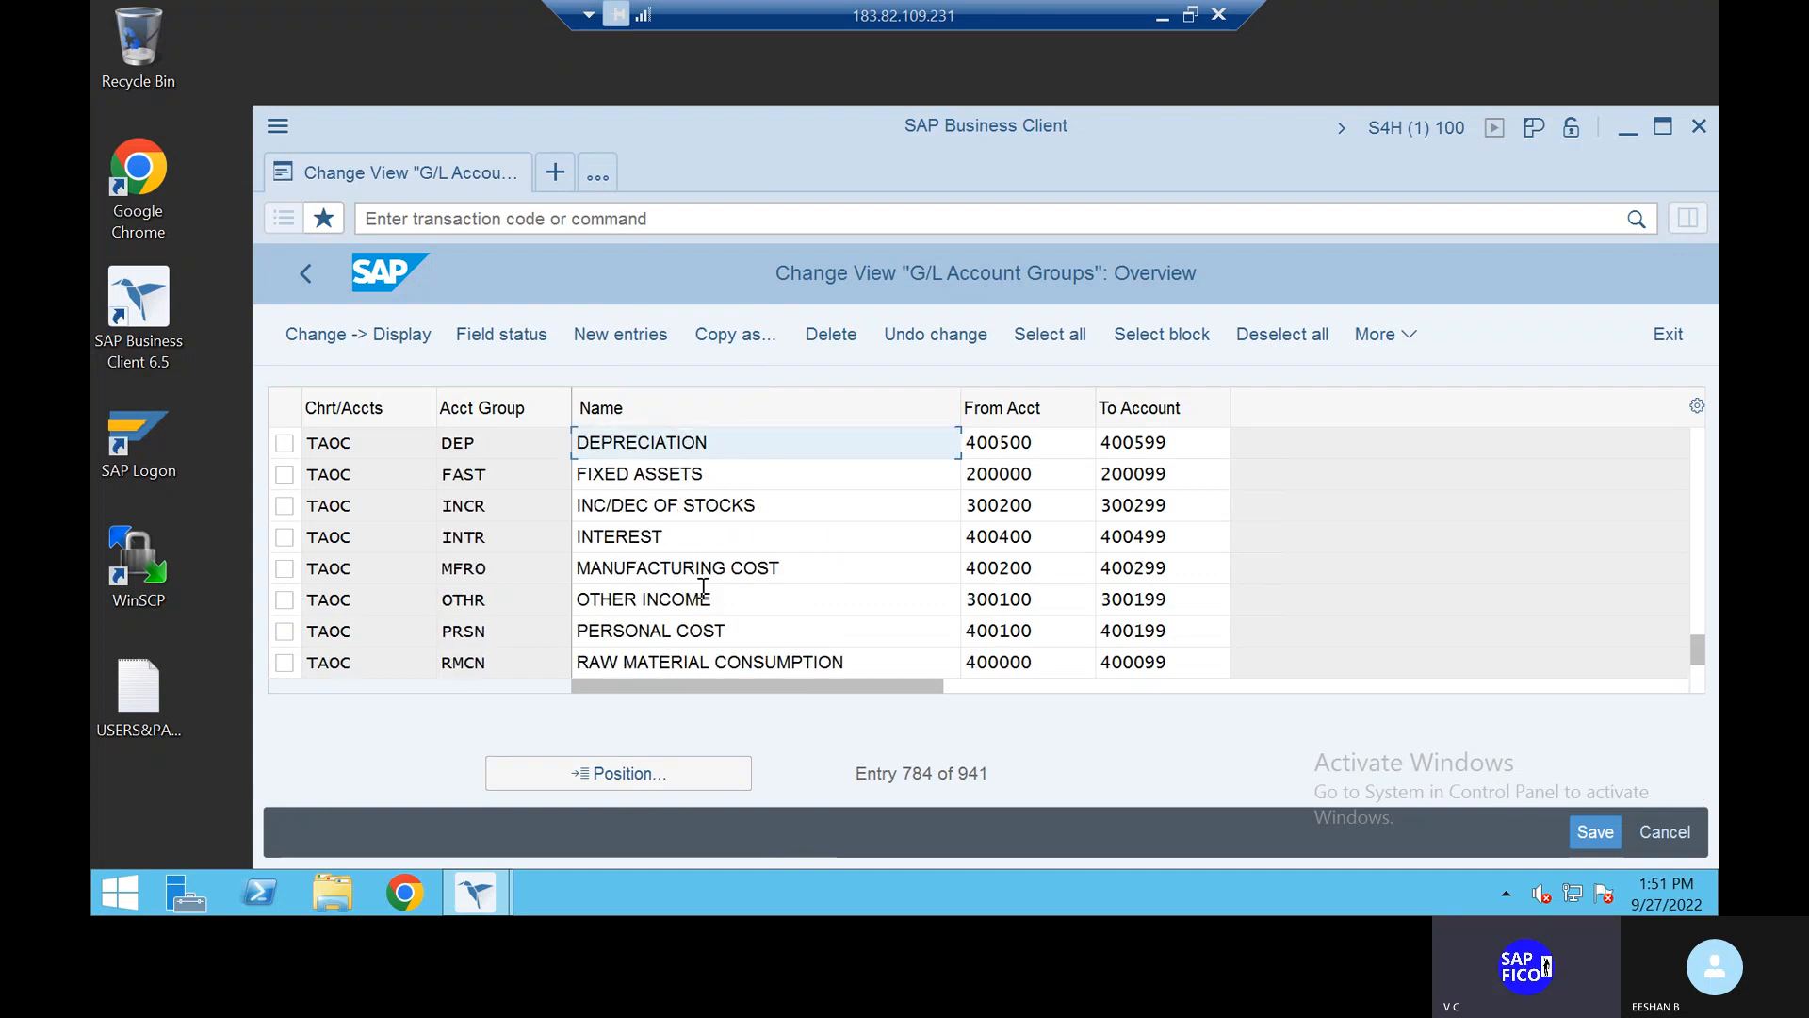
scroll(703, 587, "up", 2)
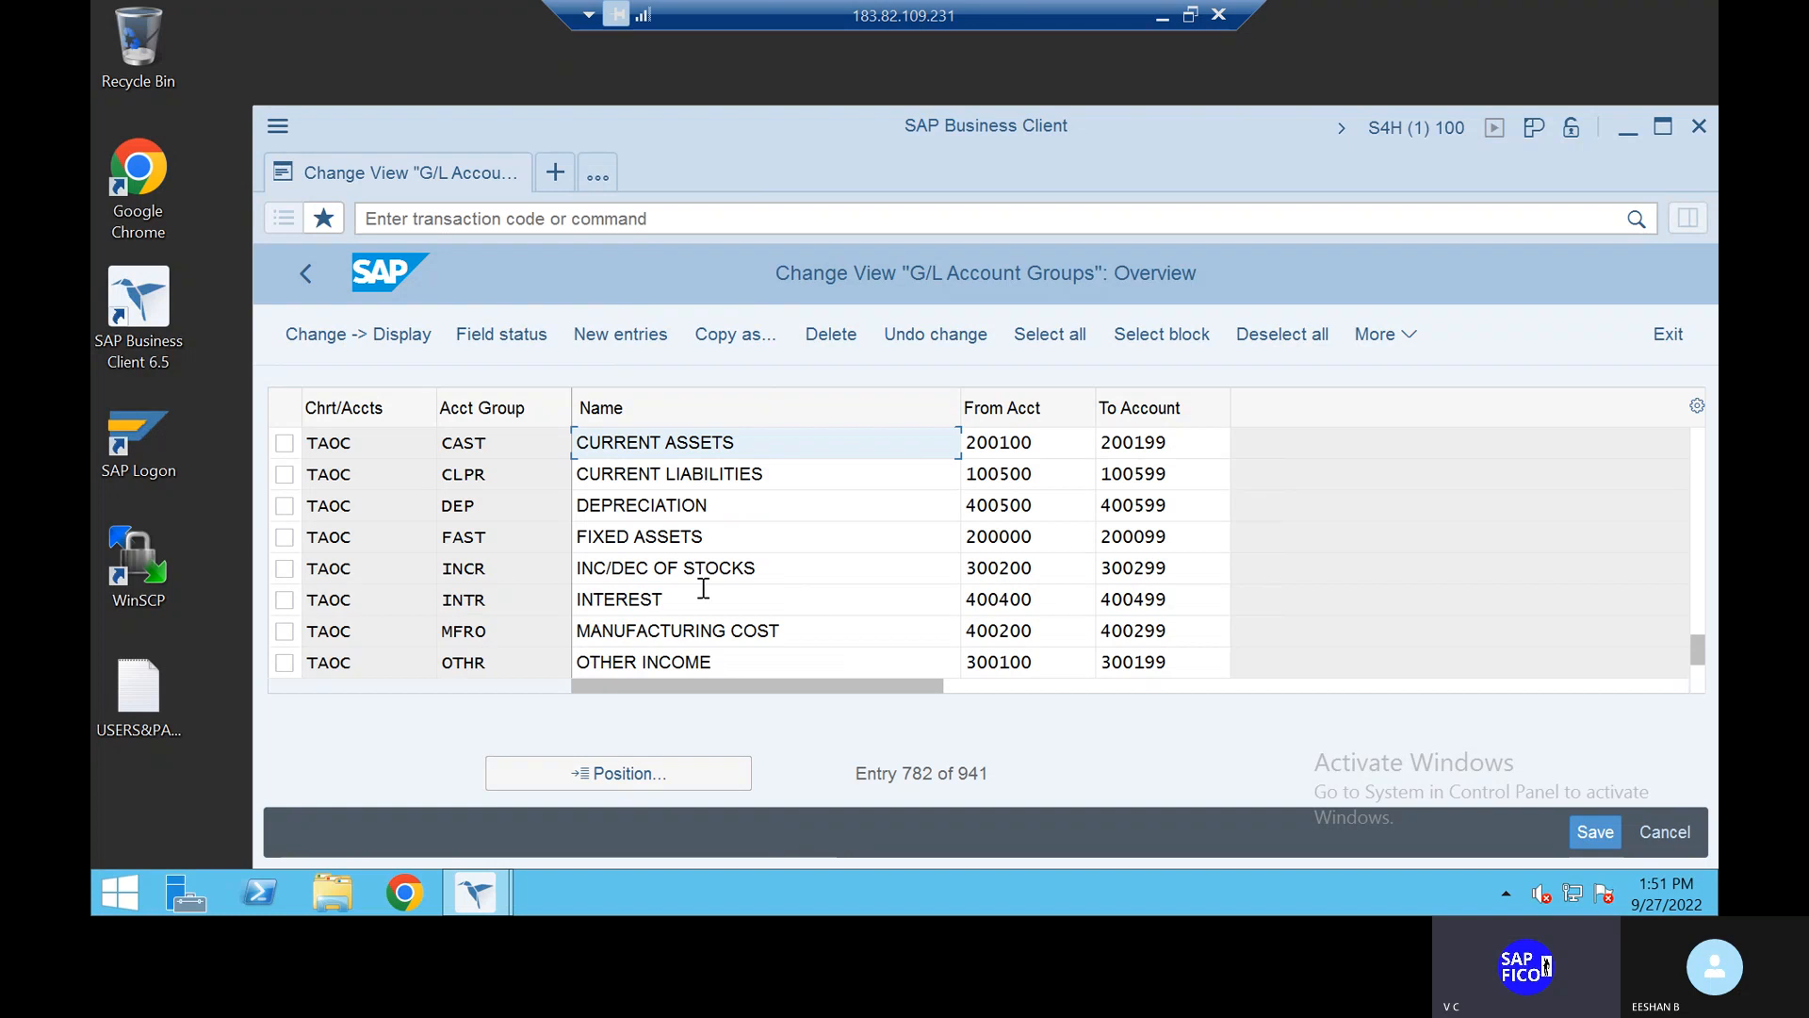
scroll(703, 587, "up", 1)
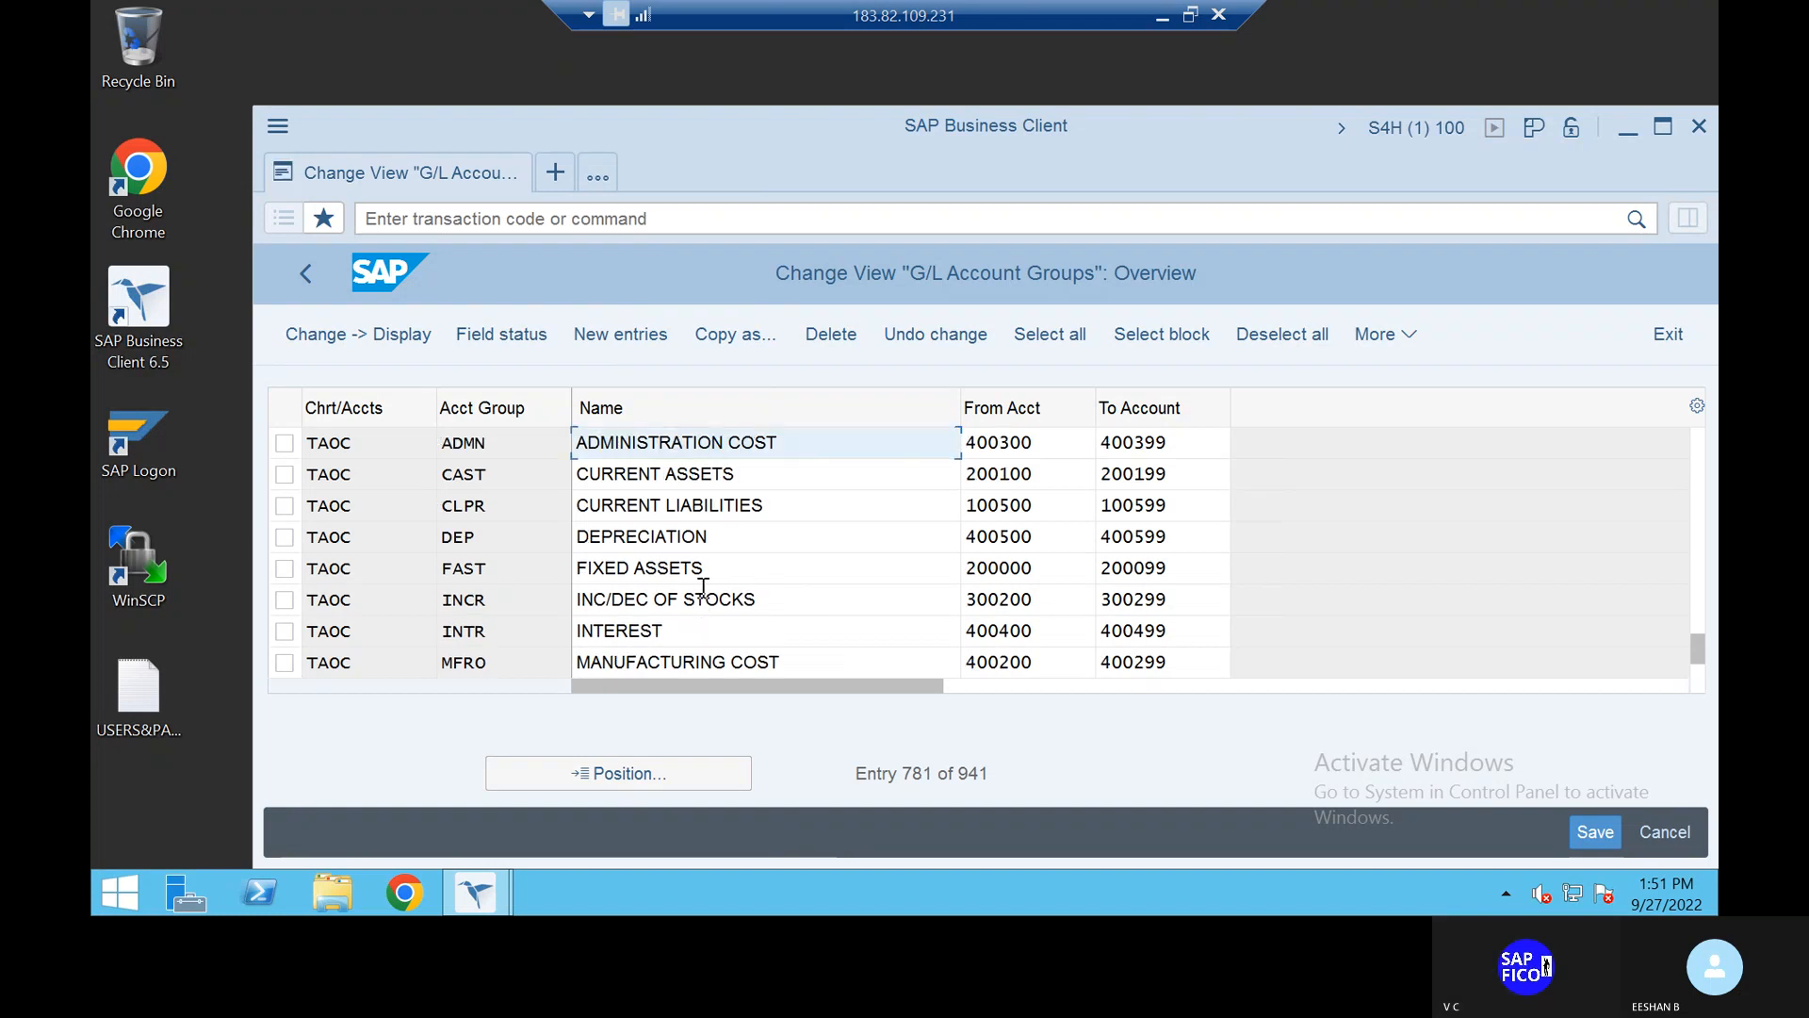
scroll(703, 587, "up", 1)
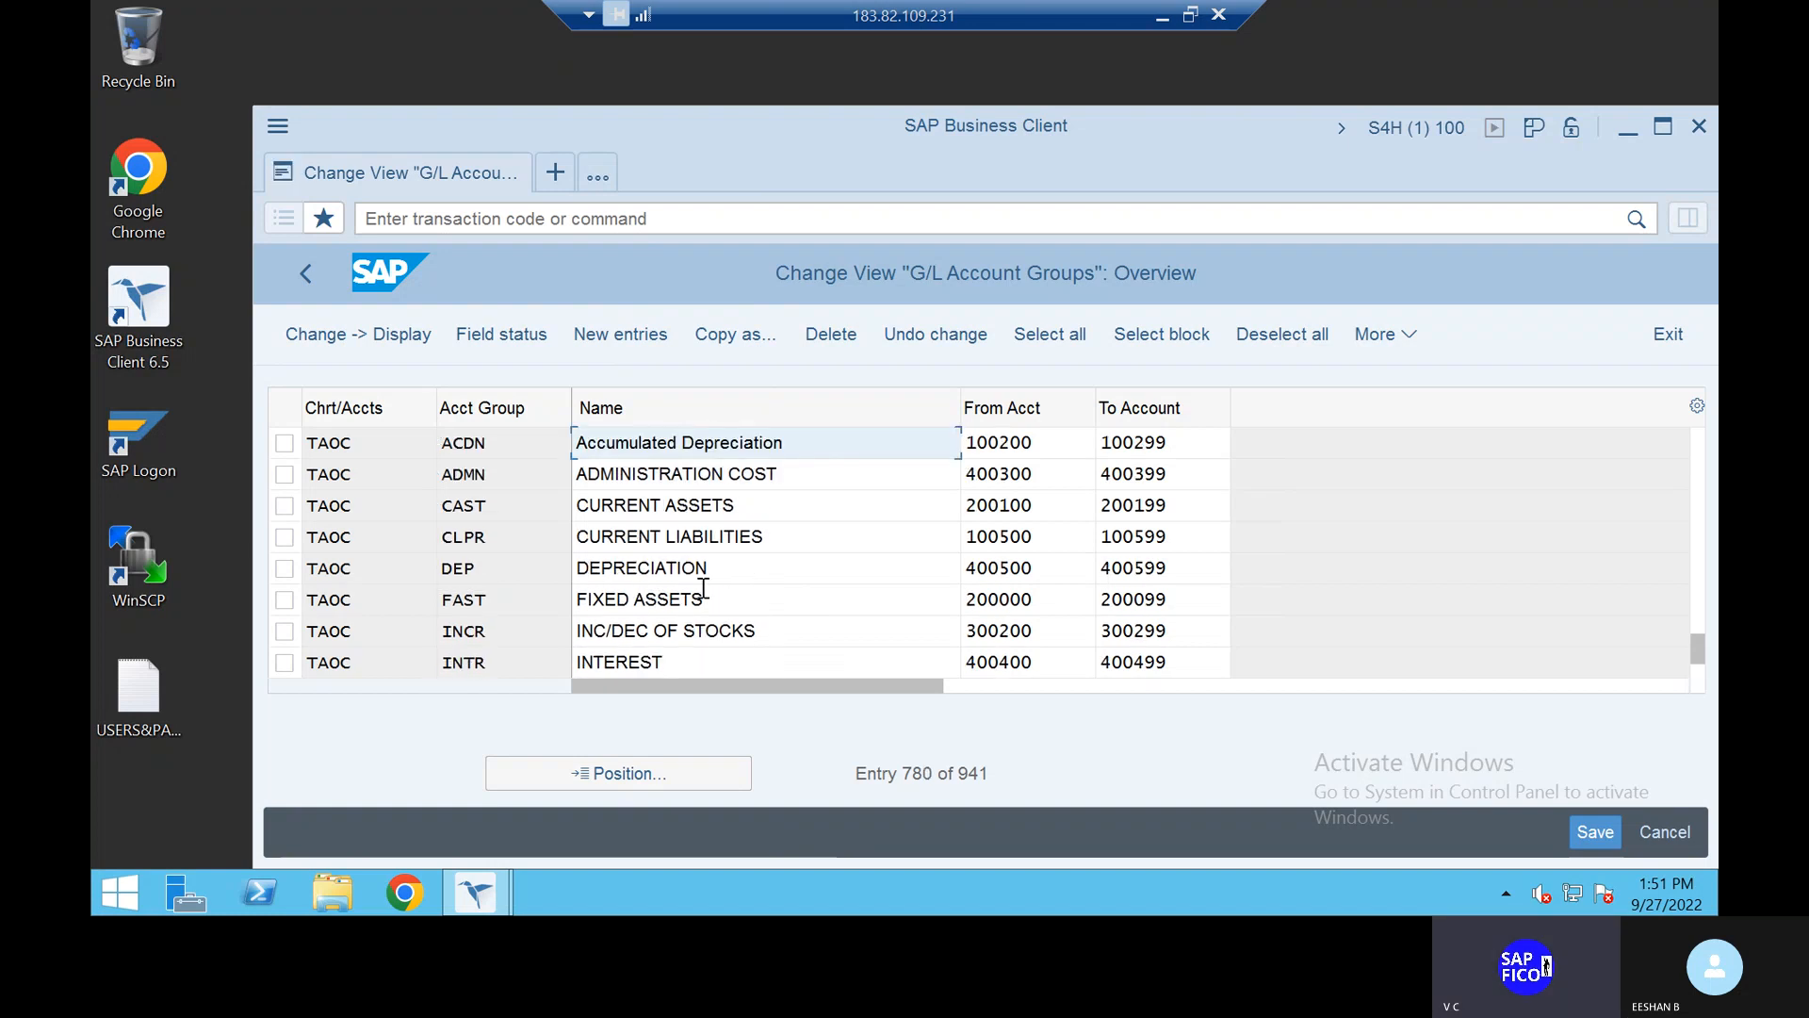
scroll(702, 587, "up", 3)
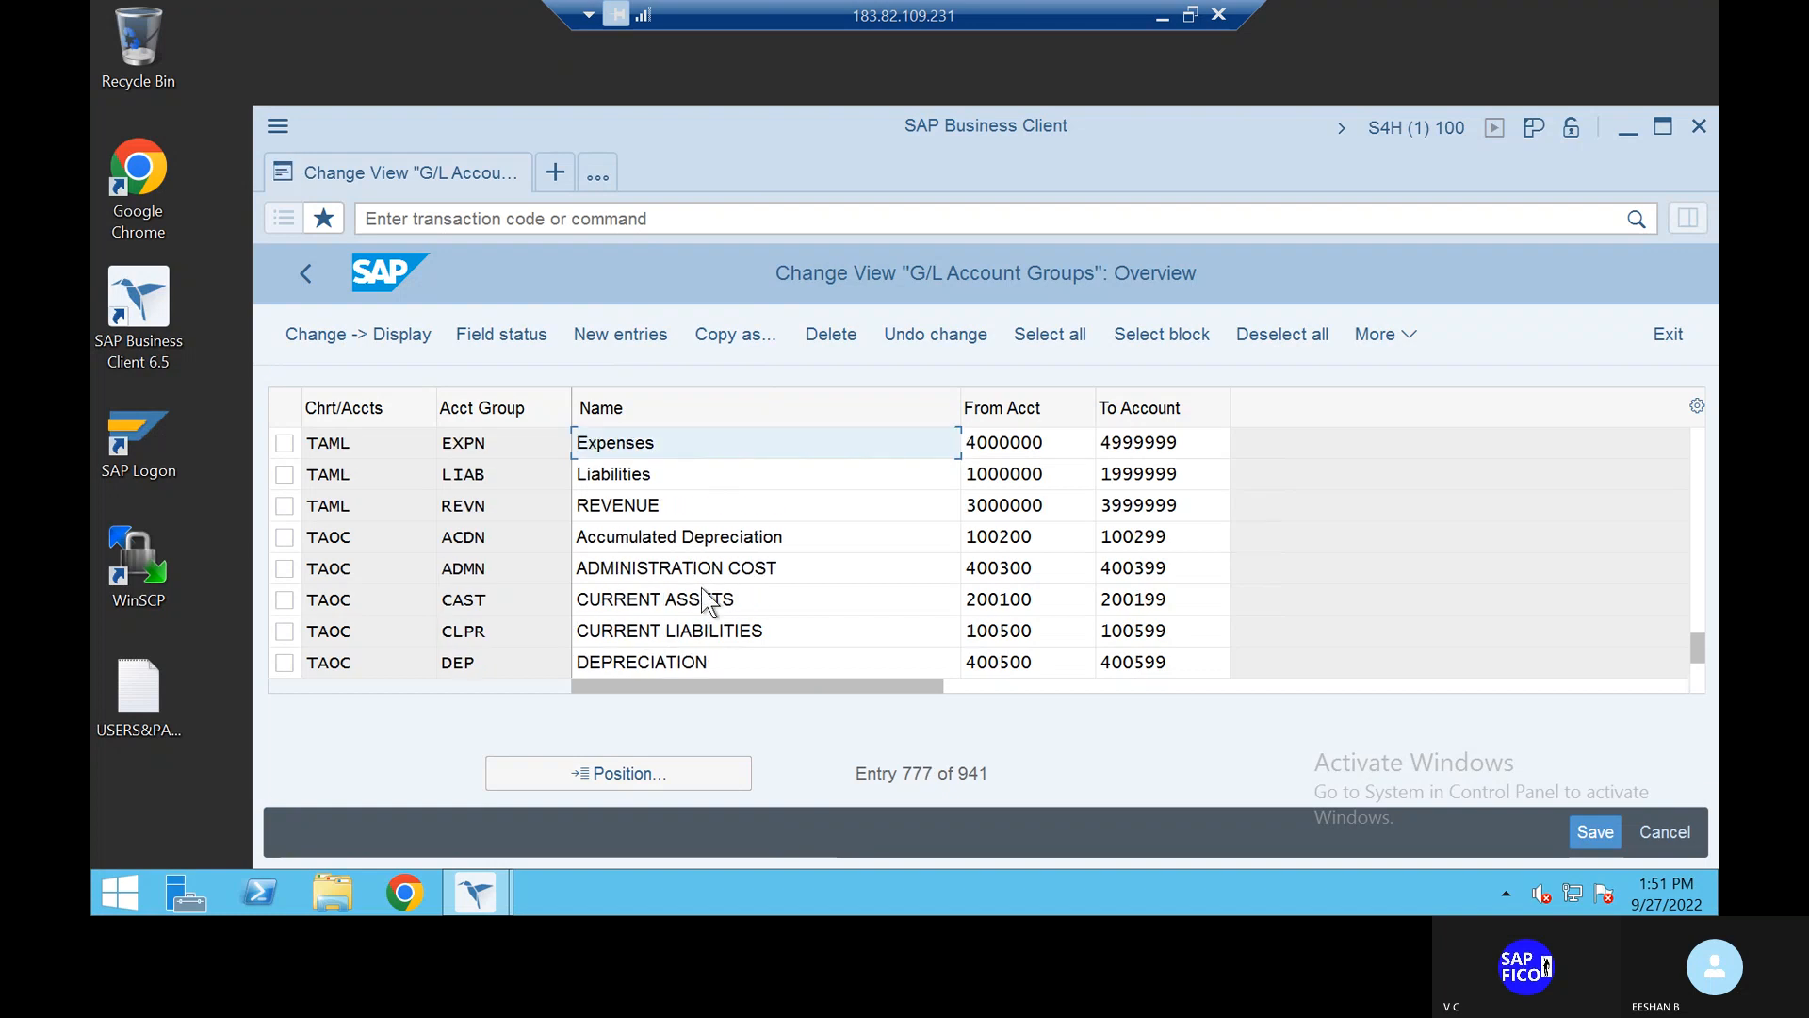
scroll(703, 587, "down", 2)
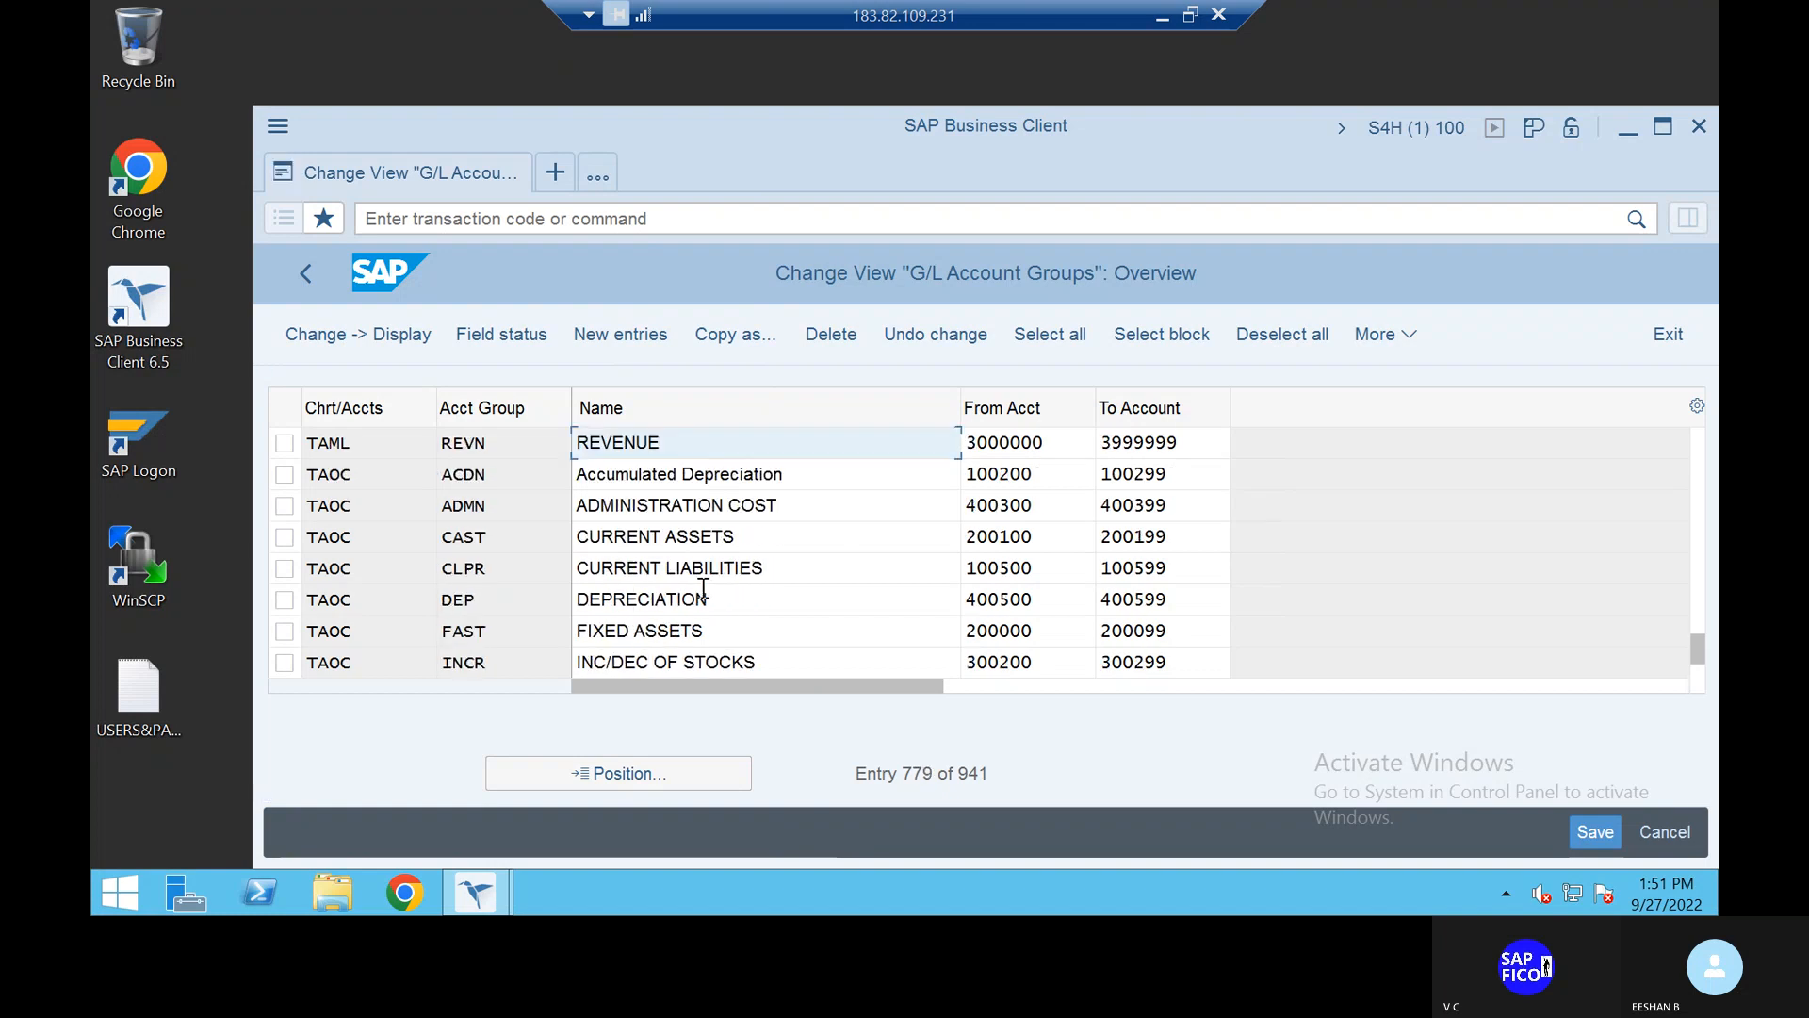
scroll(703, 587, "down", 1)
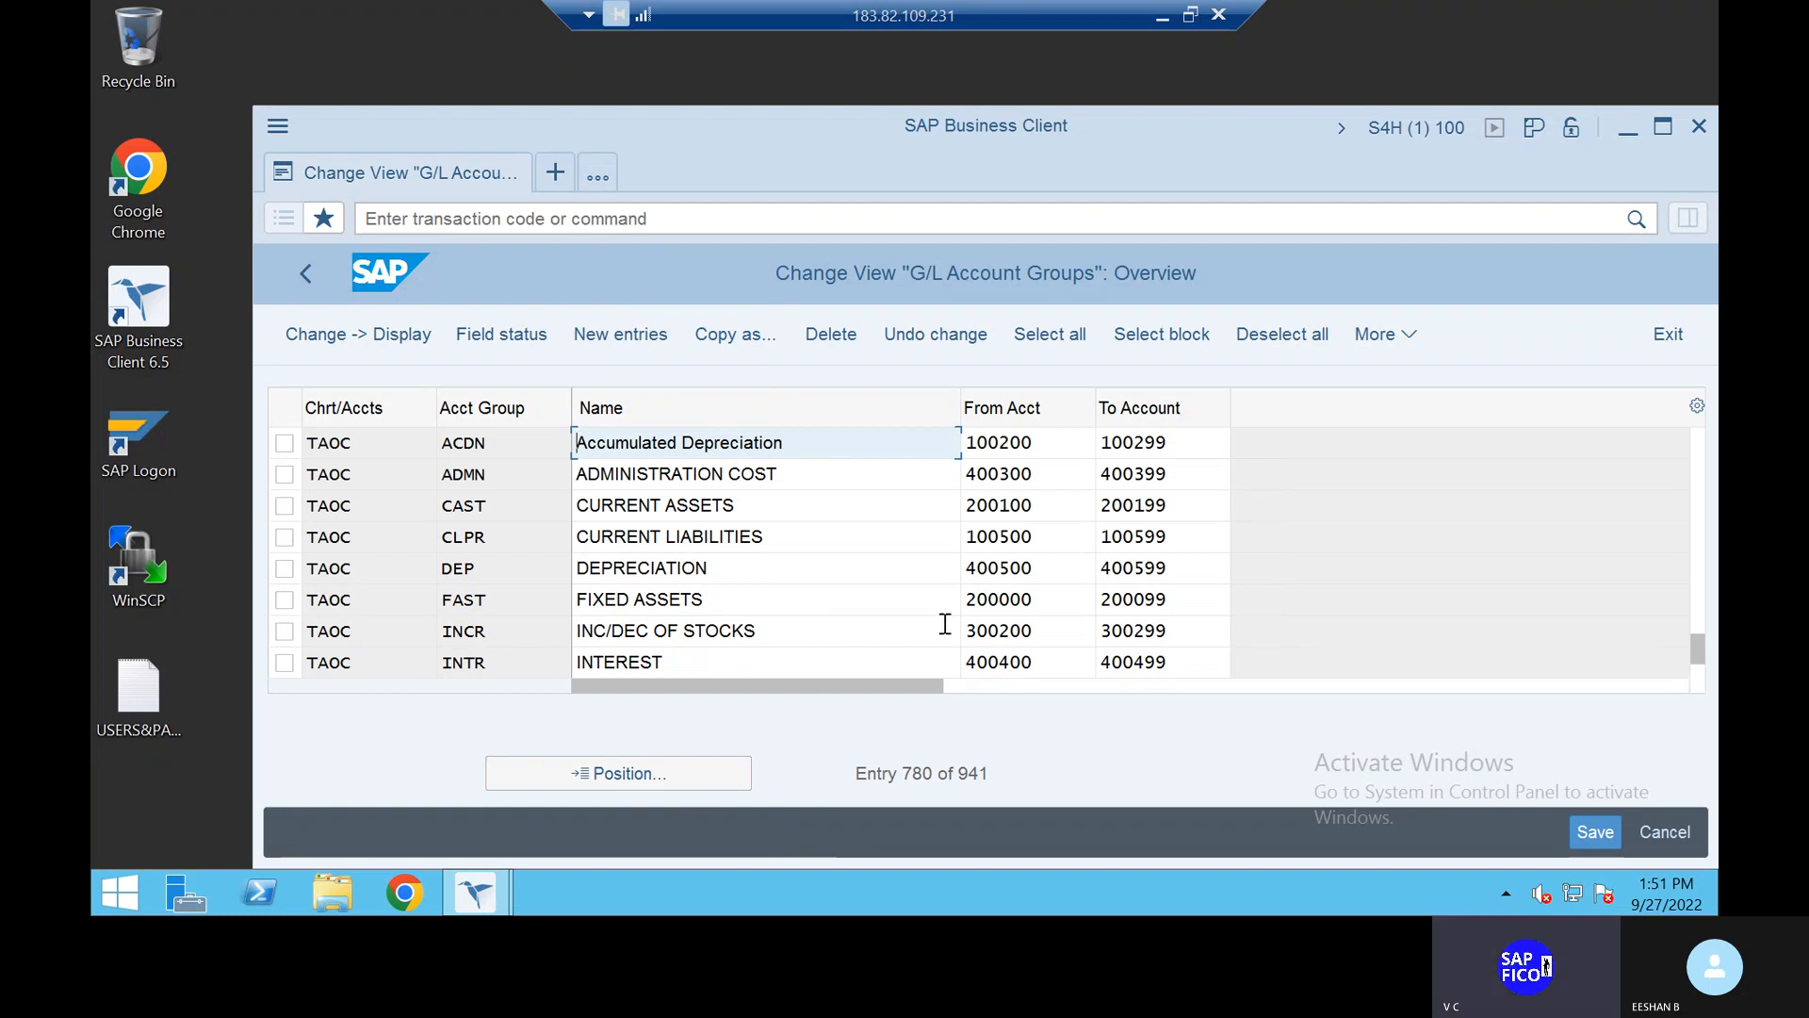
Step: Return to the main menu with /n and start New Entries in OBD4
left_click(455, 224)
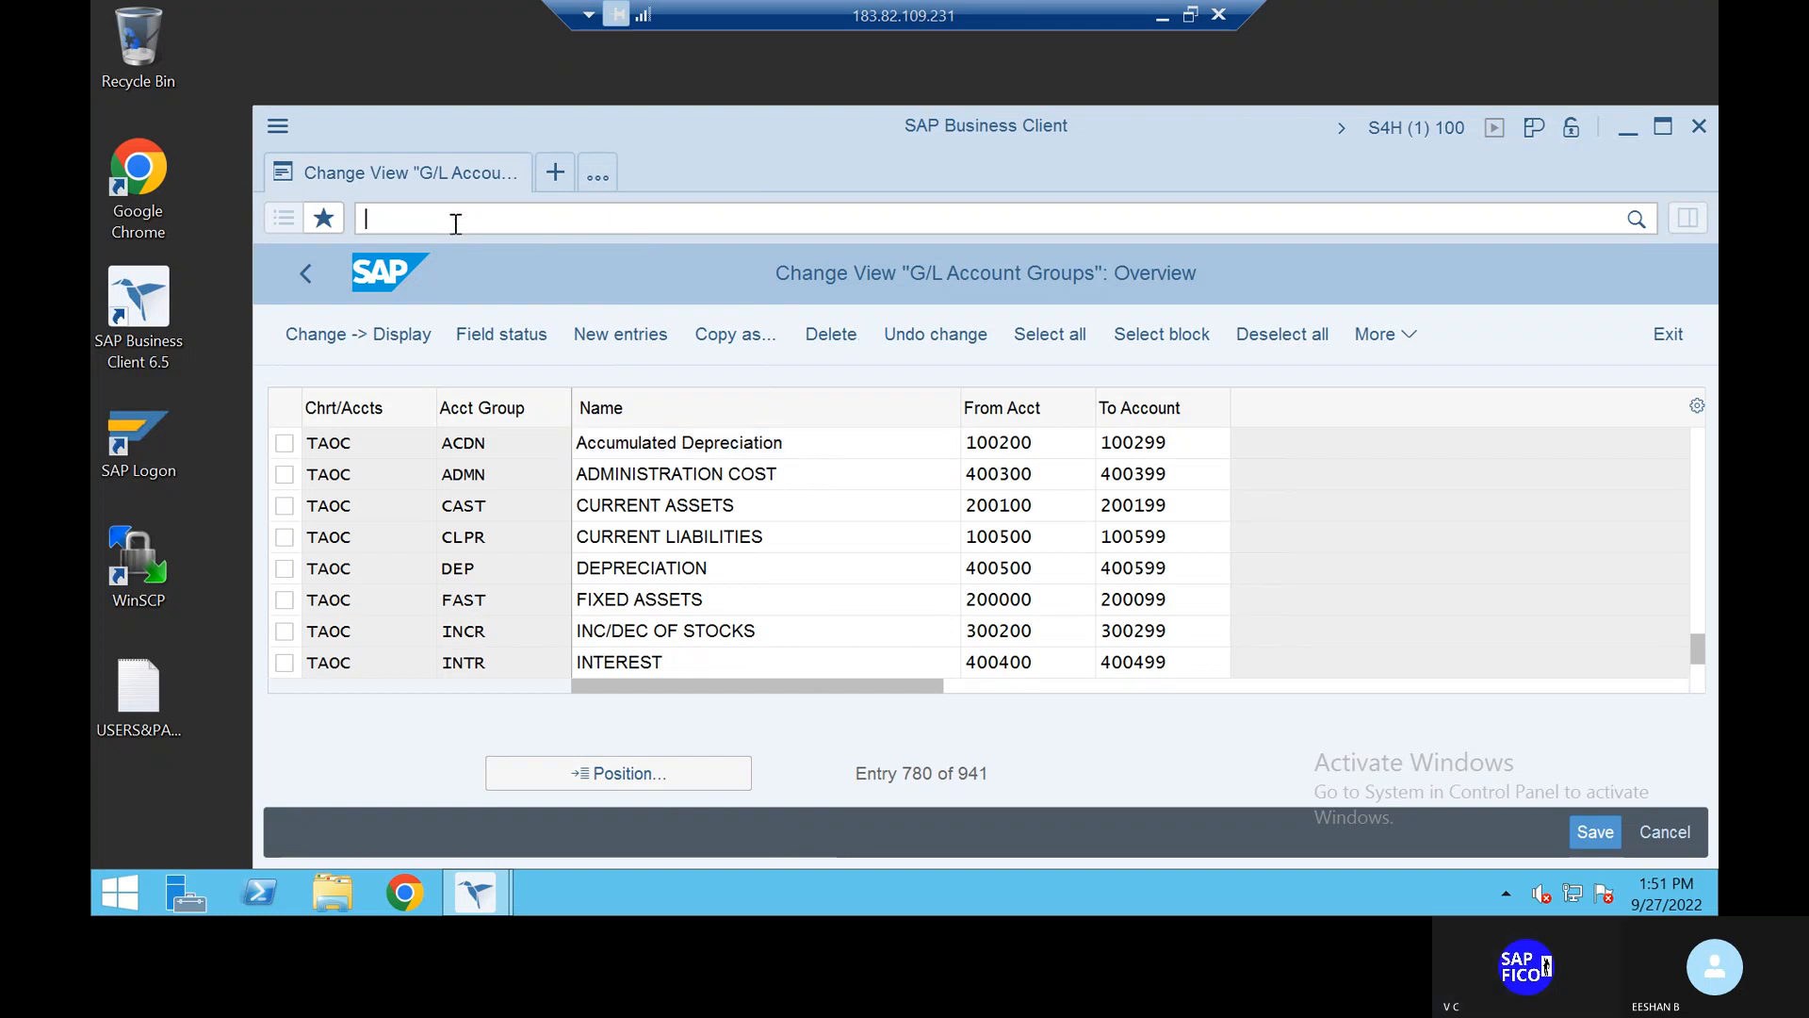
type("/n")
key("Return")
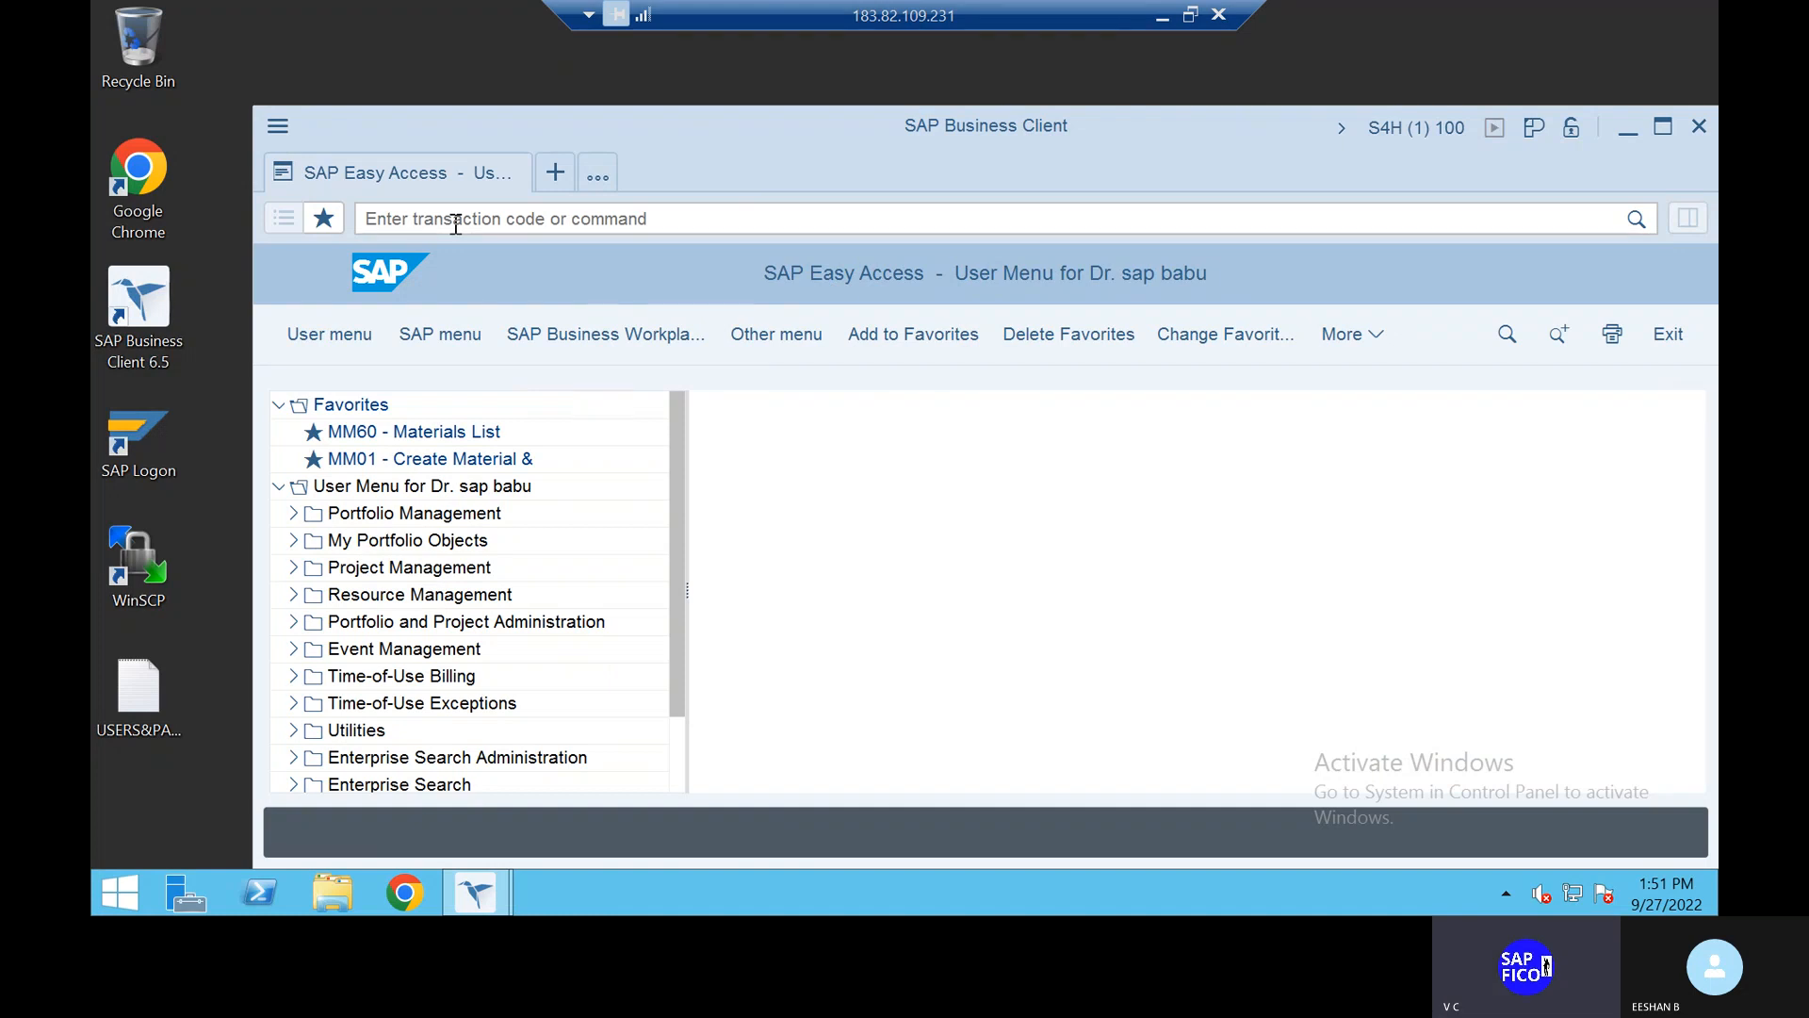
left_click(456, 224)
type("obd")
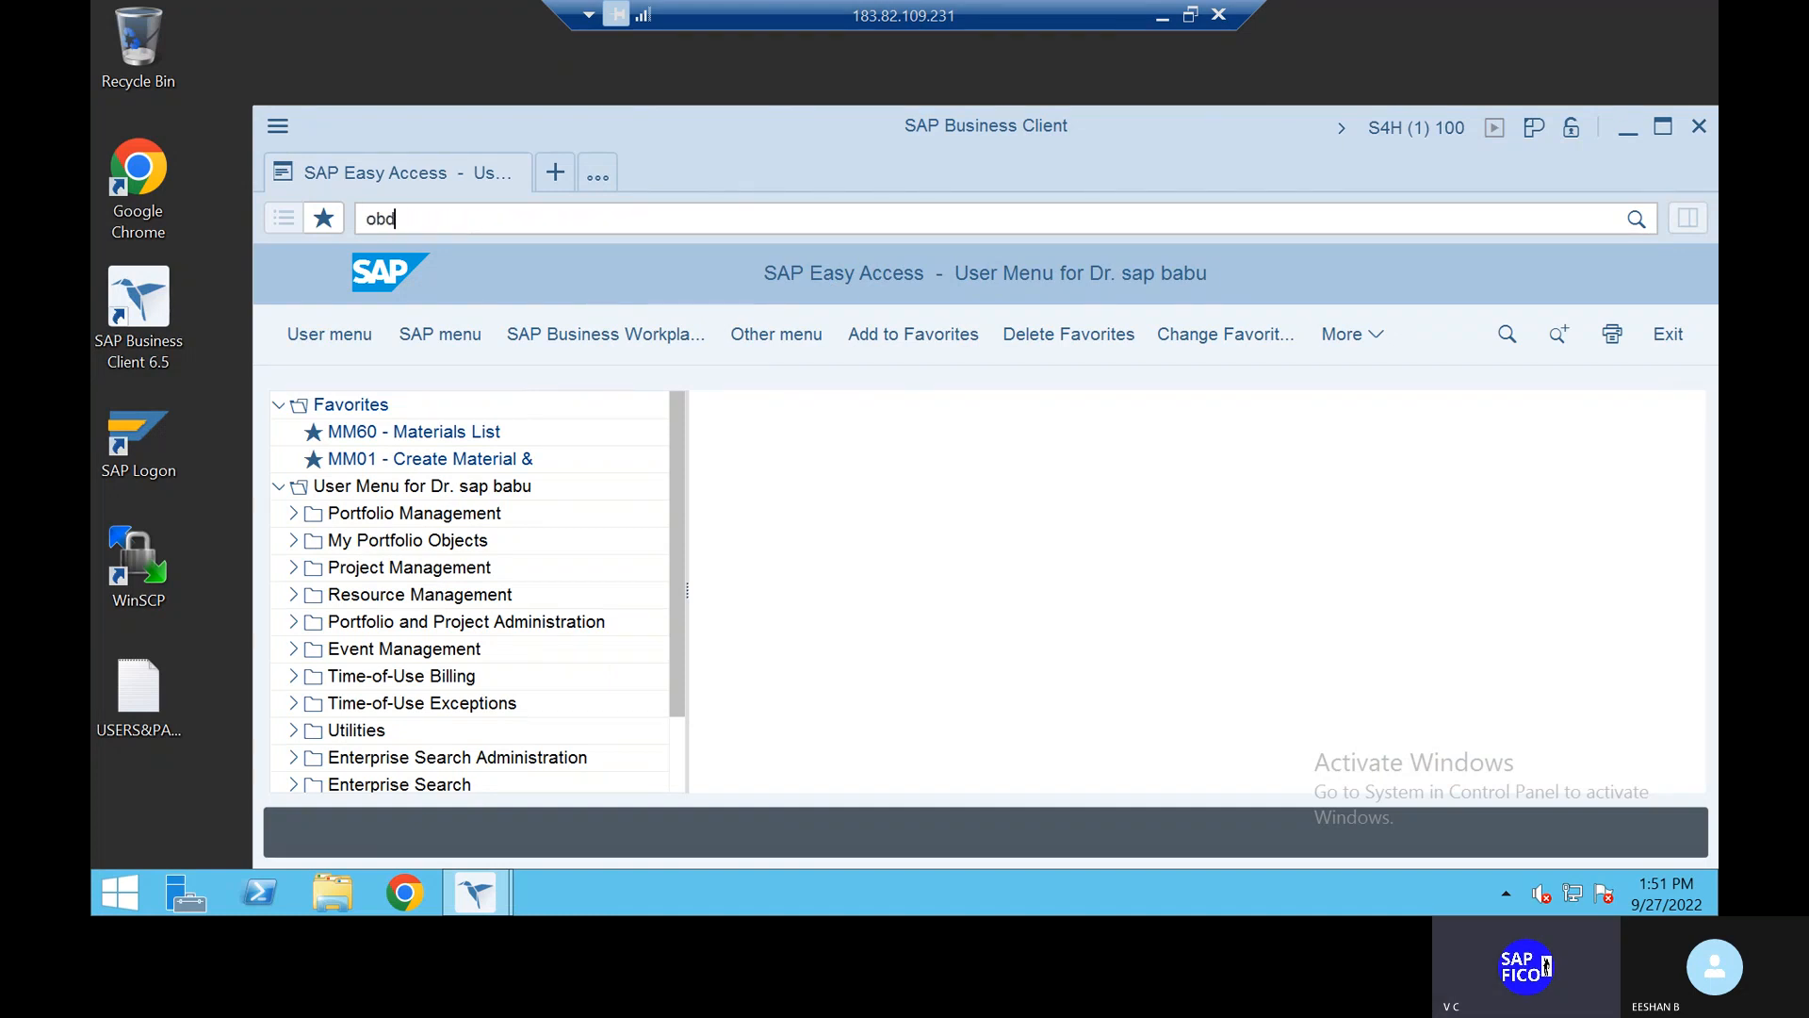
type("4")
key("Return")
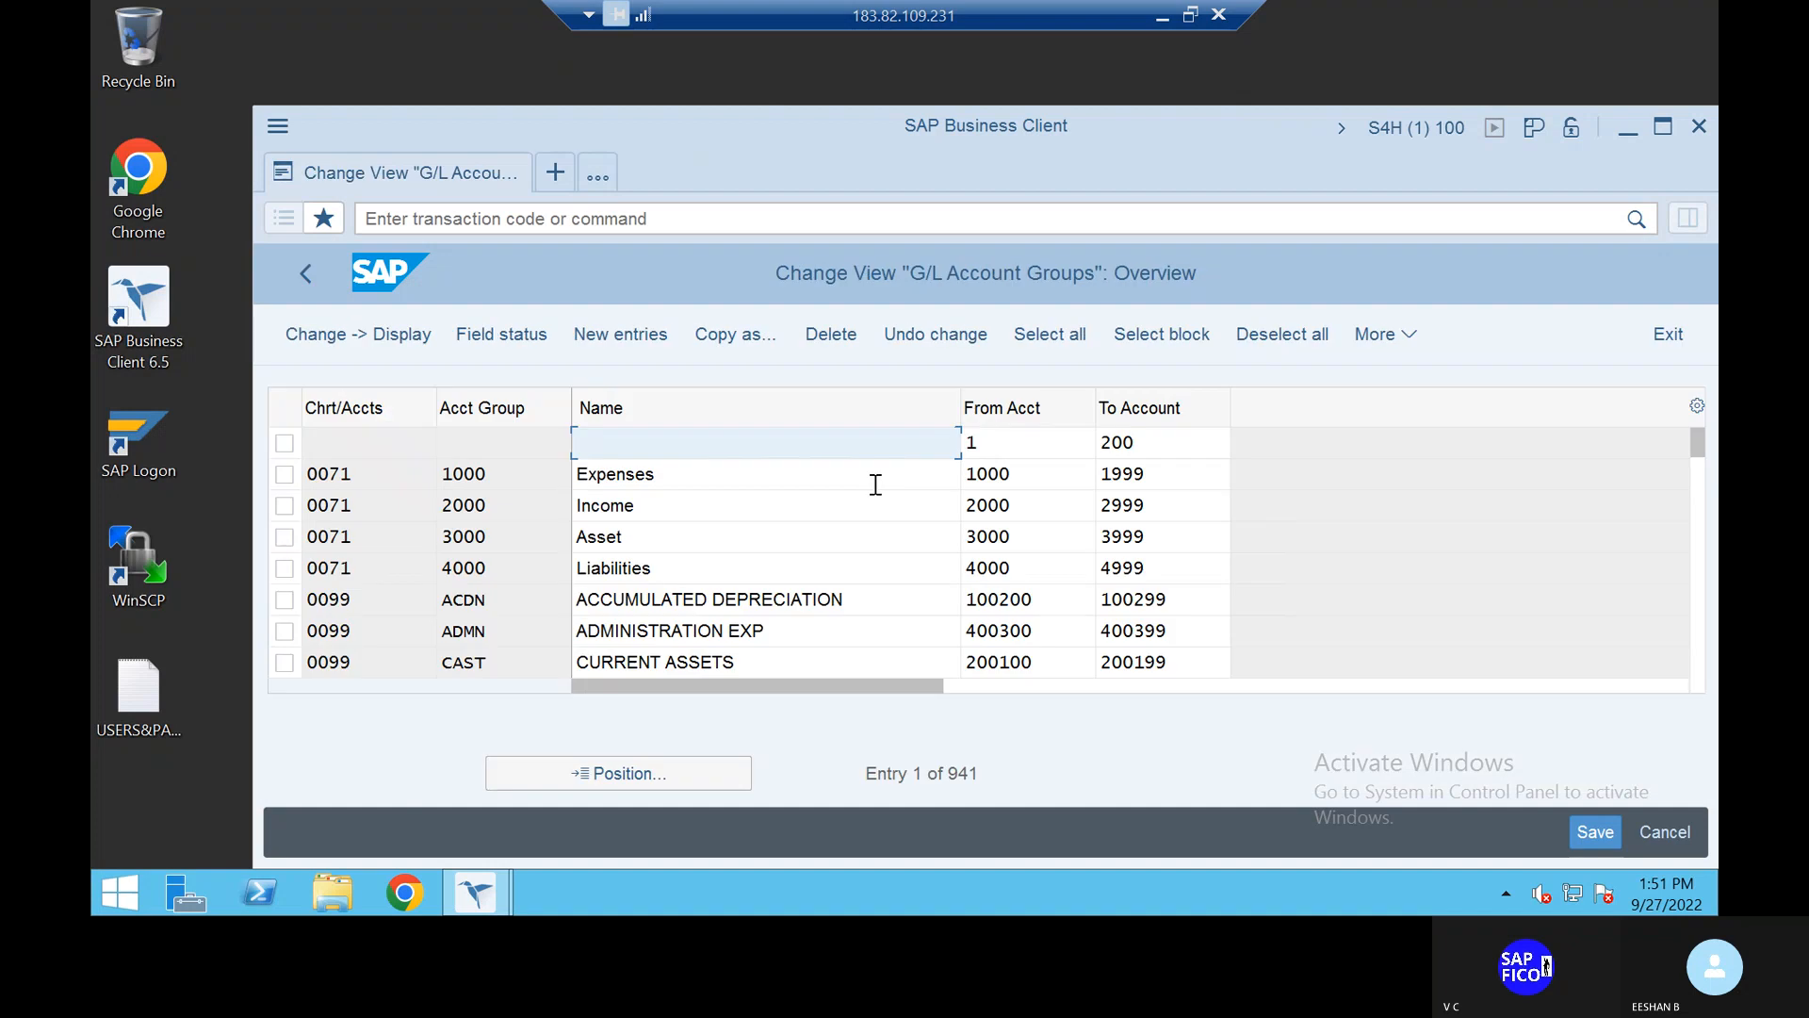
left_click(635, 336)
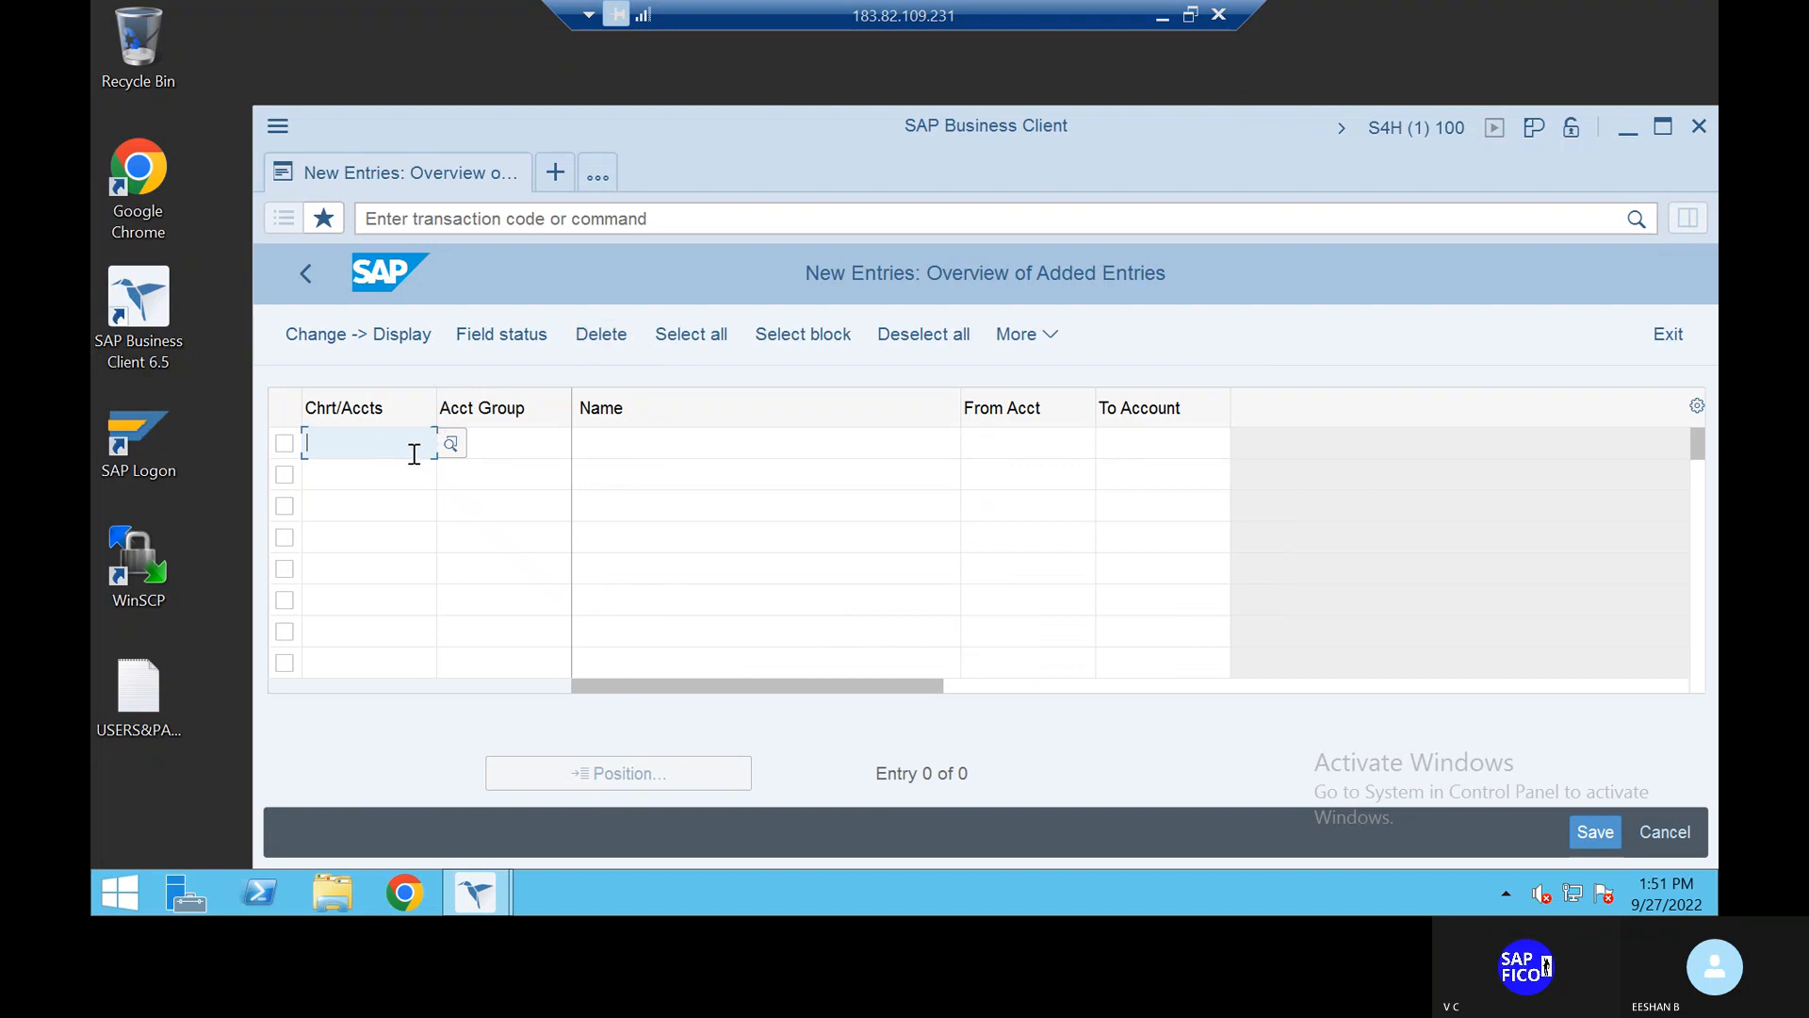
Step: Fill in chart of accounts TAOC, account group EXP and name EXPENSES
left_click(447, 447)
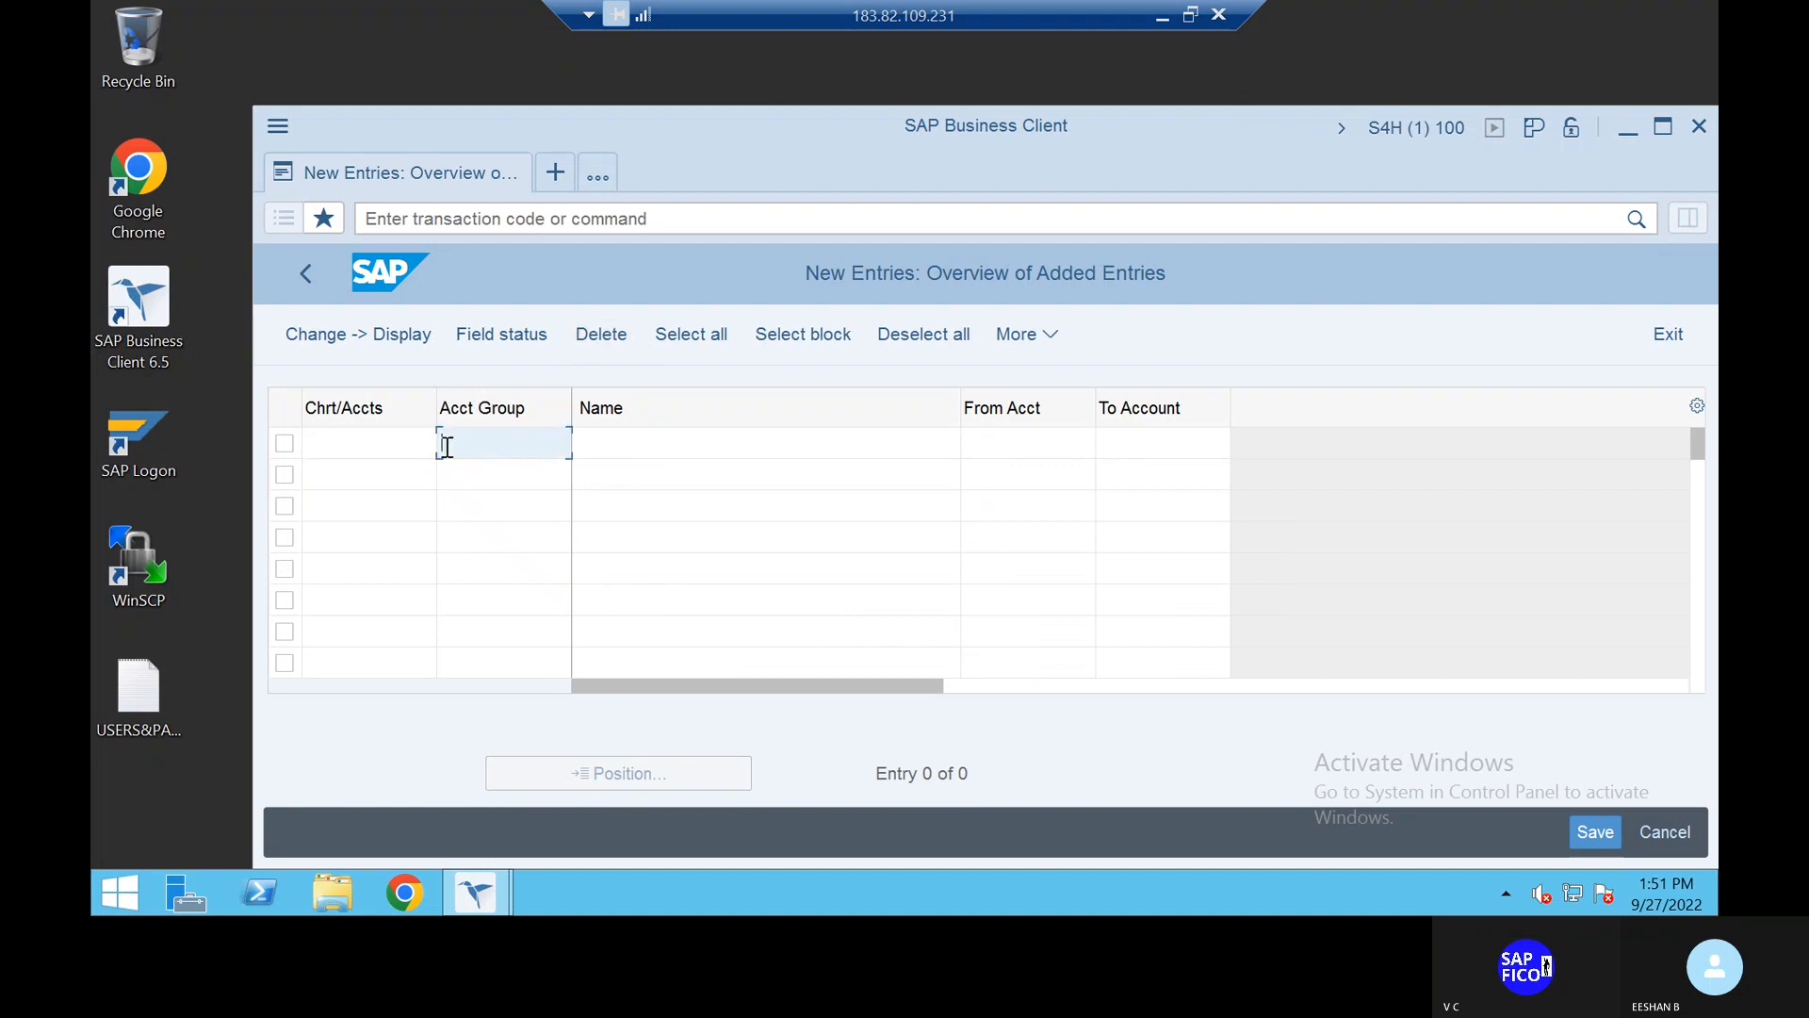
left_click(341, 447)
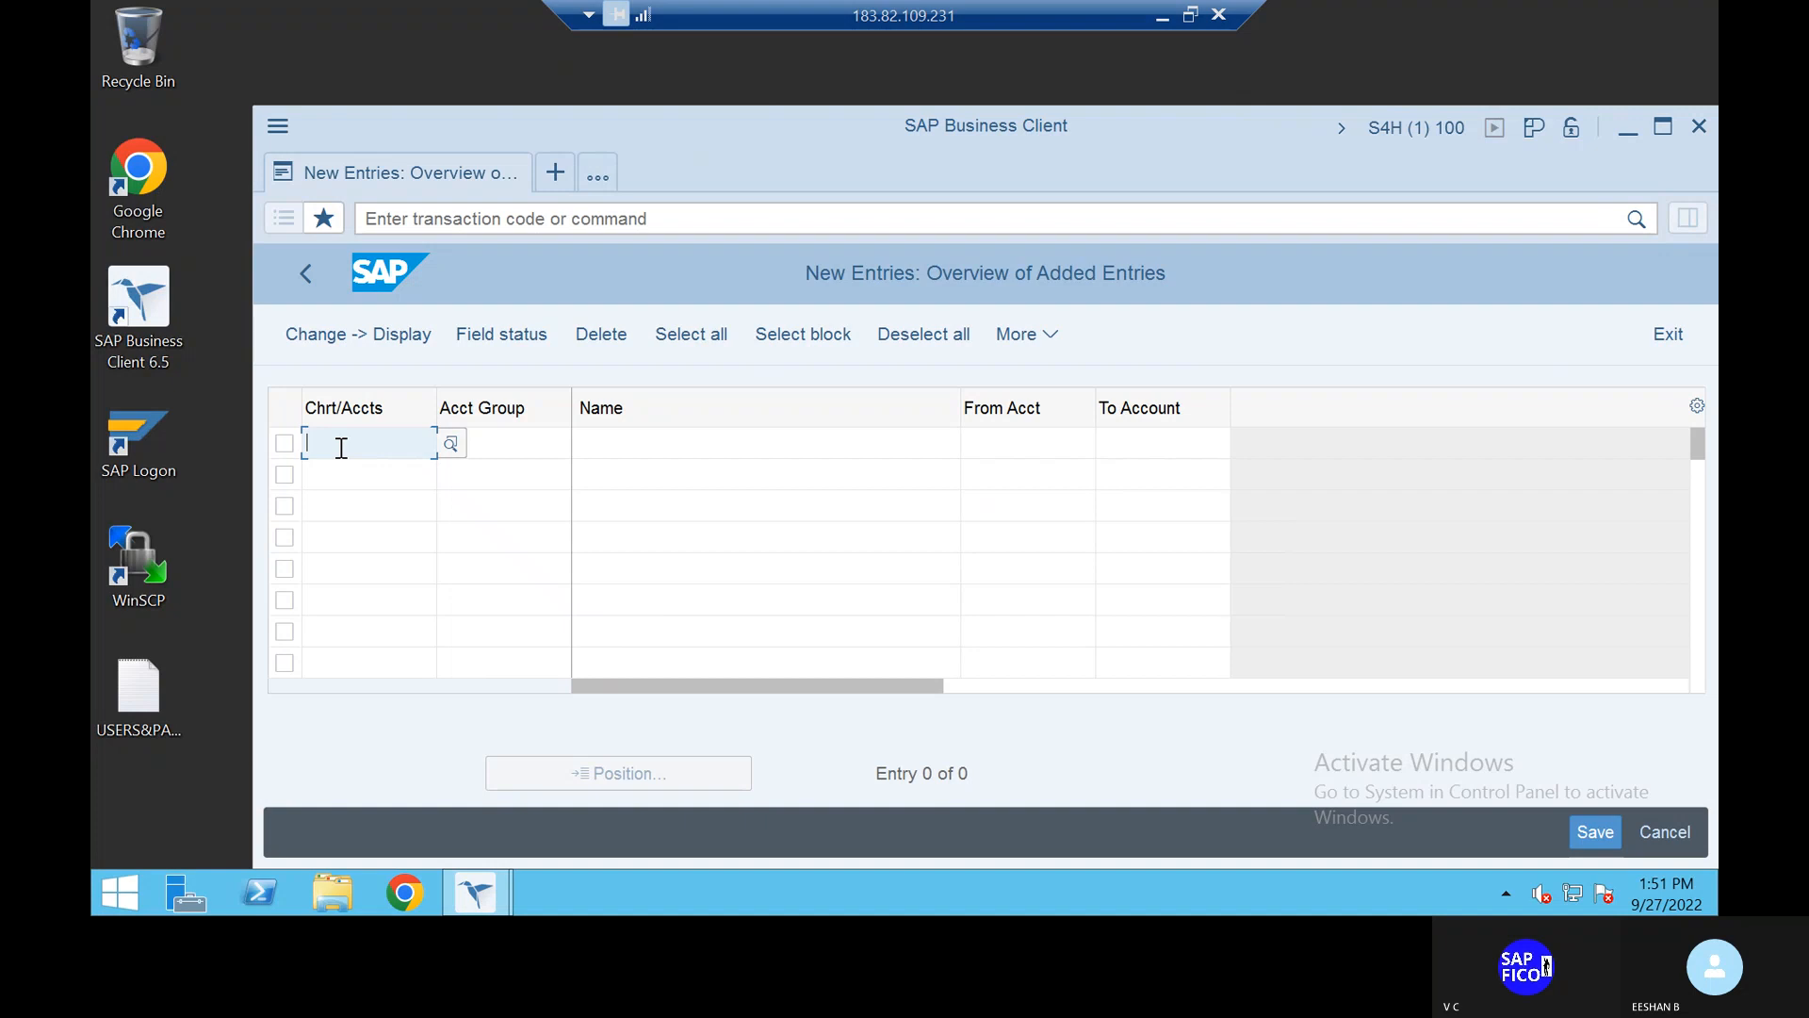
type("taoc")
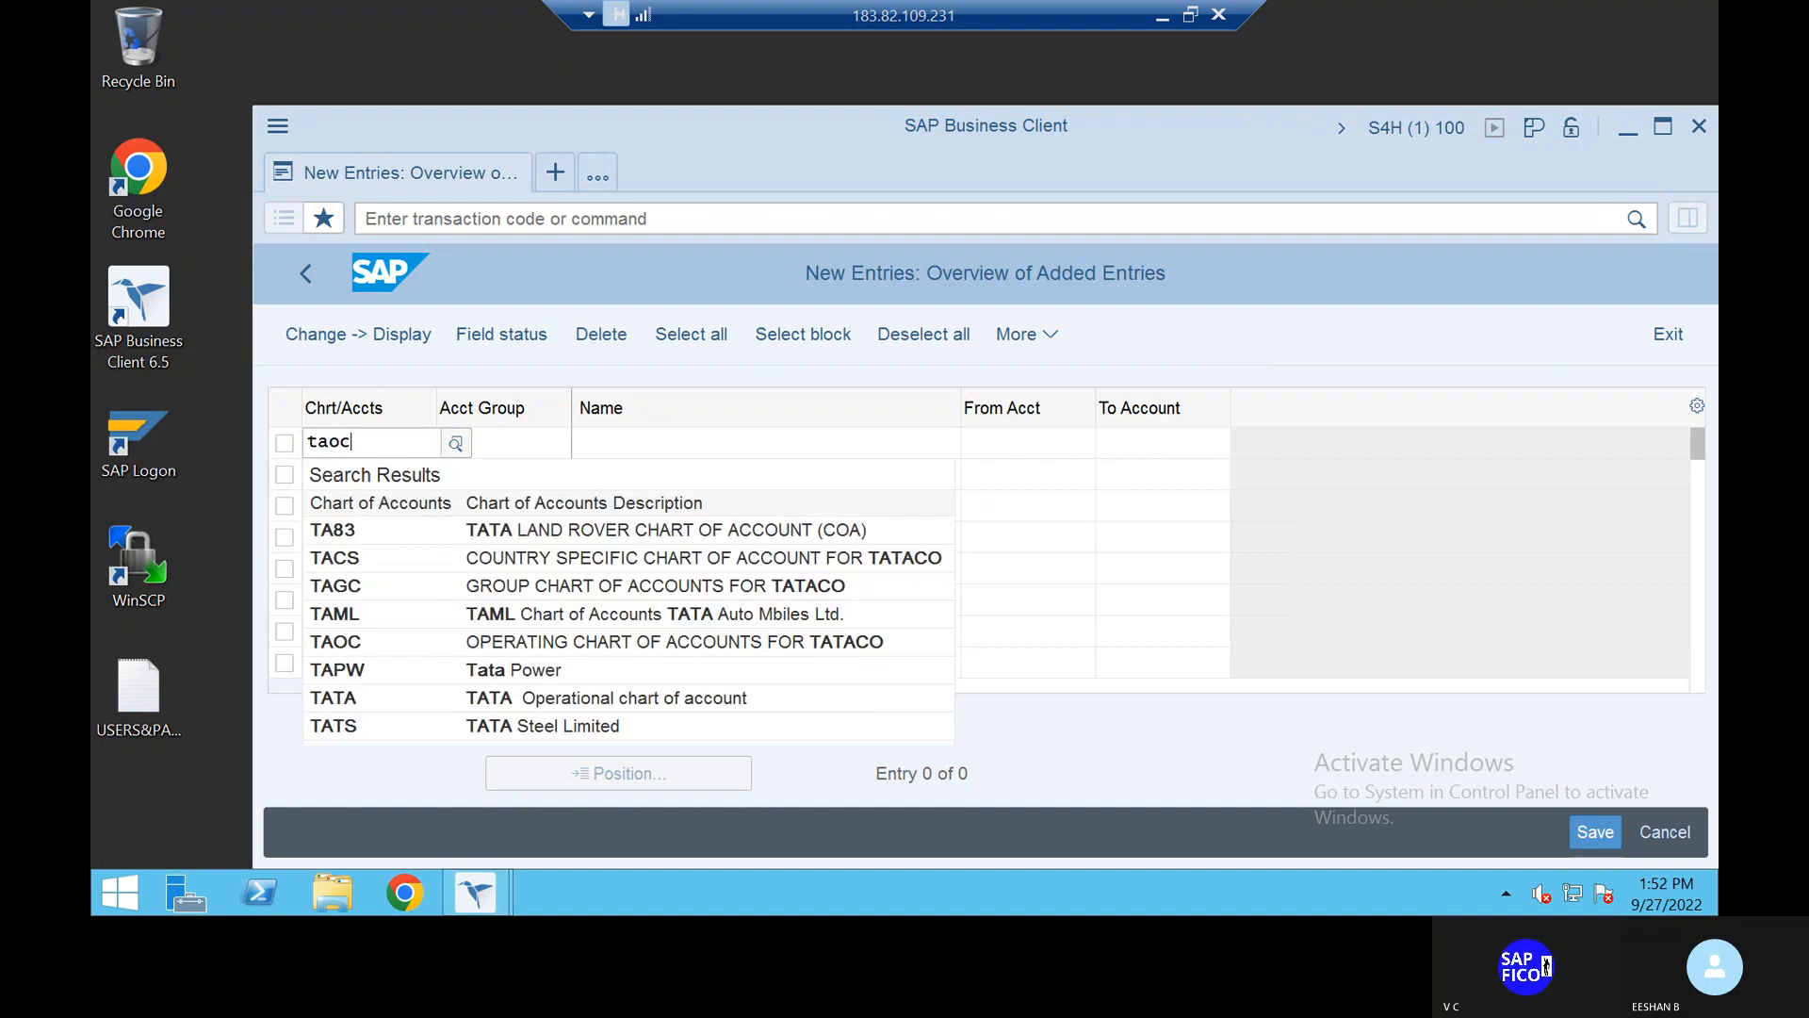
left_click(390, 535)
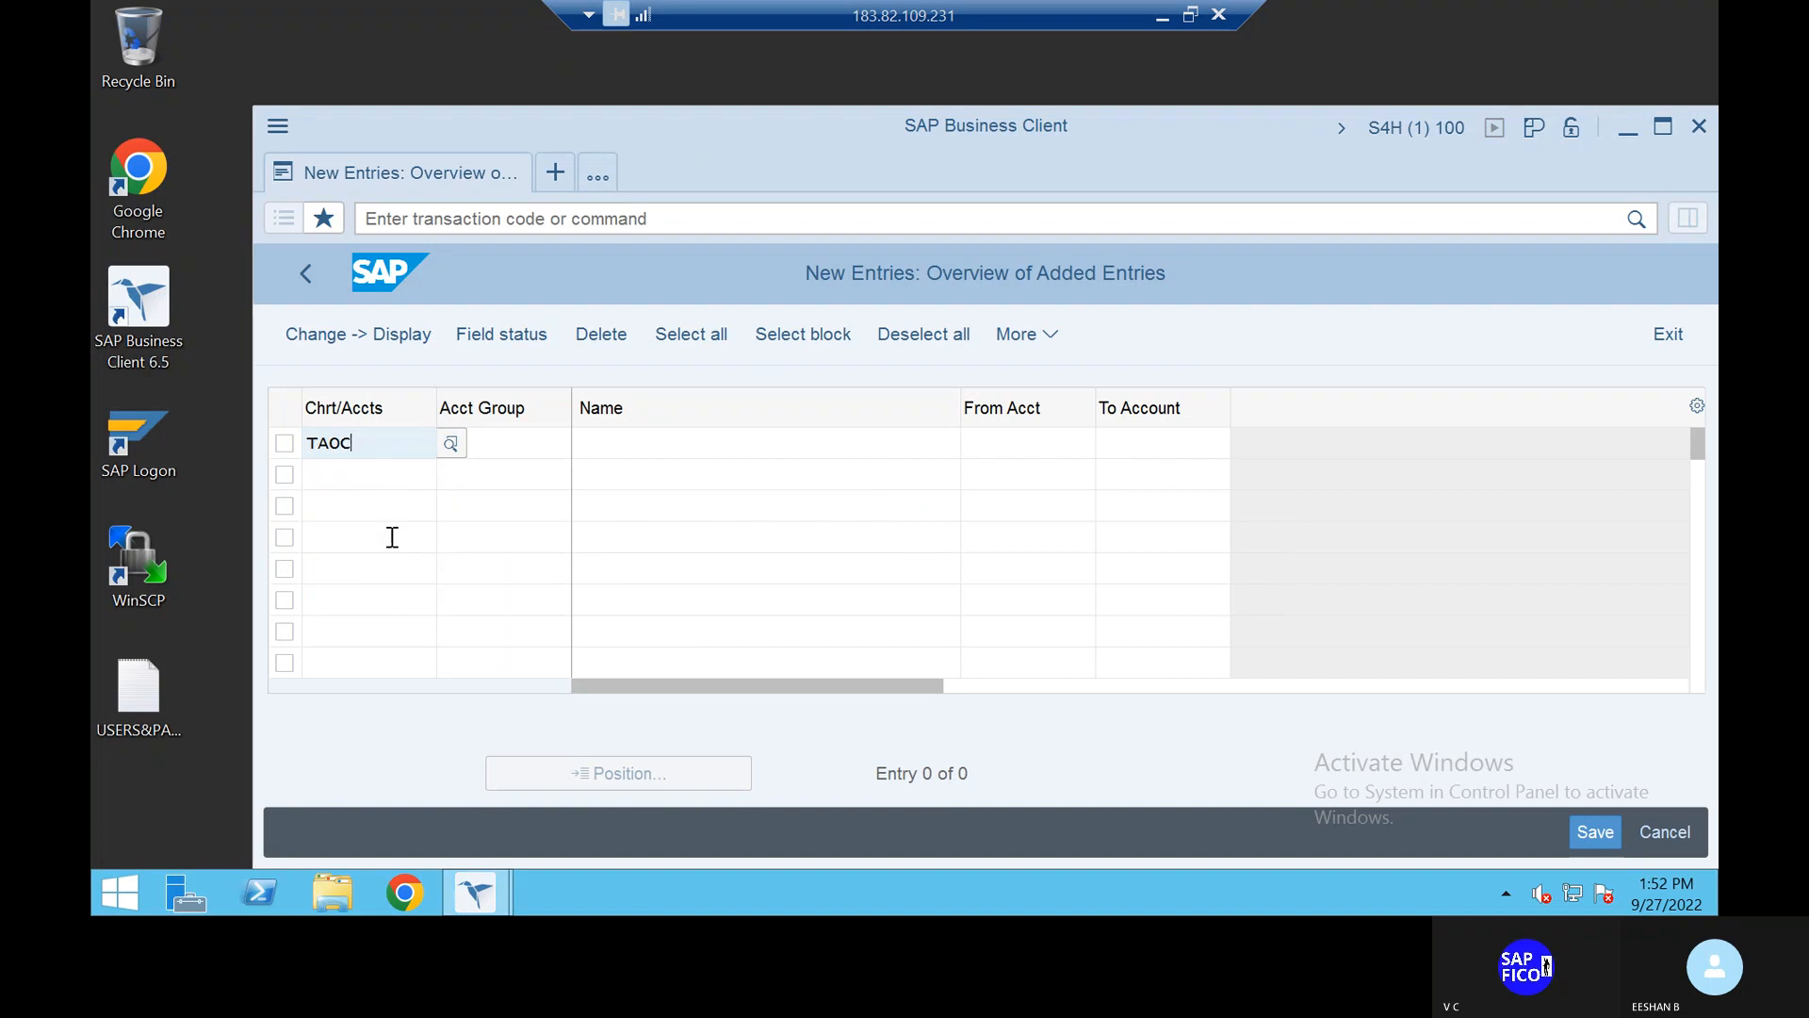
left_click(509, 443)
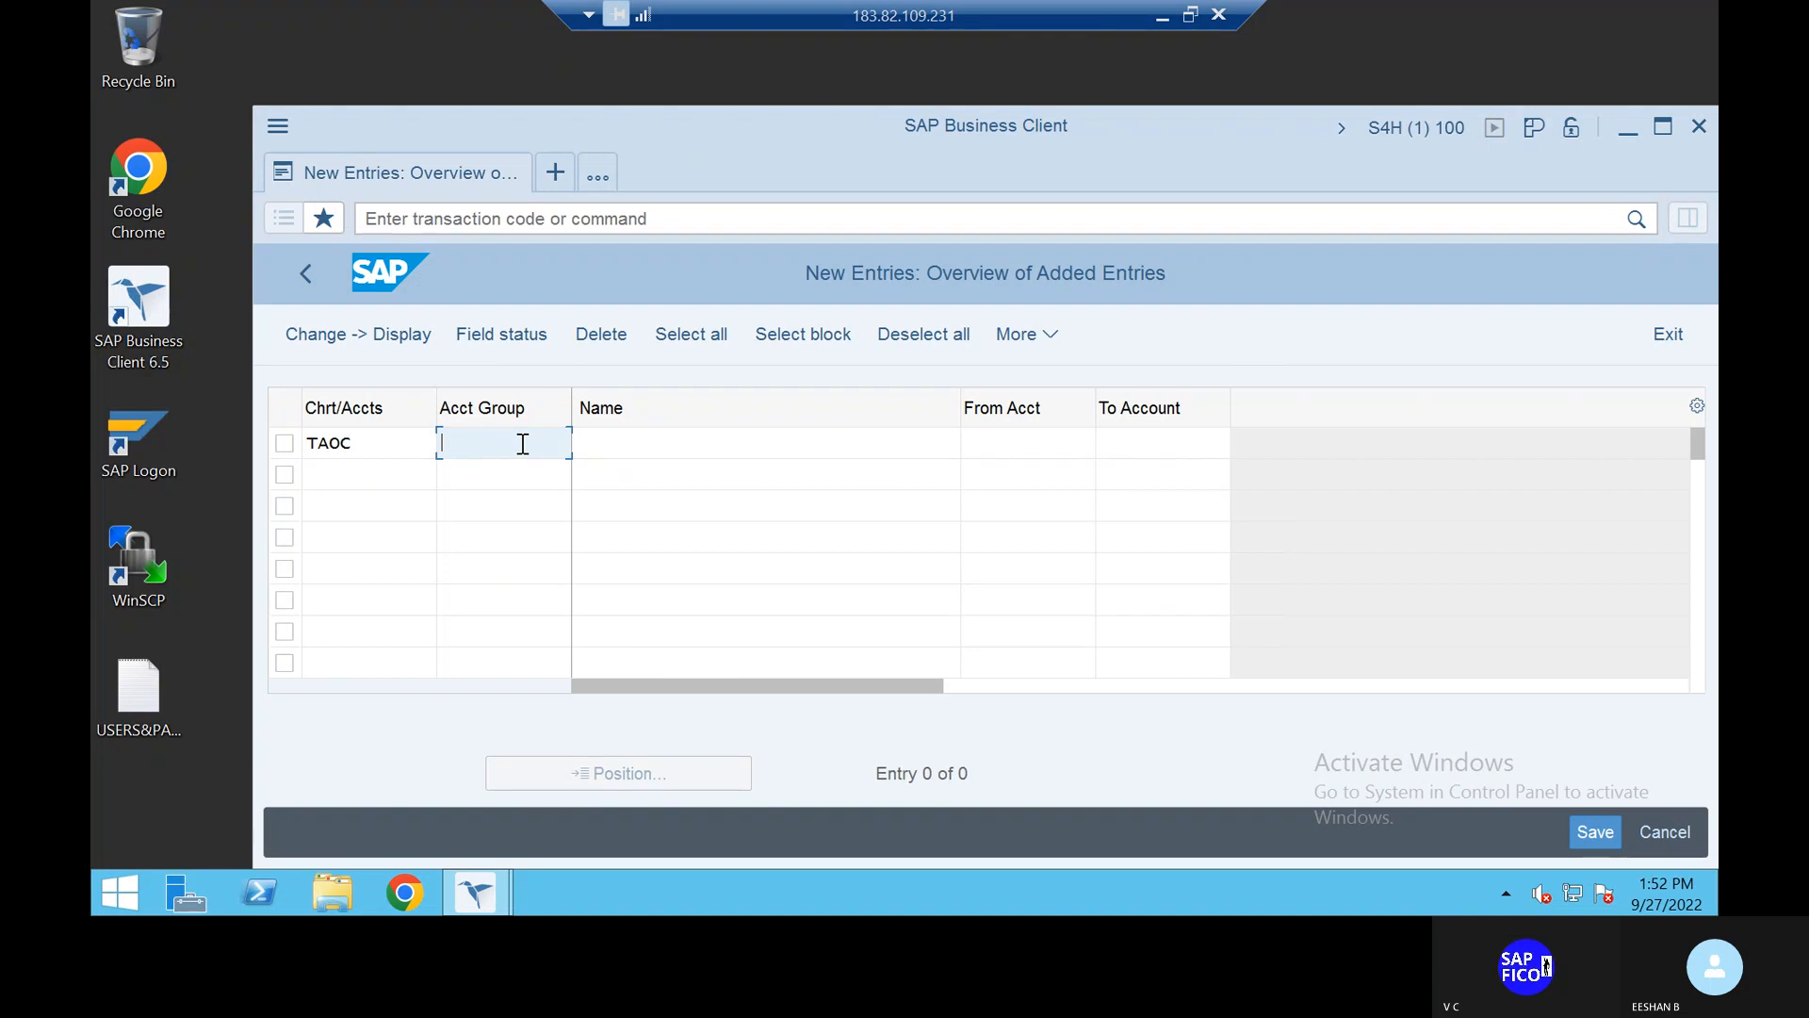
type("expe")
key("BackSpace")
key("BackSpace")
key("BackSpace")
key("BackSpace")
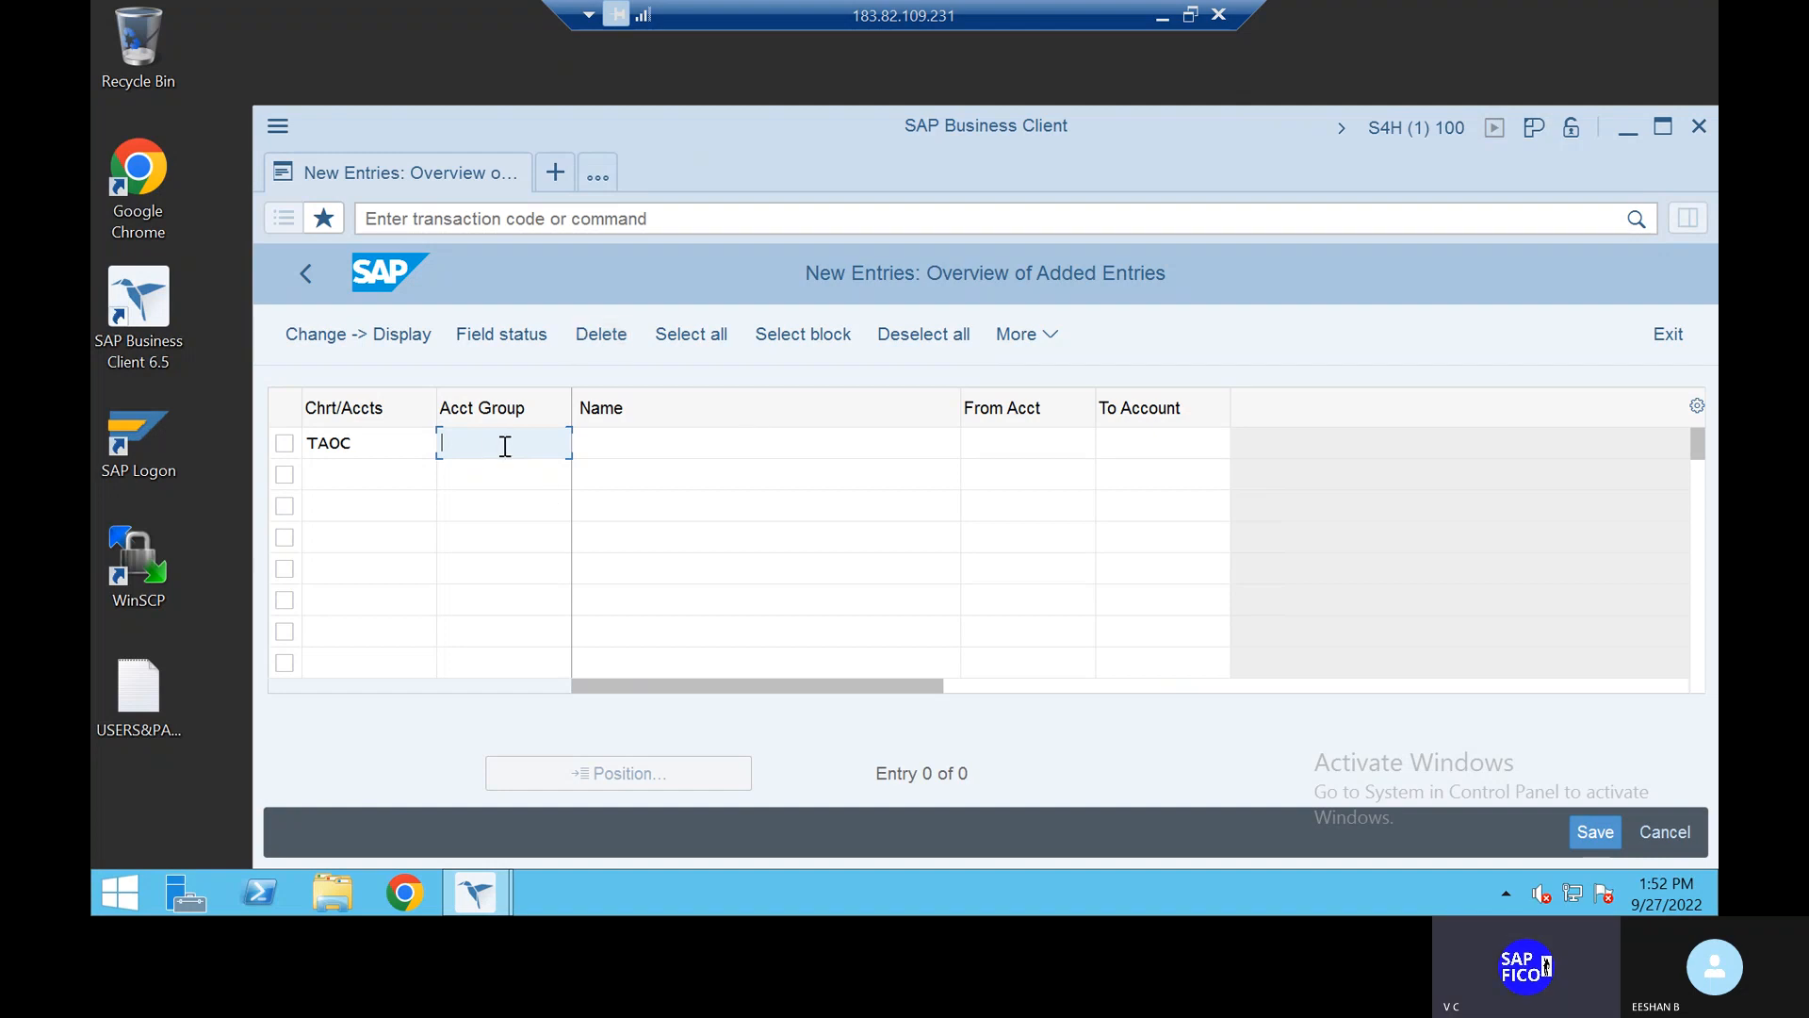
type("EXPE")
key("BackSpace")
left_click(664, 450)
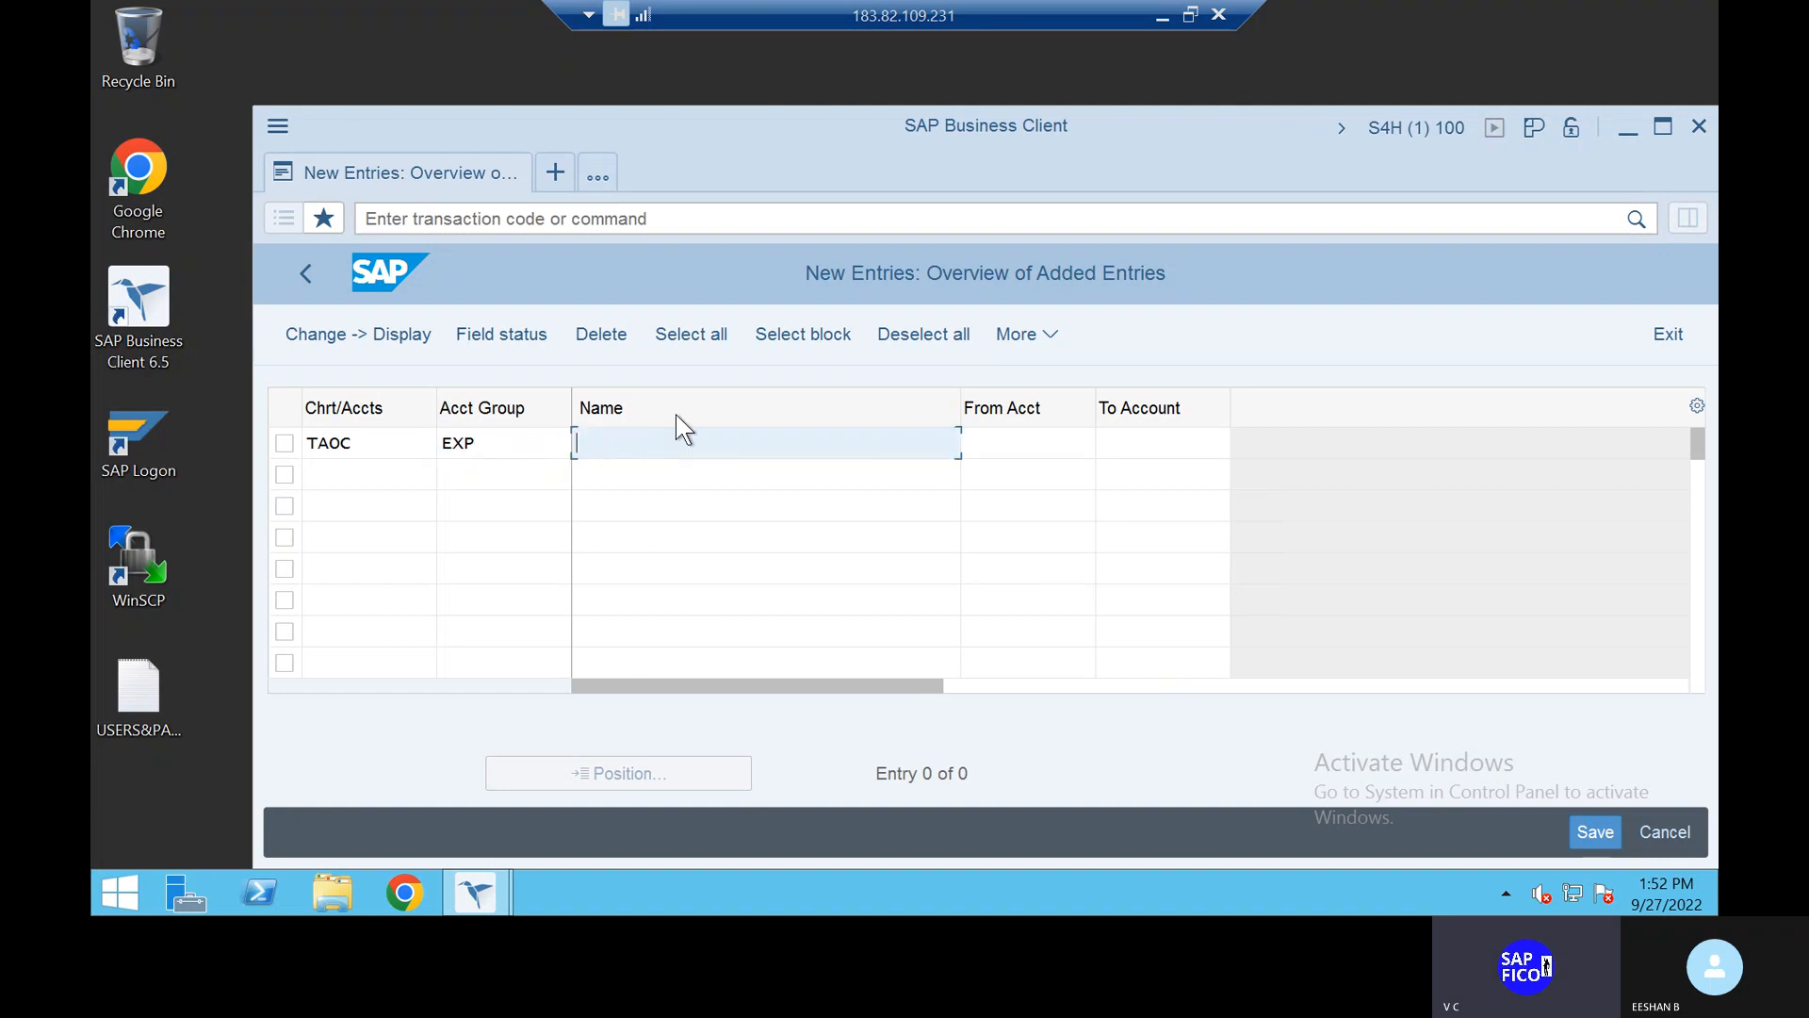
type("EXPENSE")
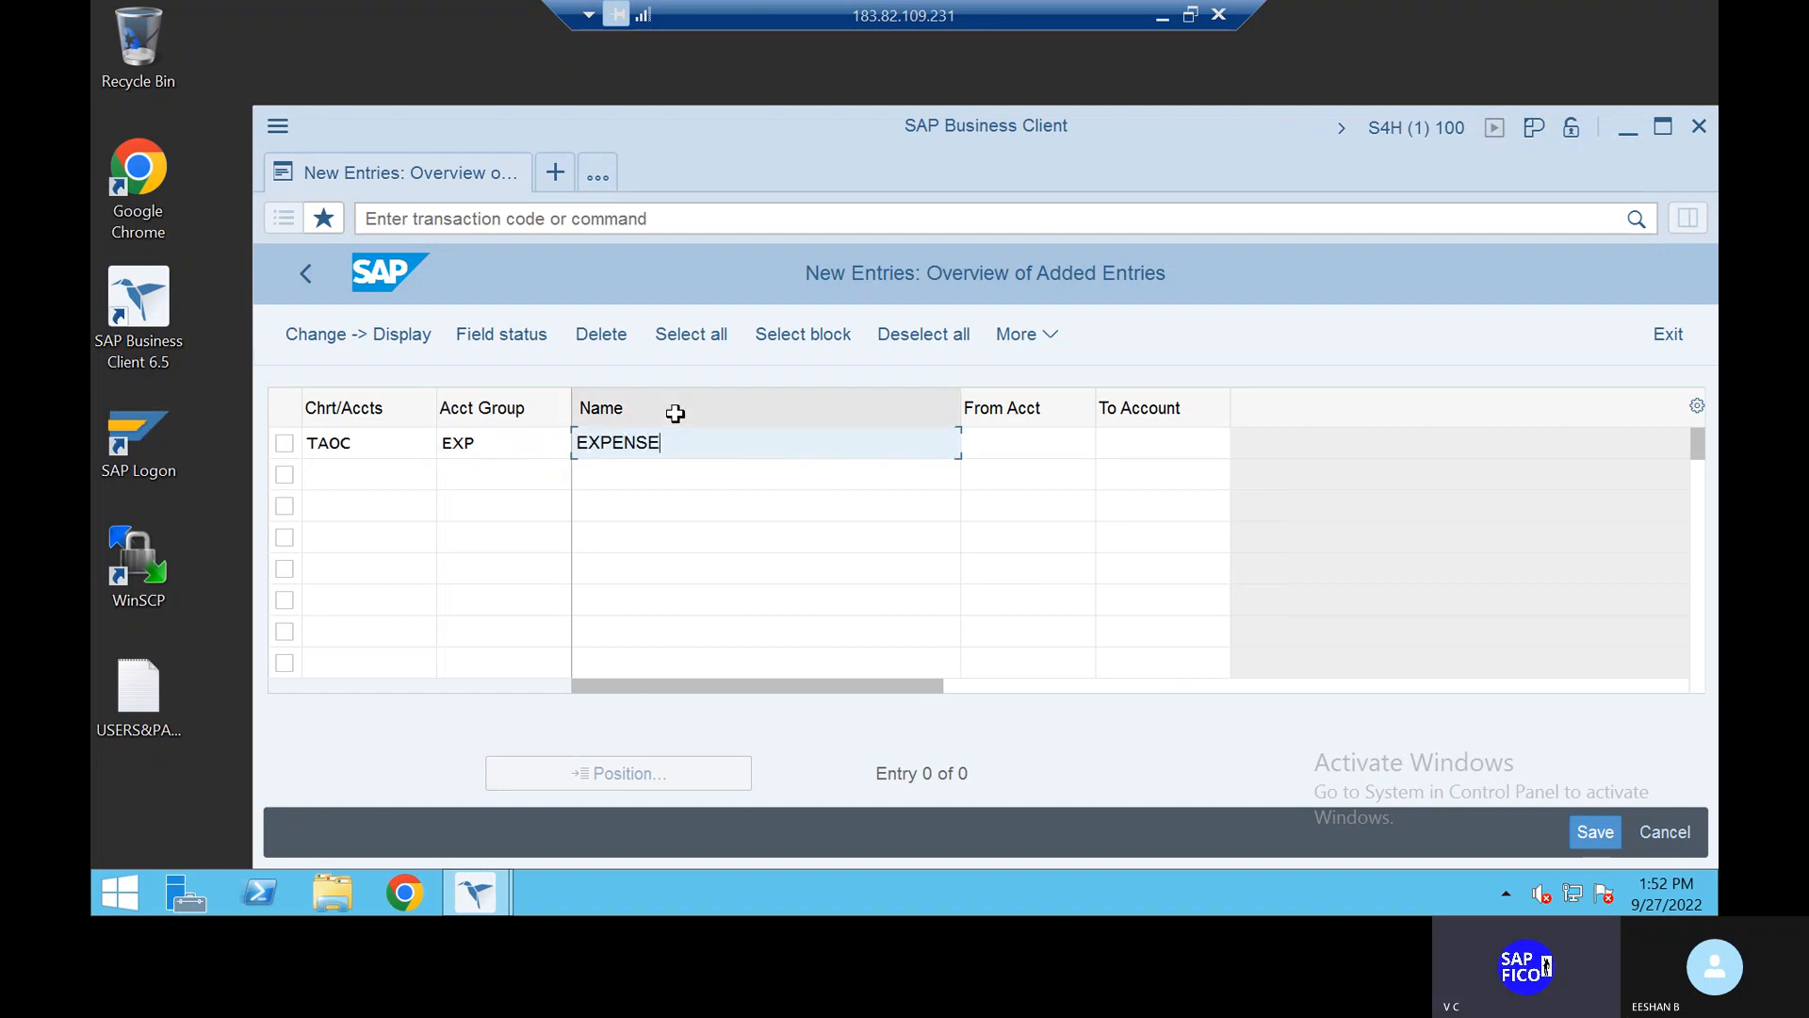
key("BackSpace")
key("BackSpace")
type("SES")
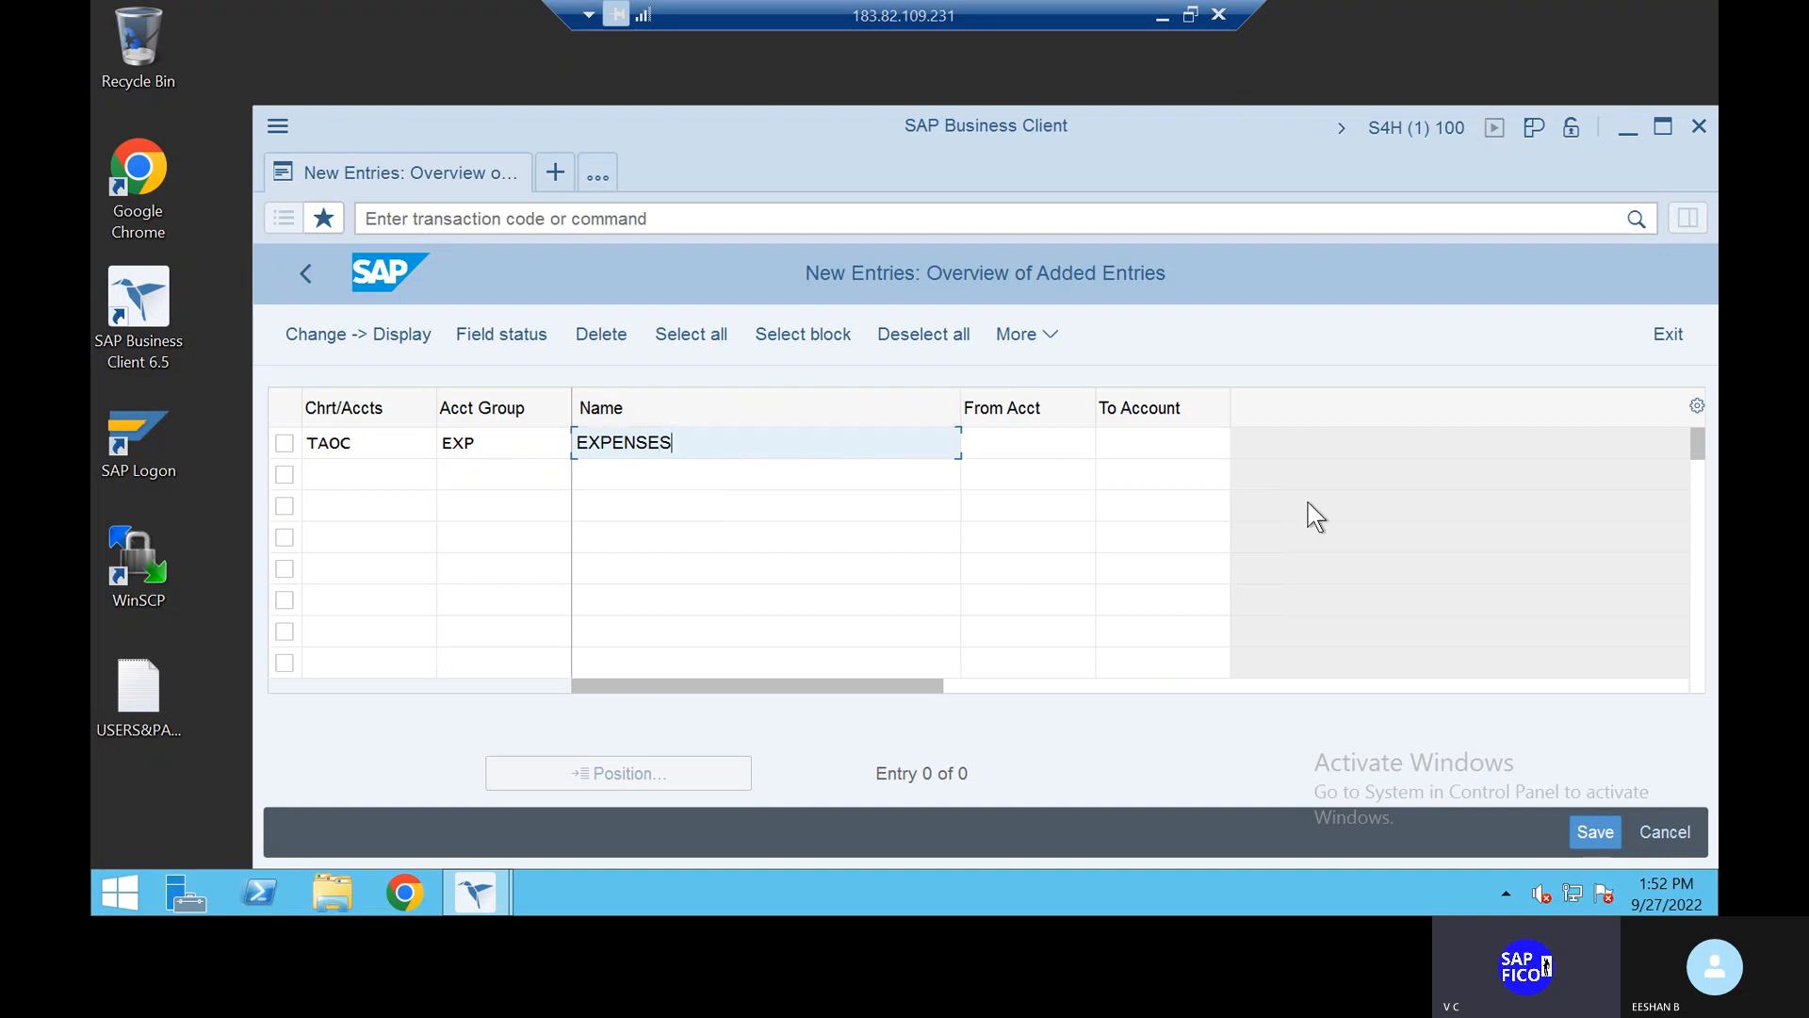
Step: Set the account range 100400 to 100499 and confirm the new row
left_click(1044, 451)
type("100")
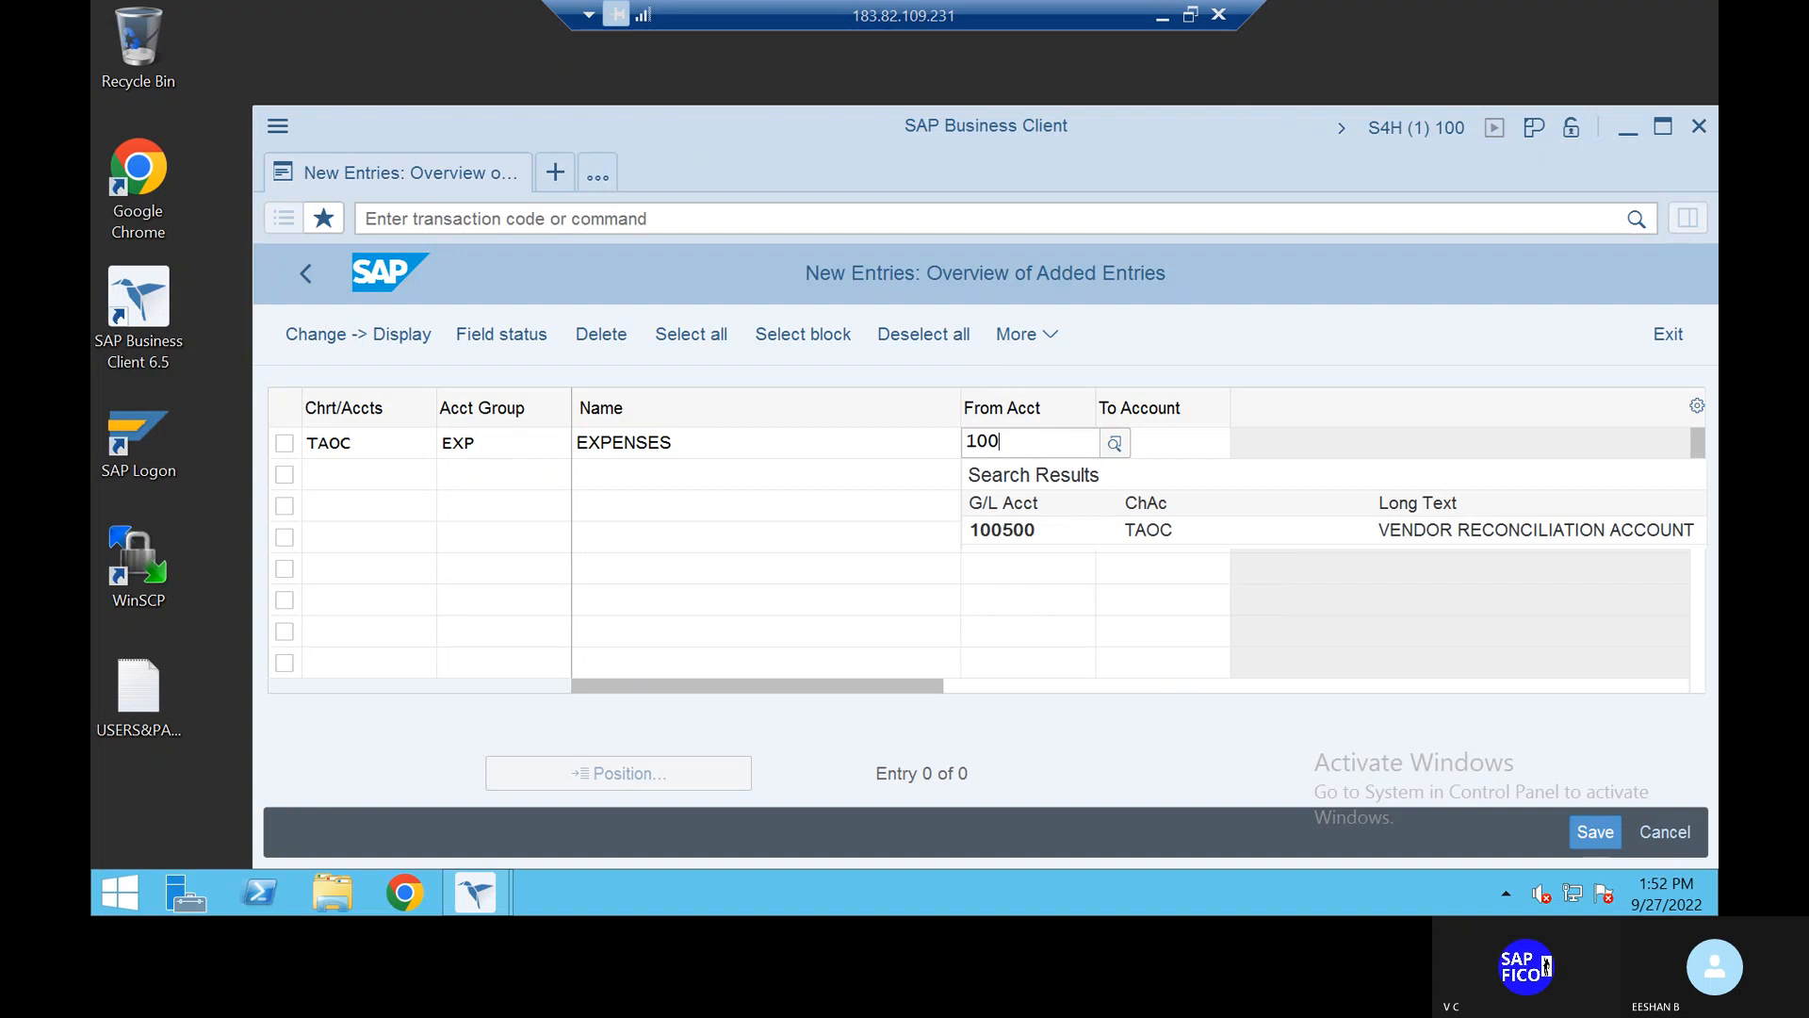
type("400")
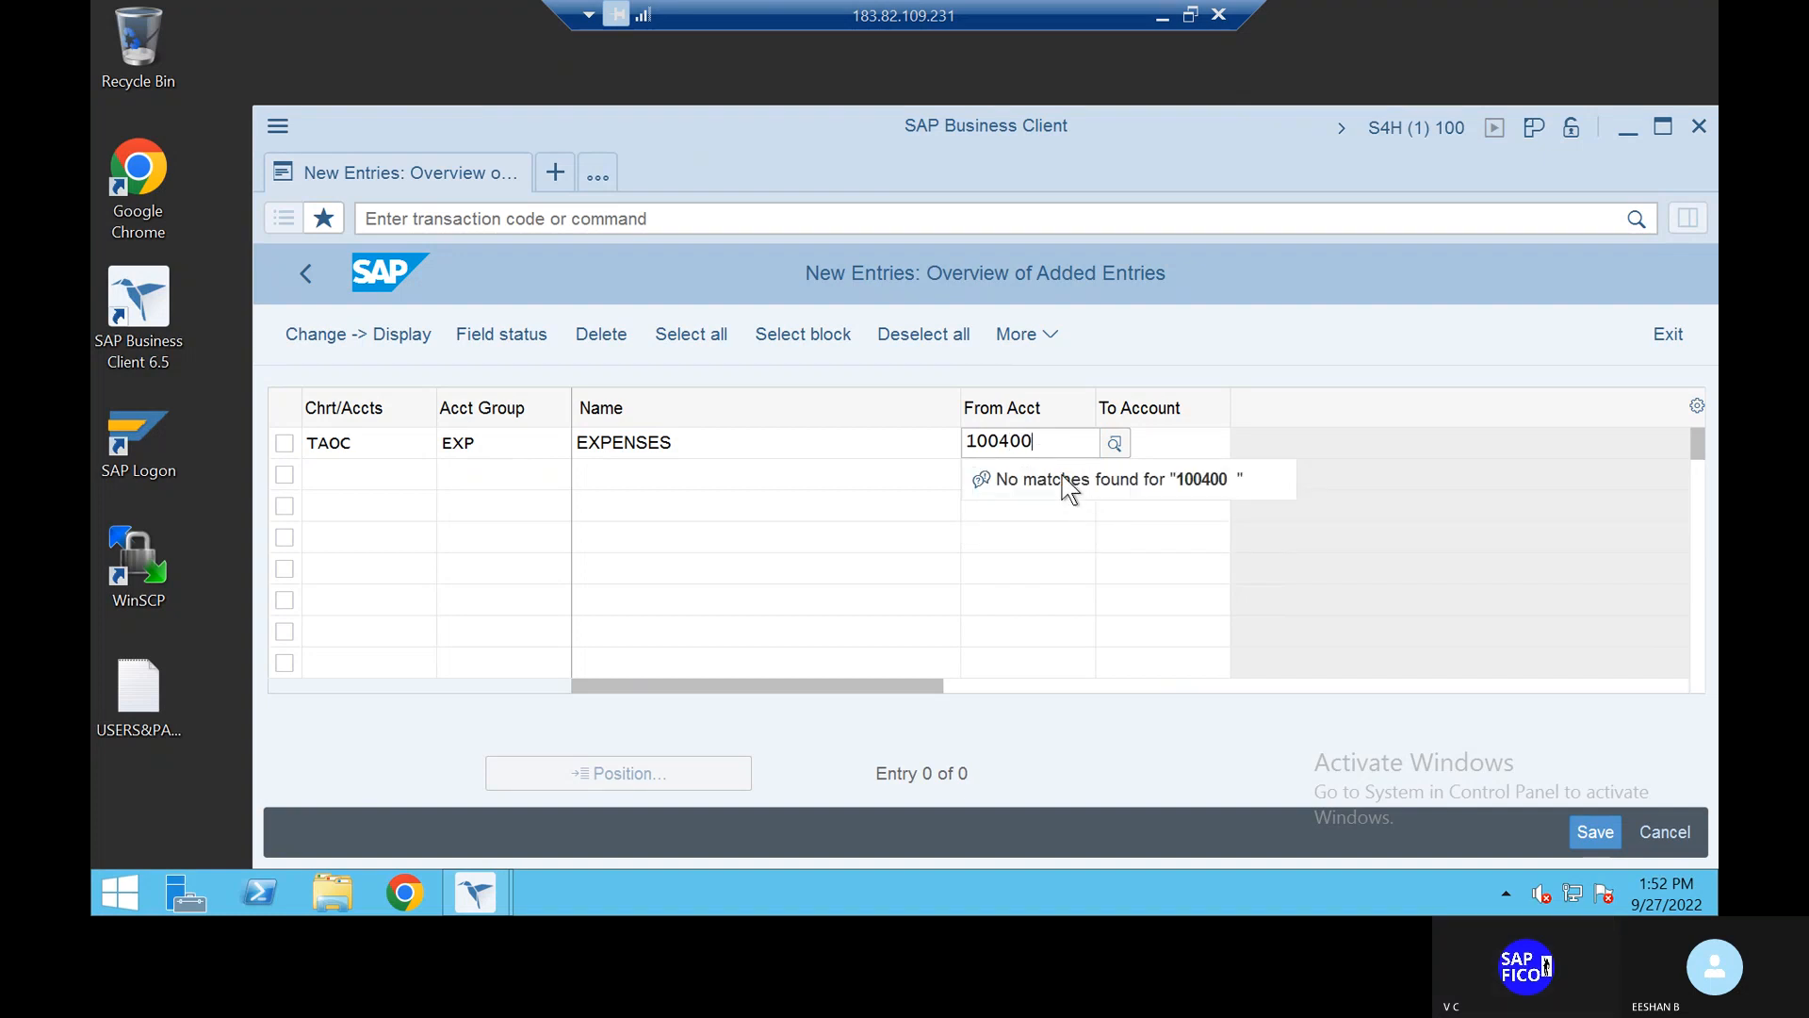
left_click(1166, 434)
type("100499")
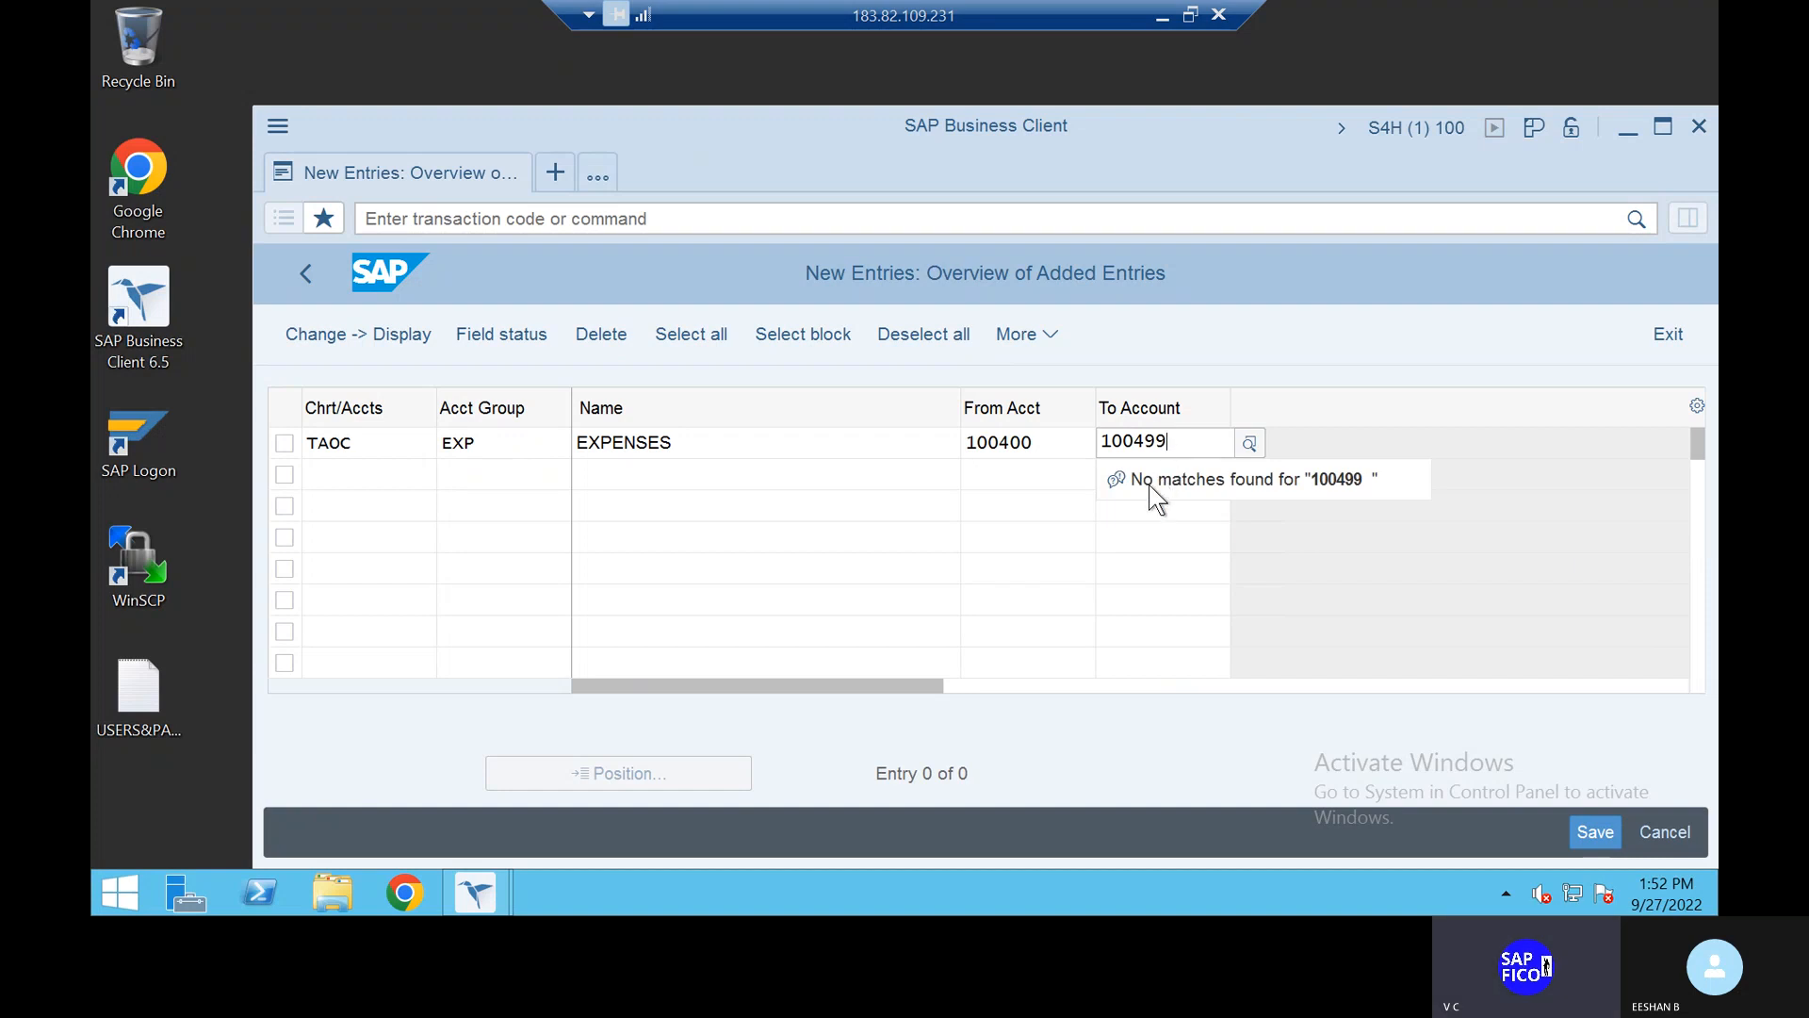
left_click(1424, 558)
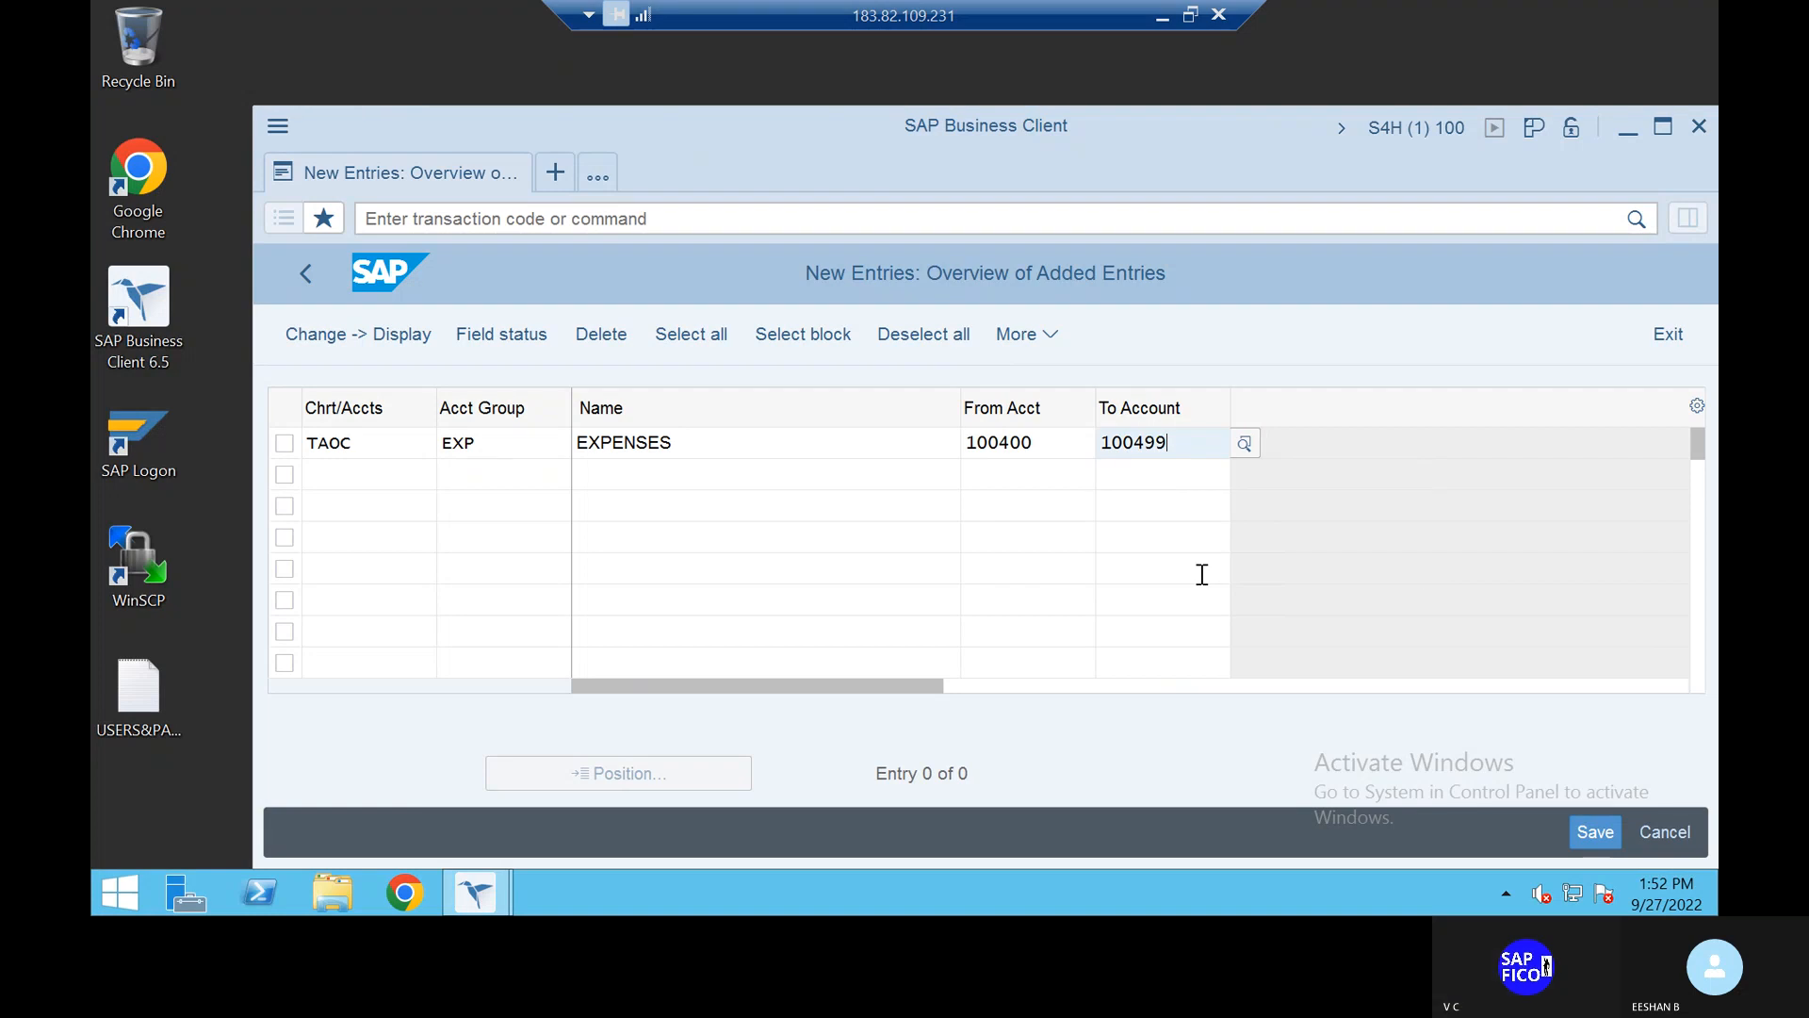
key("Return")
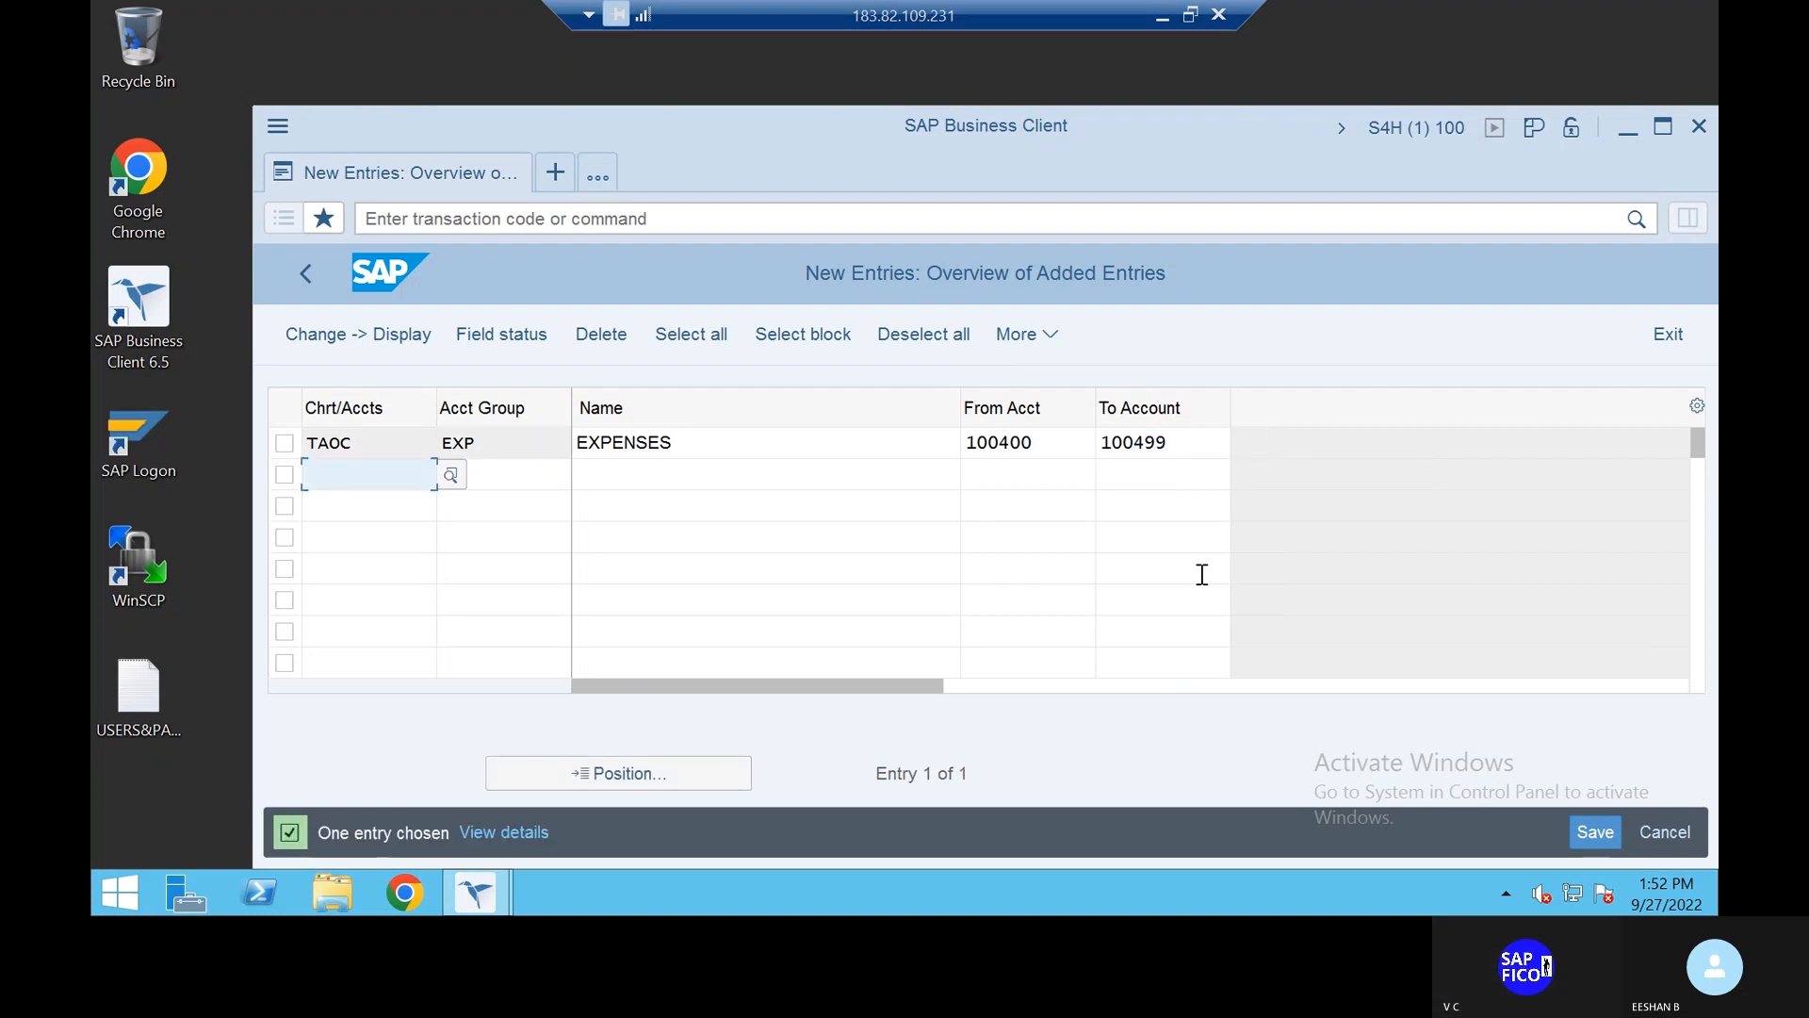
Step: Save the EXP EXPENSES account group, accepting the customizing request
left_click(1595, 832)
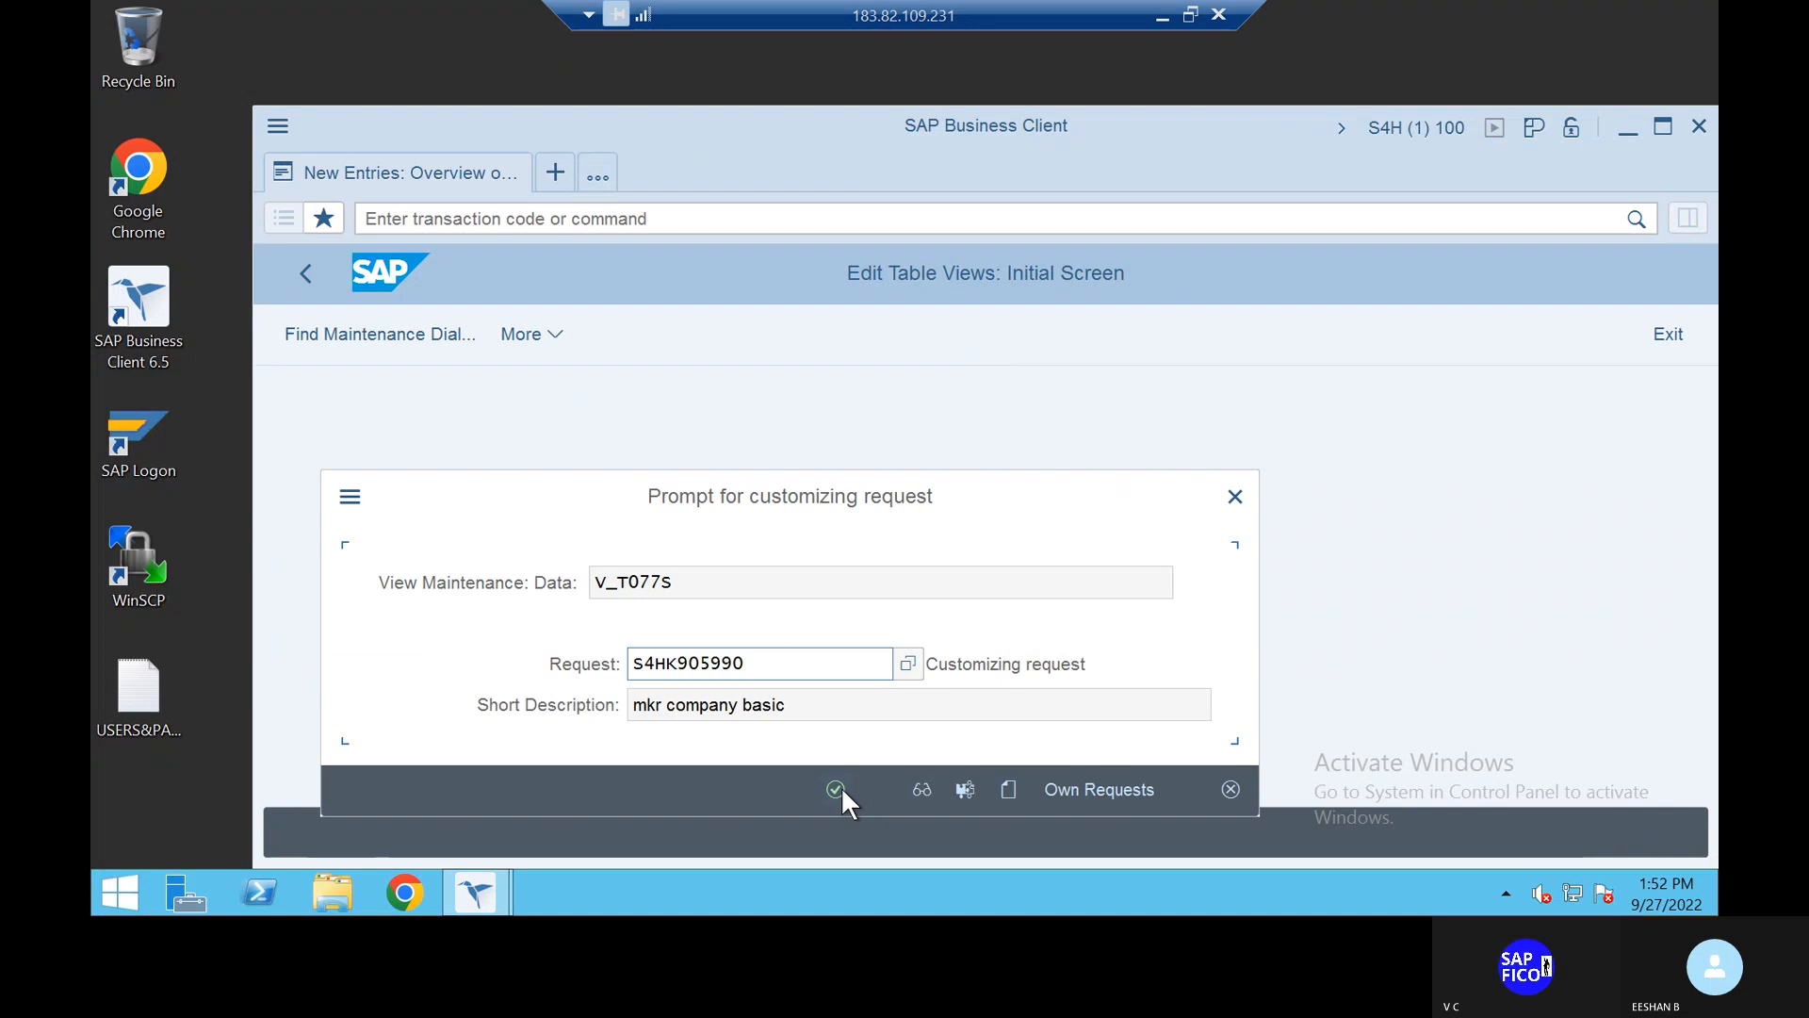
left_click(837, 789)
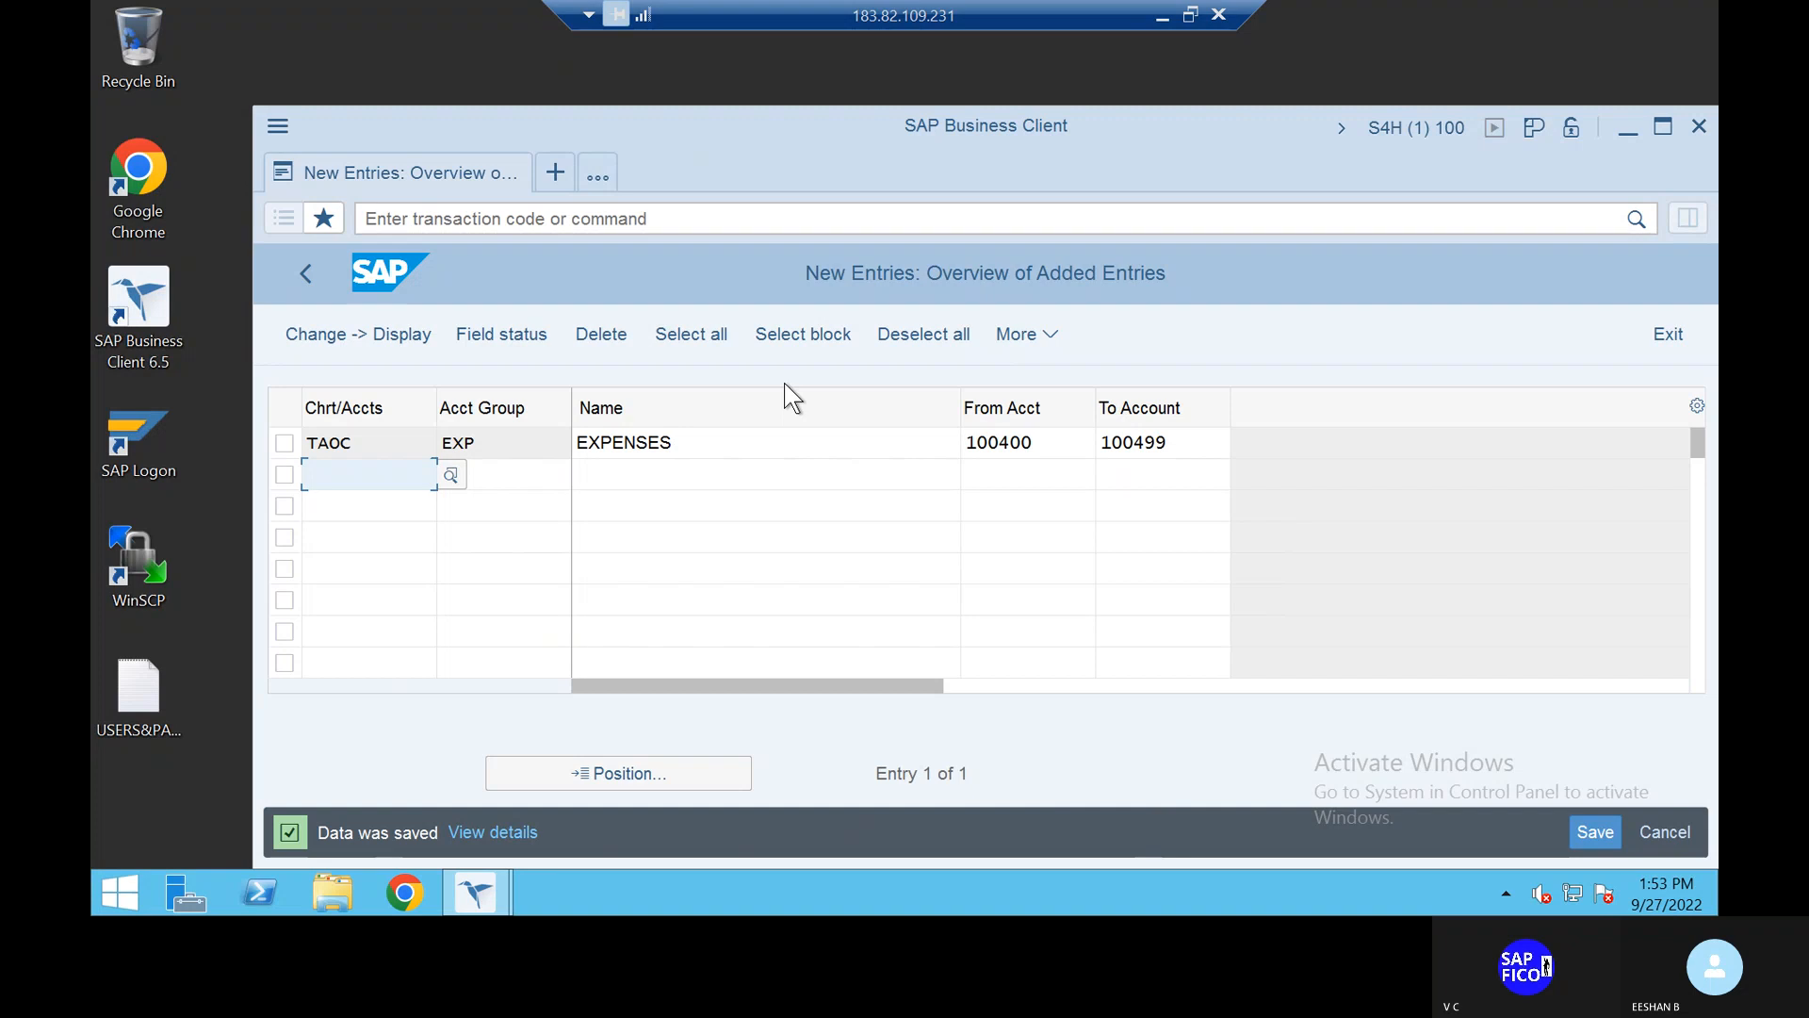
left_click(483, 218)
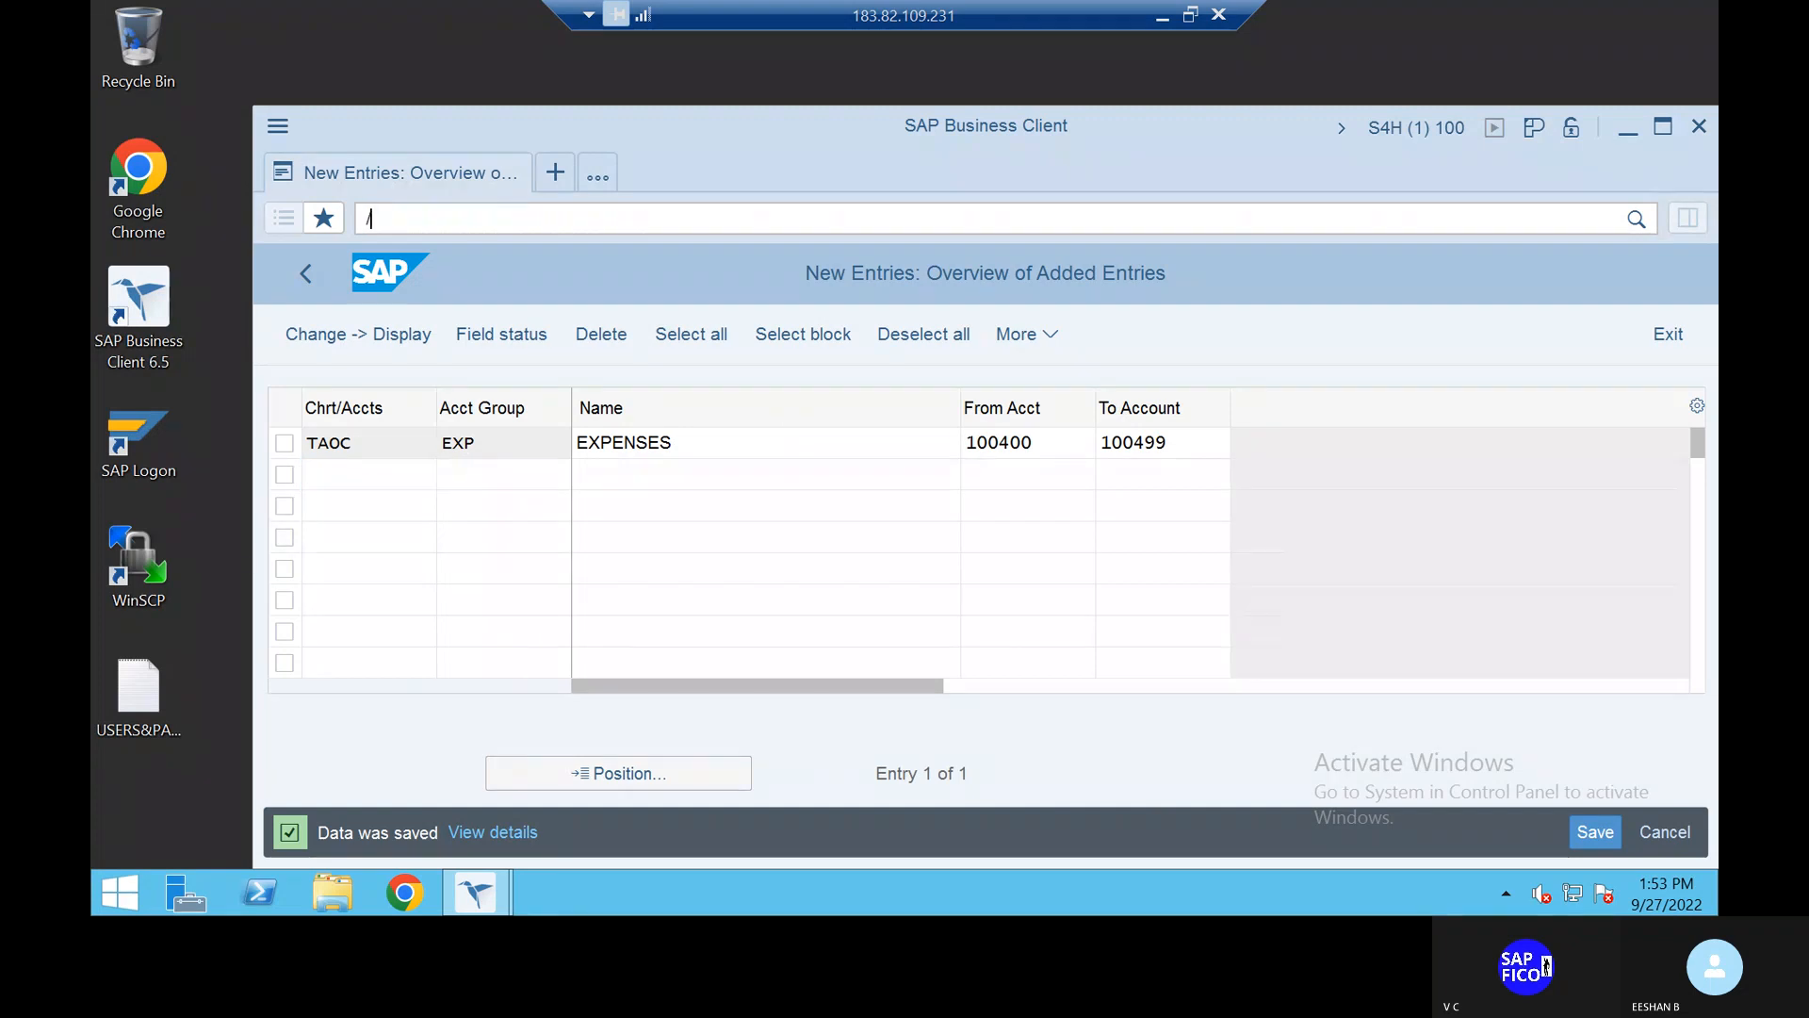
Step: Run FS00 for VRK1's account tree, then cancel a Find for account 100400
left_click(483, 218)
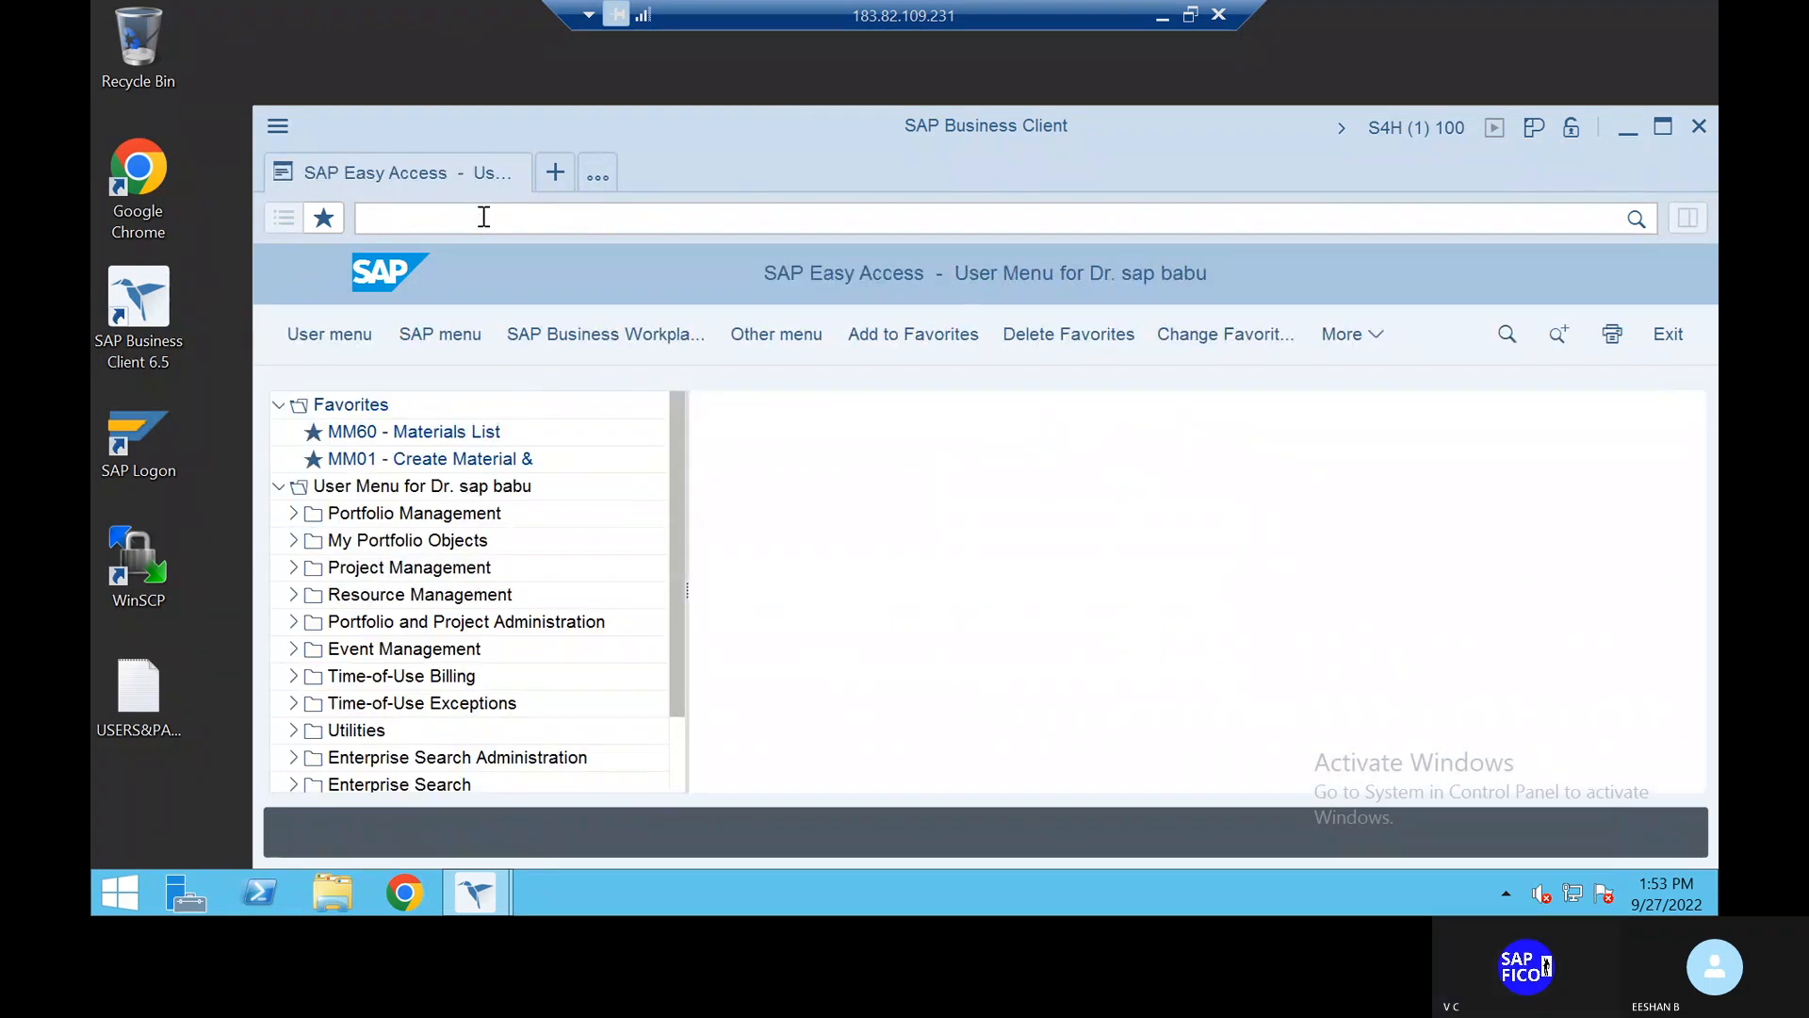
type("FS00")
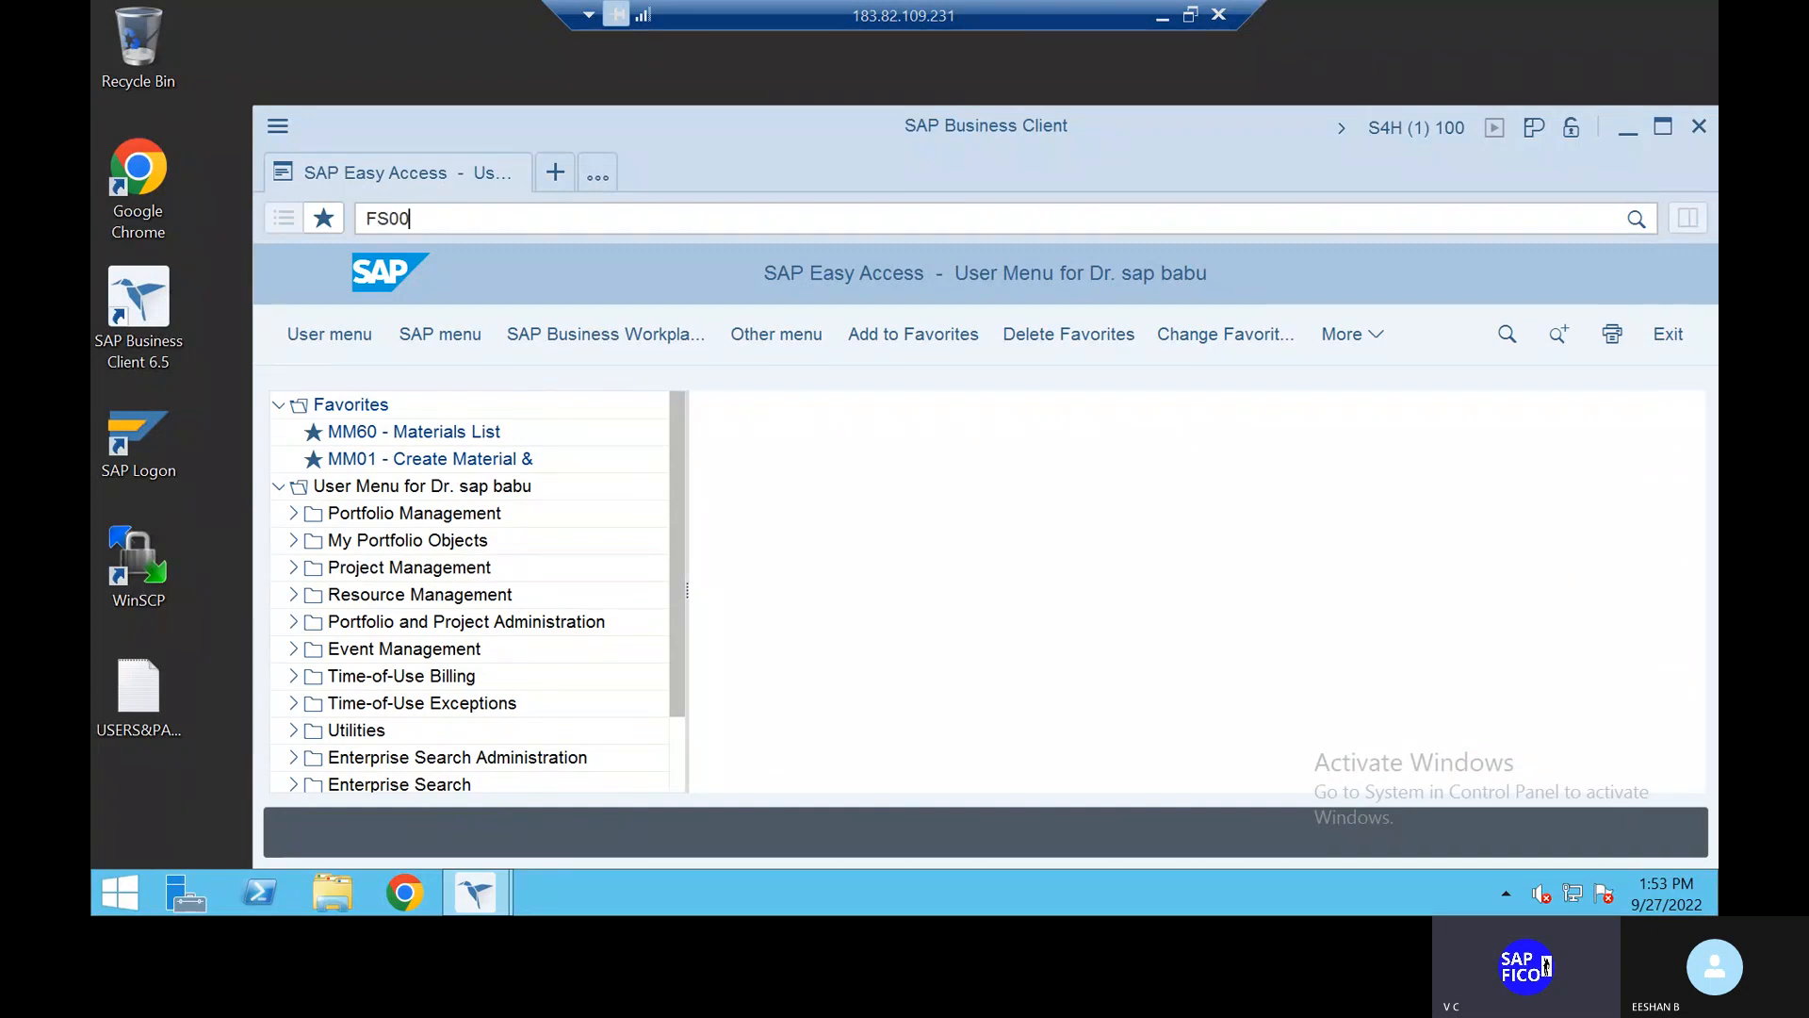
key("Return")
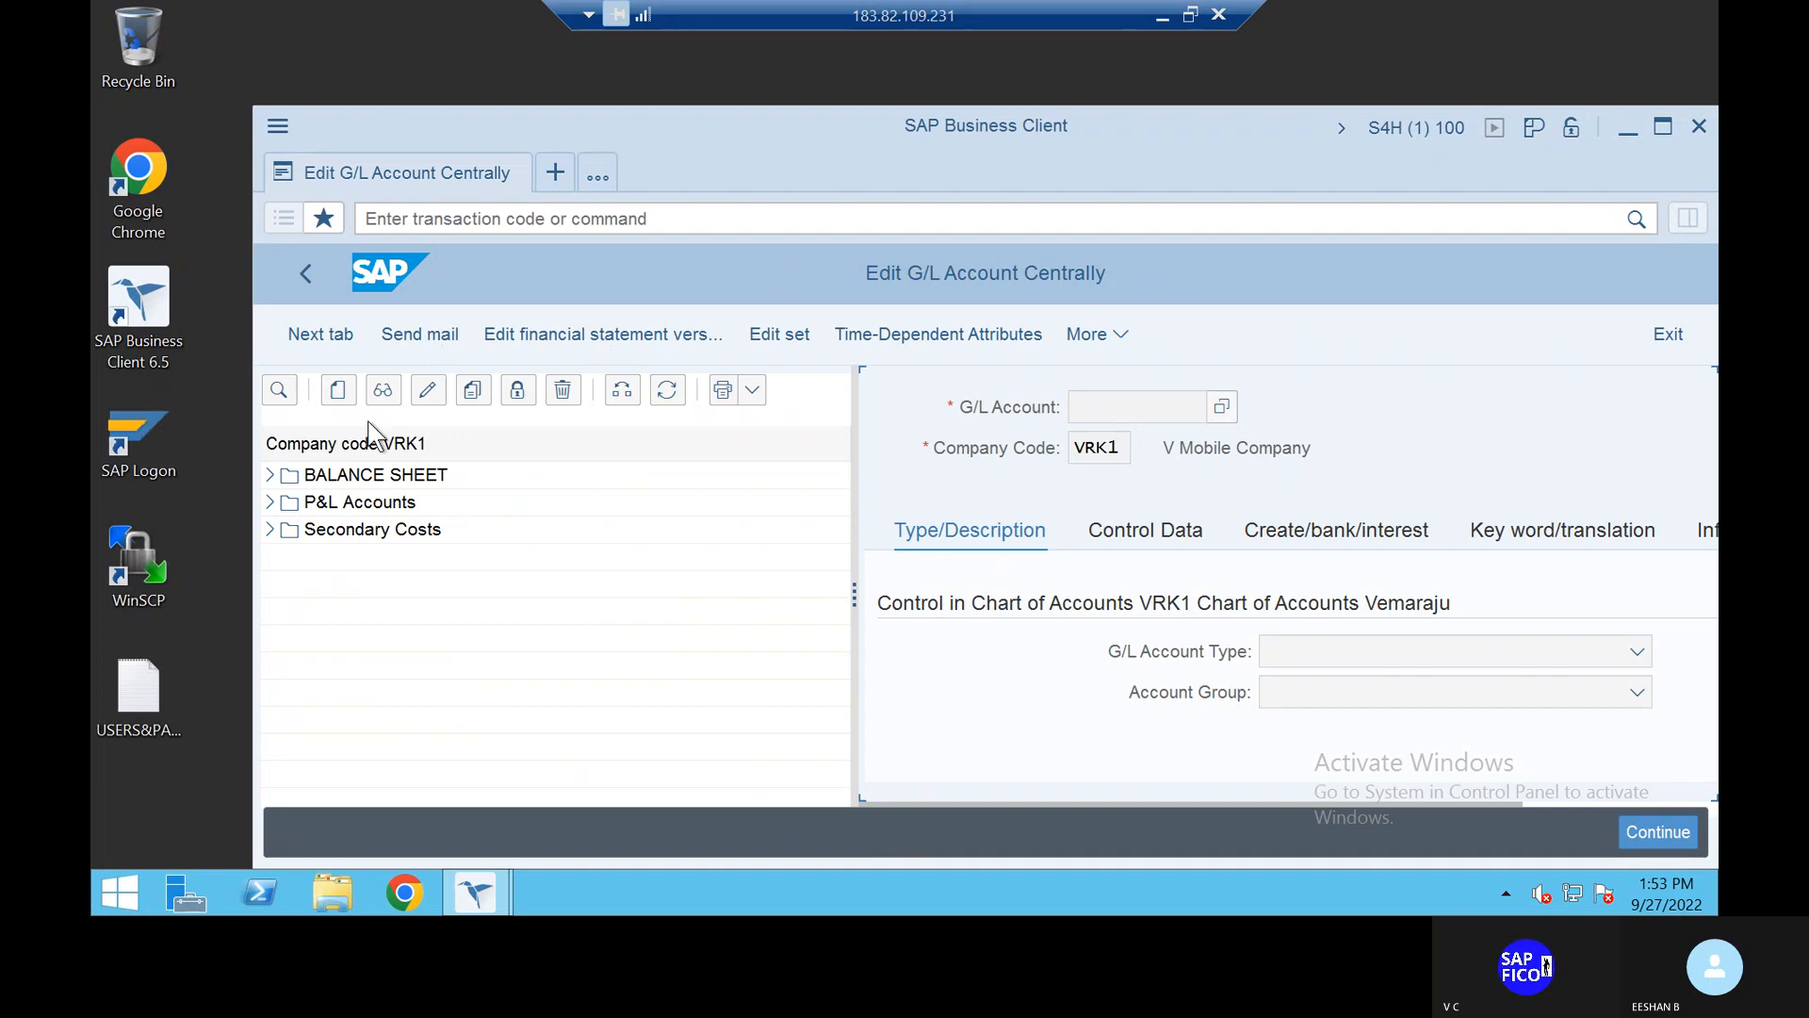
left_click(337, 392)
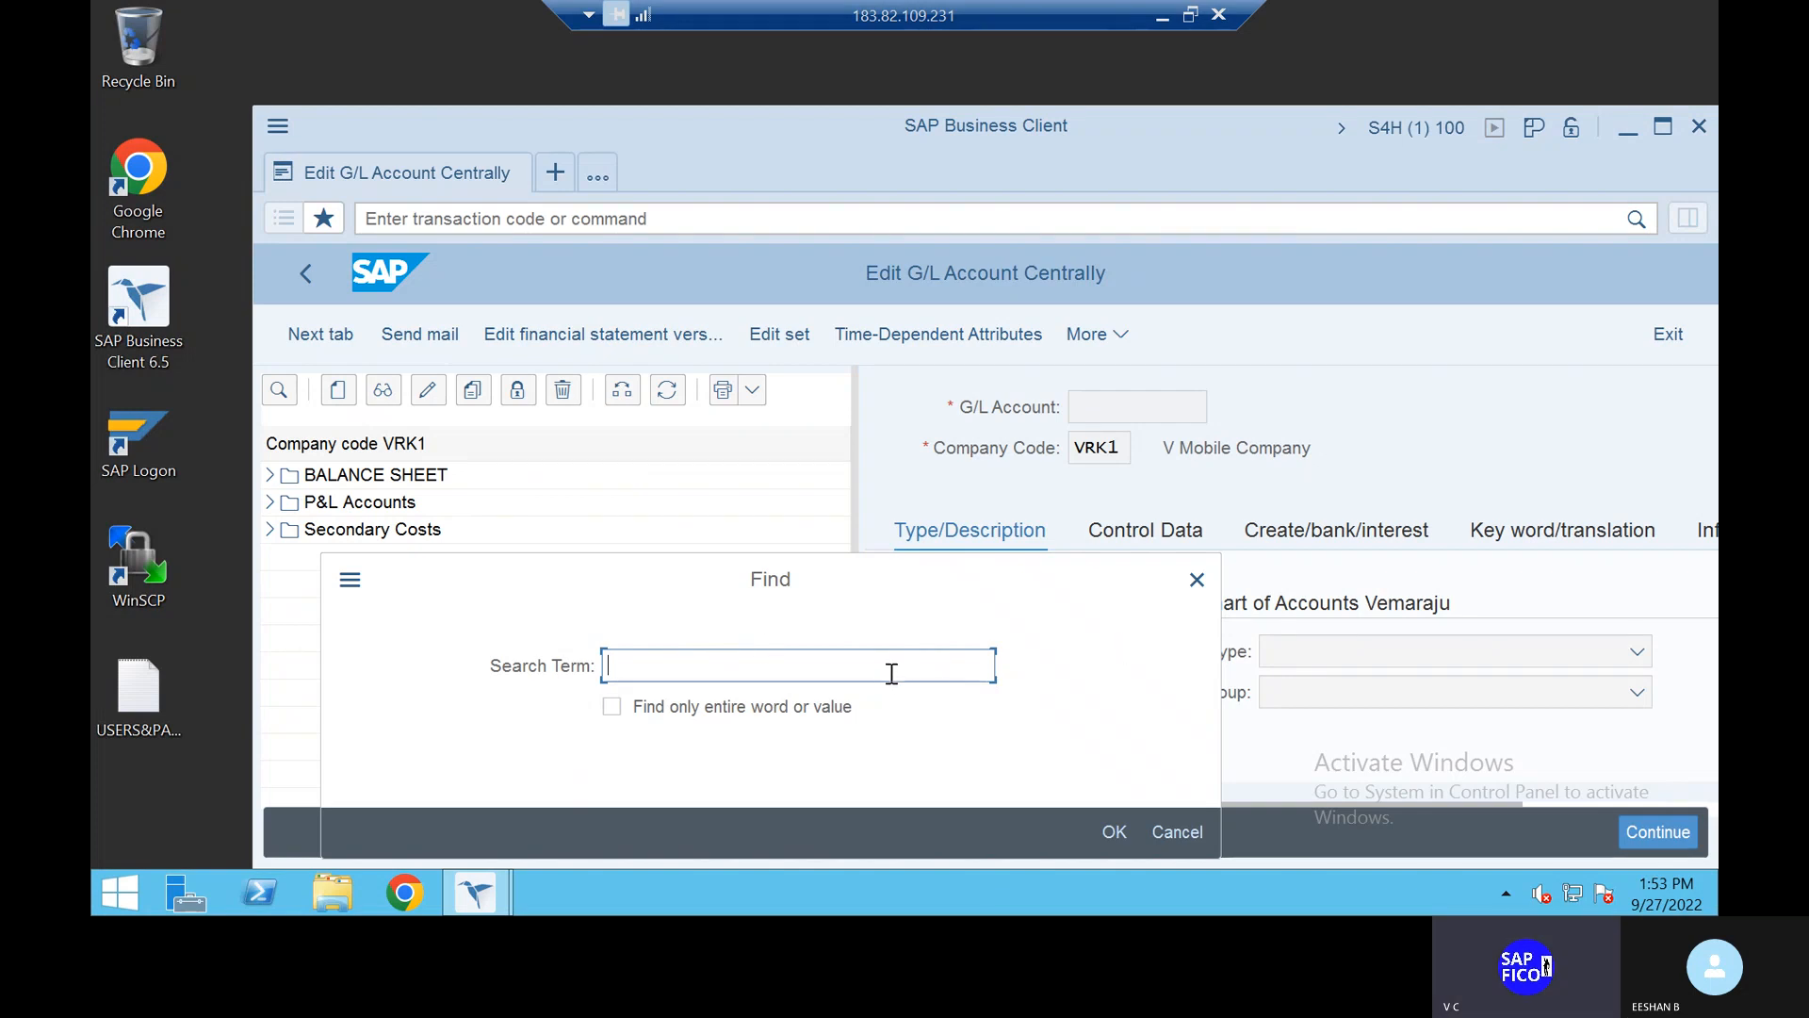
type("100")
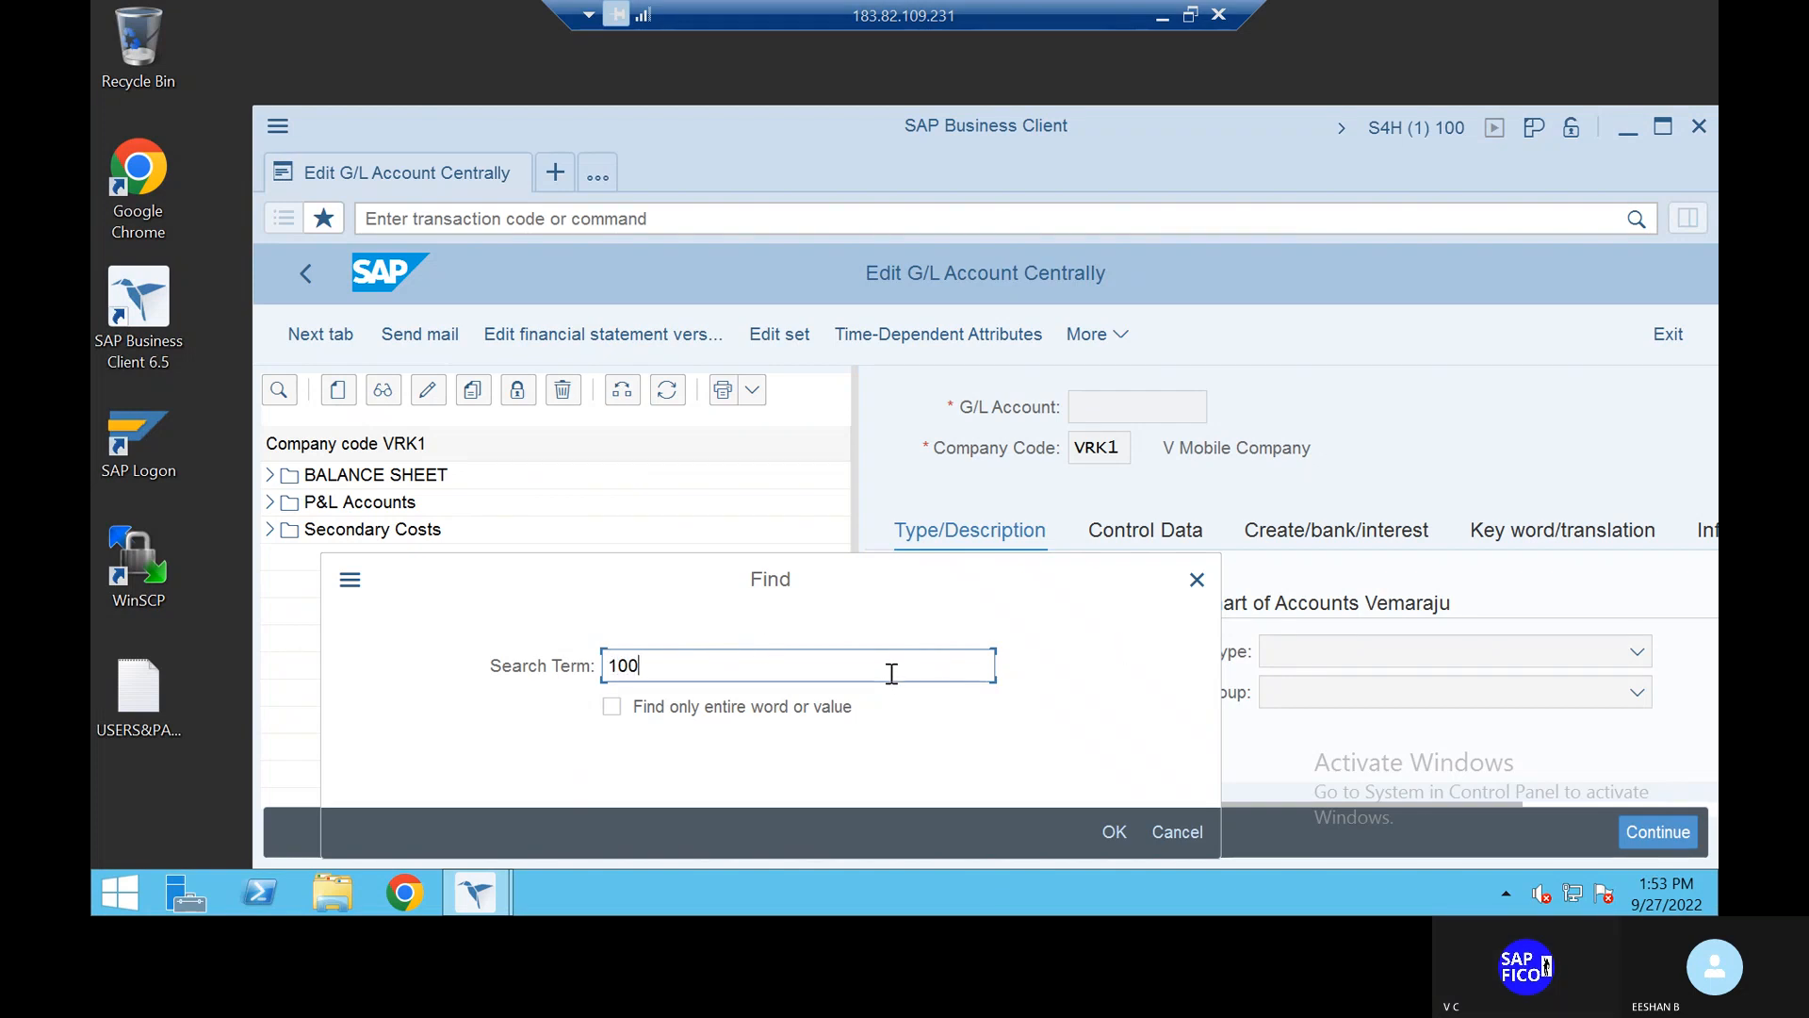
type("400")
left_click_drag(722, 567, 765, 450)
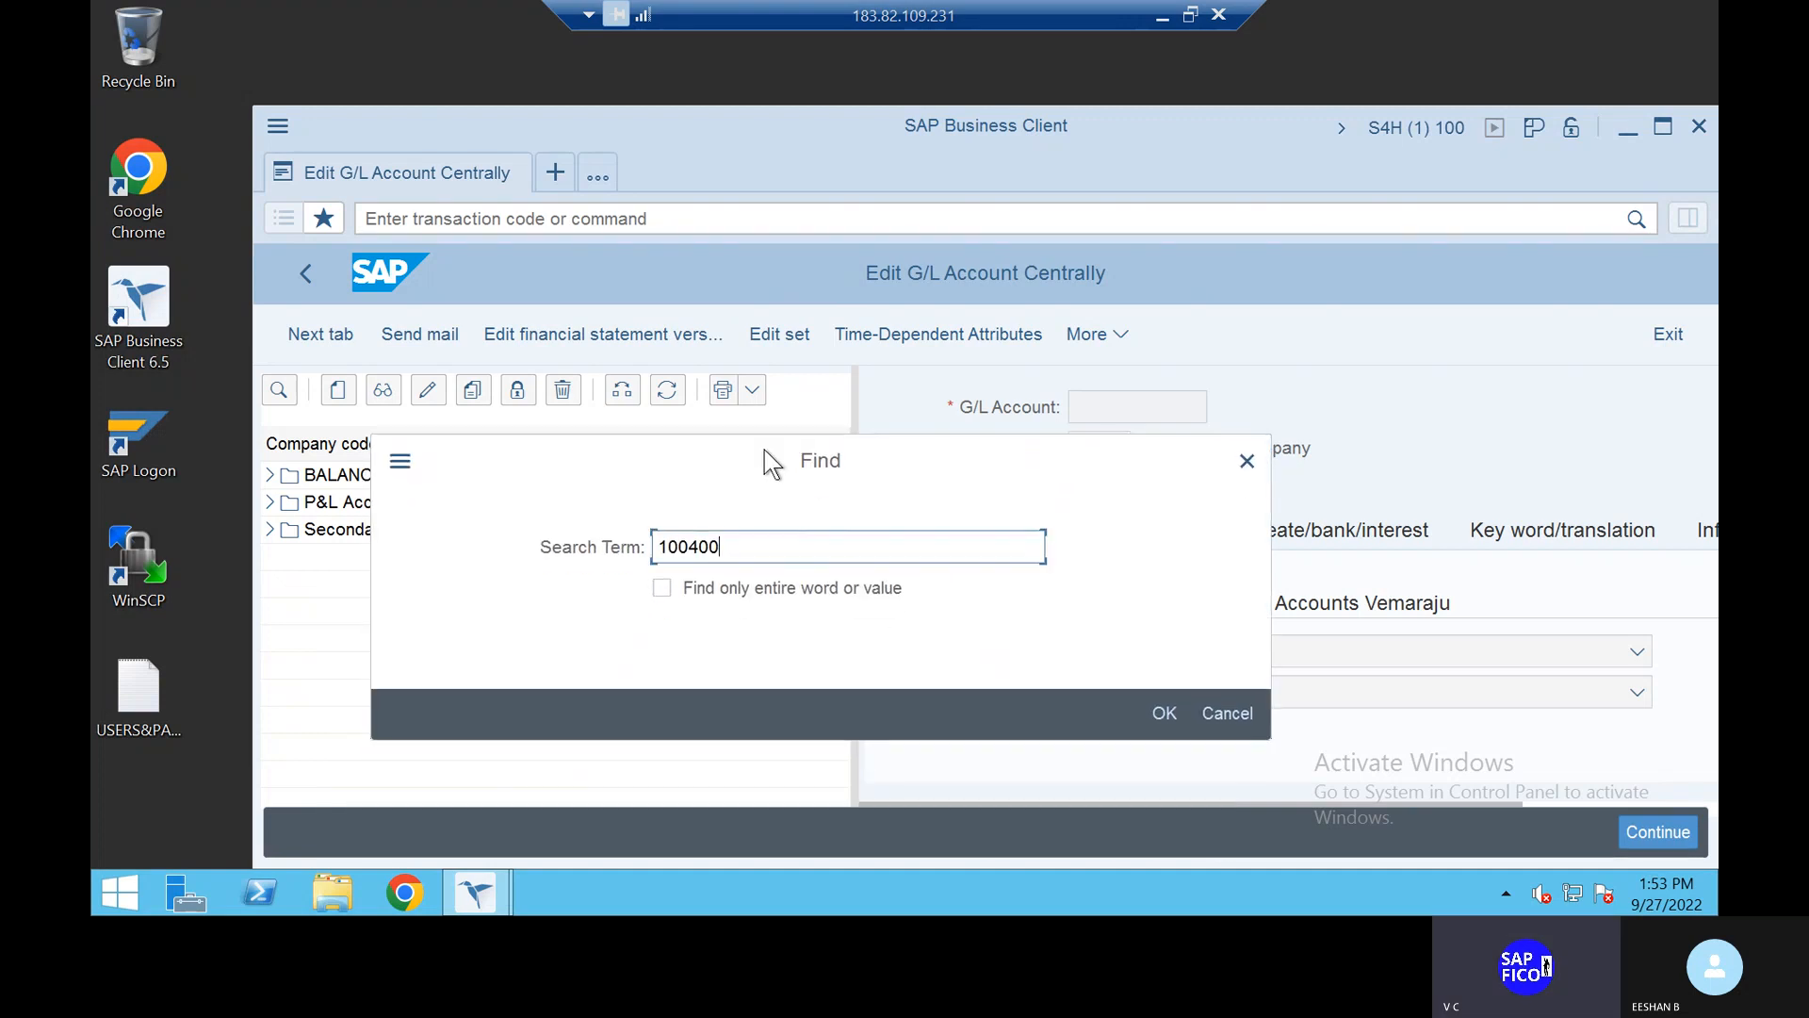
left_click(1249, 460)
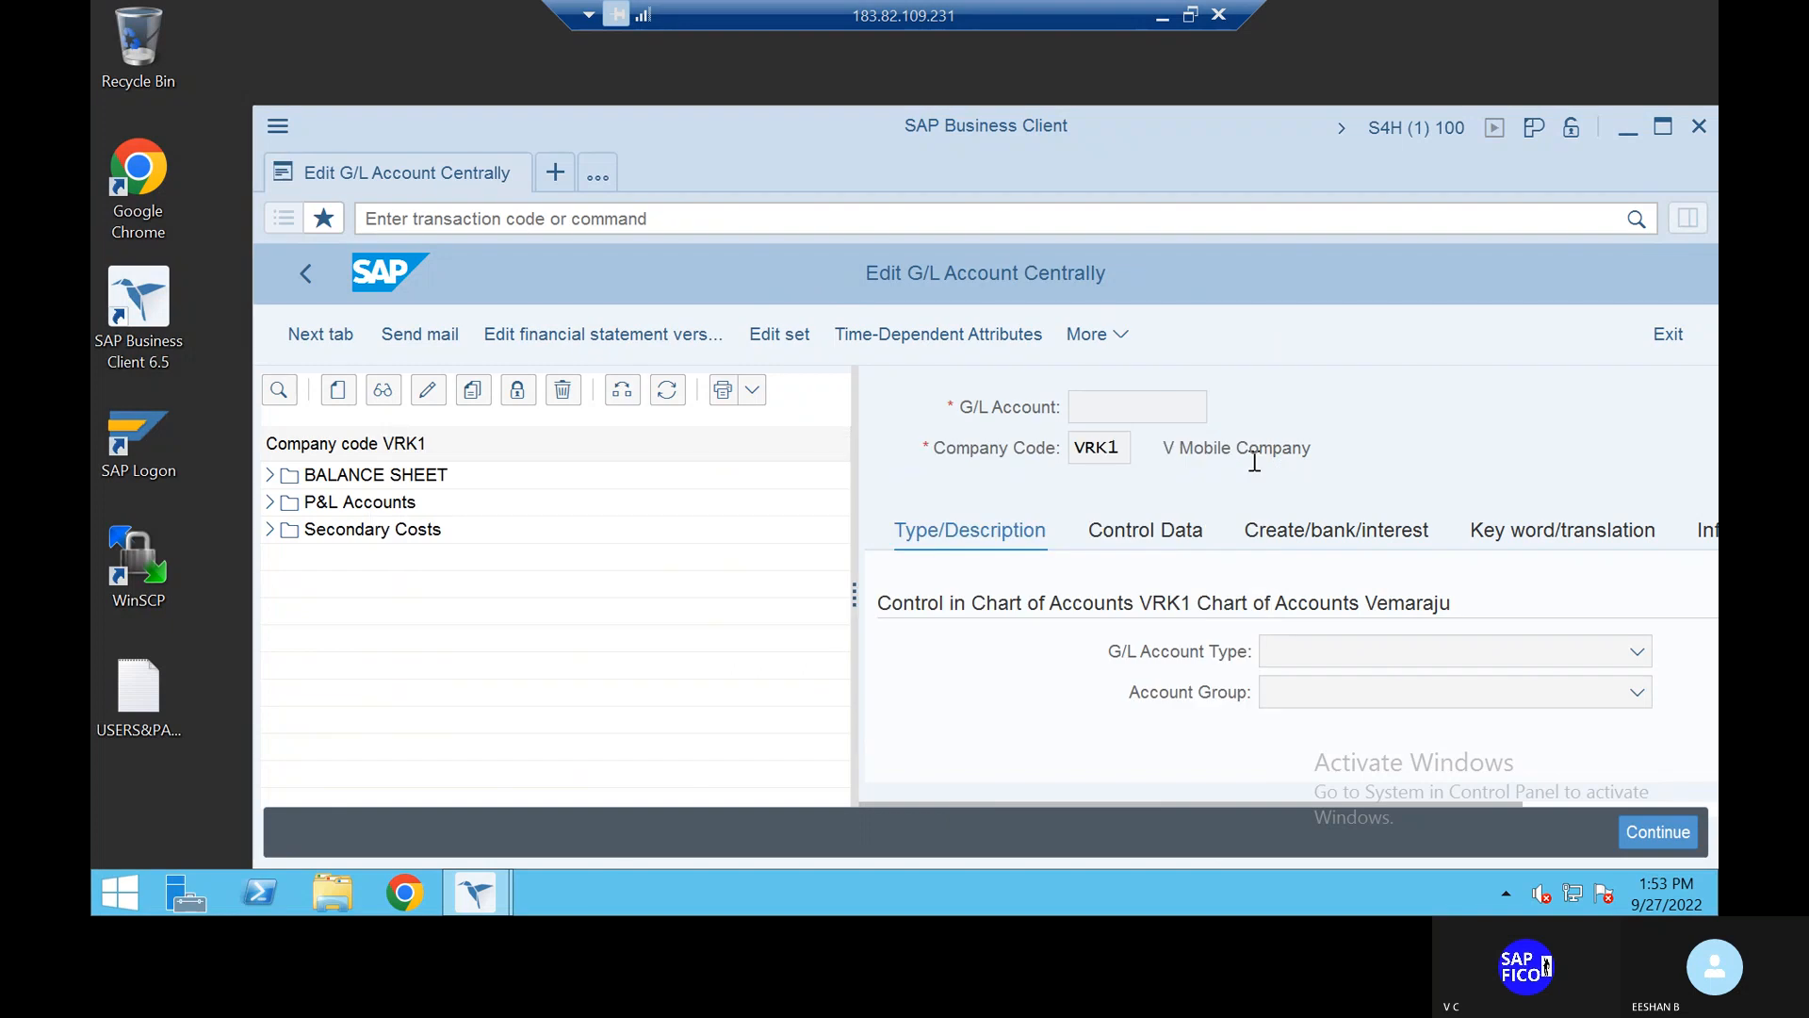
Step: Switch the G/L account tree from company code VRK1 to TAT1
left_click(621, 389)
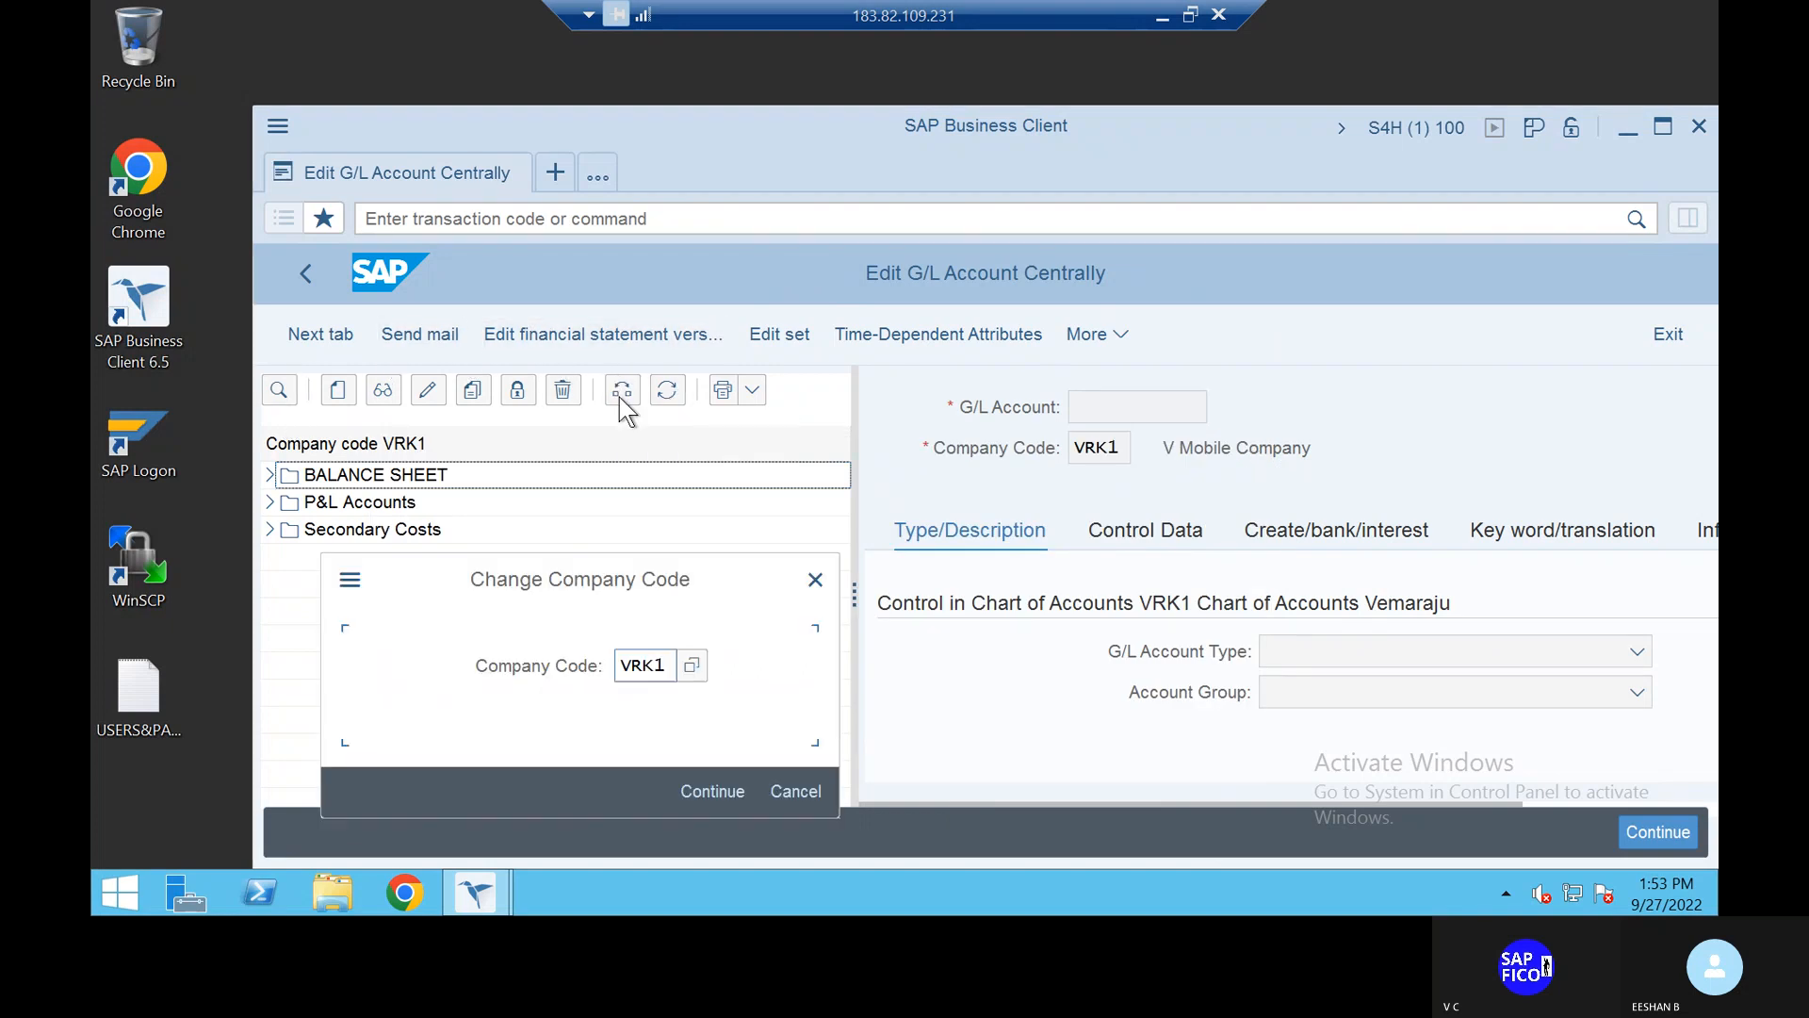
left_click(667, 665)
key("BackSpace")
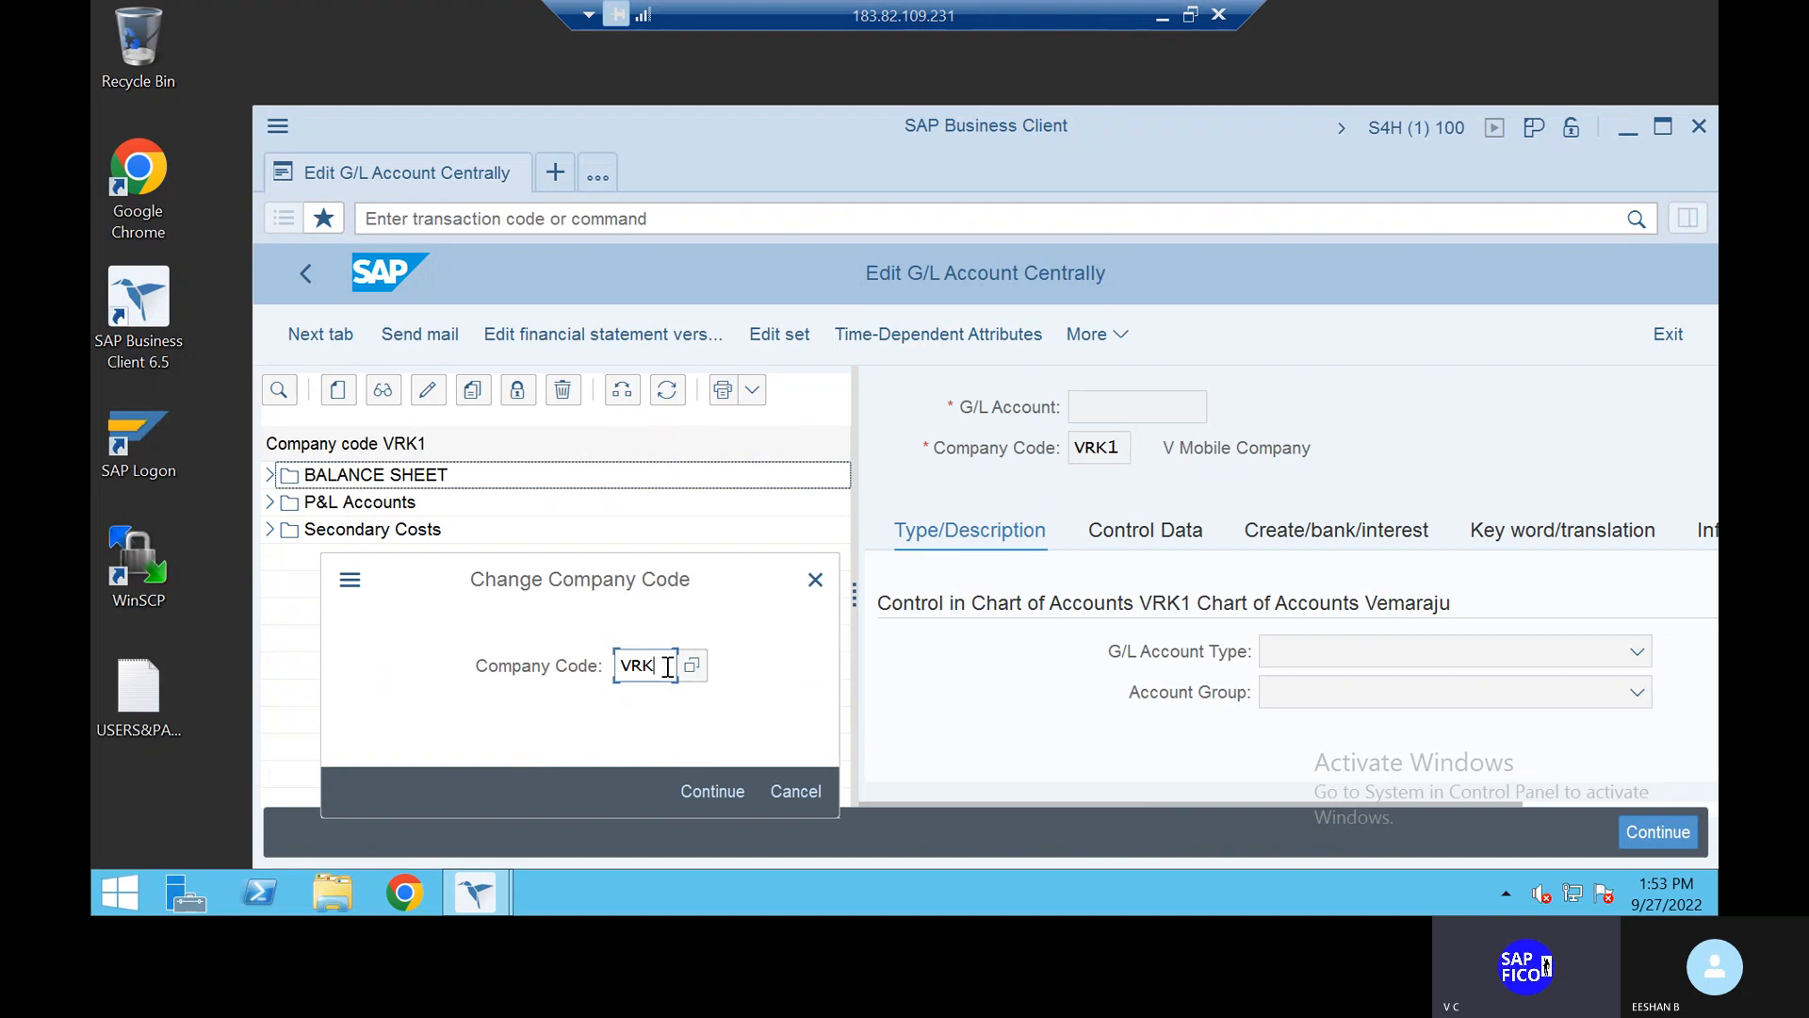
key("BackSpace")
key("BackSpace")
key("BackSpace")
type("TAT1")
left_click(736, 796)
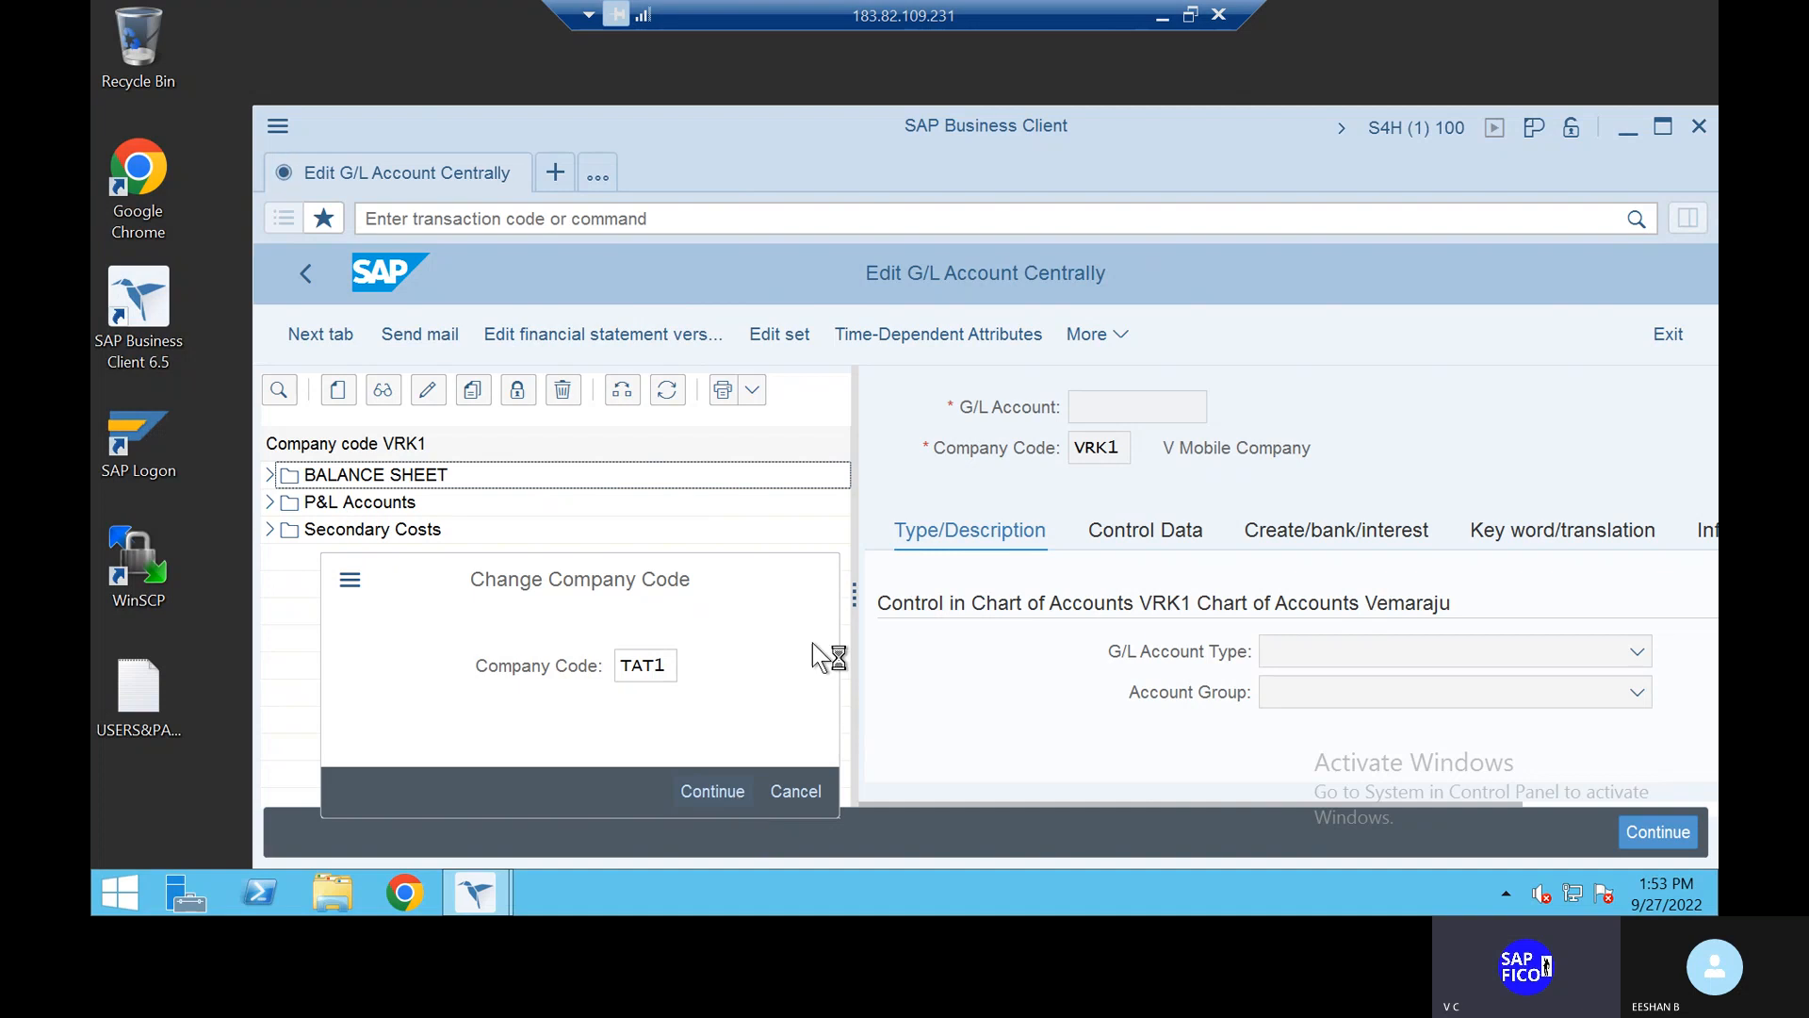
Step: Create new G/L account 100400 in company code TAT1
left_click(338, 392)
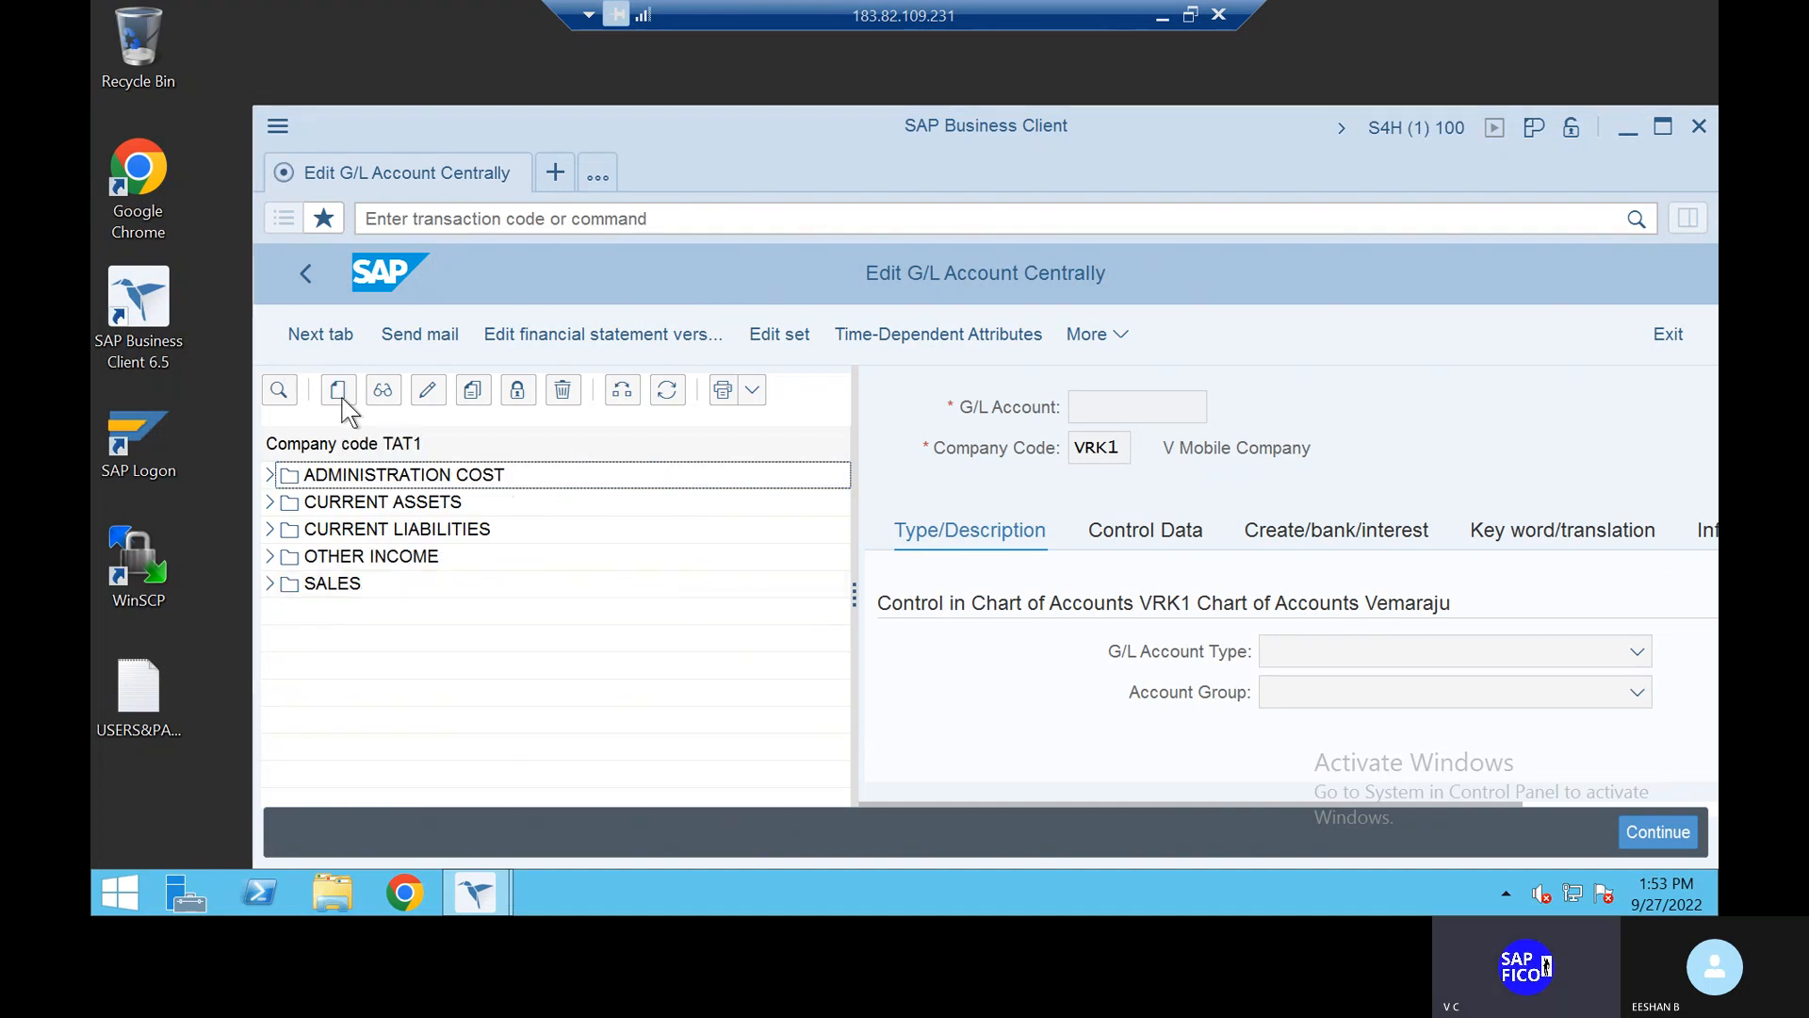
type("100400")
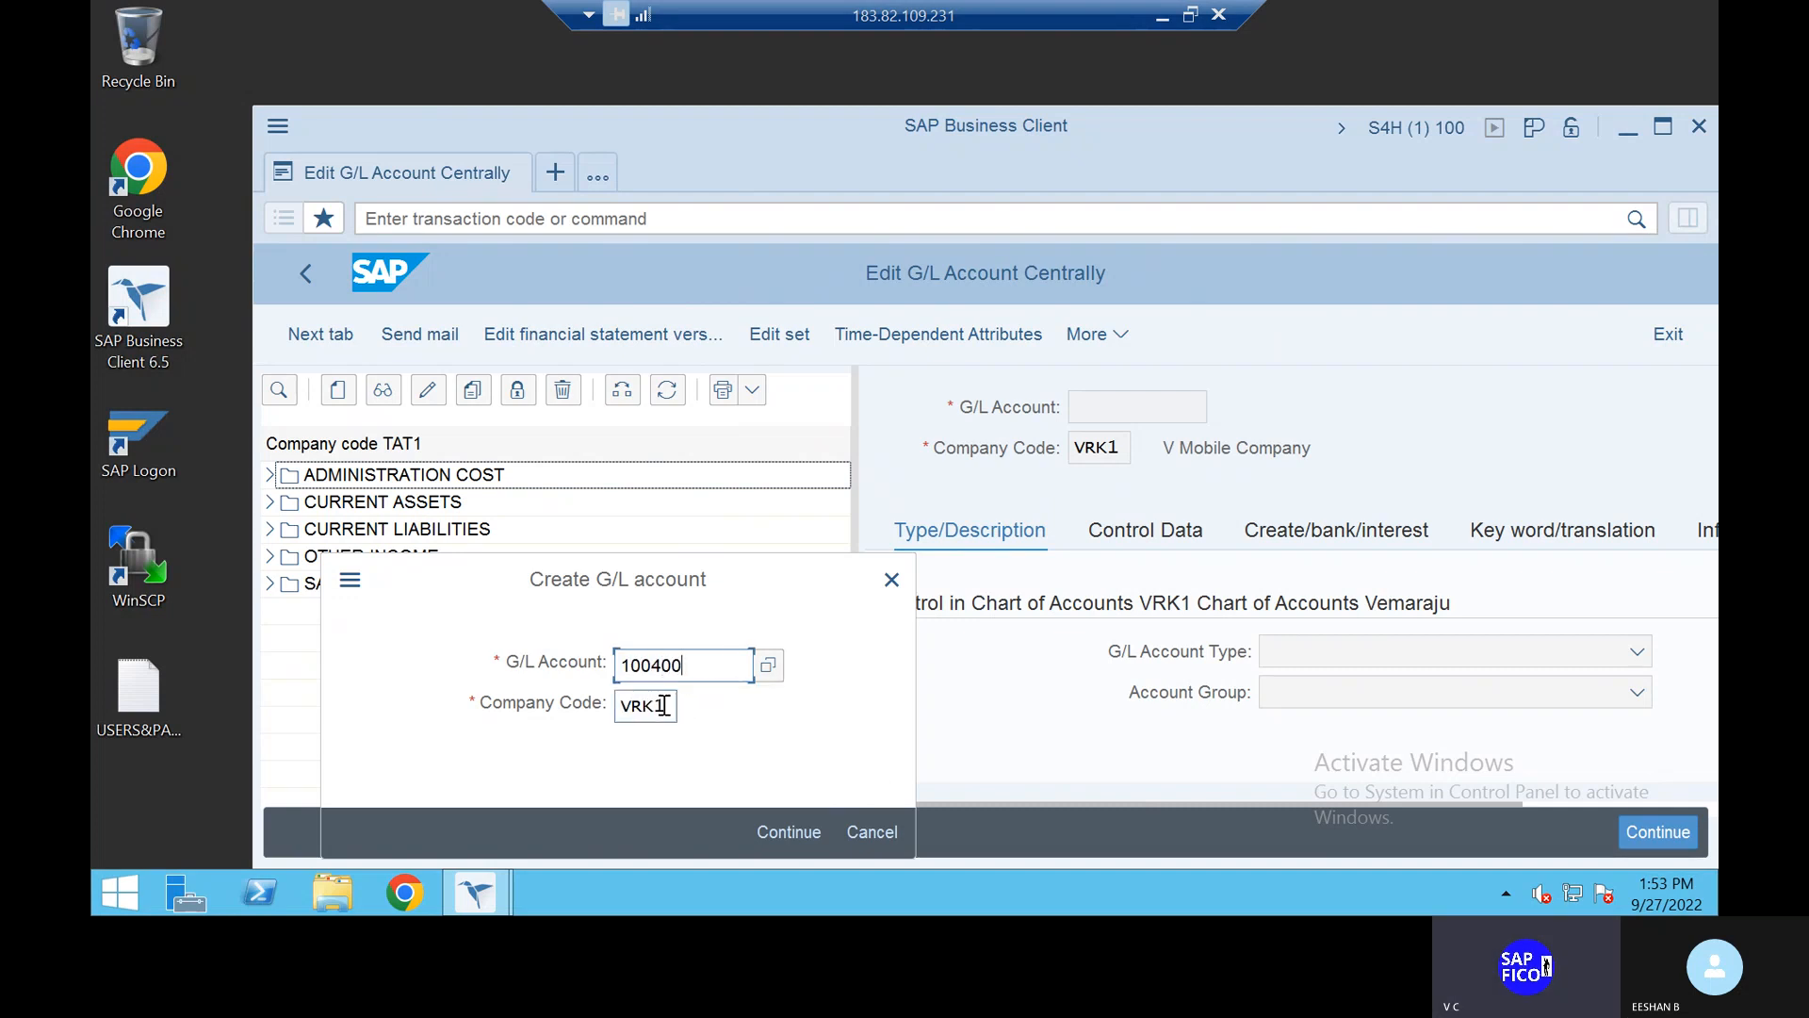
key("BackSpace")
key("BackSpace")
key("BackSpace")
key("BackSpace")
key("BackSpace")
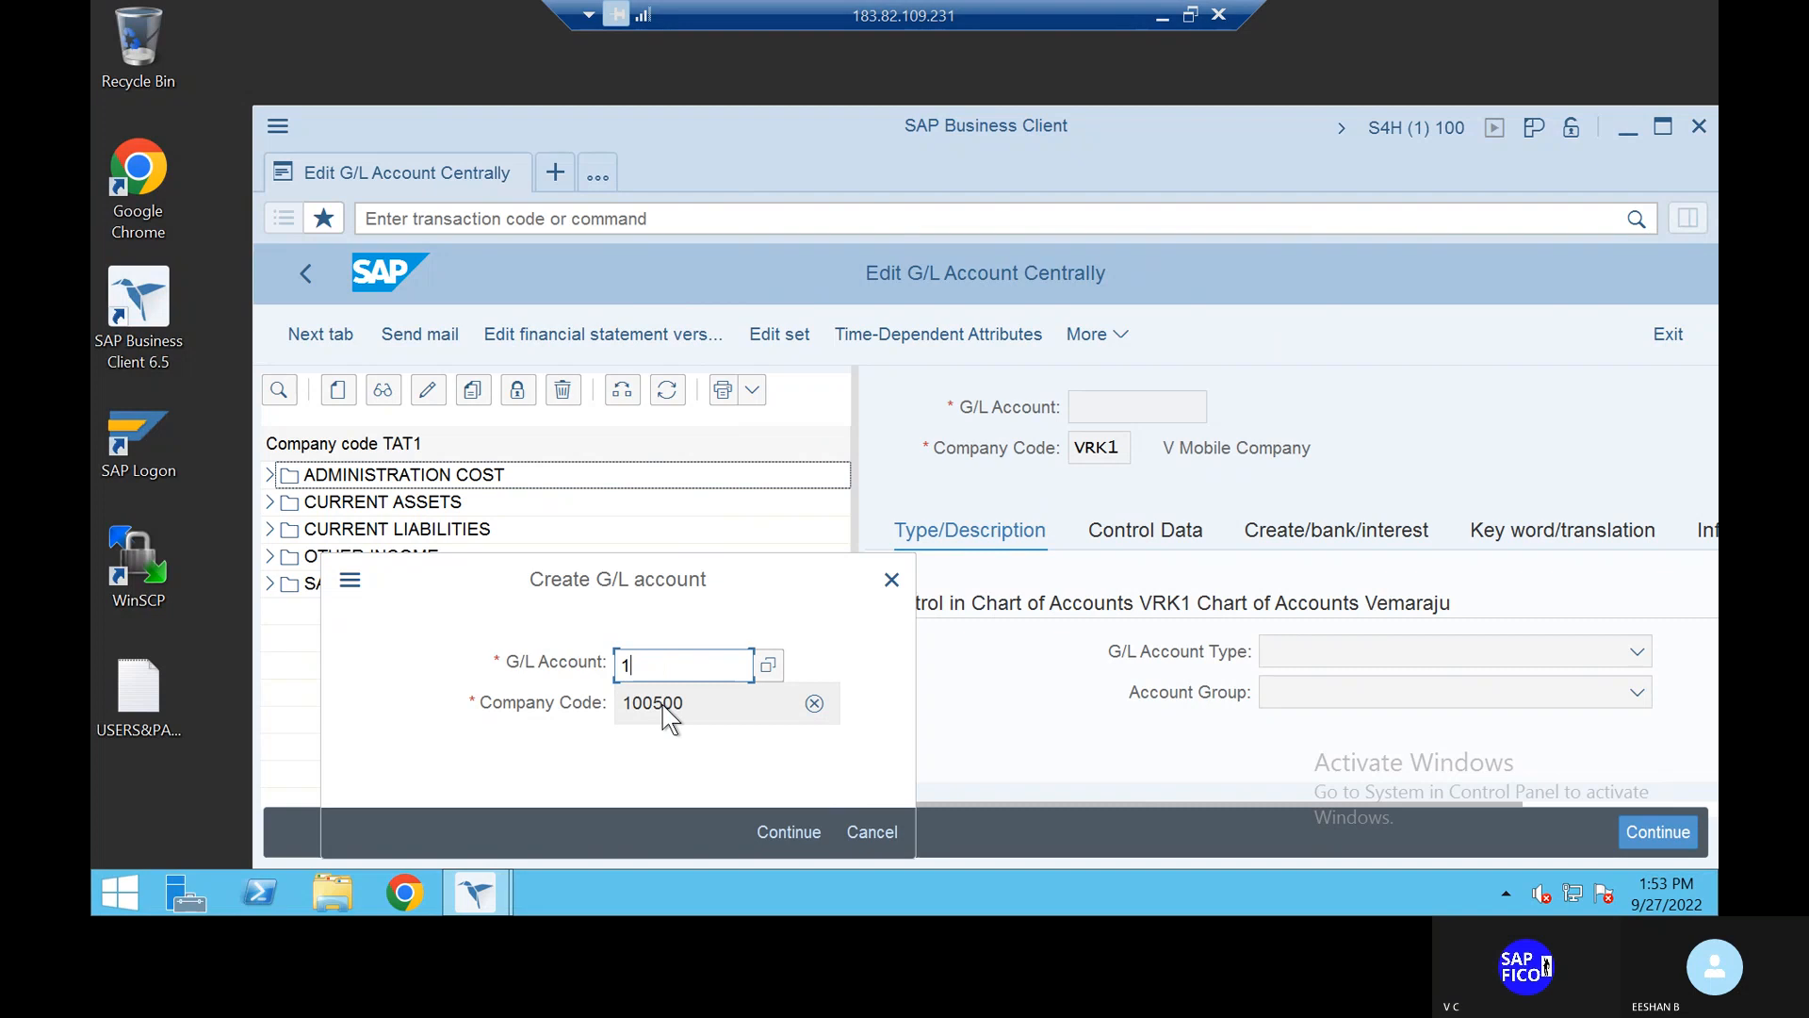
key("BackSpace")
type("100400")
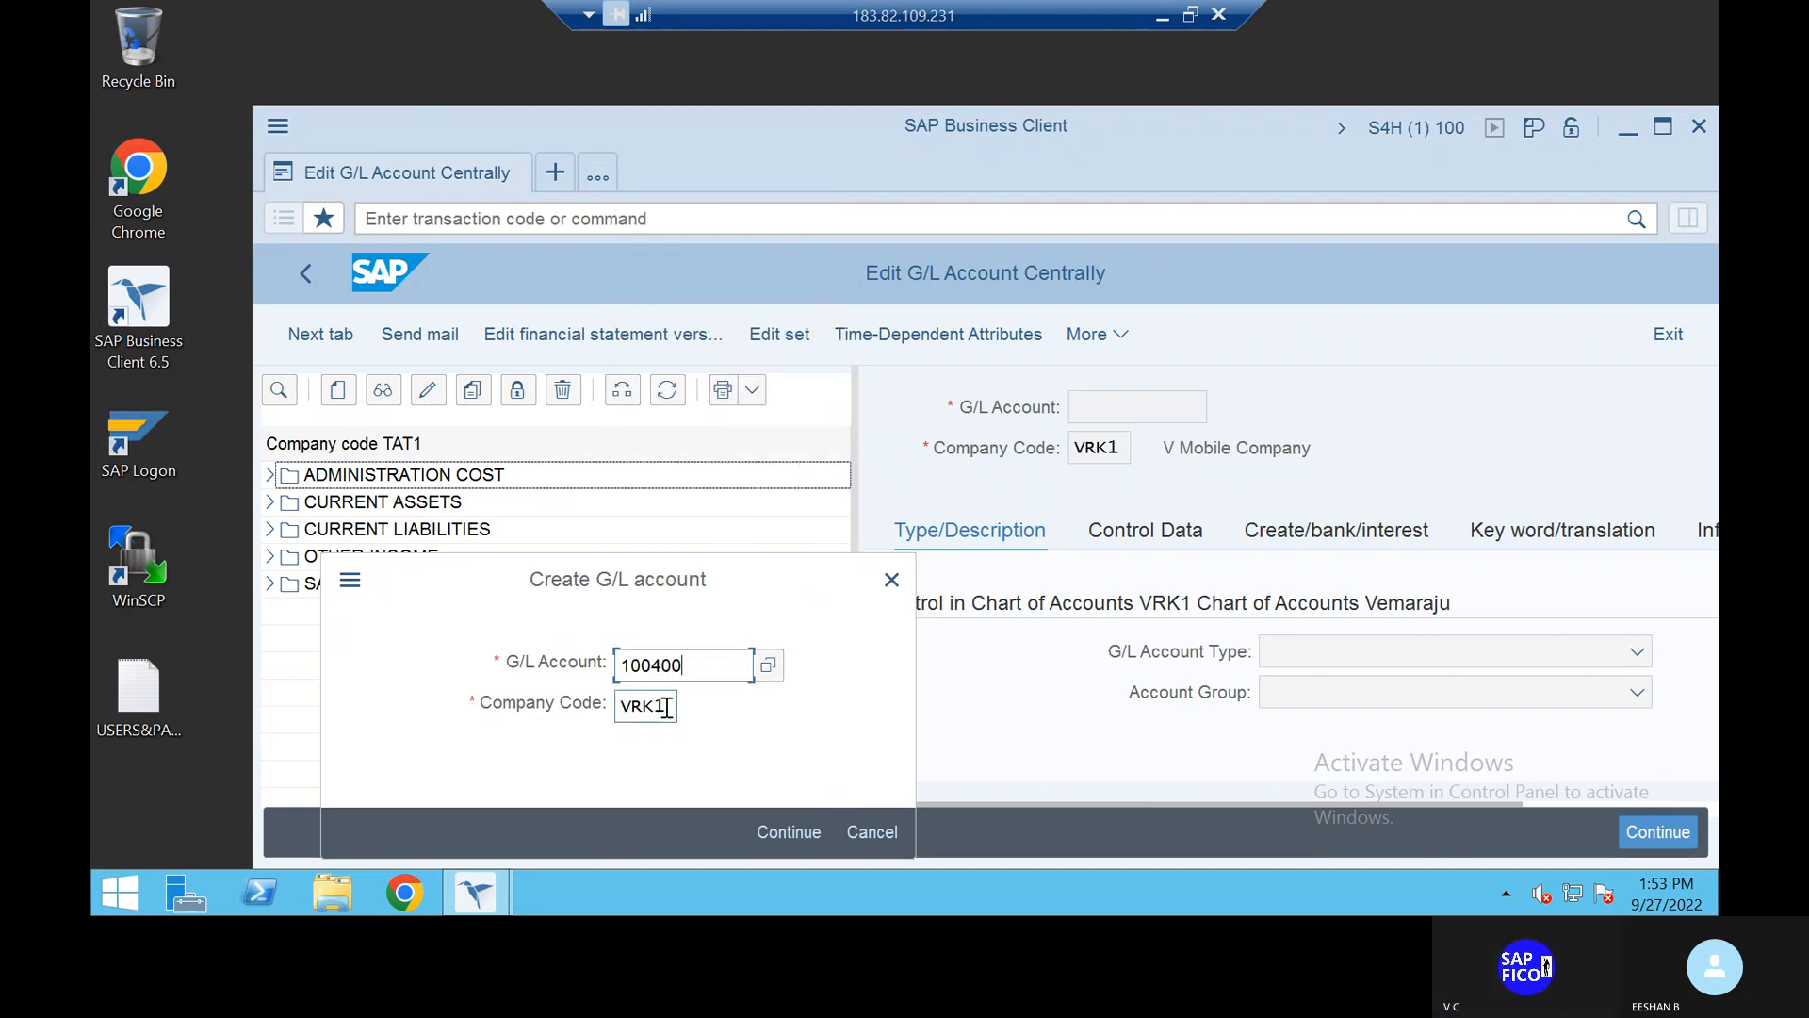
left_click(666, 708)
key("BackSpace")
key("BackSpace")
key("BackSpace")
key("BackSpace")
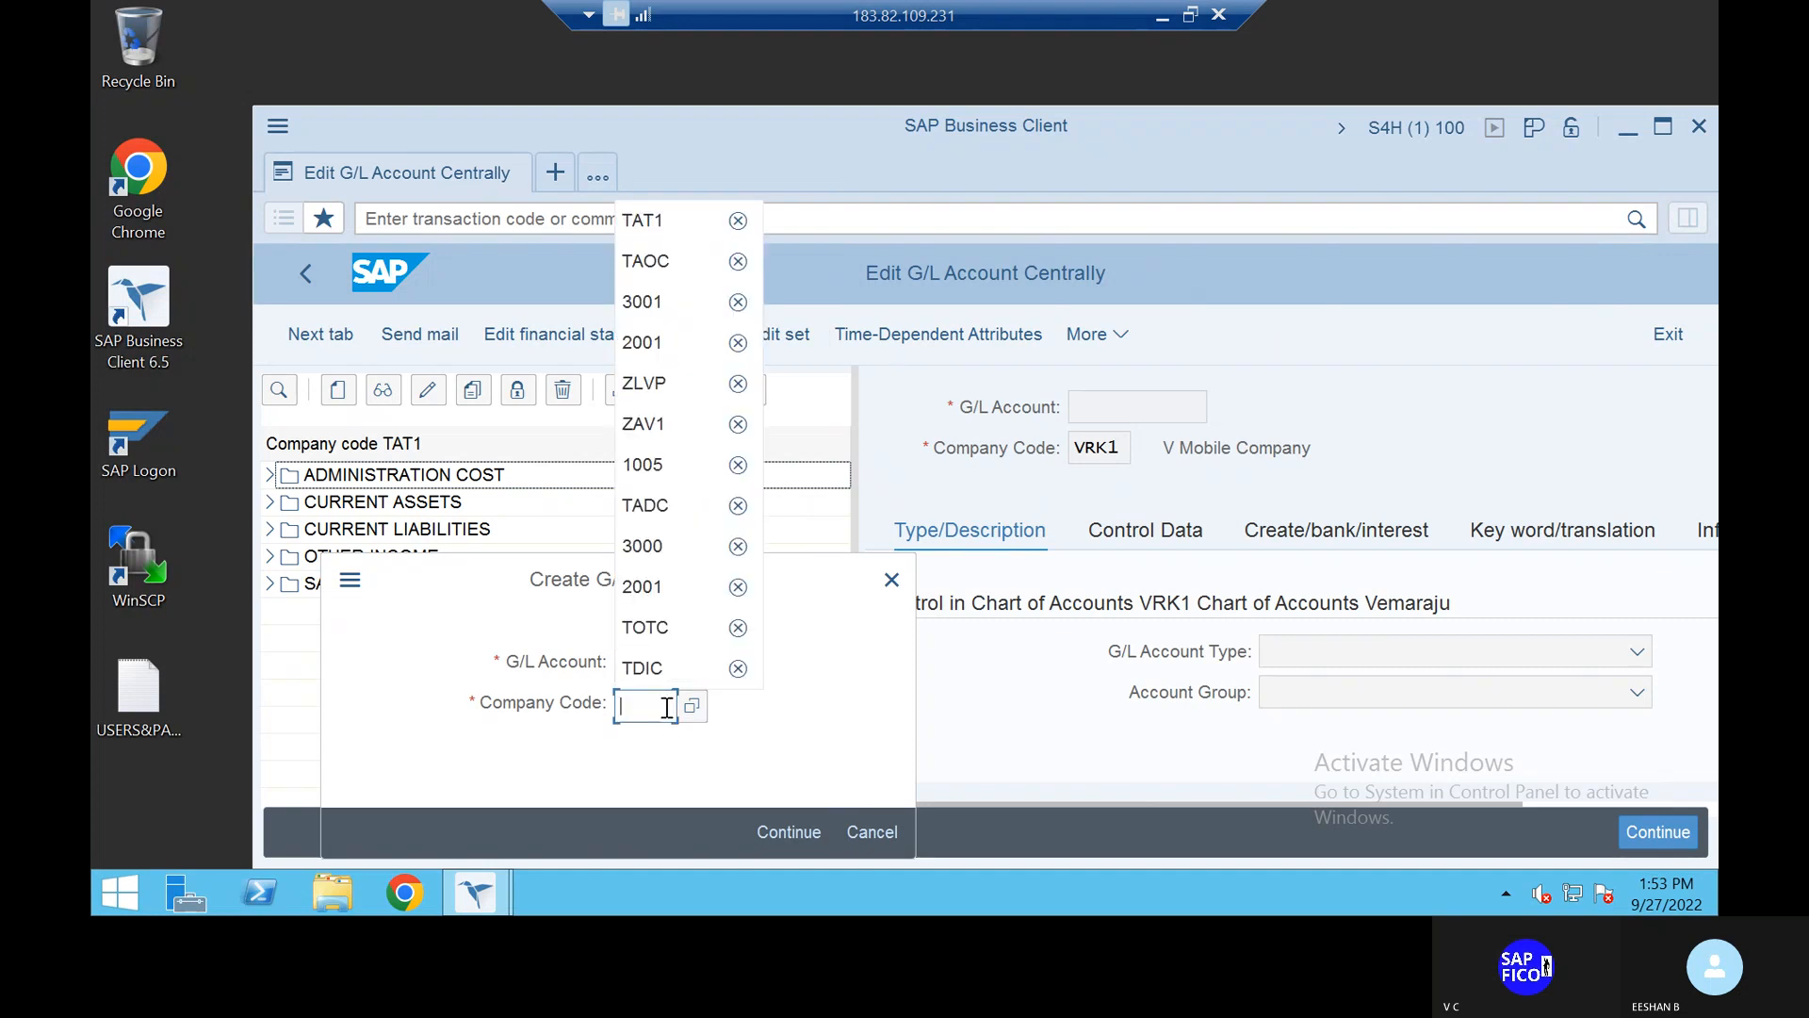
type("TAT1")
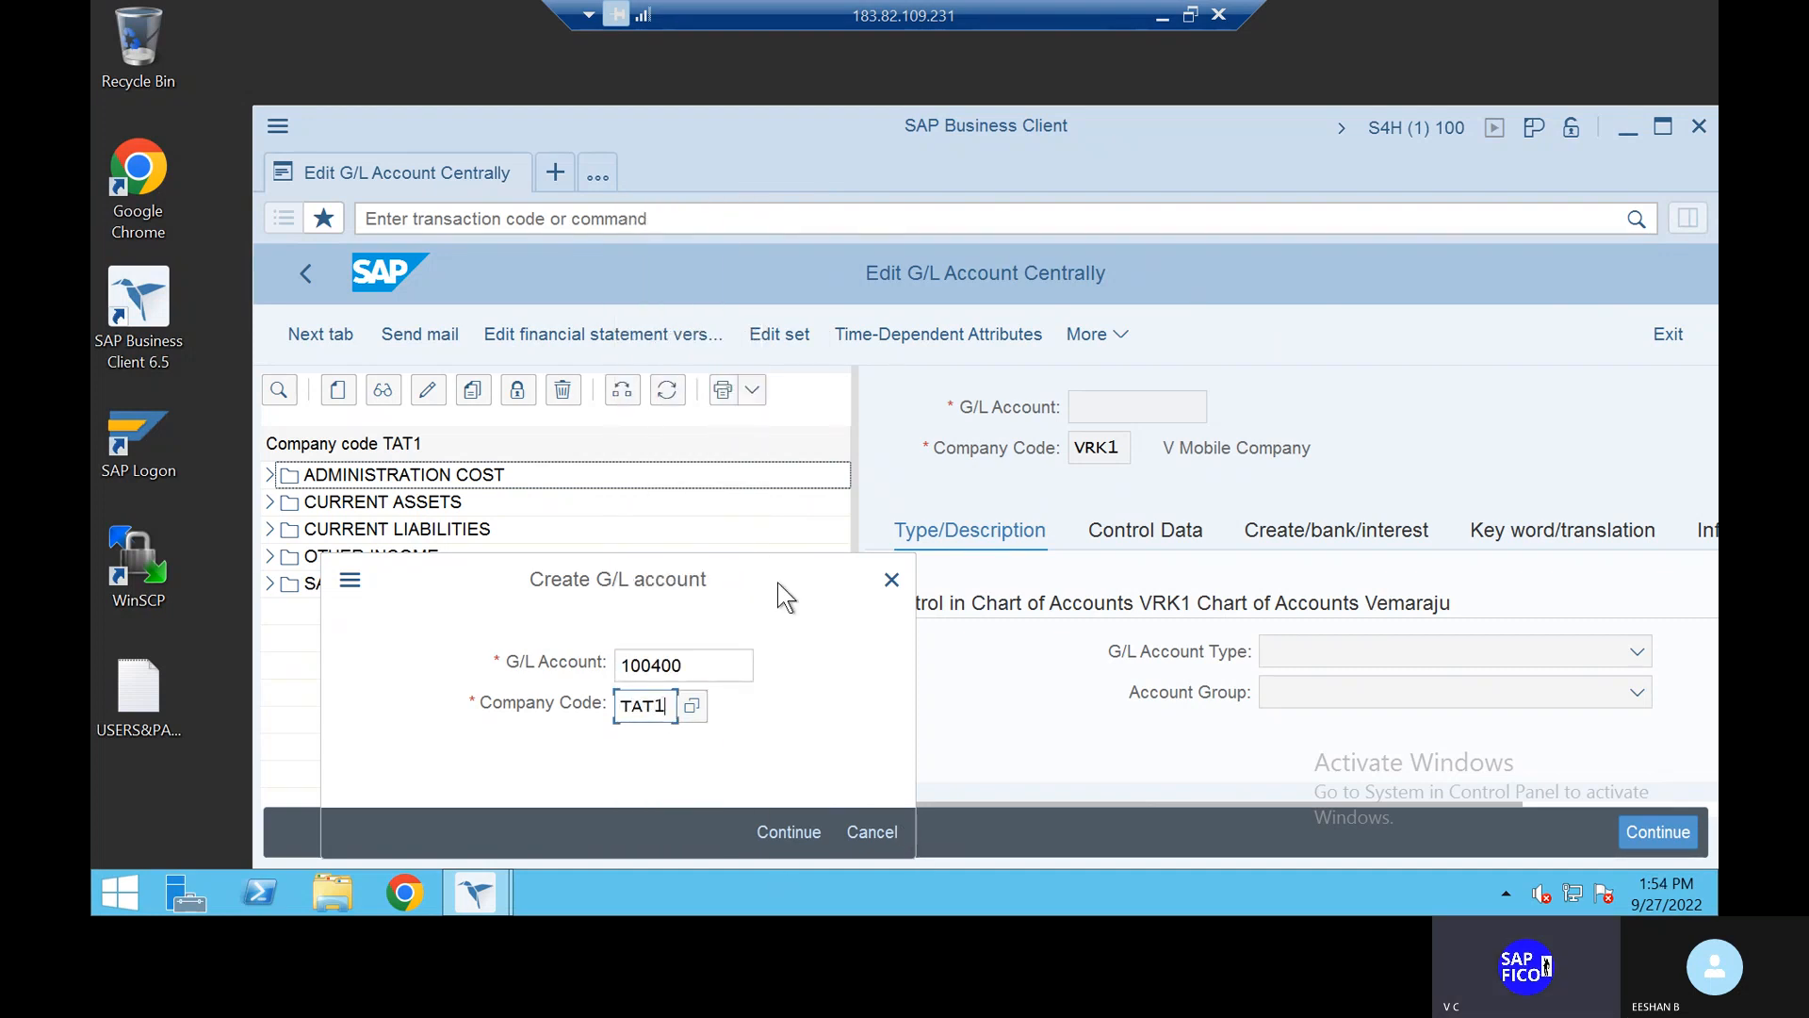
left_click_drag(779, 580, 797, 445)
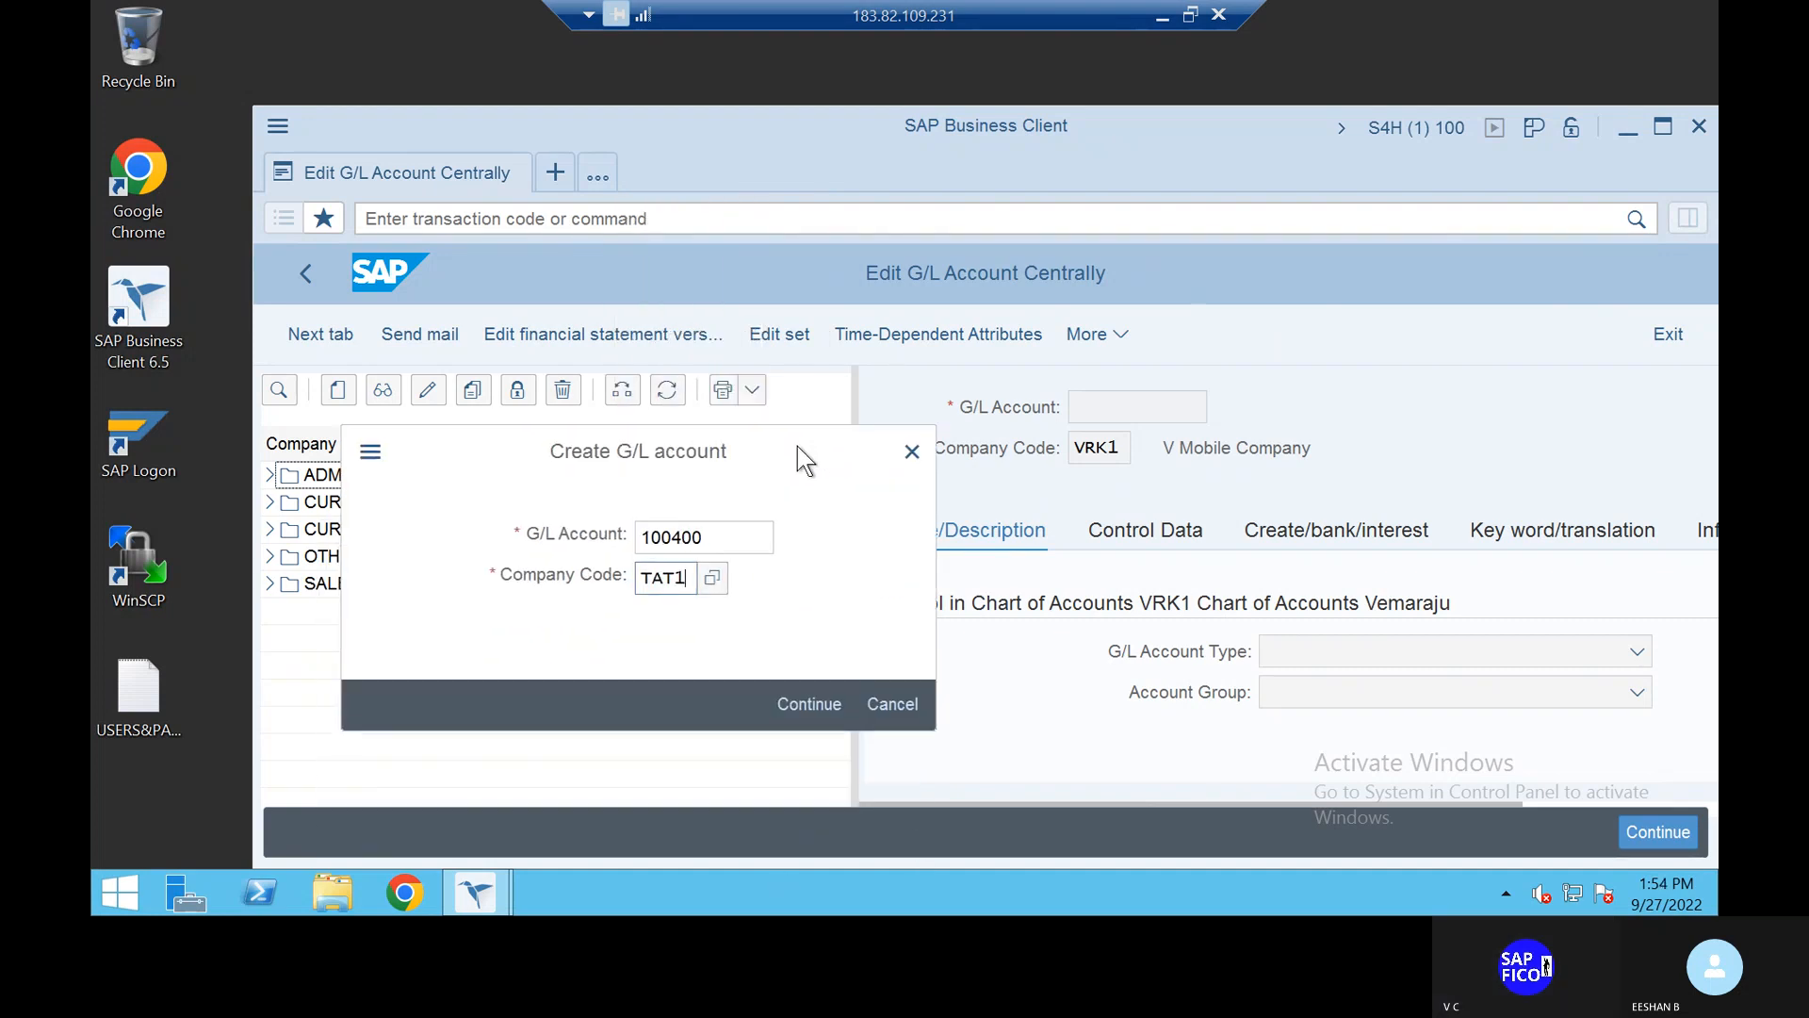
left_click(808, 694)
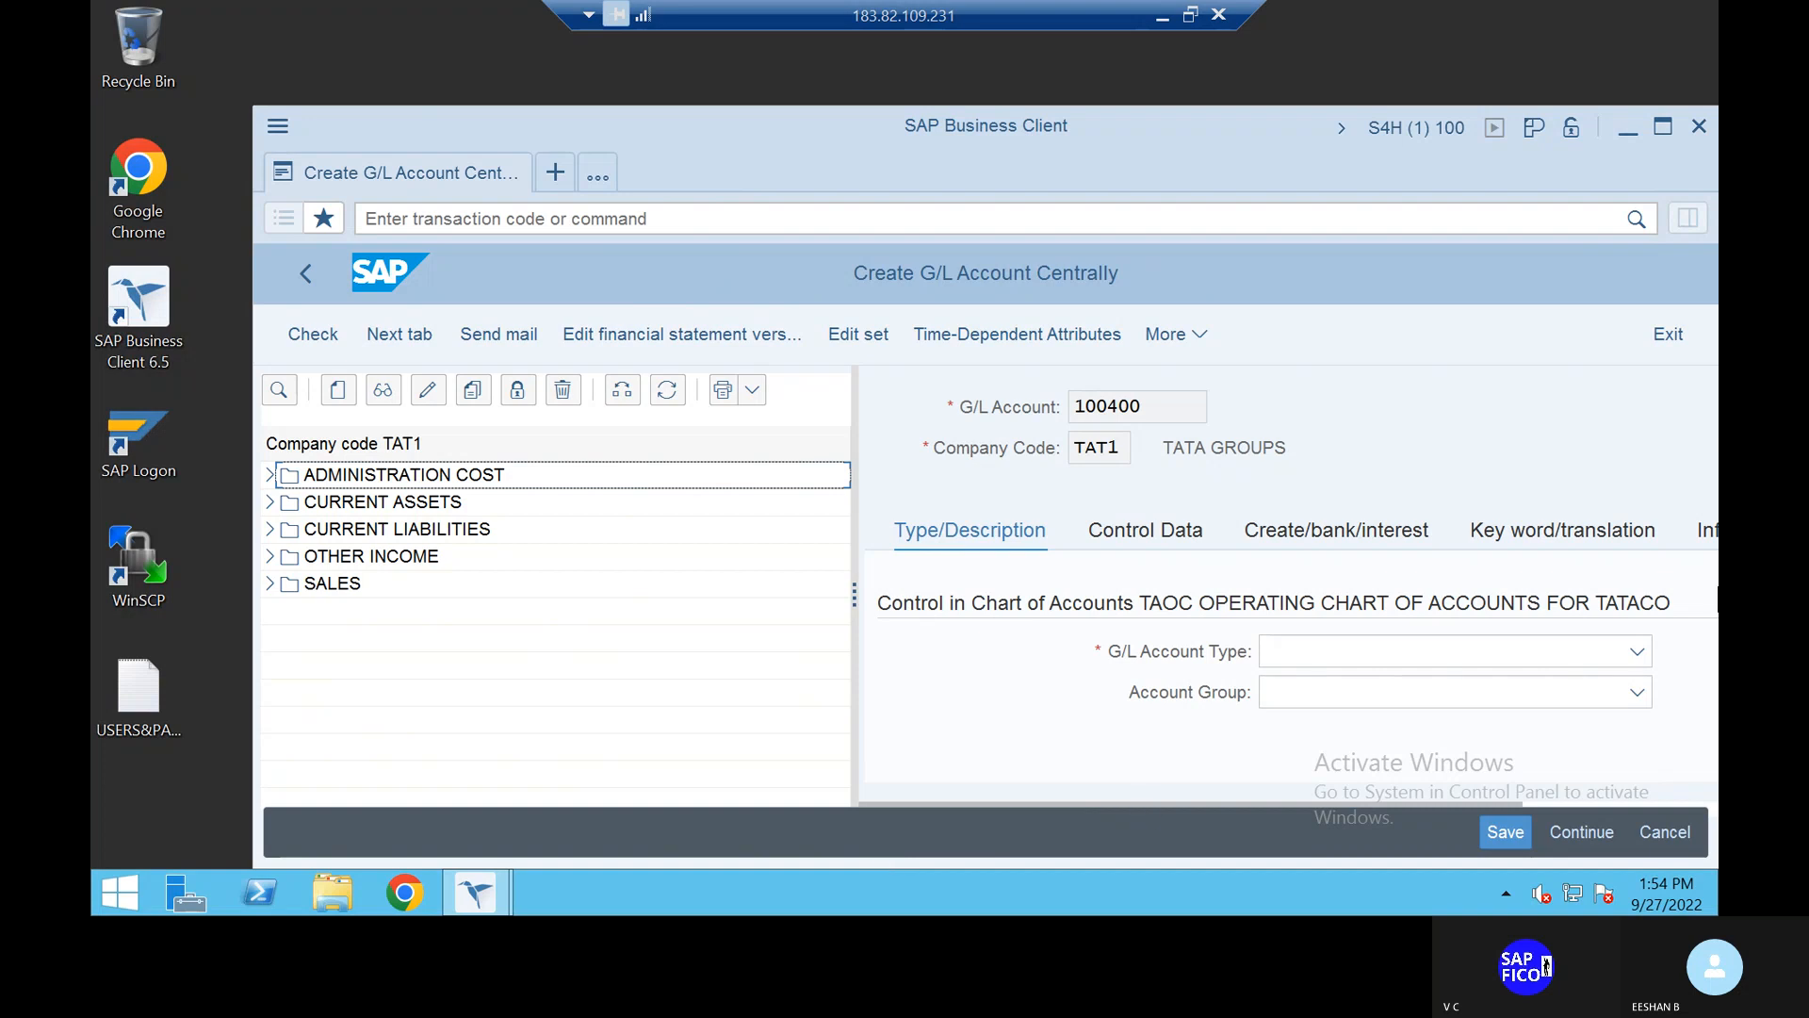
Step: Set account type to Nonoperating Expense or Income and account group to EXPENSES
left_click(1638, 650)
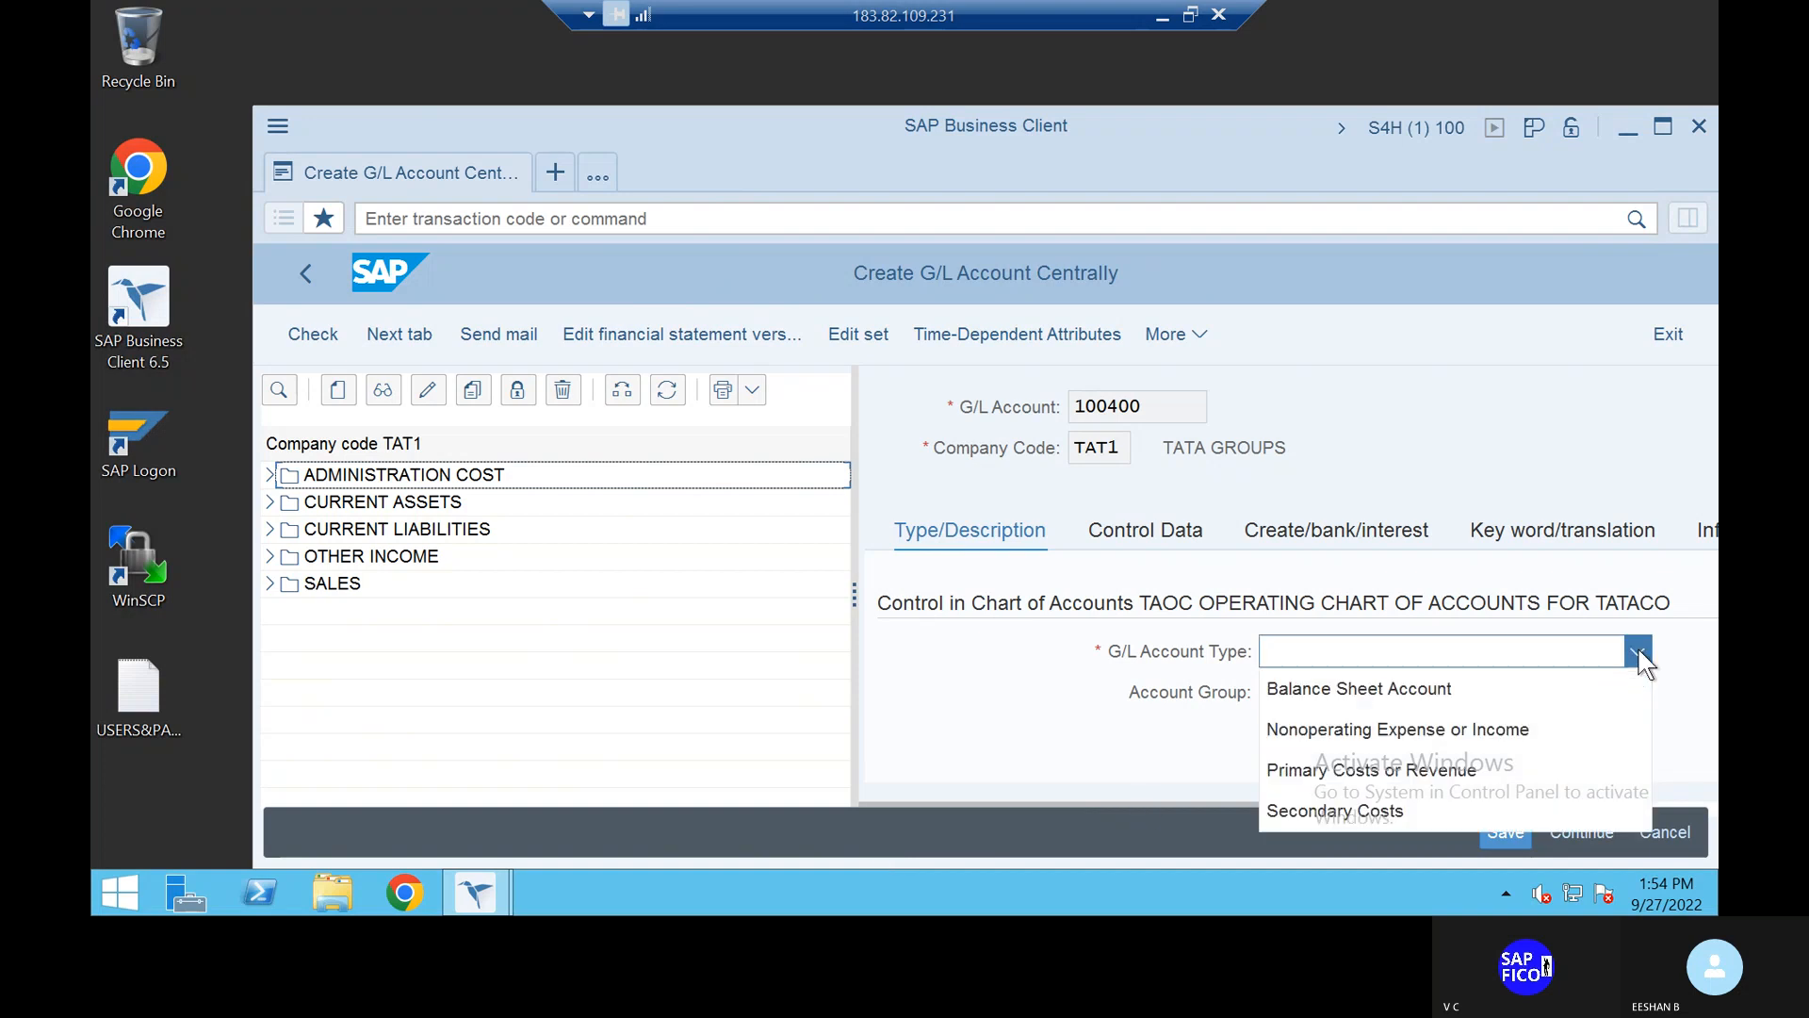
left_click(1370, 731)
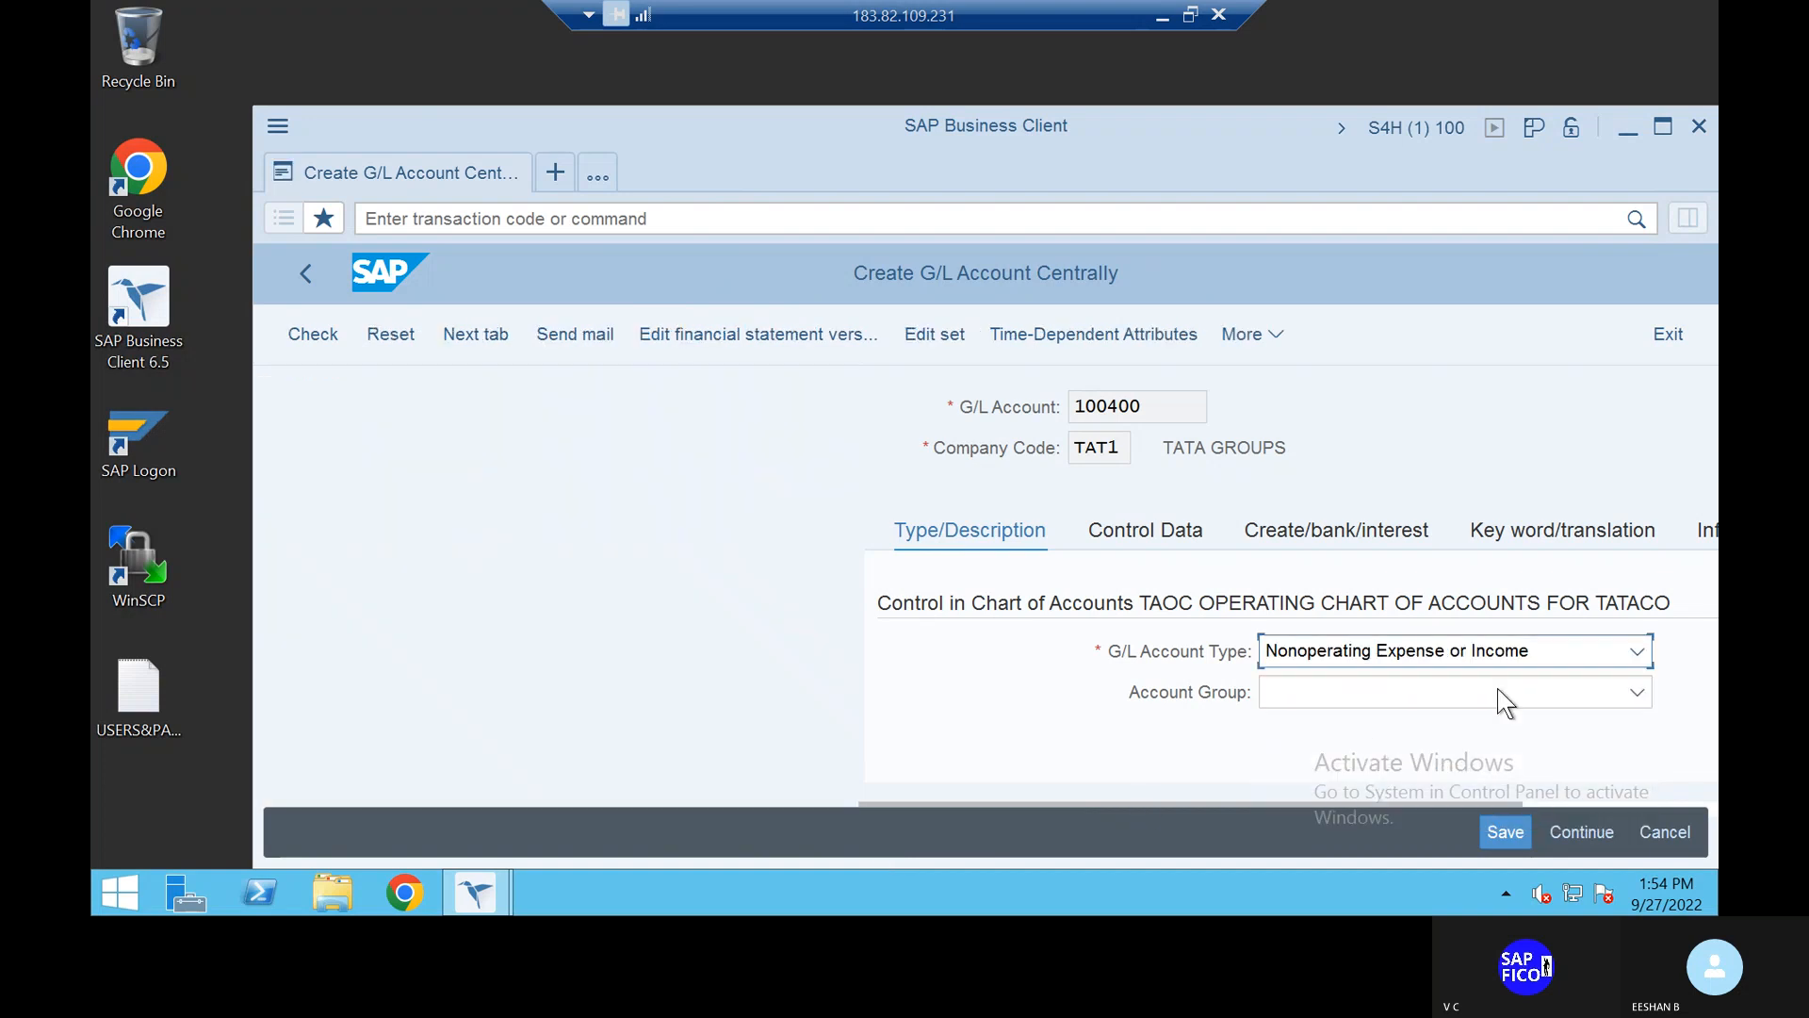
left_click(1636, 692)
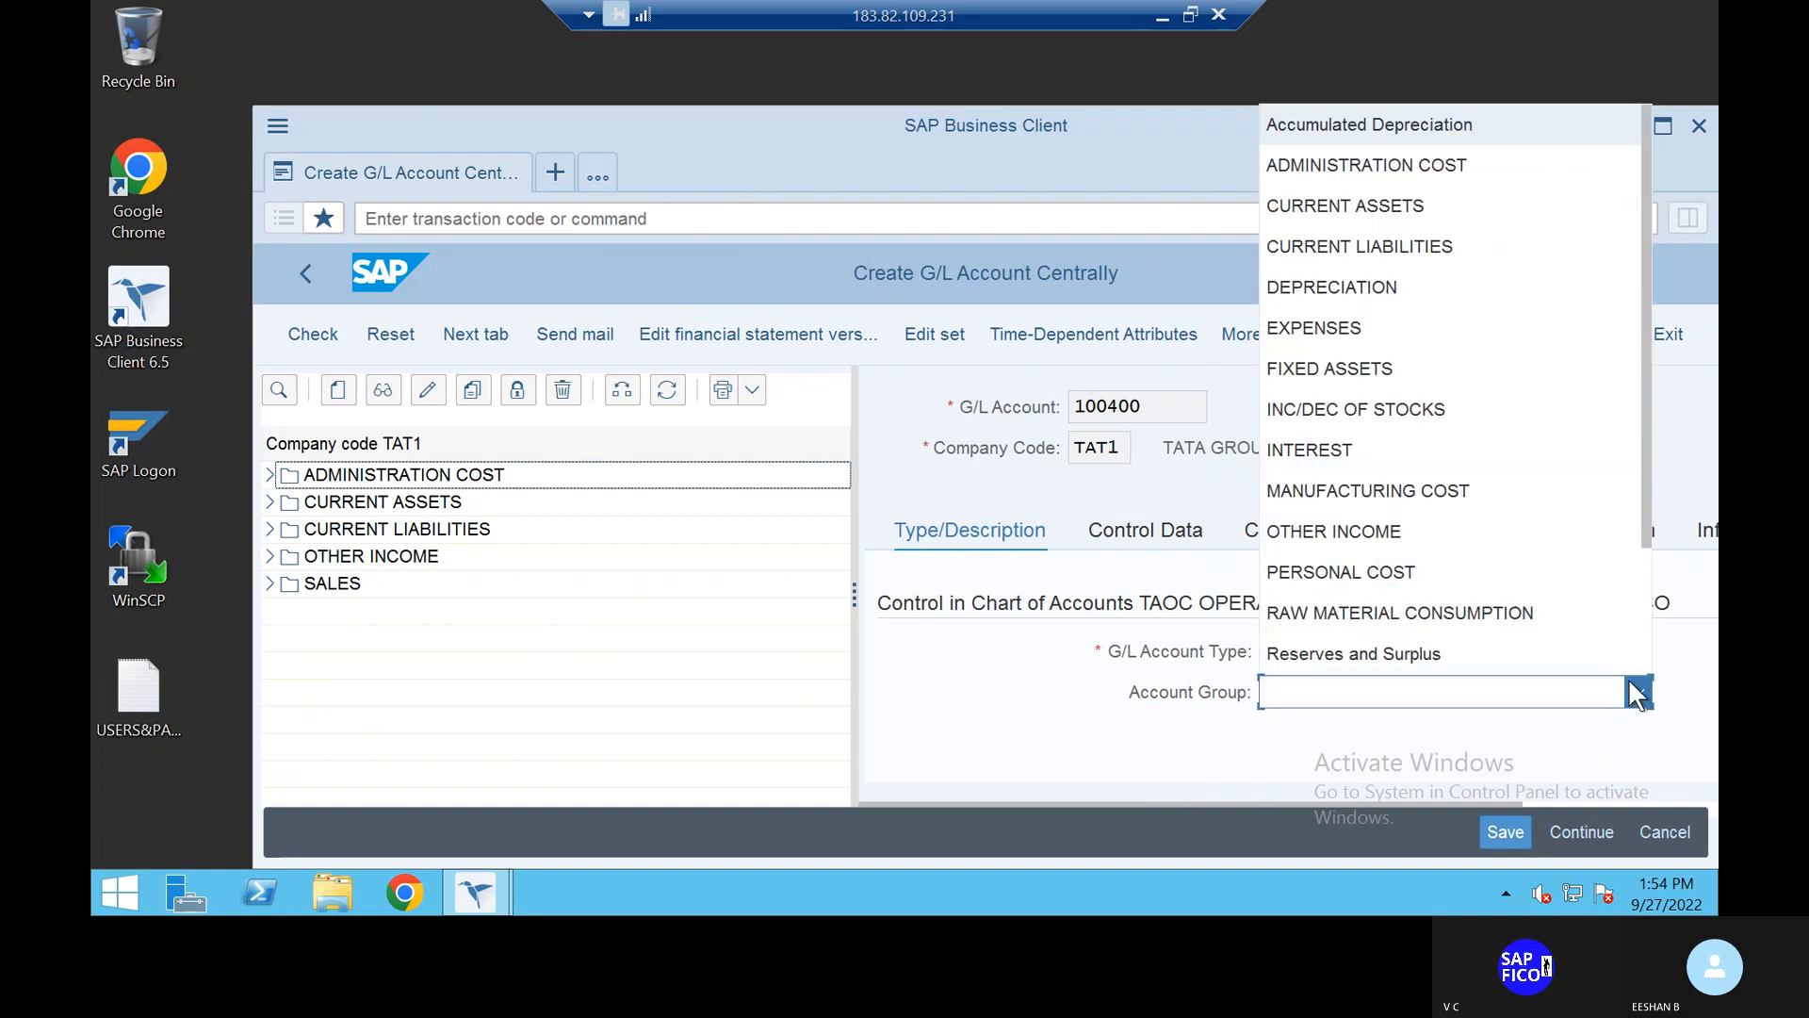
left_click(1406, 326)
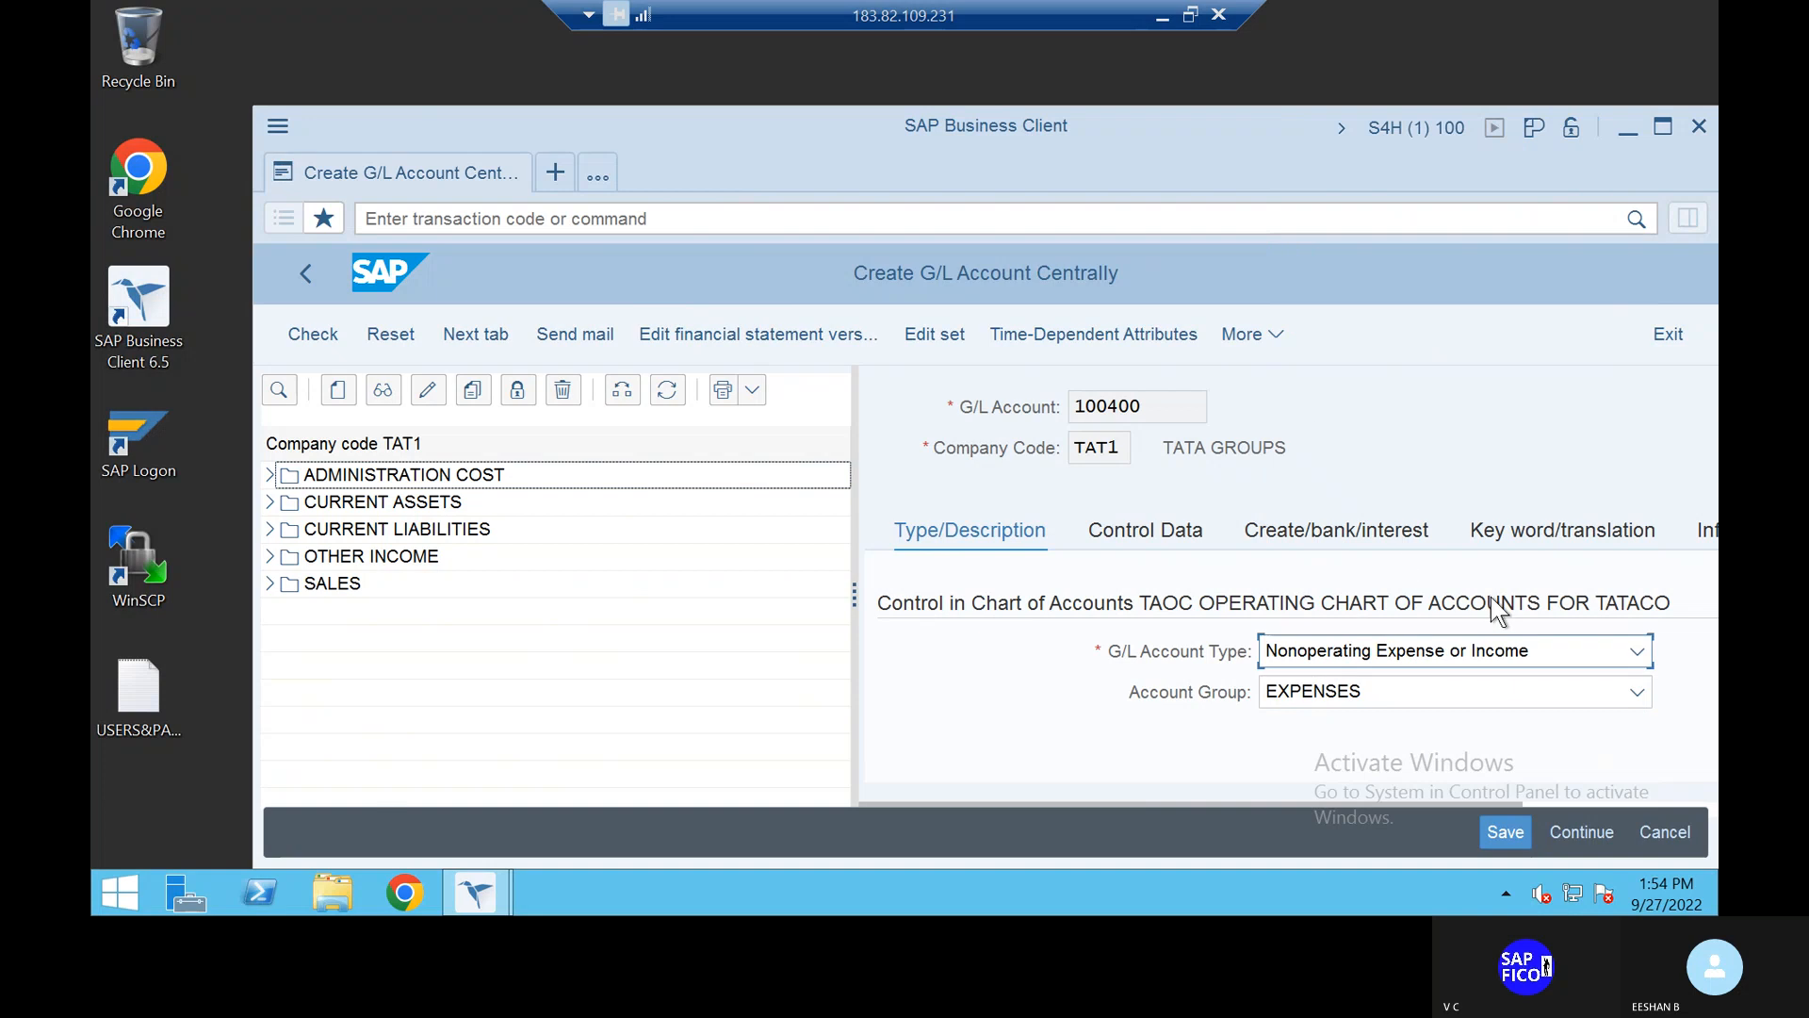
scroll(1498, 610, "down", 3)
scroll(1492, 600, "right", 1)
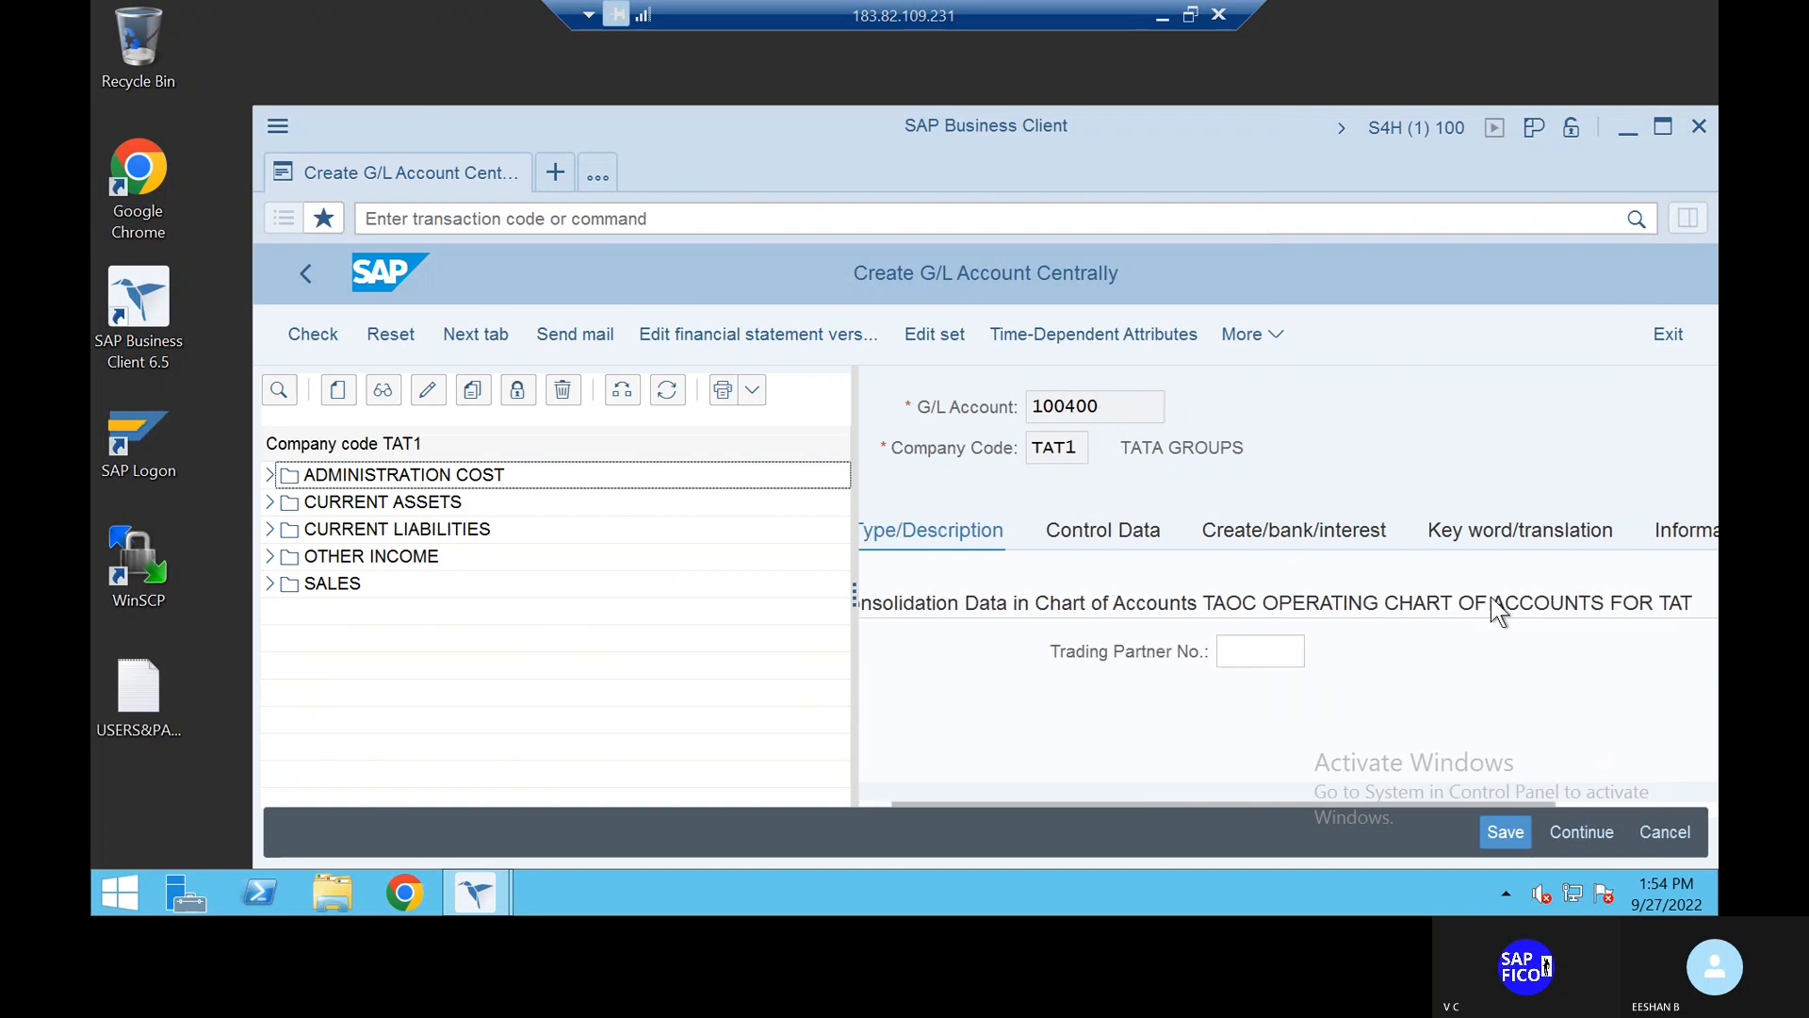
scroll(1491, 599, "up", 3)
scroll(1492, 600, "down", 3)
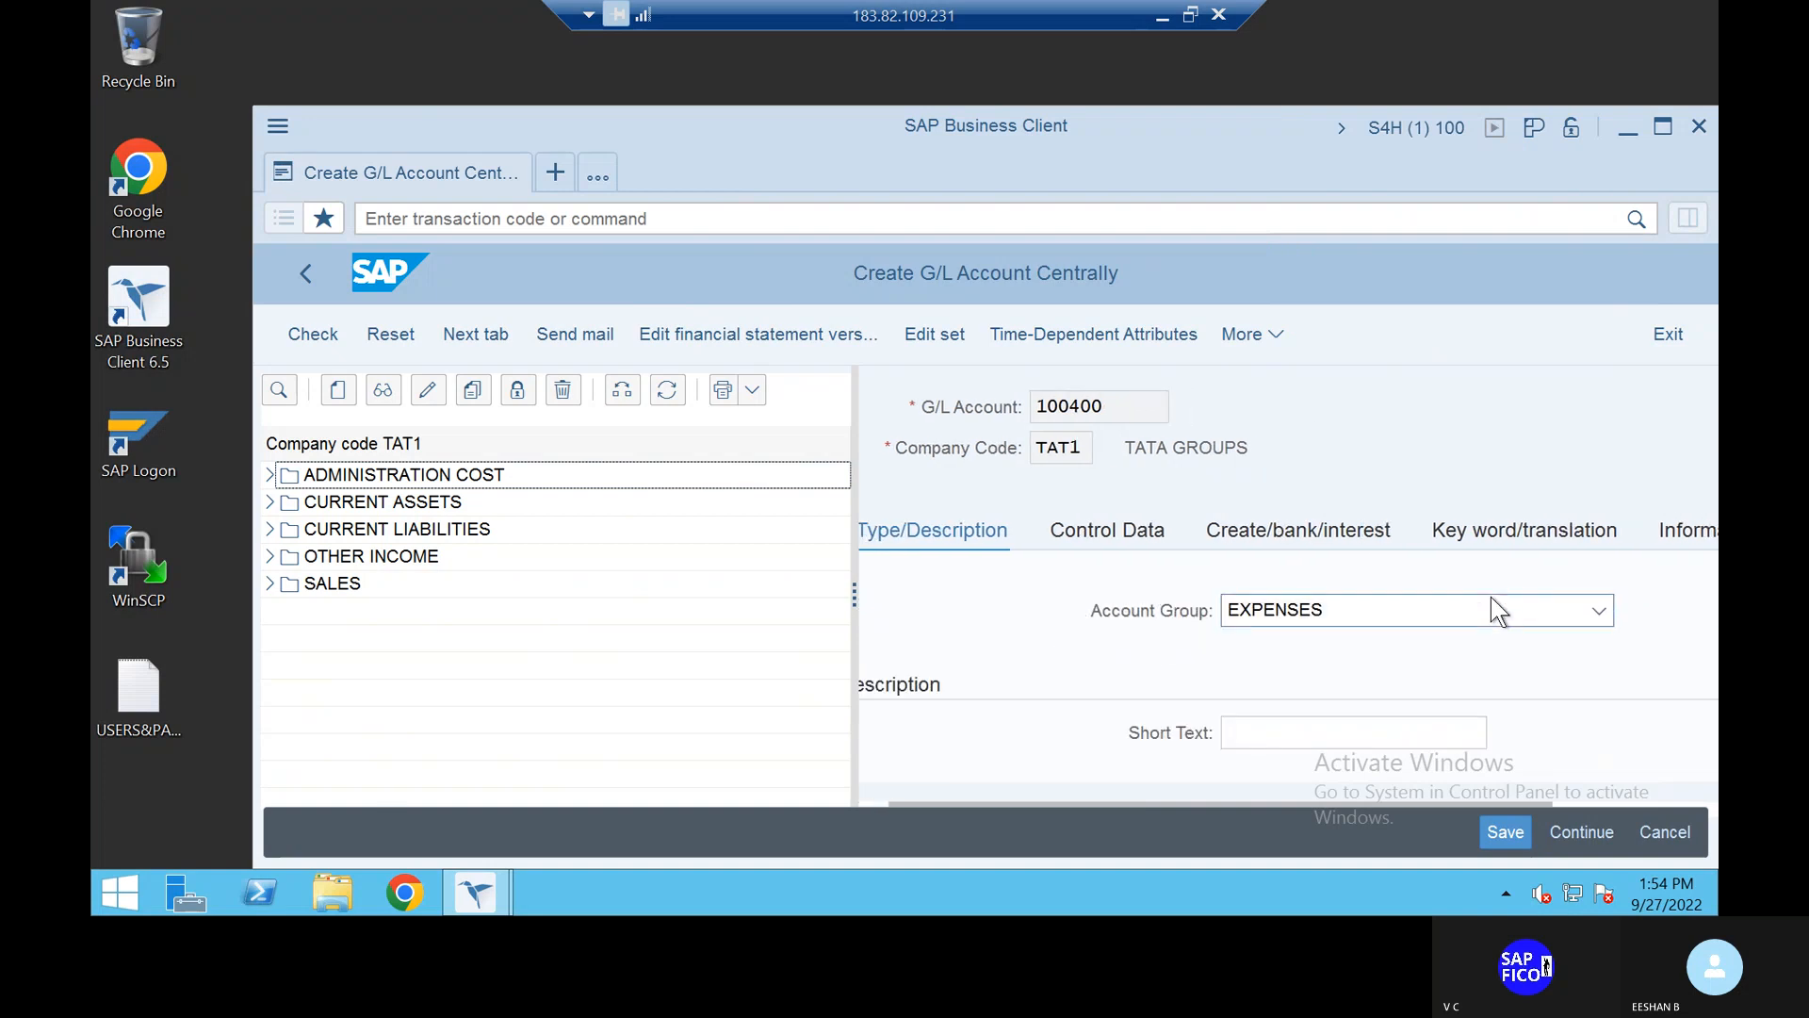
Step: Enter short text 'DIS PAID A/C' and long text 'CASH DISCOUNT PAID ACCOUNT'
left_click(1330, 741)
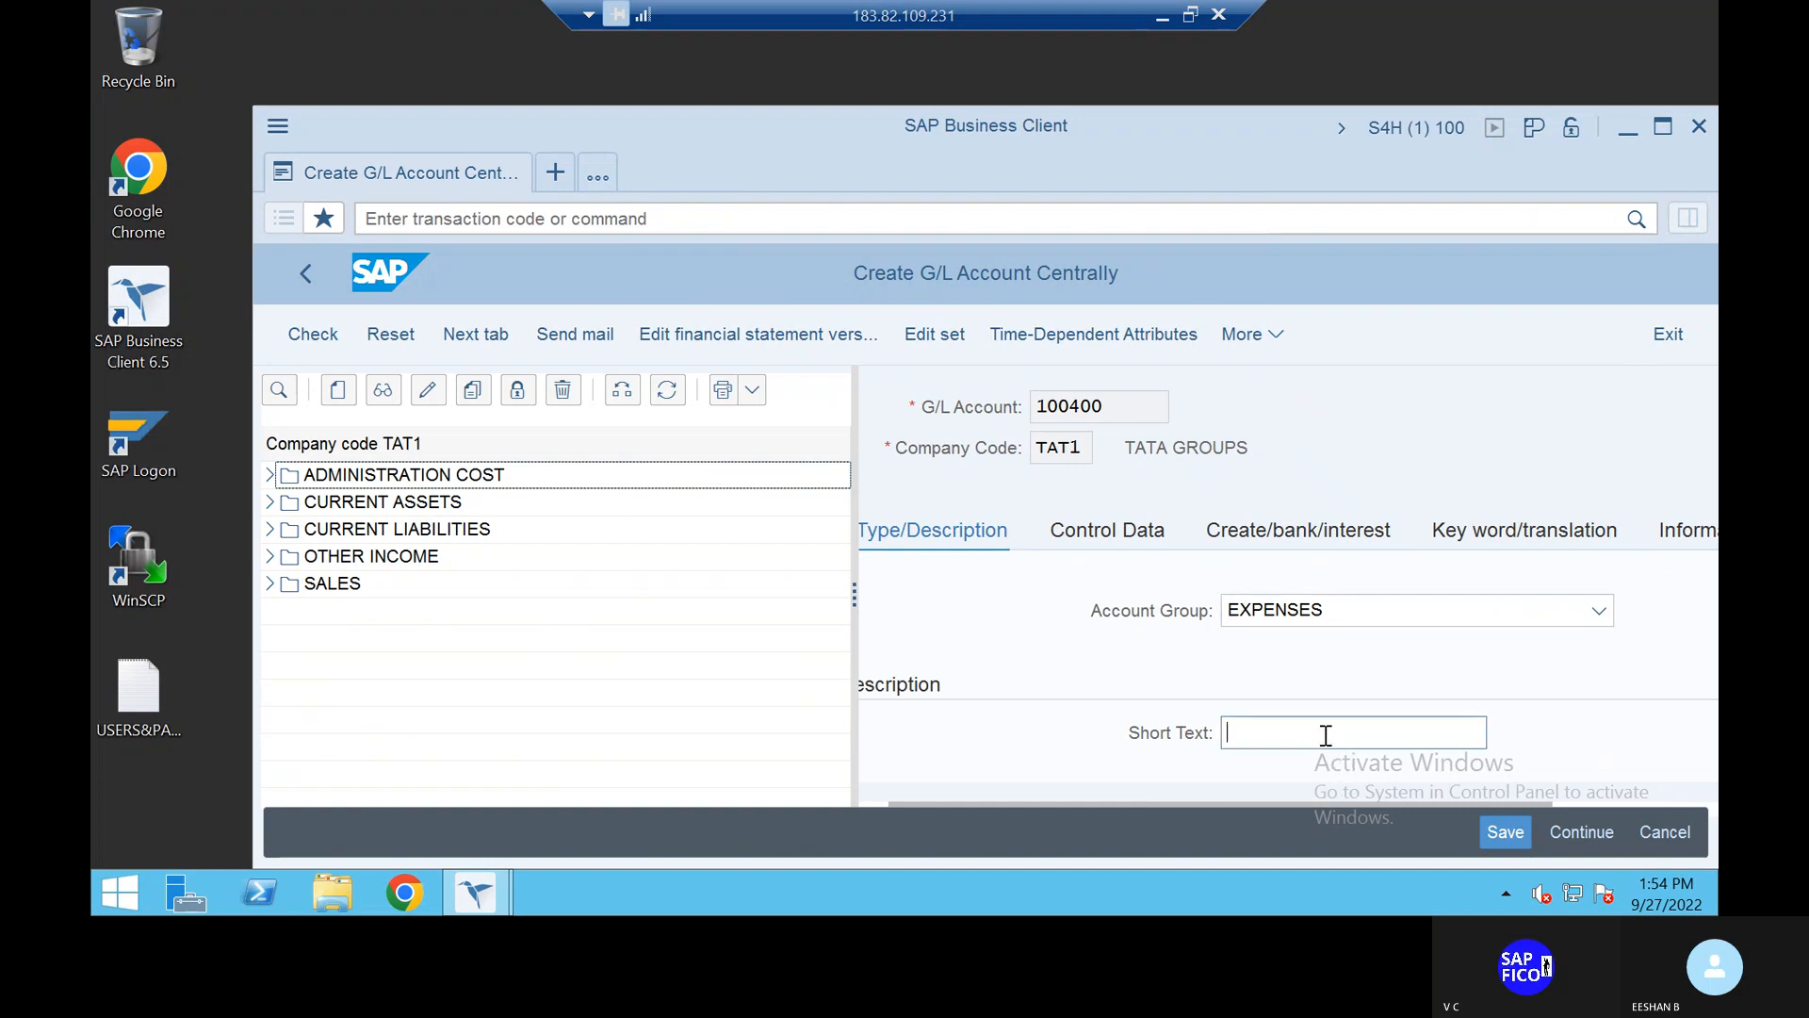
type("DIS PAID A/C")
scroll(1365, 735, "down", 2)
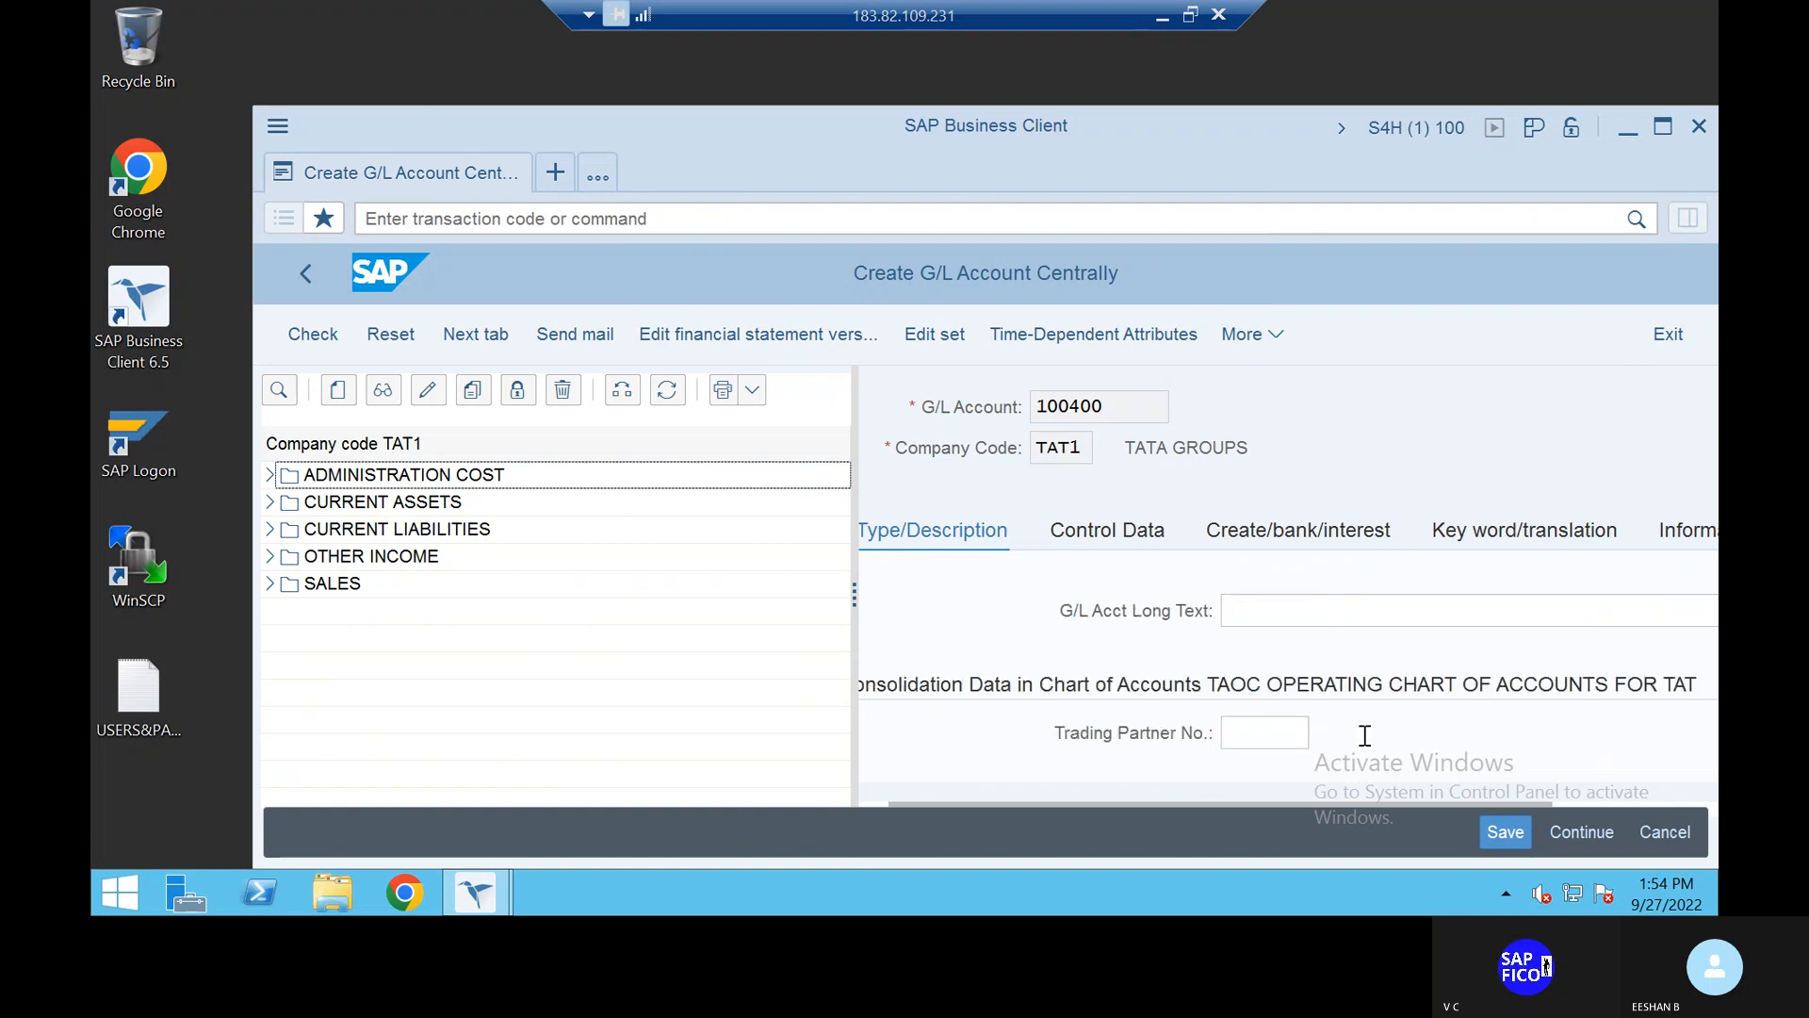
left_click(1286, 610)
type("CA")
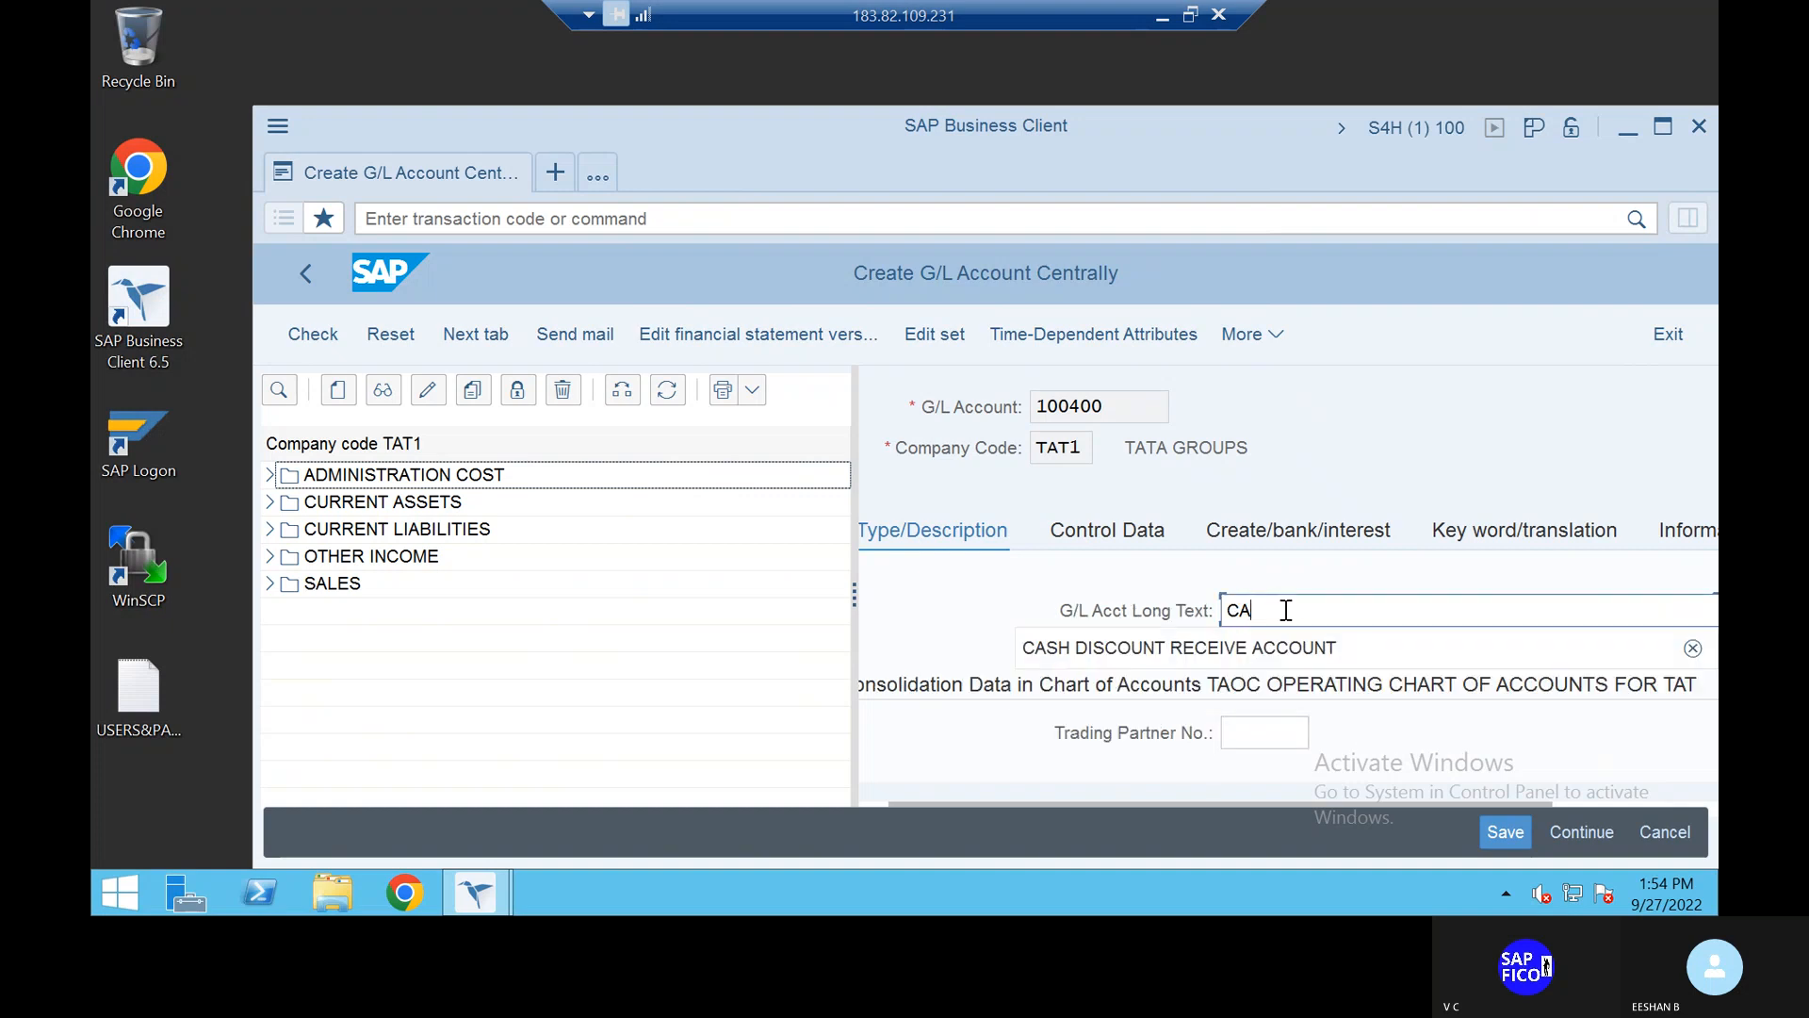
type("SH DISCOUNT PAID ACCOUNT")
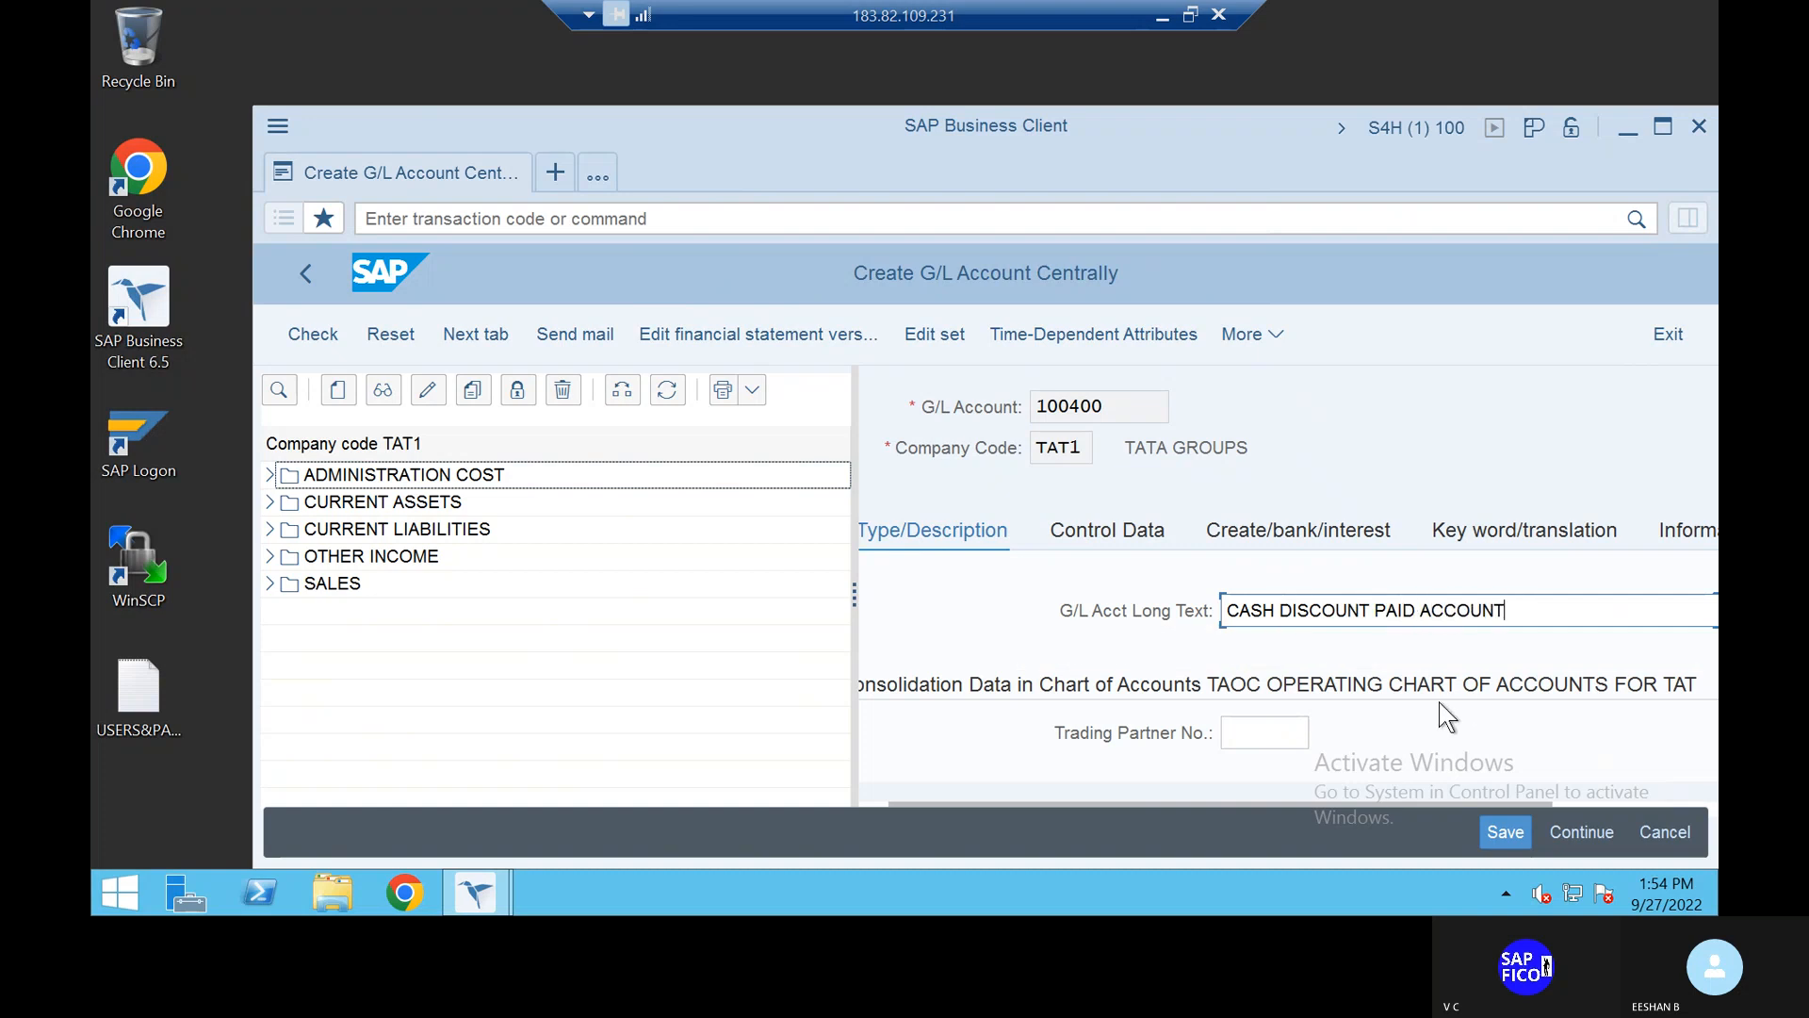
key("Return")
Step: Set the account's sort key to 001 in the control data
left_click(1119, 539)
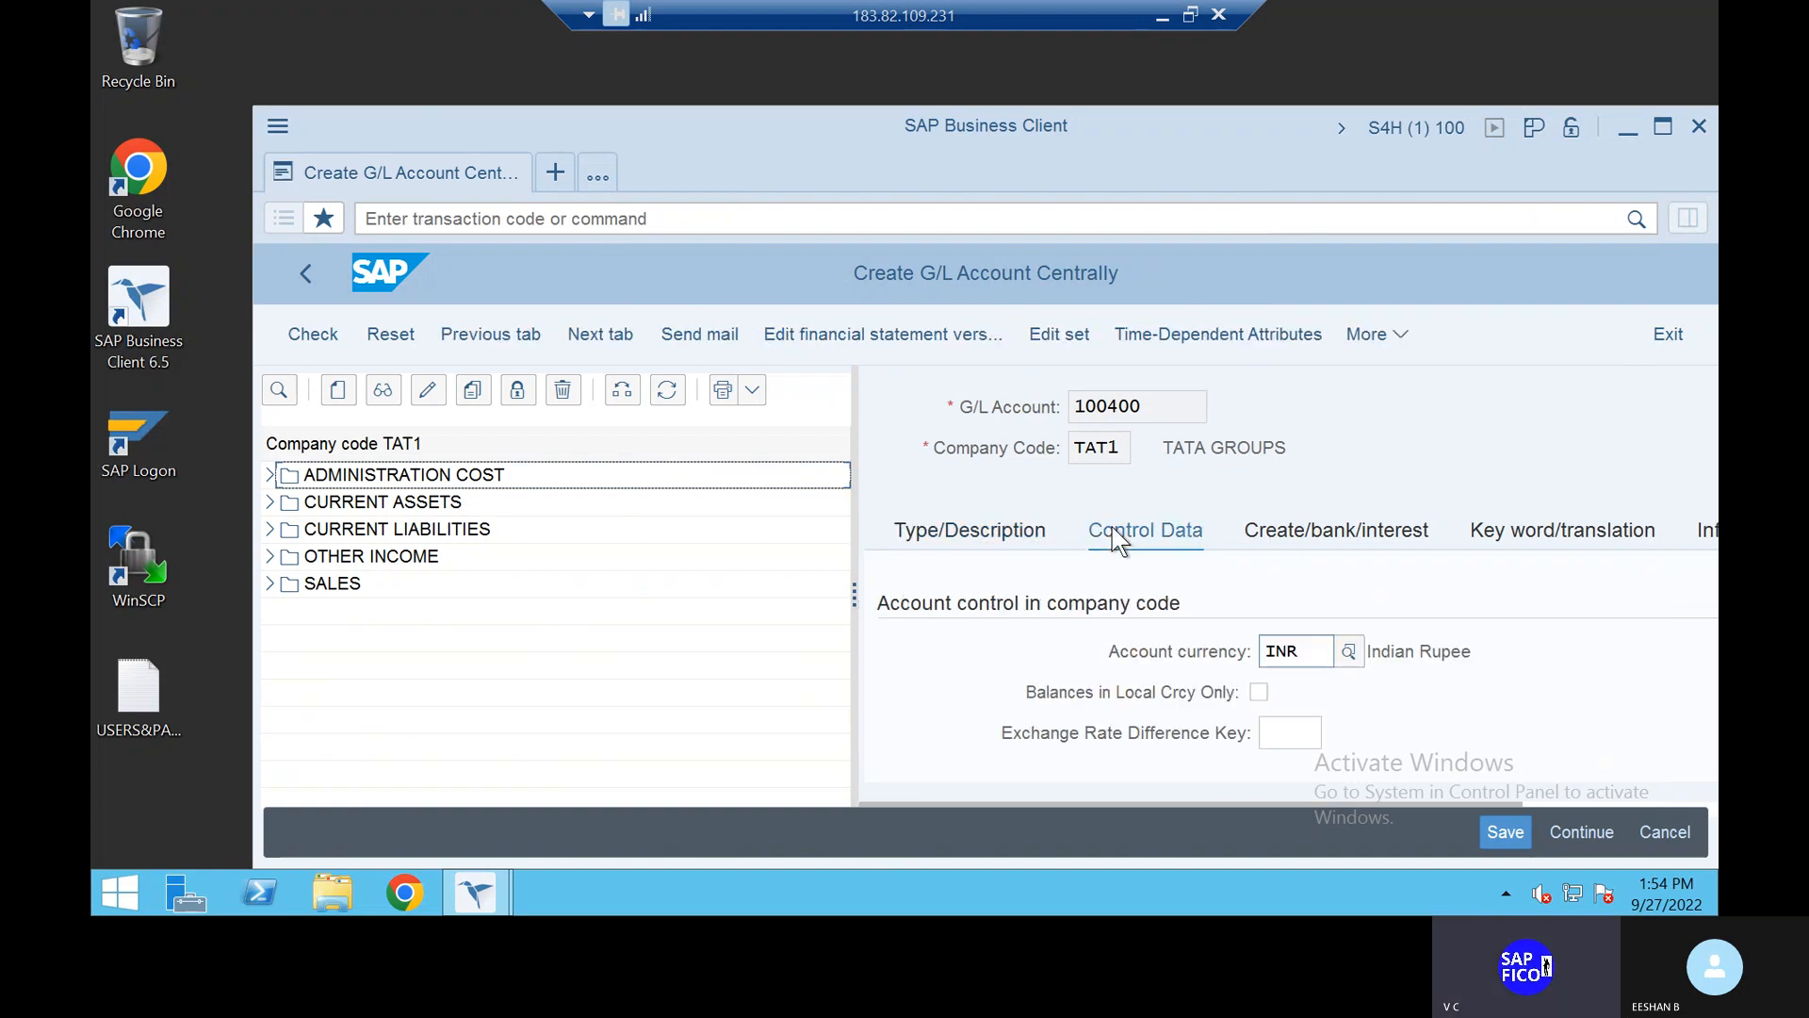
scroll(1304, 605, "down", 3)
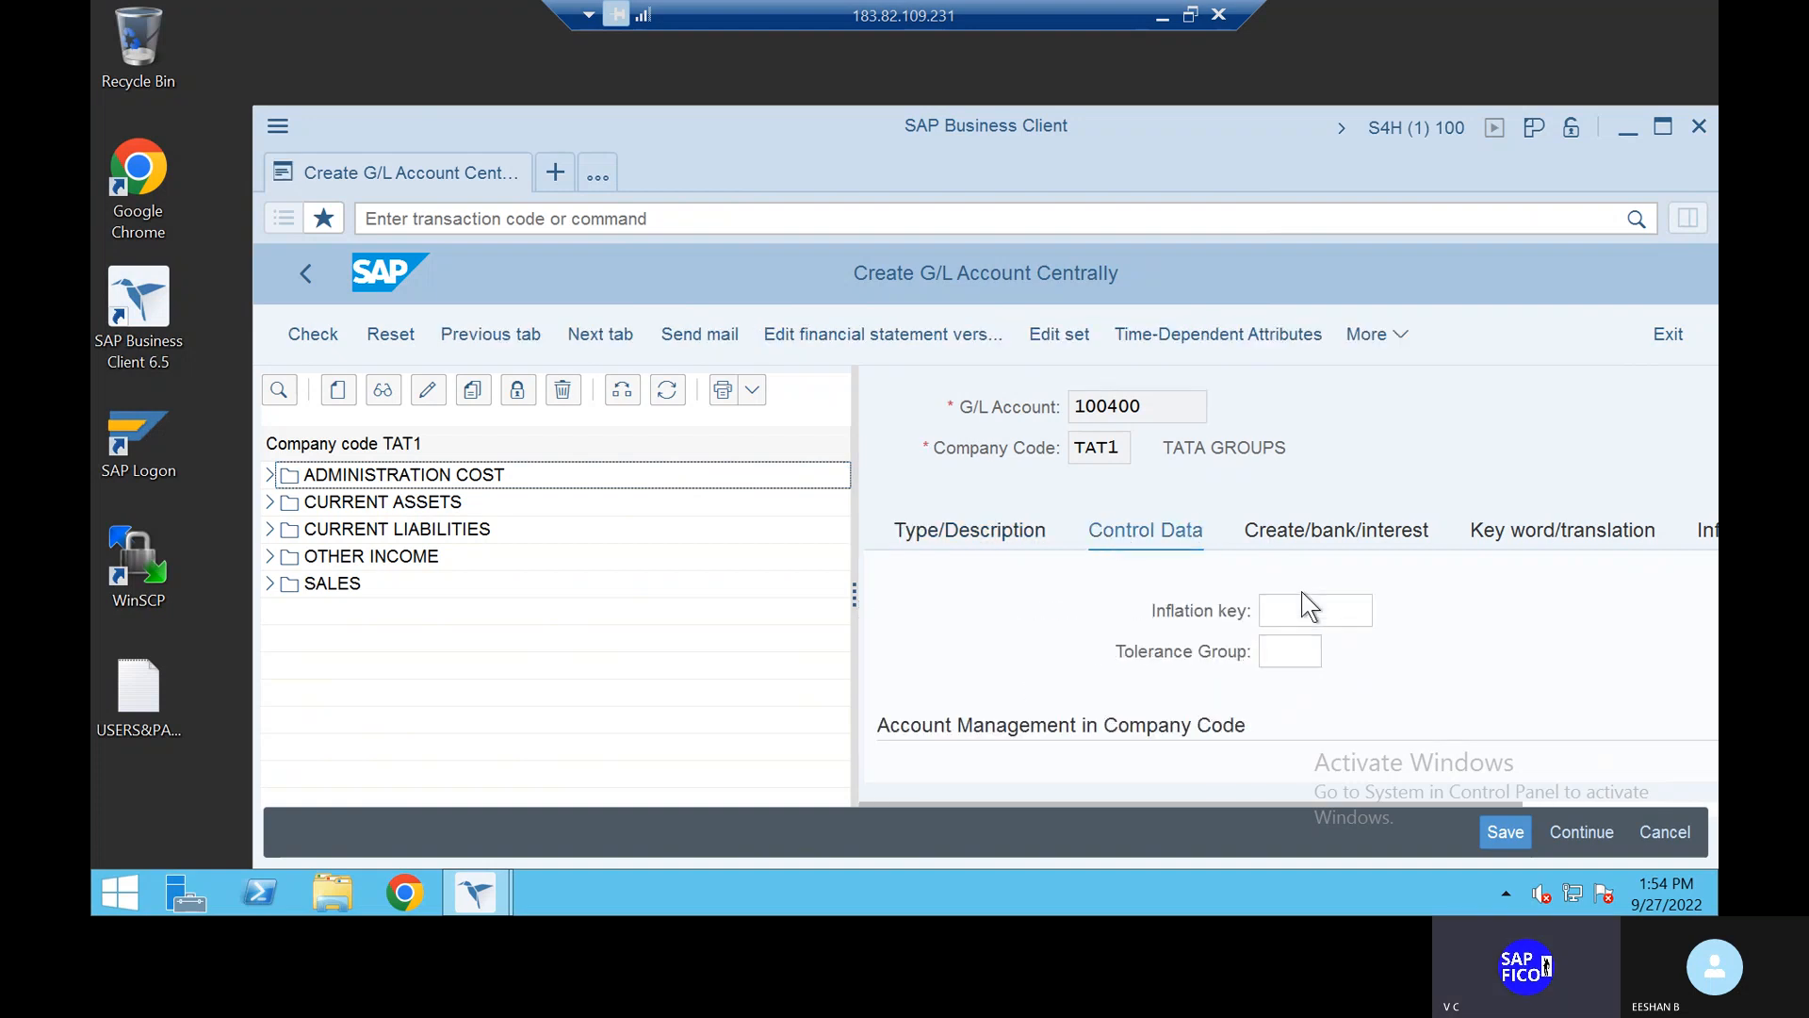
scroll(1308, 606, "down", 3)
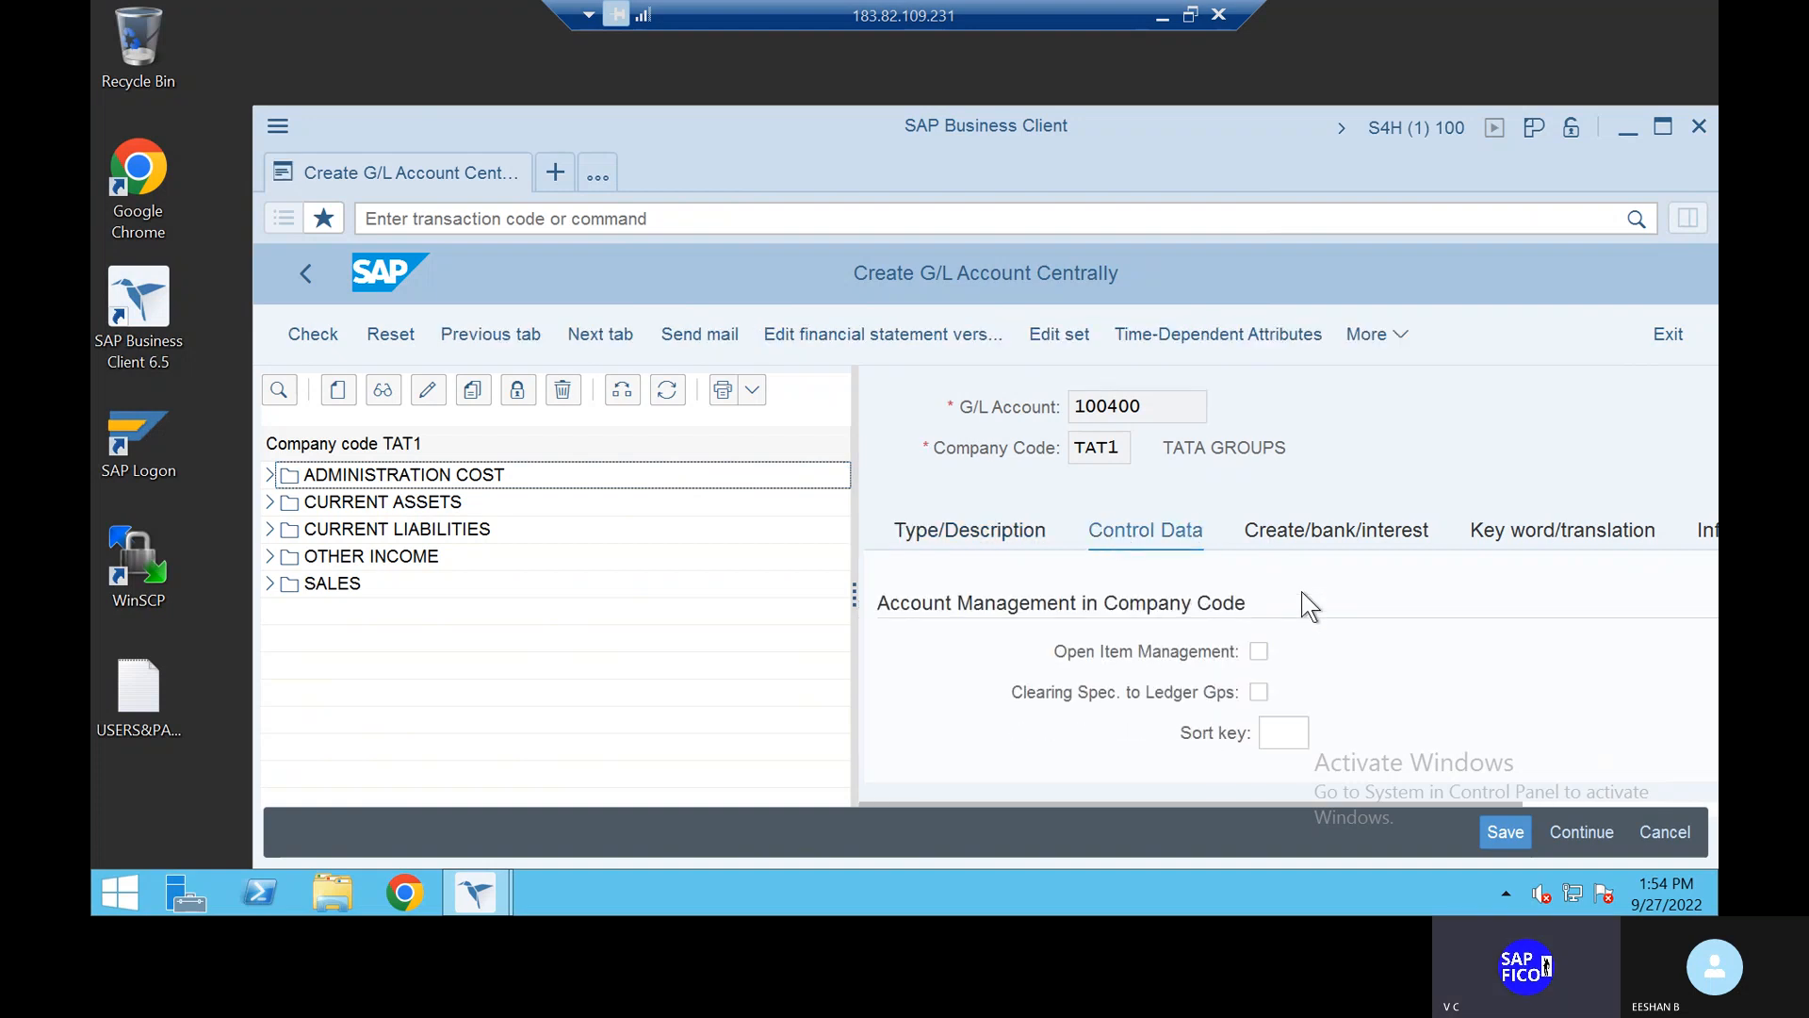
left_click(1281, 732)
type("001")
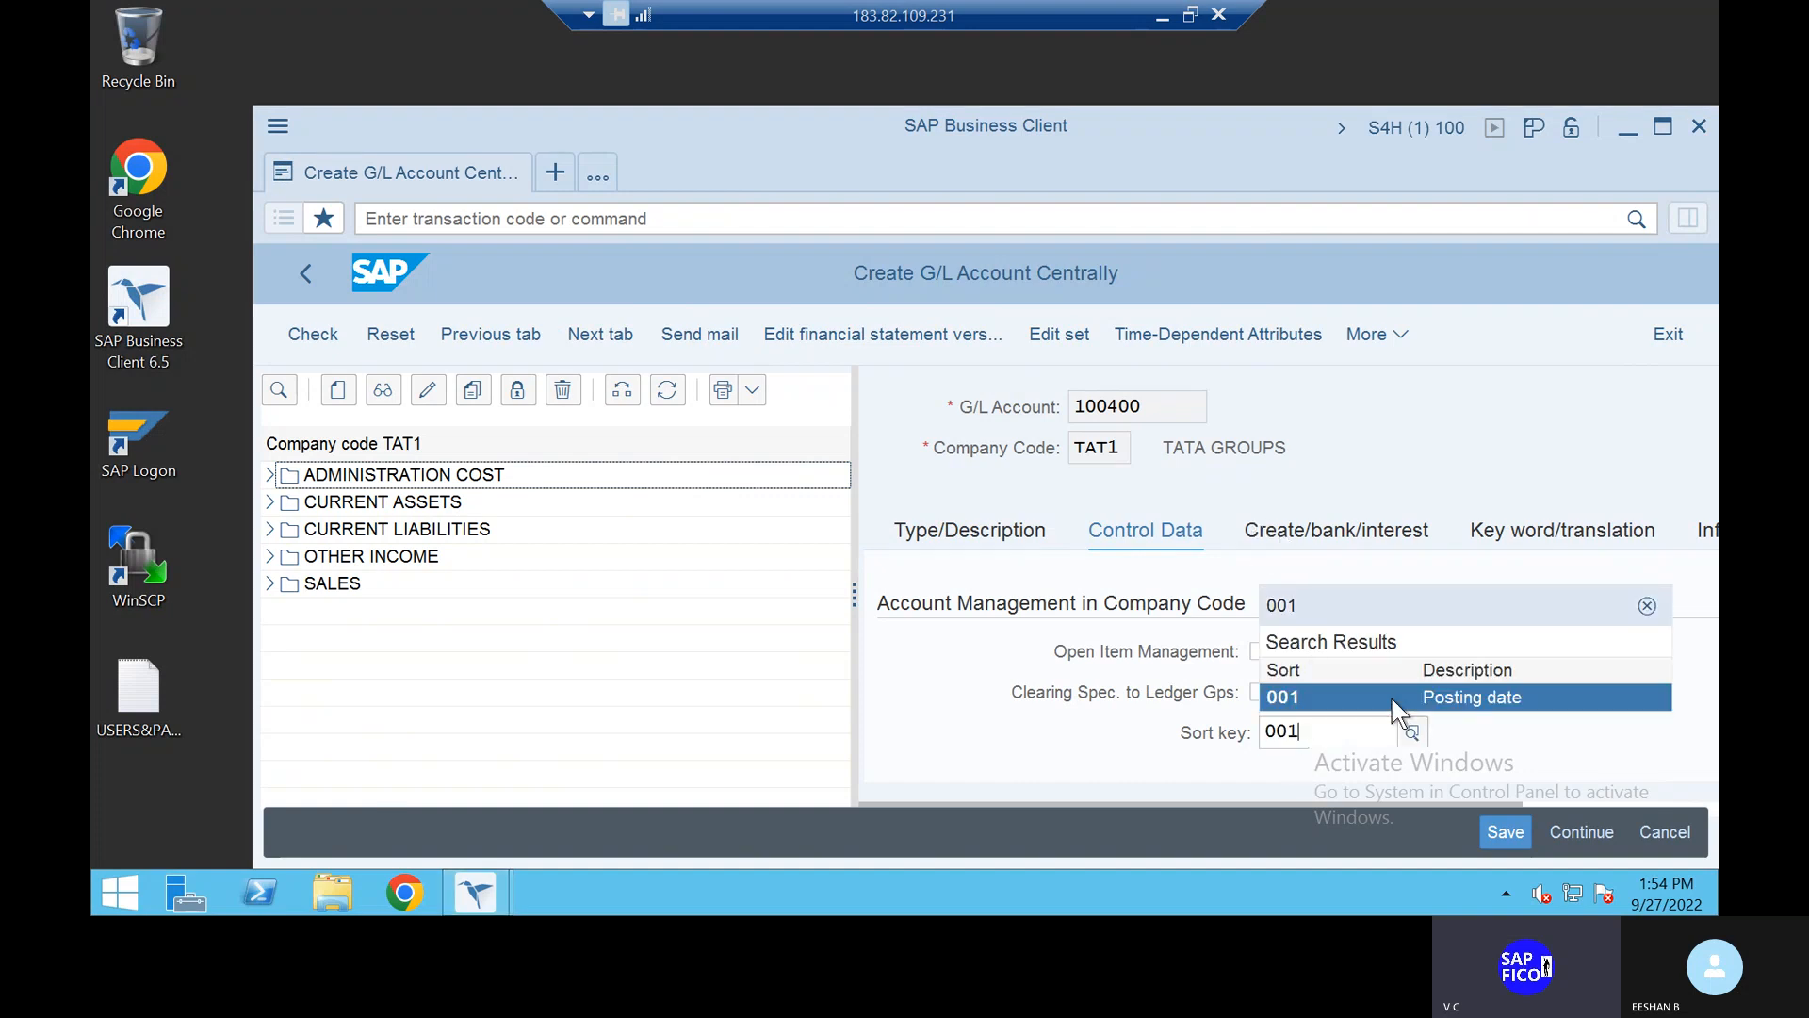
left_click(1393, 698)
Step: Set field status group G001 and save G/L account 100400
left_click(1325, 530)
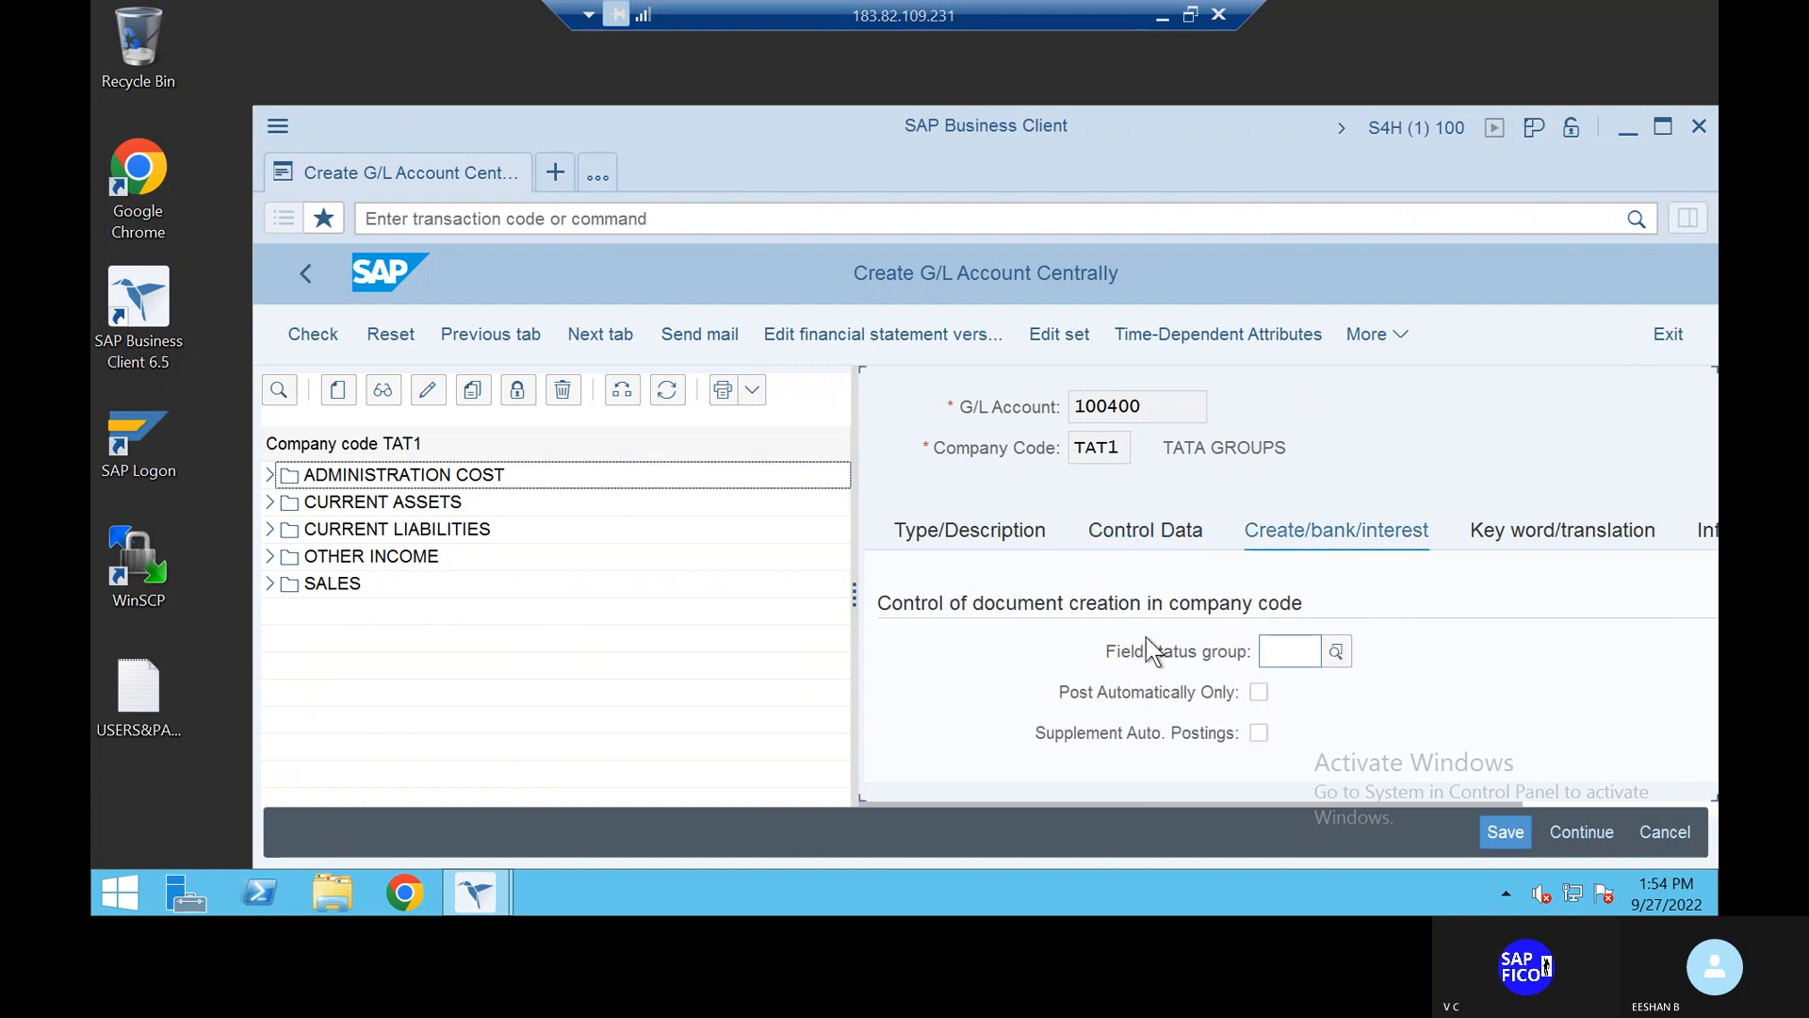
left_click(1290, 654)
type("G001")
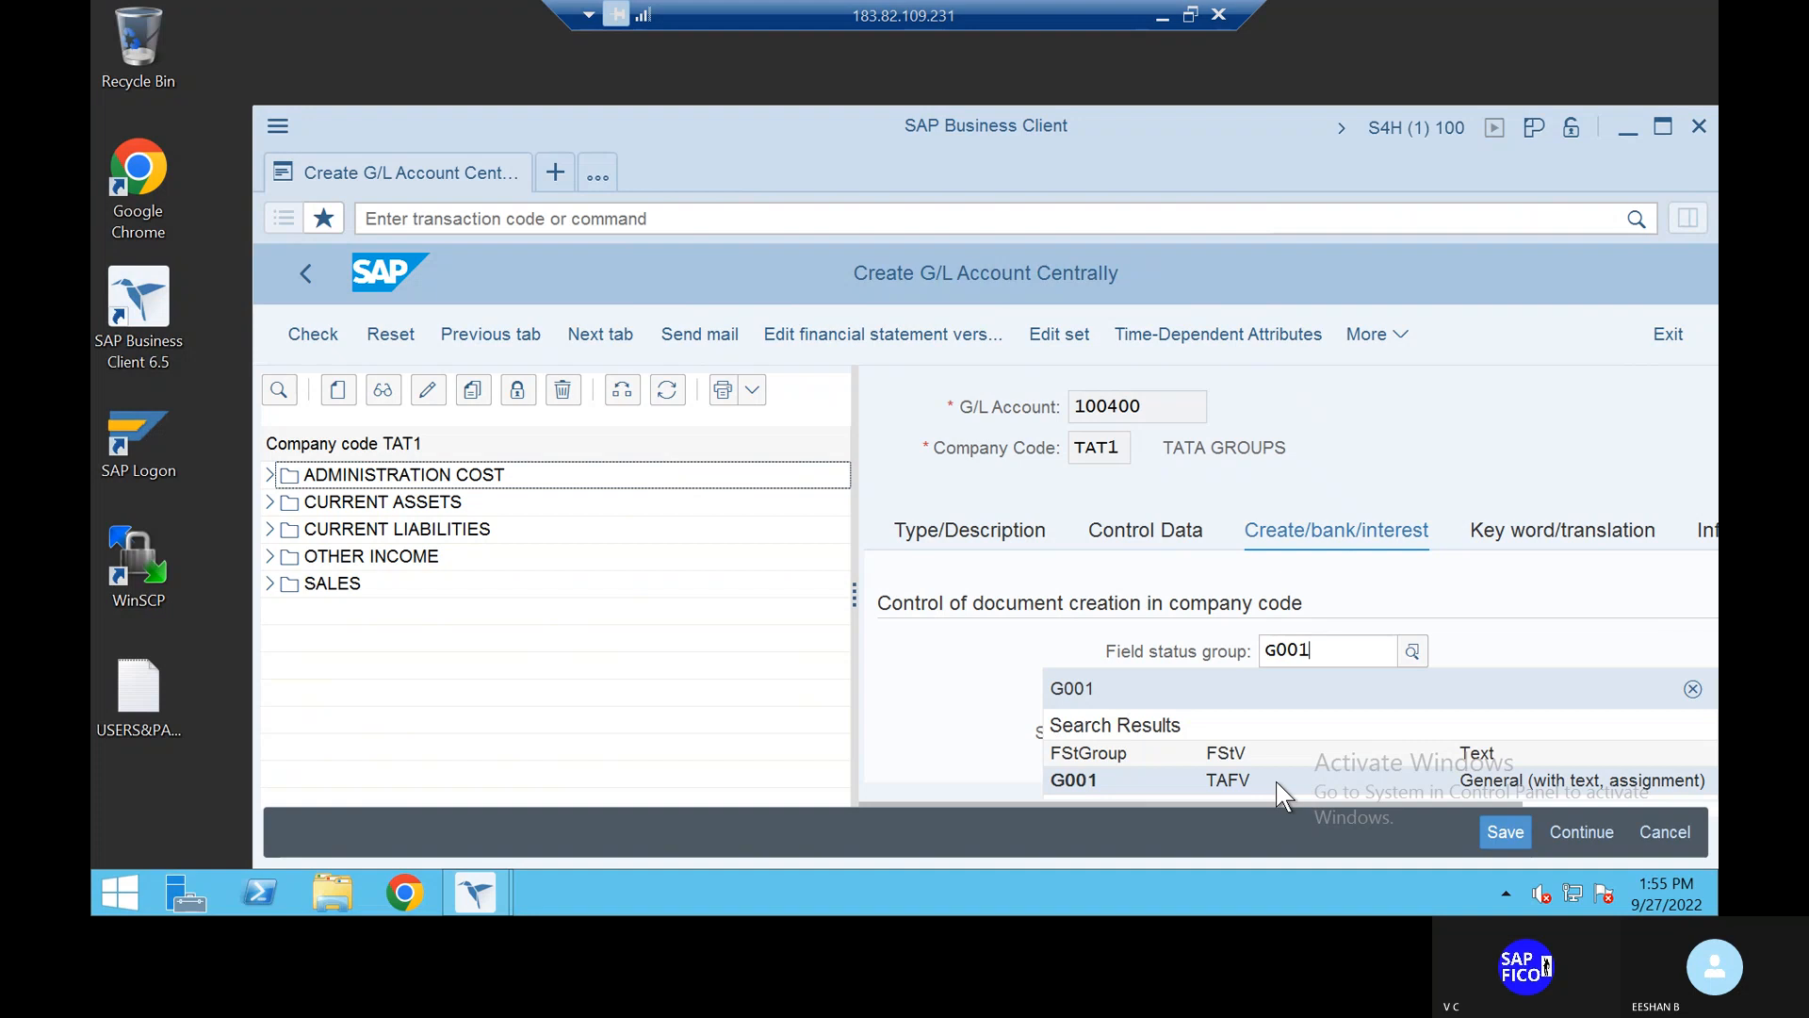
left_click(1445, 775)
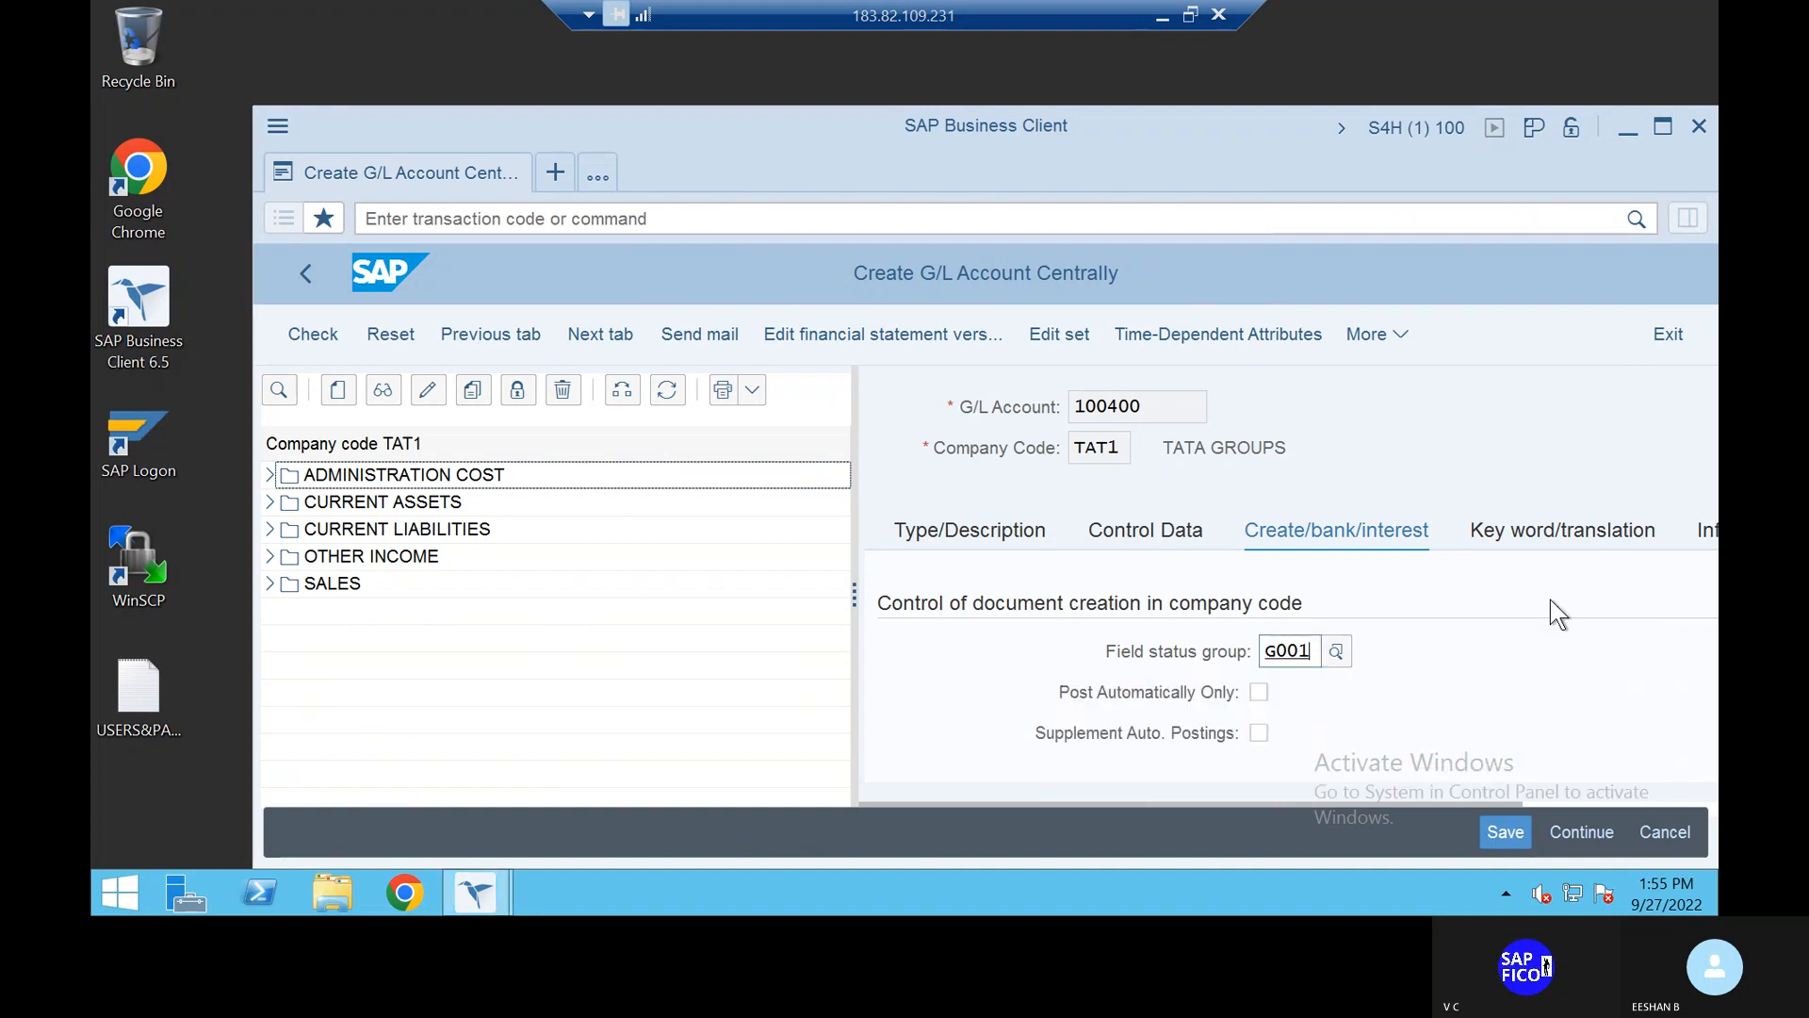
scroll(1554, 608, "down", 2)
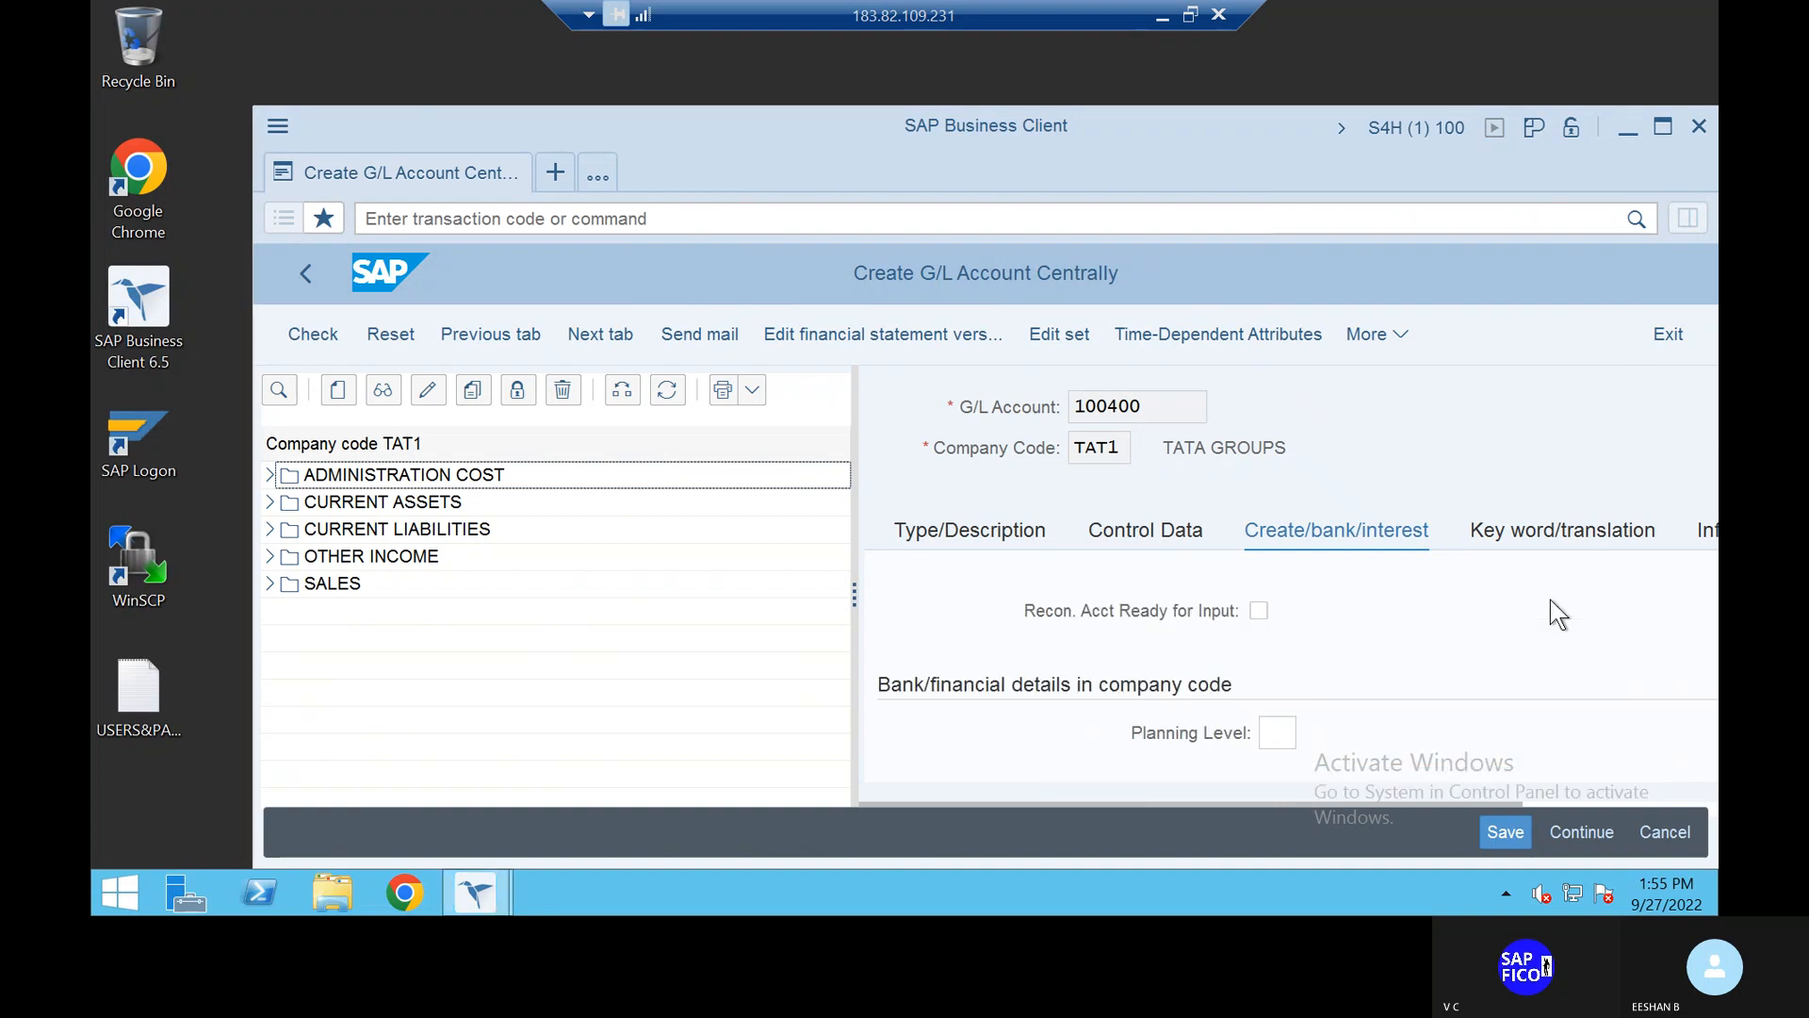
left_click(1510, 836)
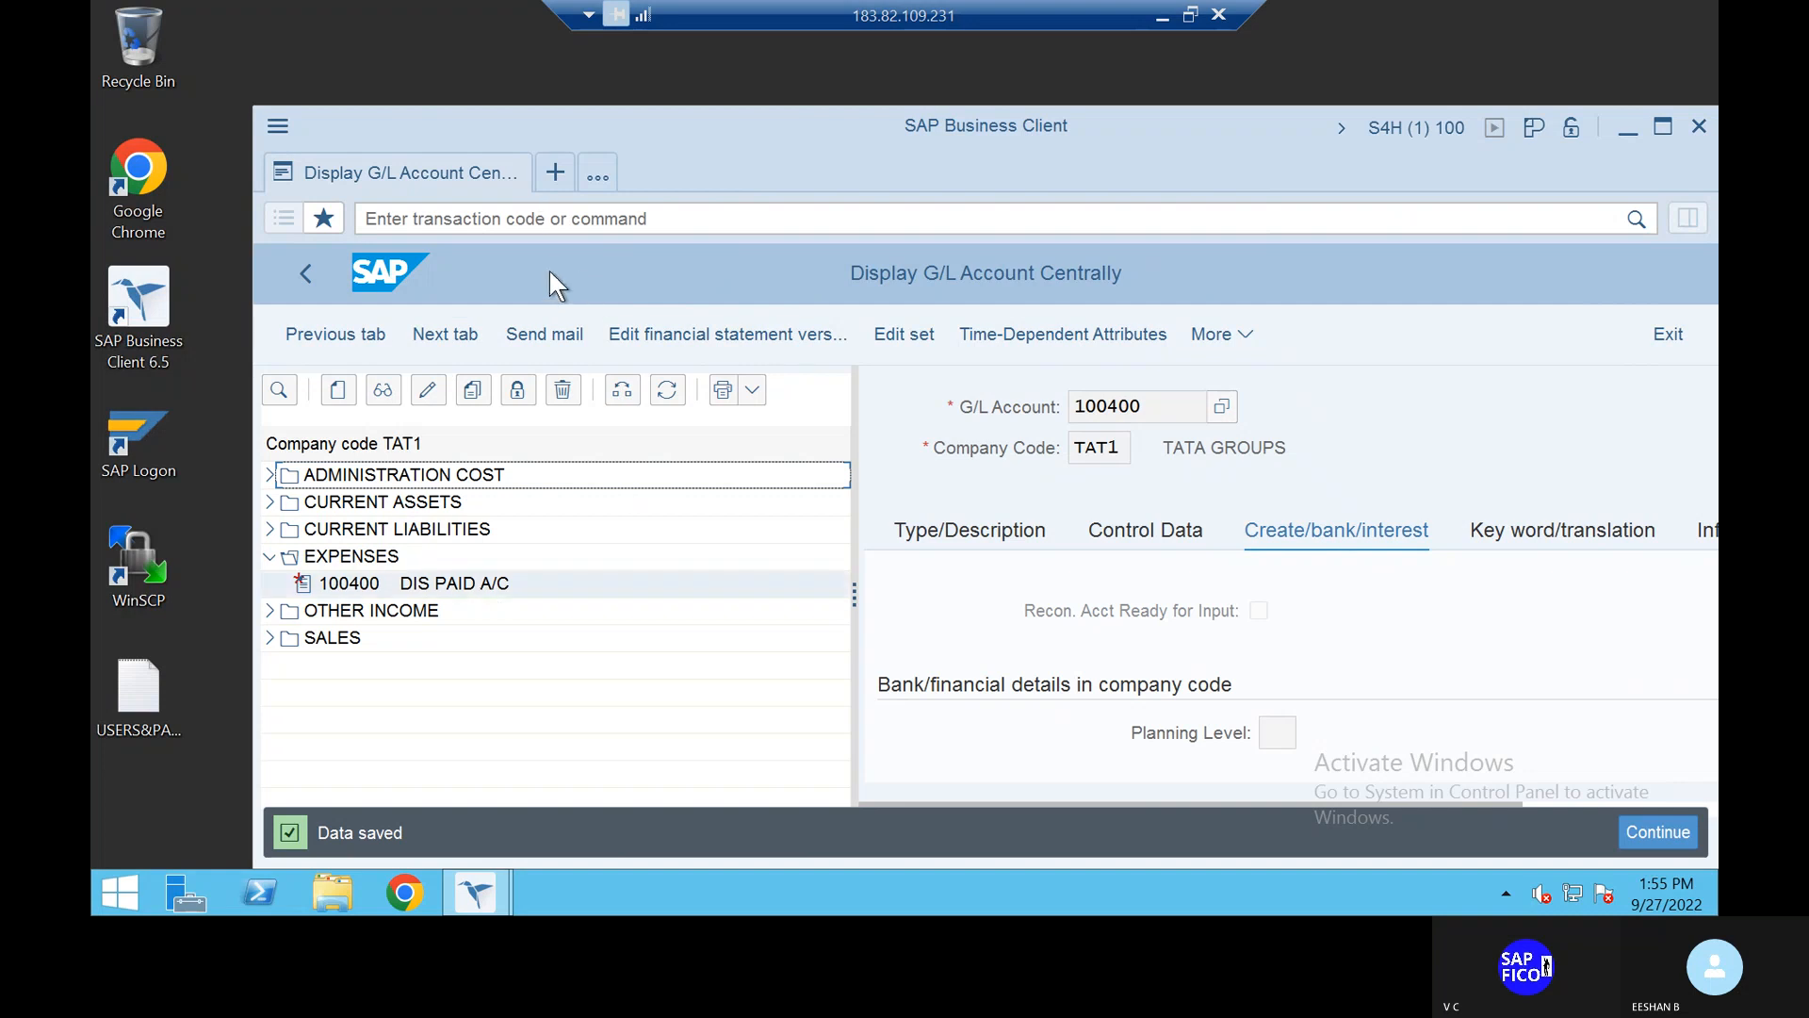
Step: Return to SAP Easy Access with /N and begin entering the next transaction code
left_click(524, 222)
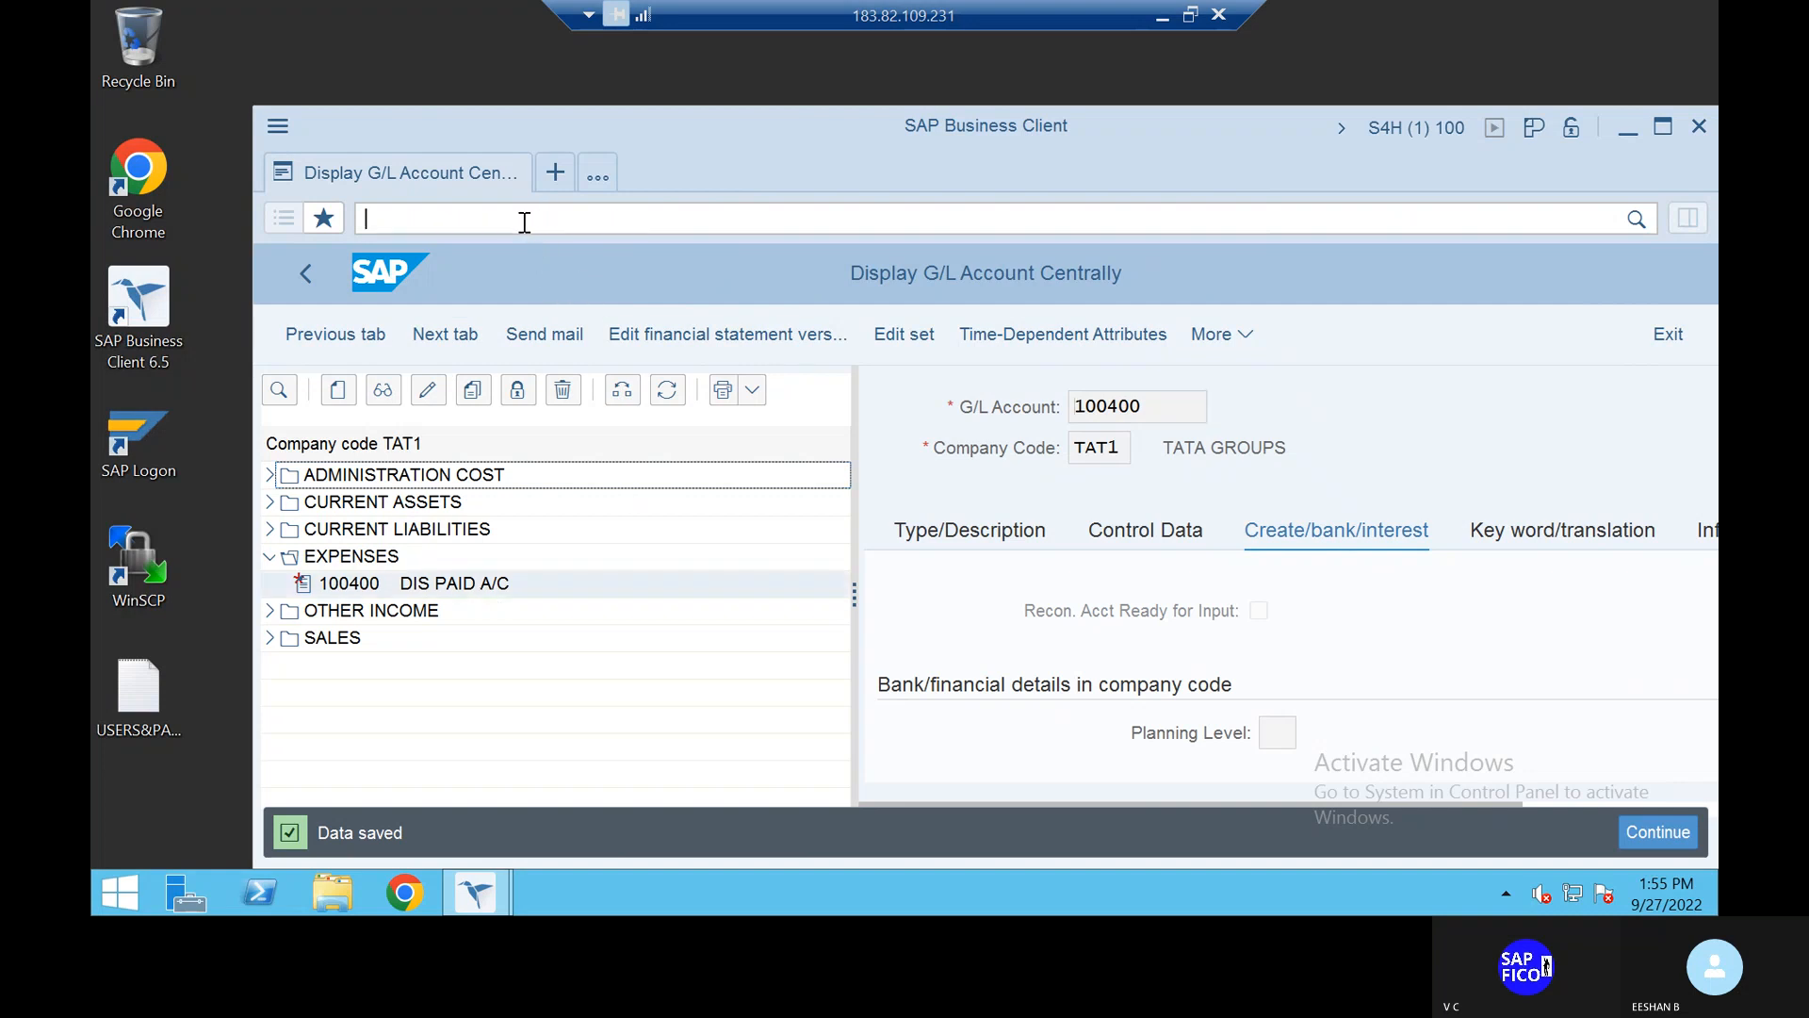
type("/N")
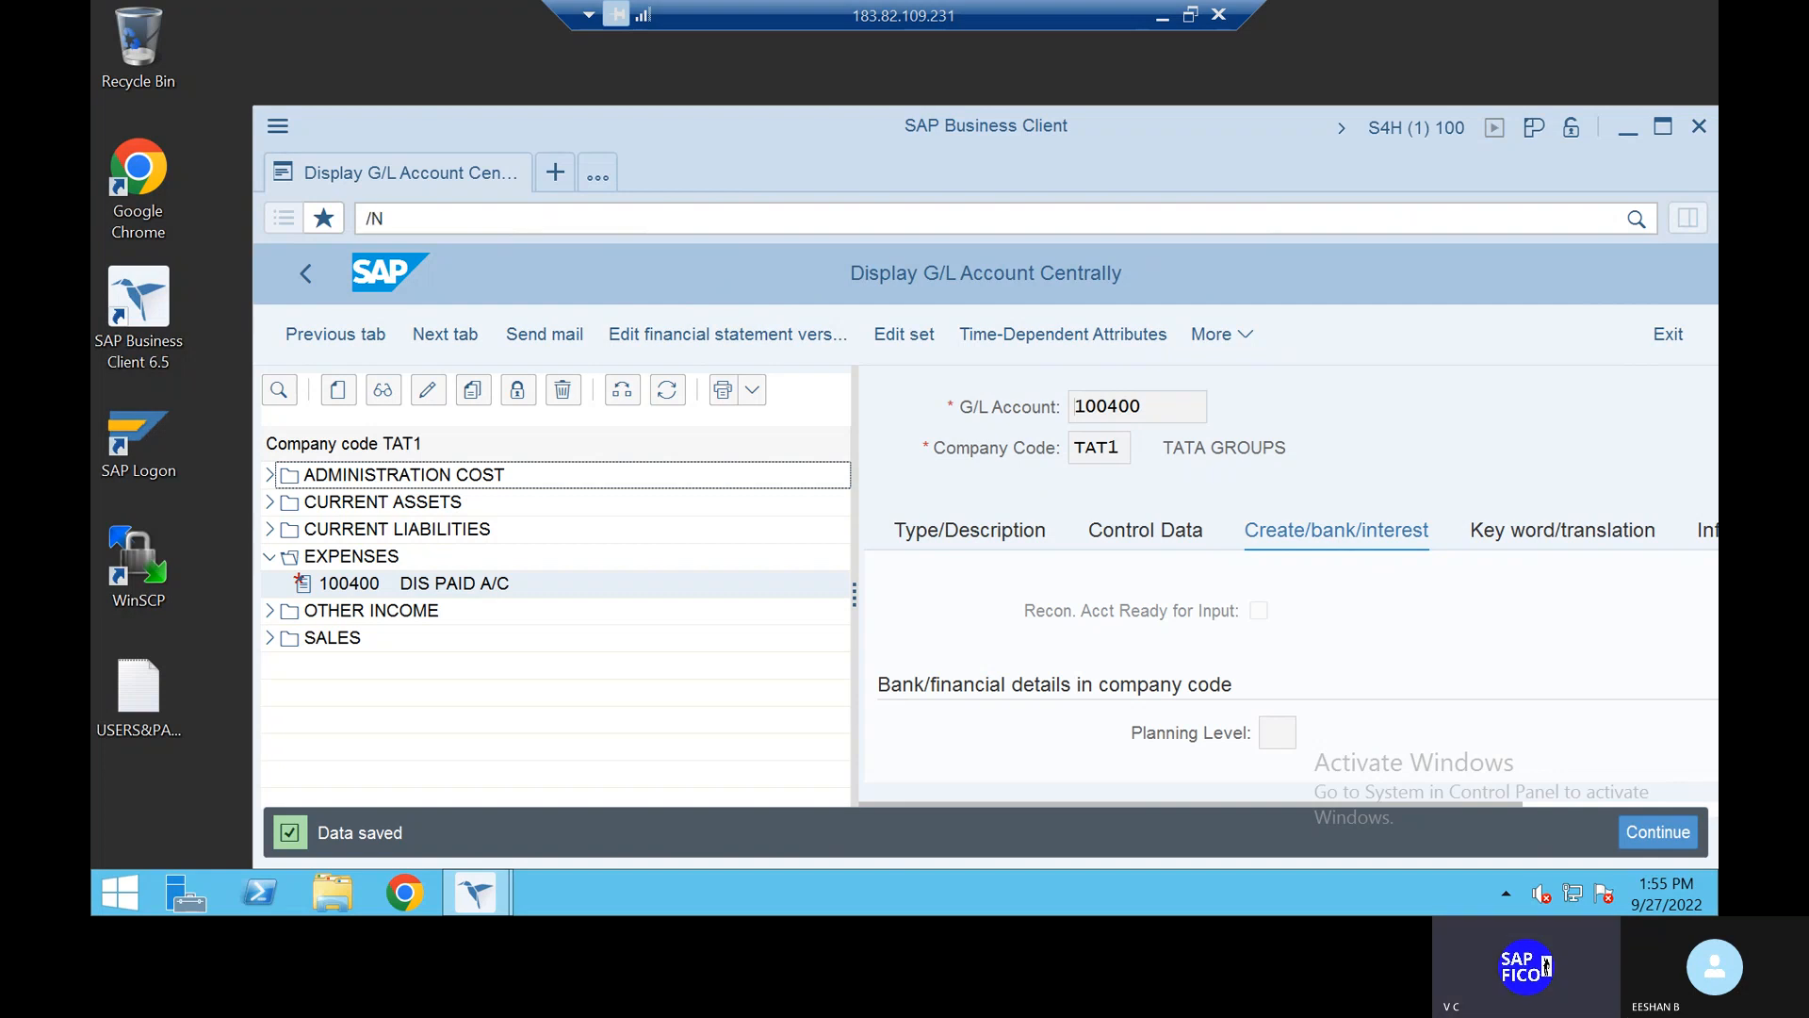
key("Return")
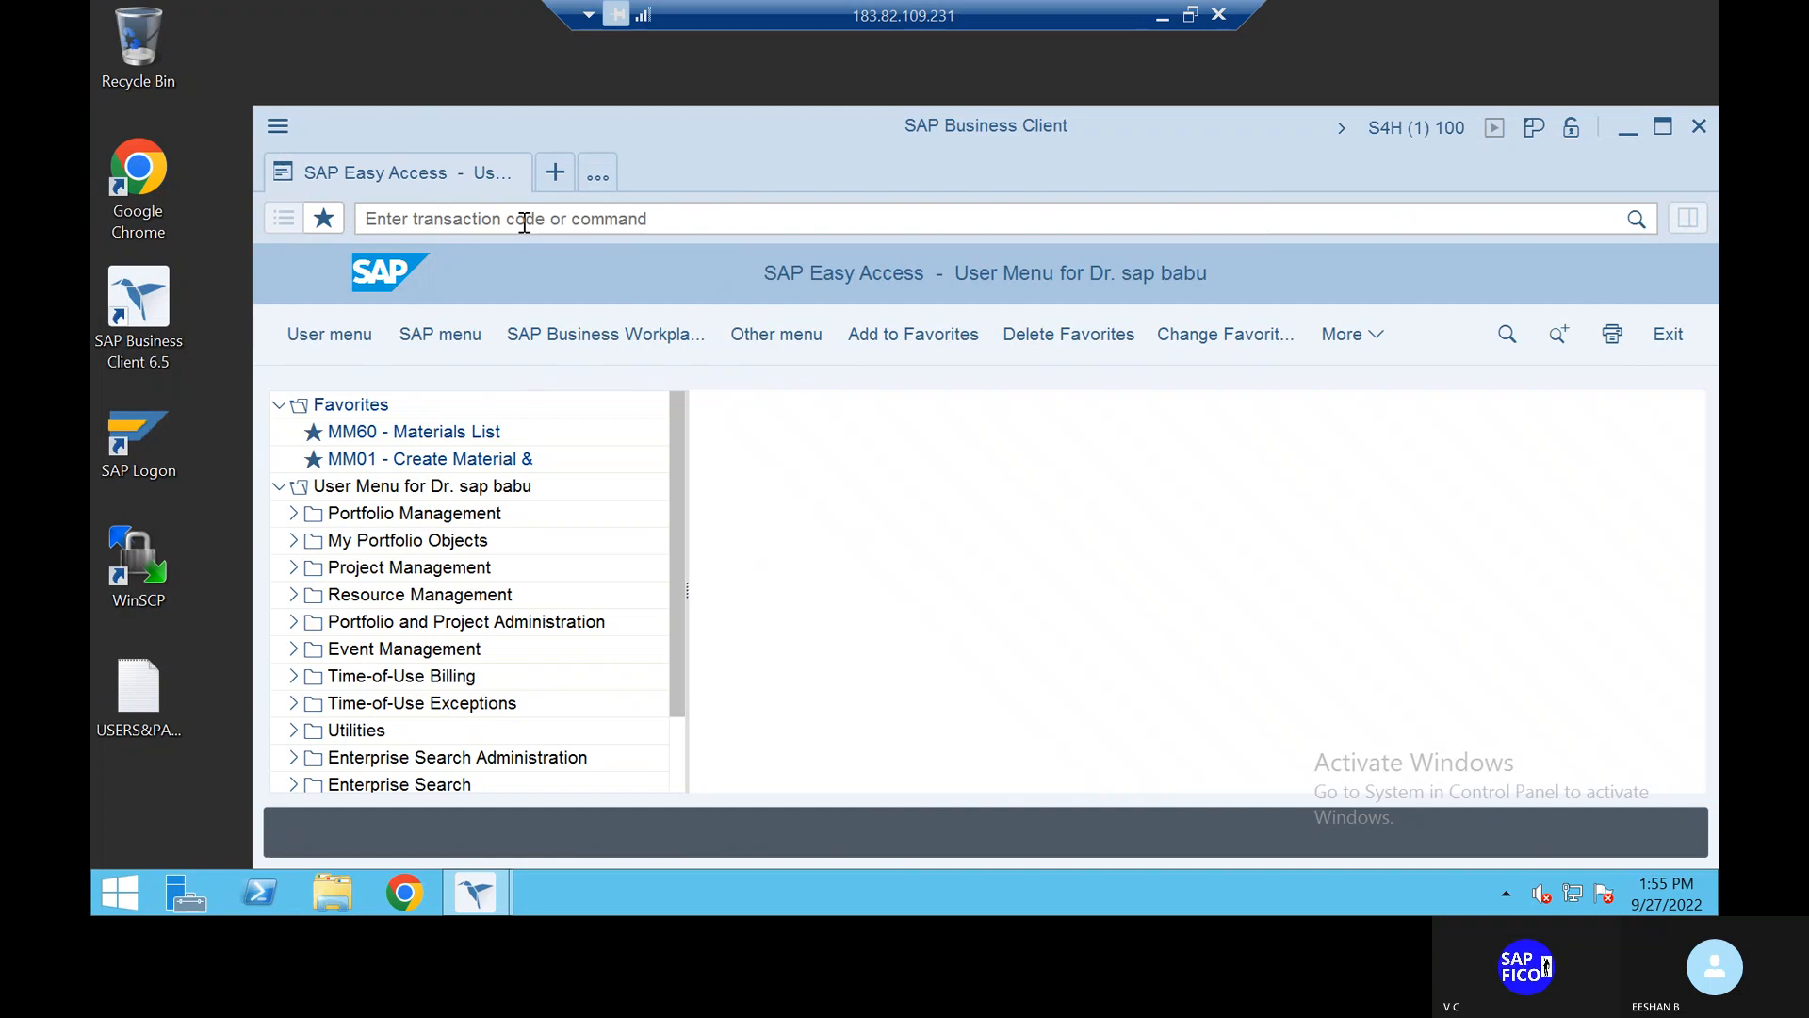
left_click(525, 222)
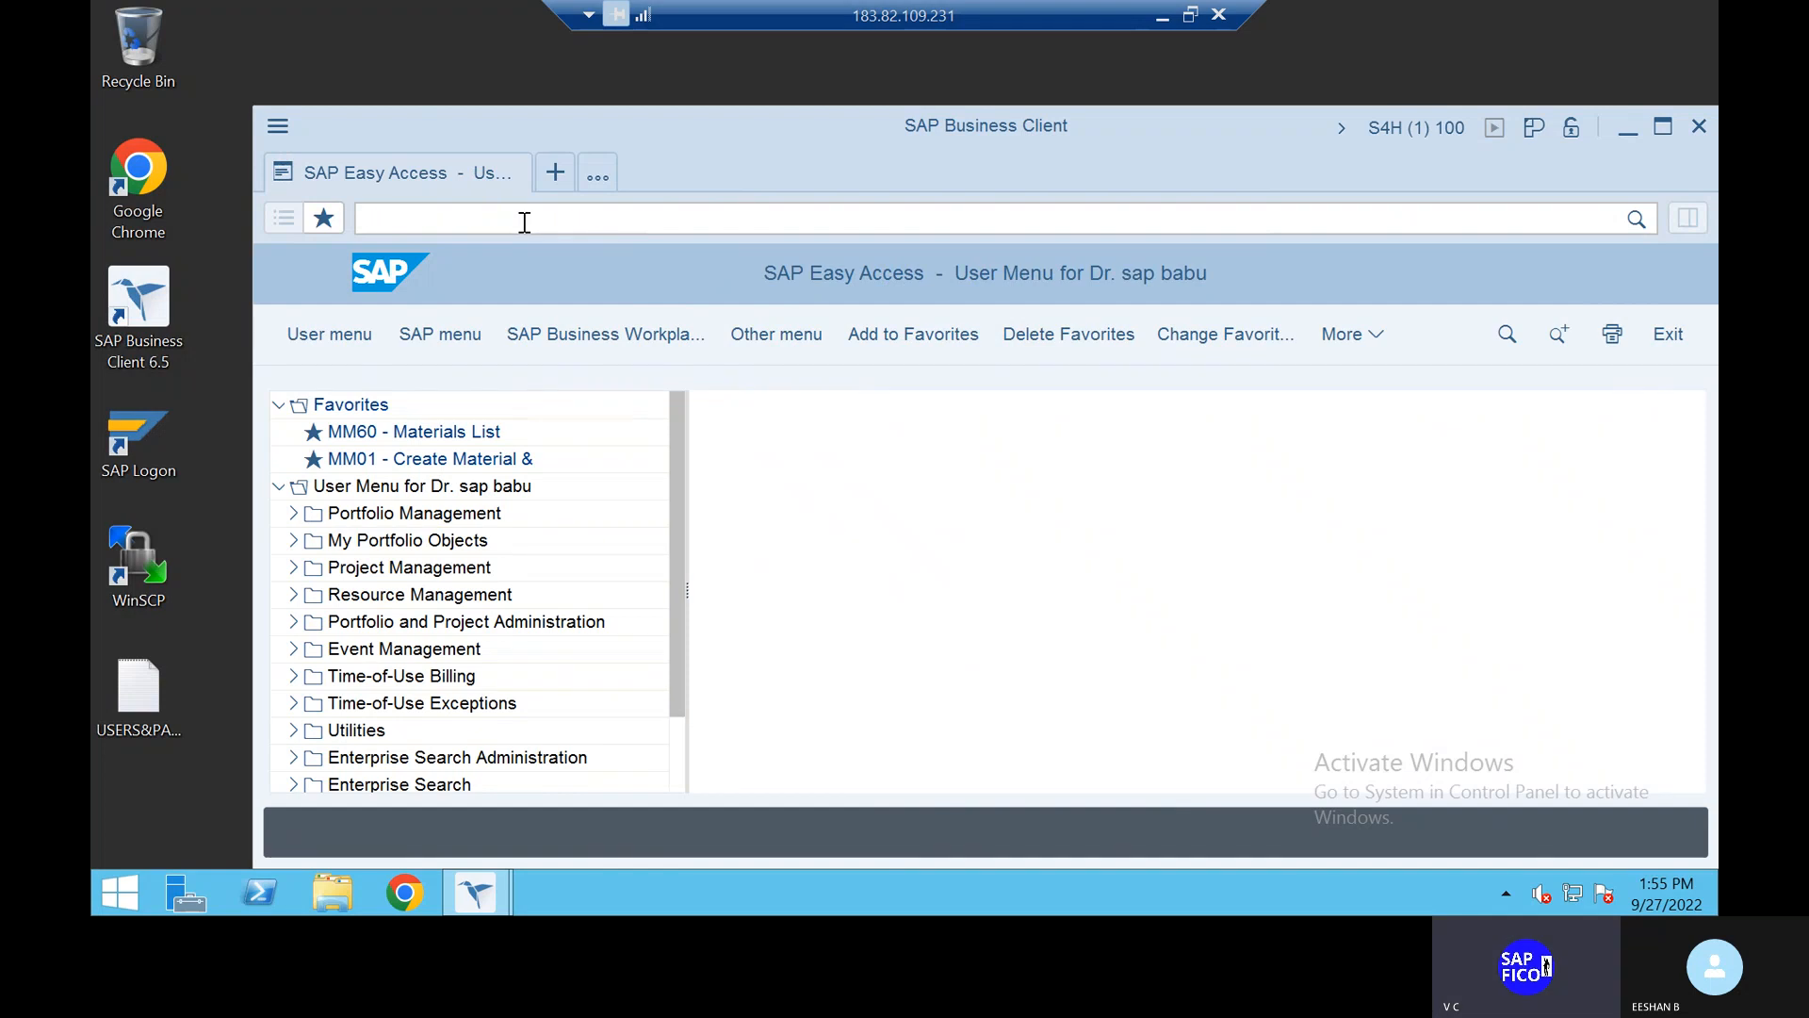
type("OX")
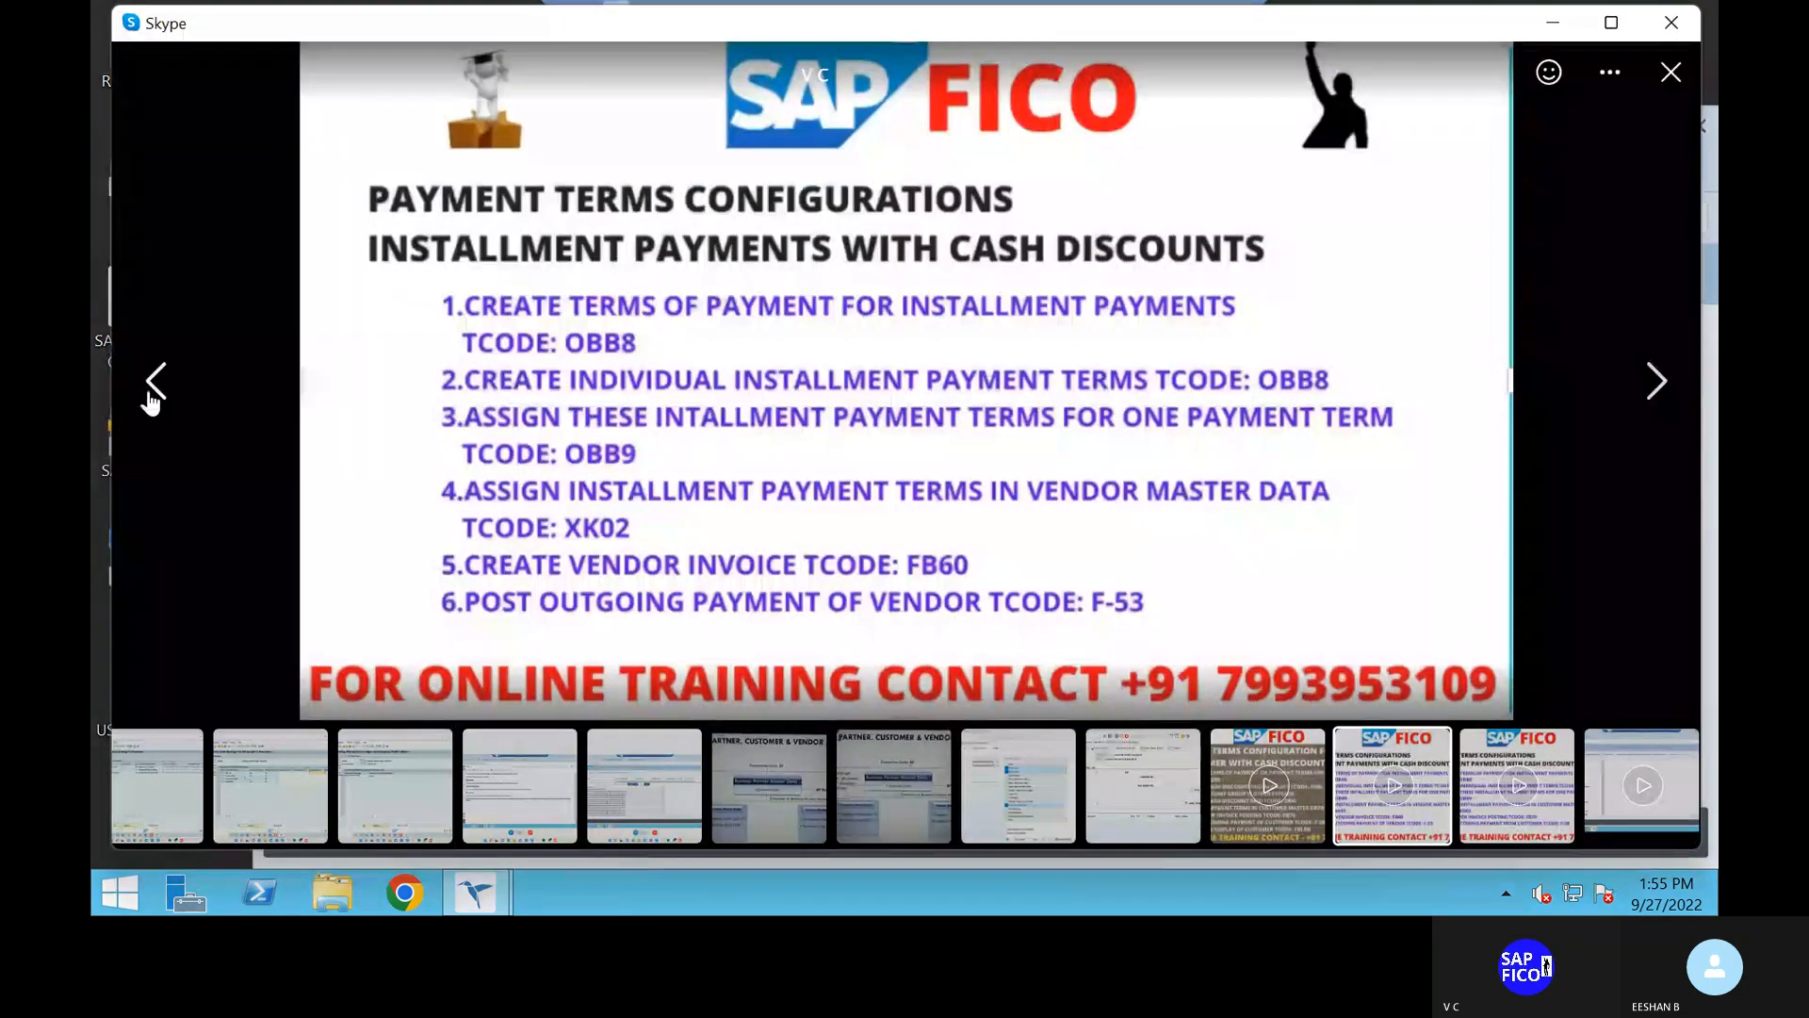
Step: Go back to the customer cash-discount payment terms slide in the Skype viewer
left_click(151, 388)
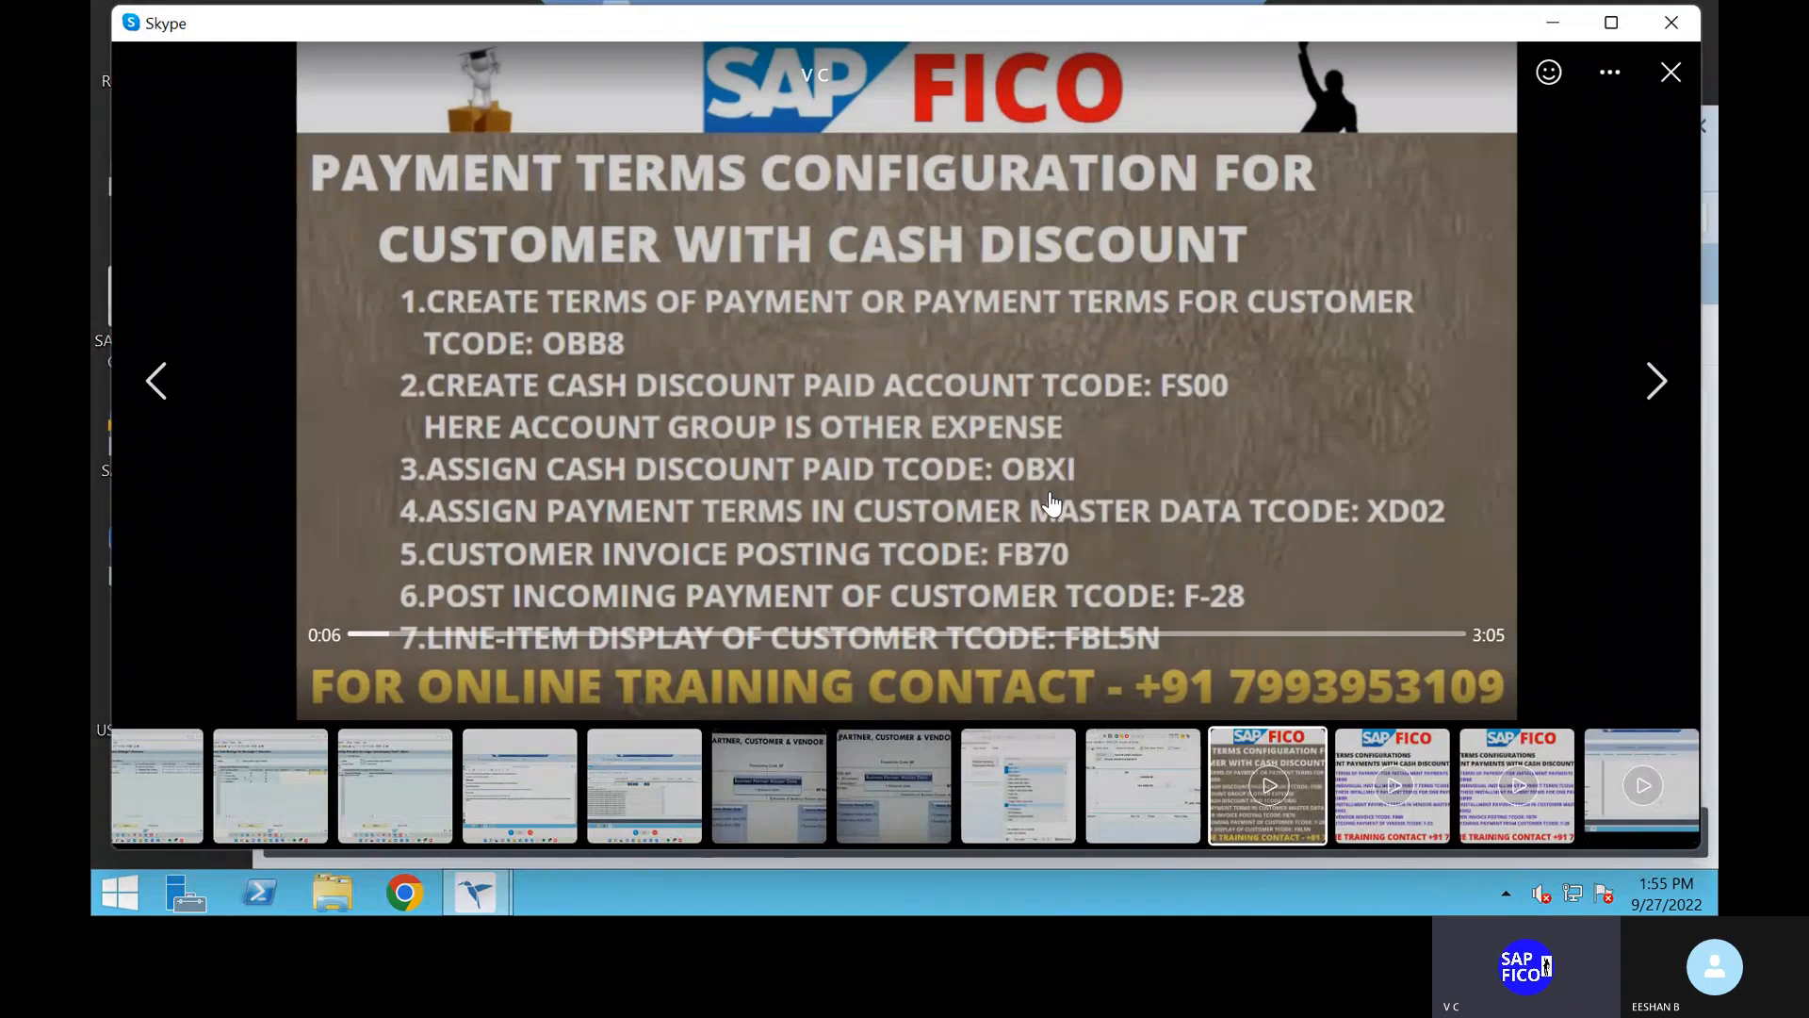
Step: Open automatic posting accounts for SKT cash discount expenses in chart TAOC, saving the rules
key("alt+Tab")
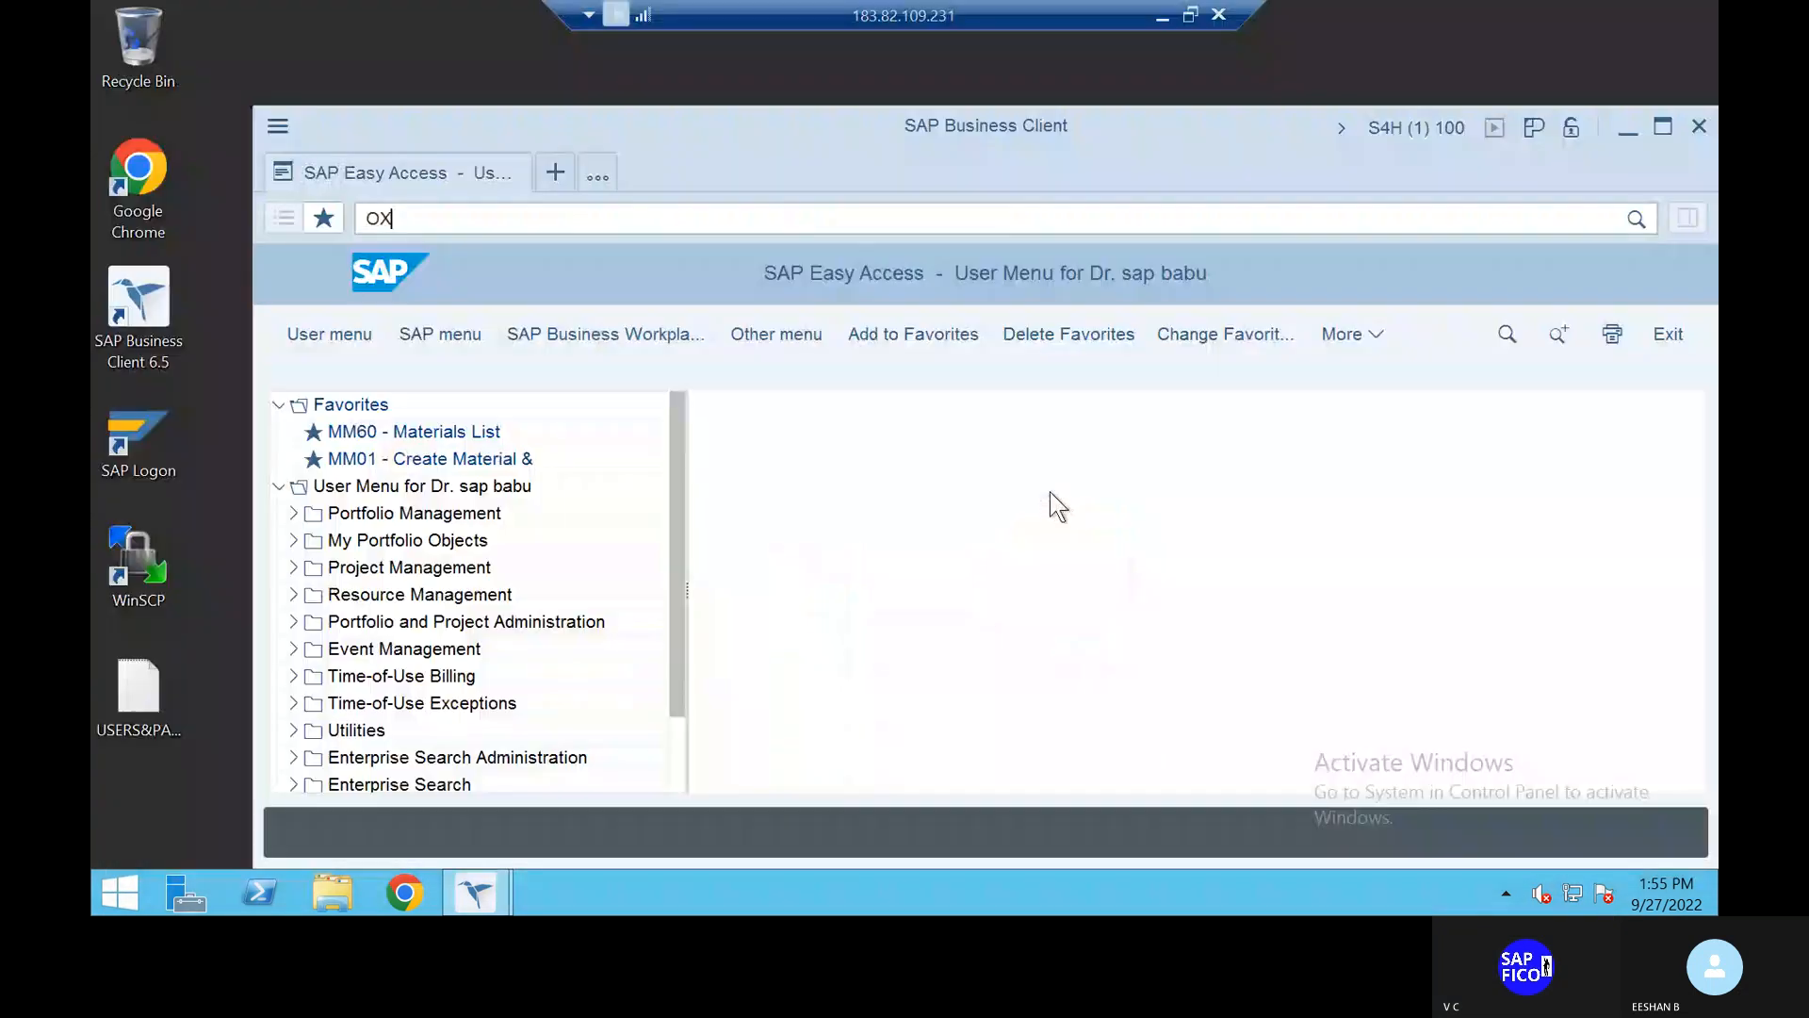
key("BackSpace")
type("B29")
key("Return")
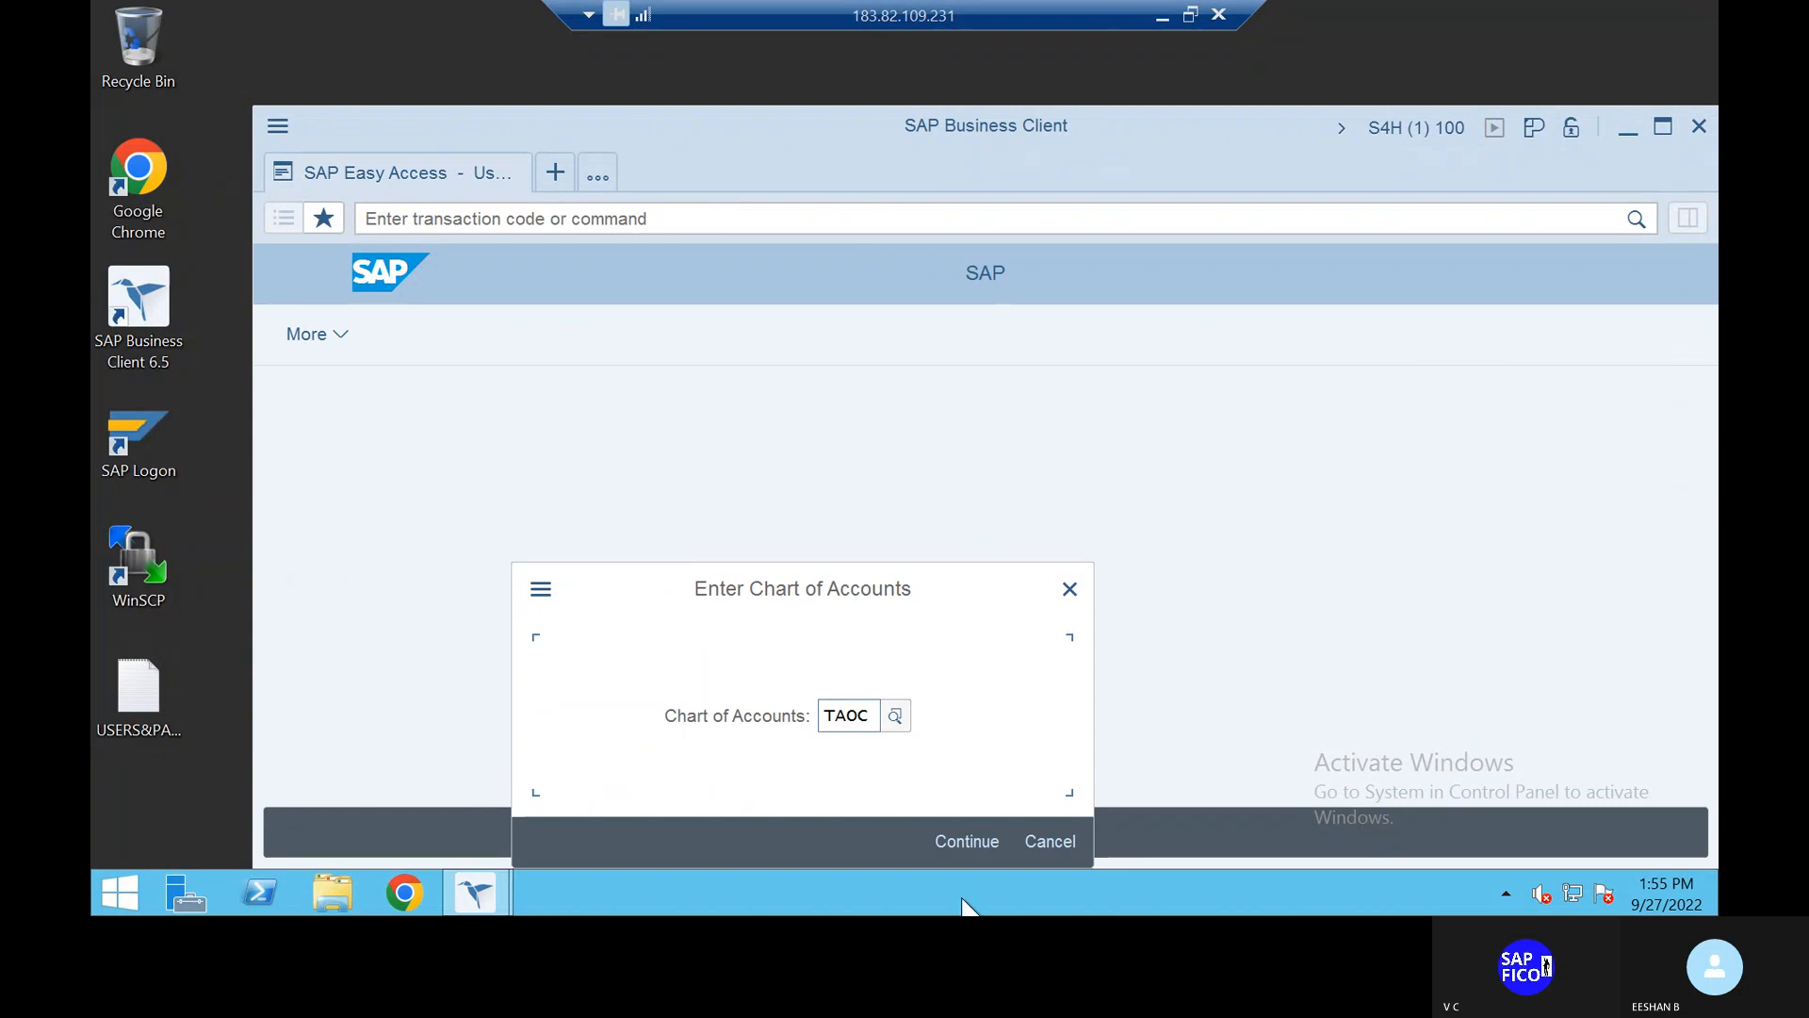
left_click(968, 841)
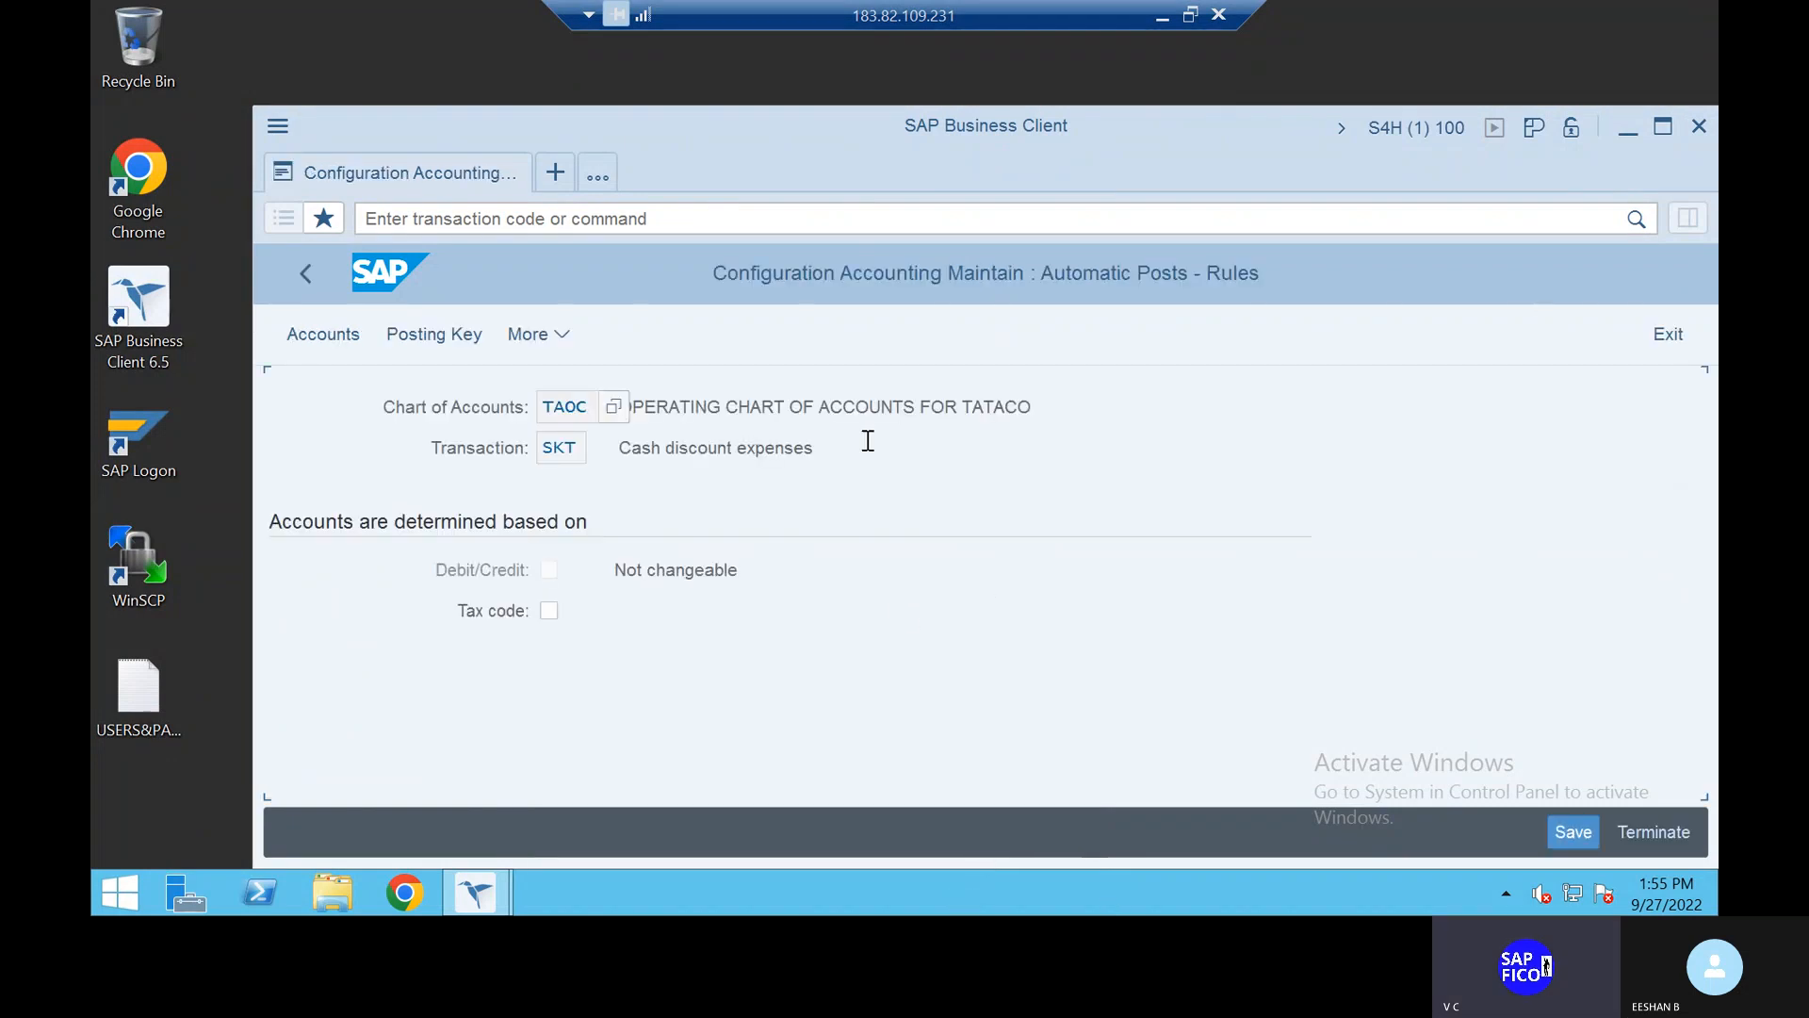
left_click(450, 337)
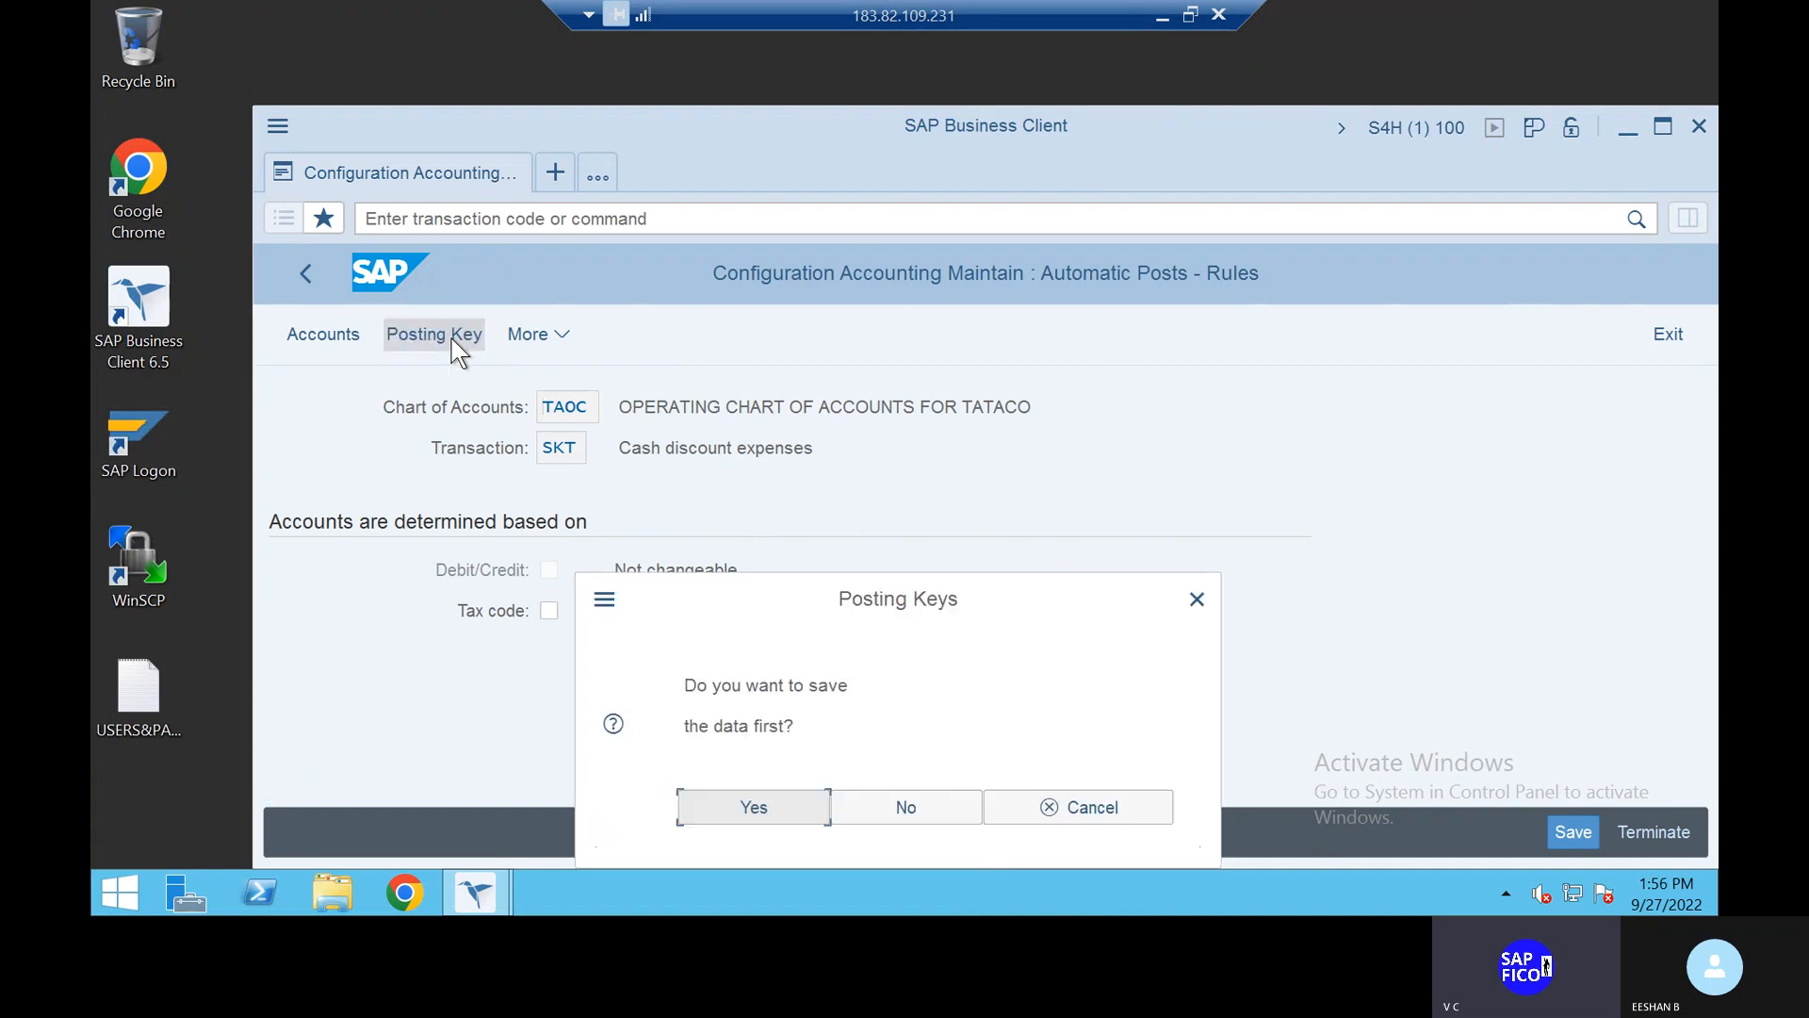
left_click(761, 816)
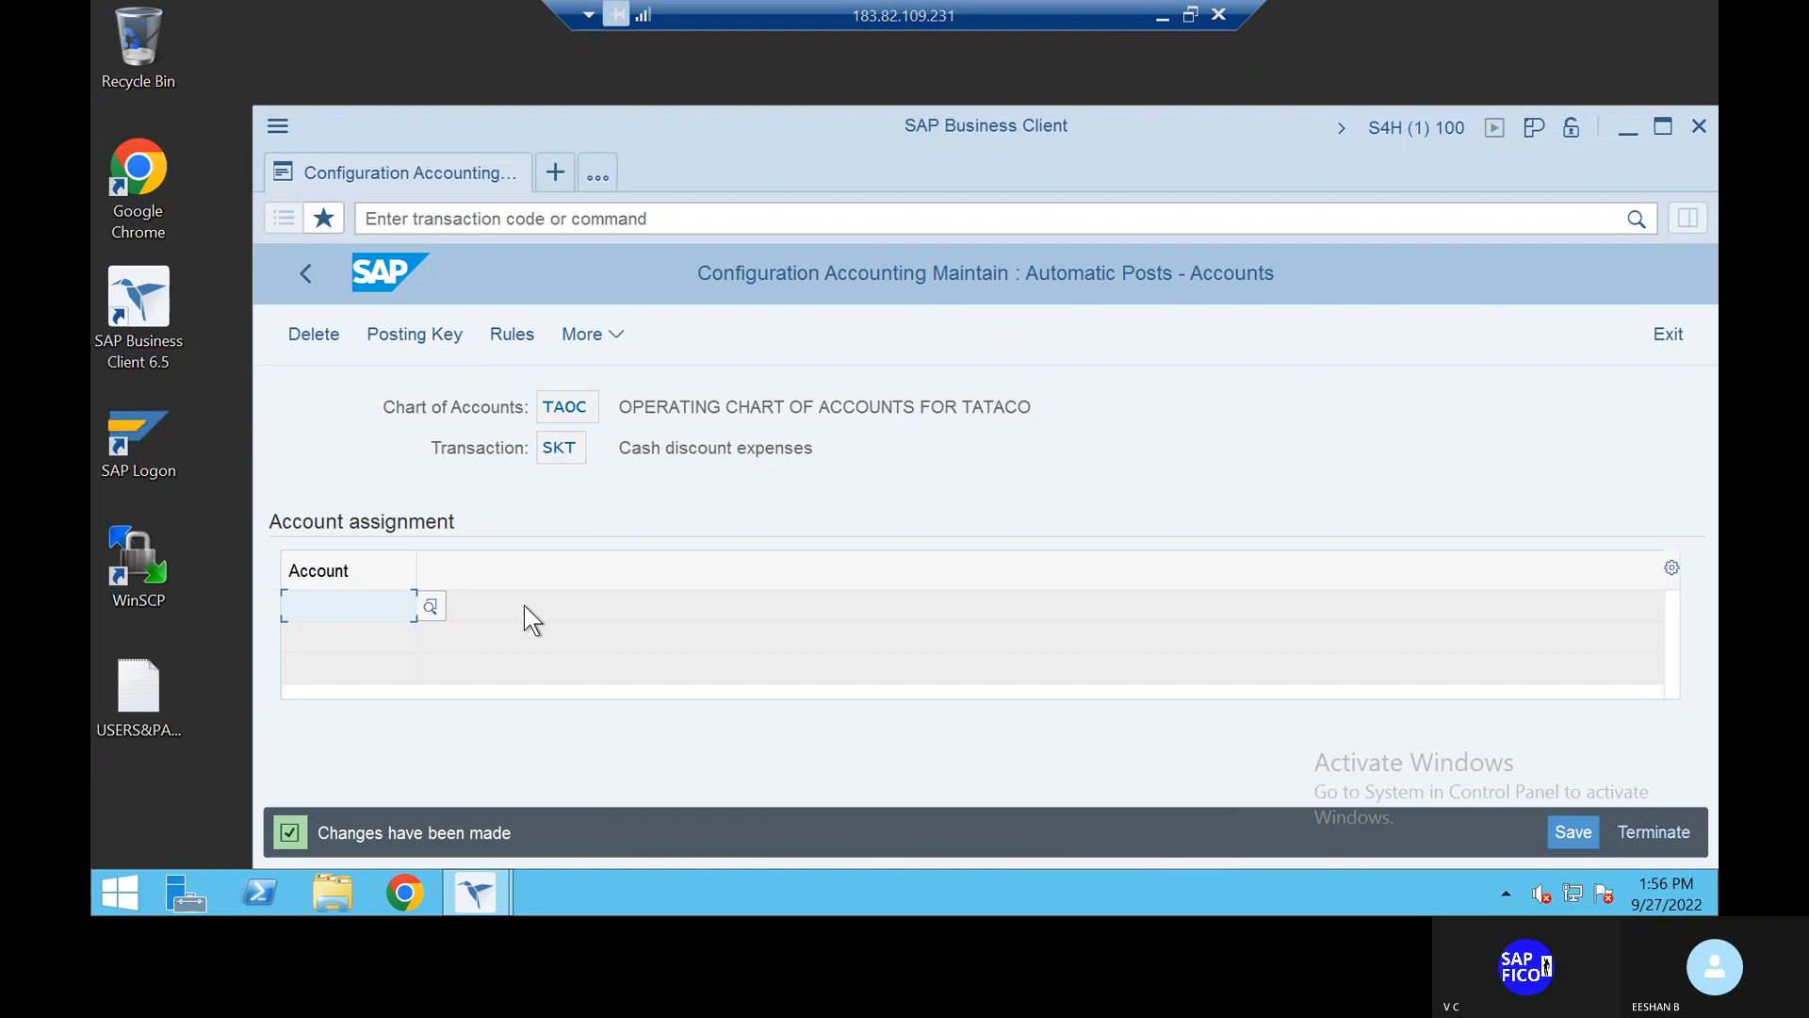
Step: Pick CASH DISCOUNT PAID ACCOUNT 100400 for SKT and save under the customizing request
left_click(430, 608)
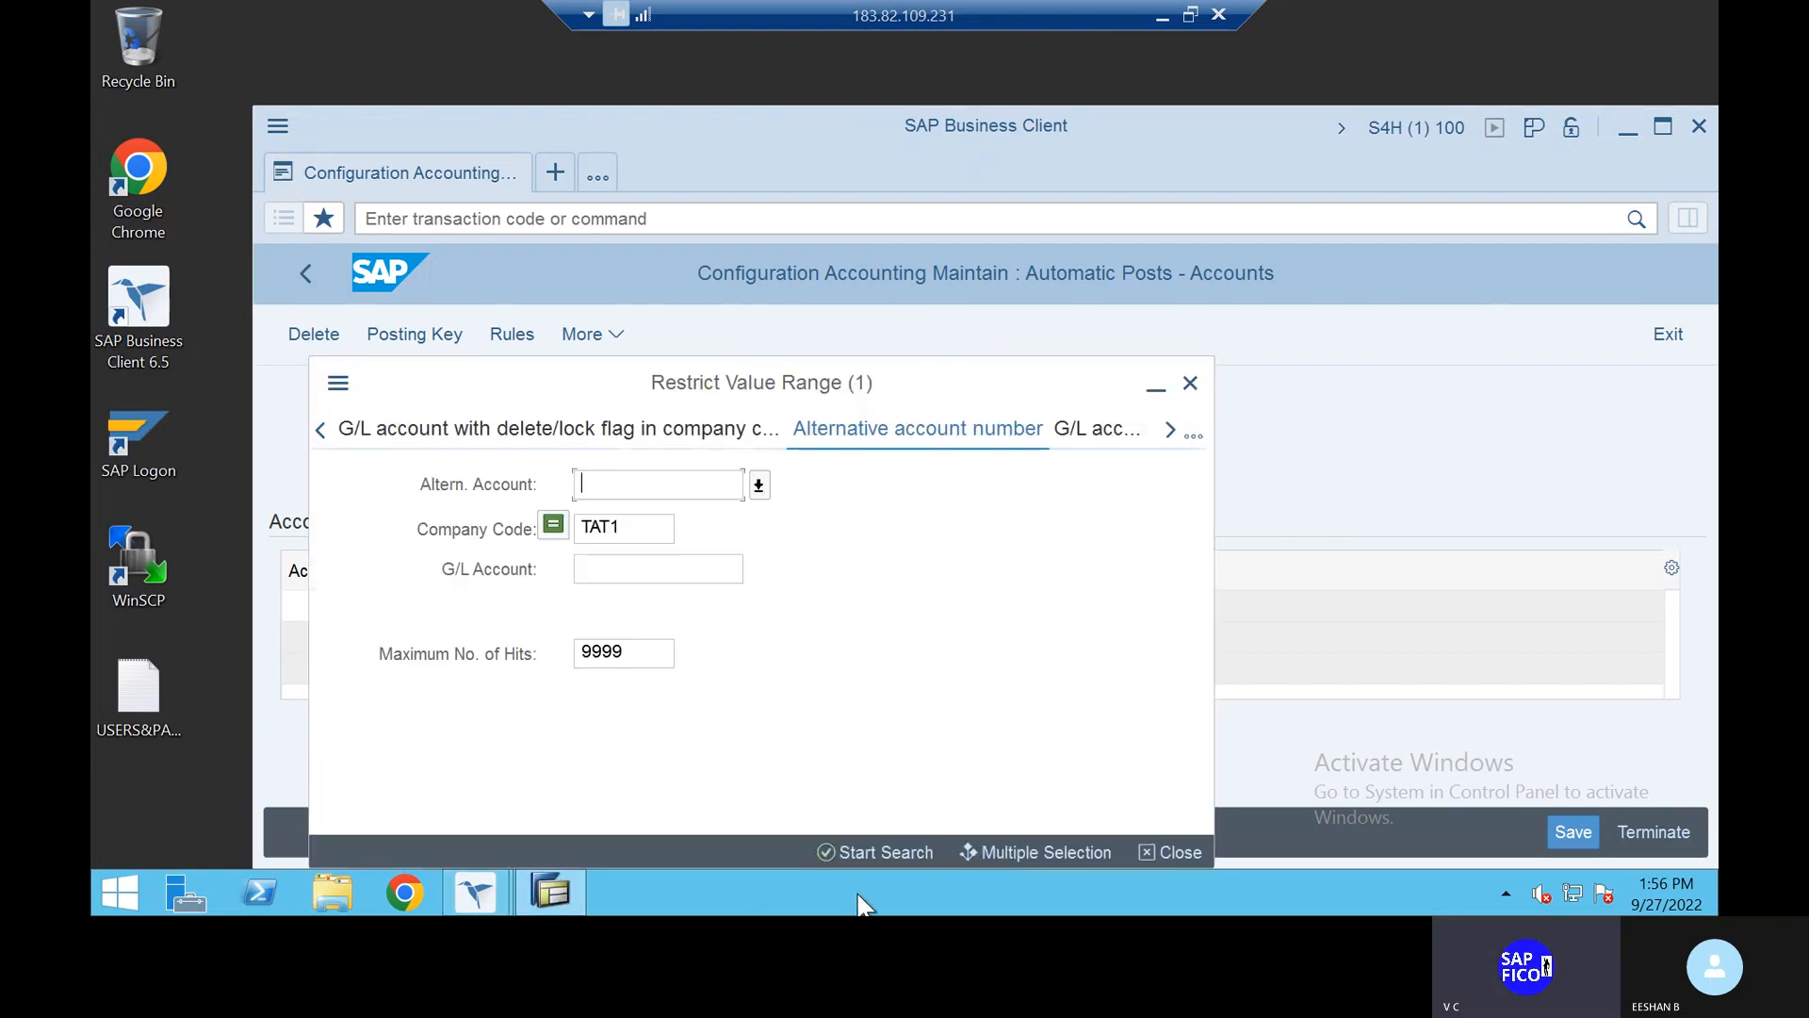
left_click(872, 853)
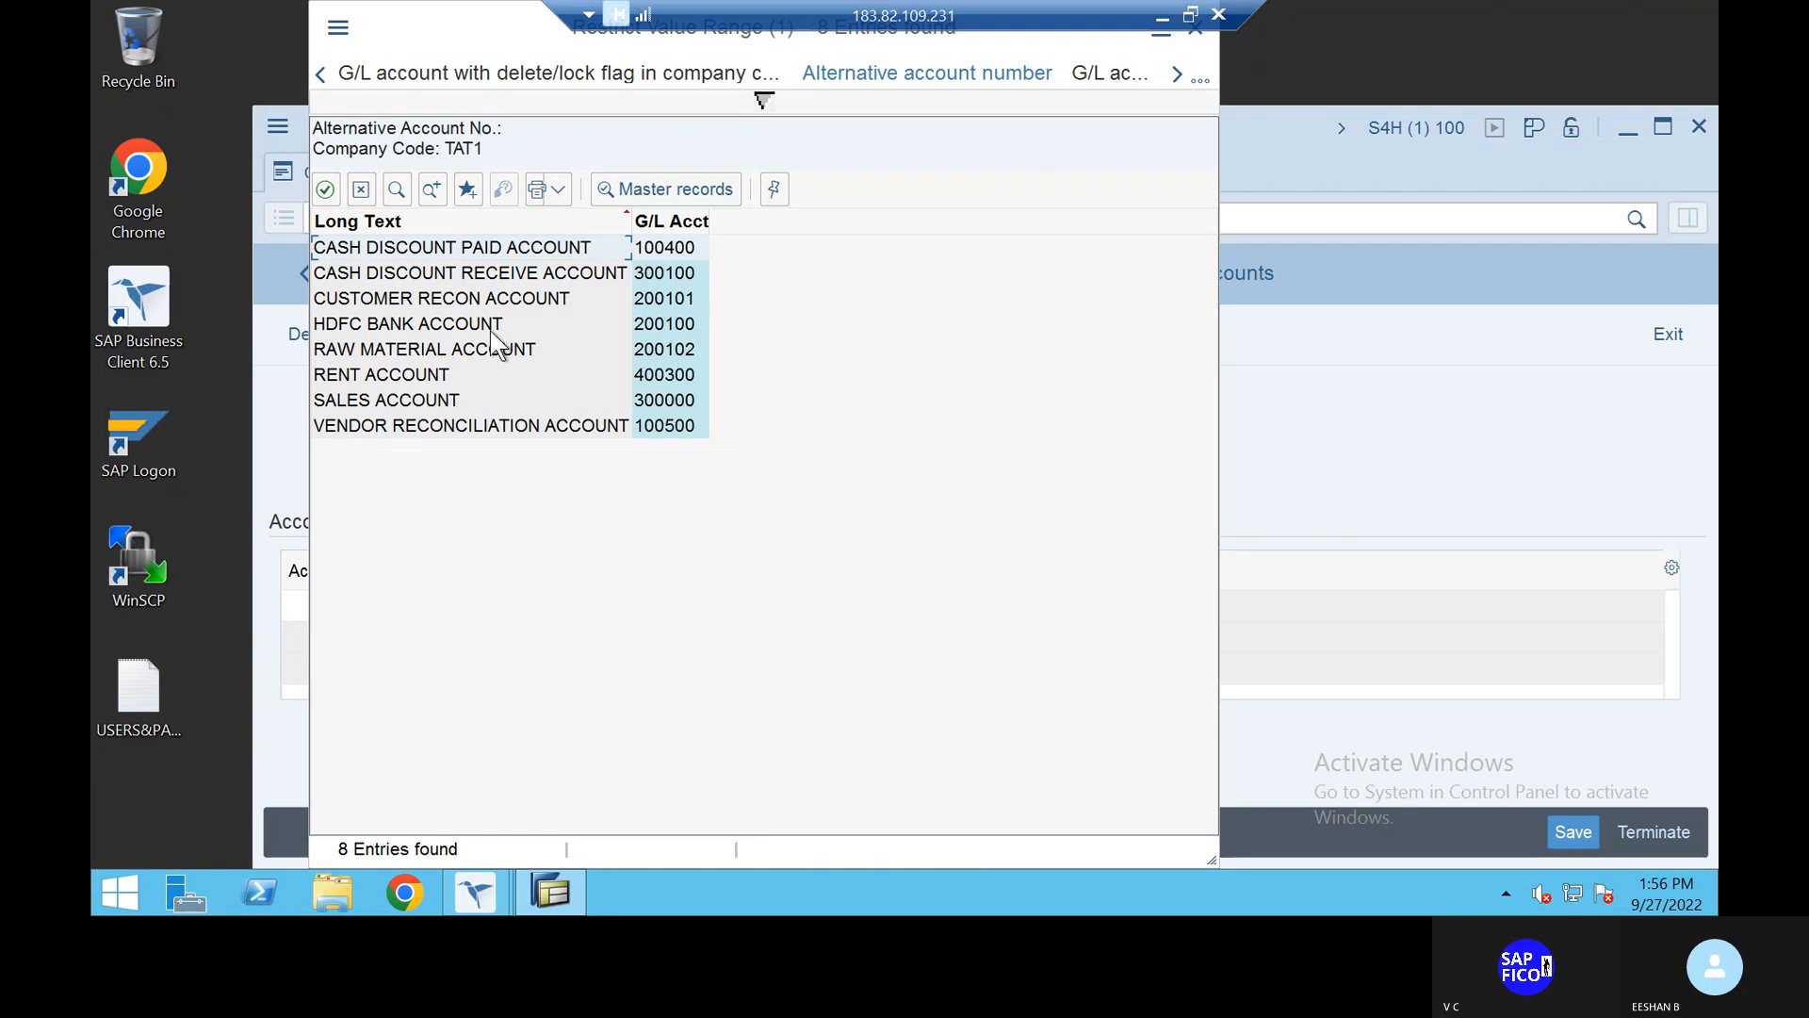
double_click(473, 249)
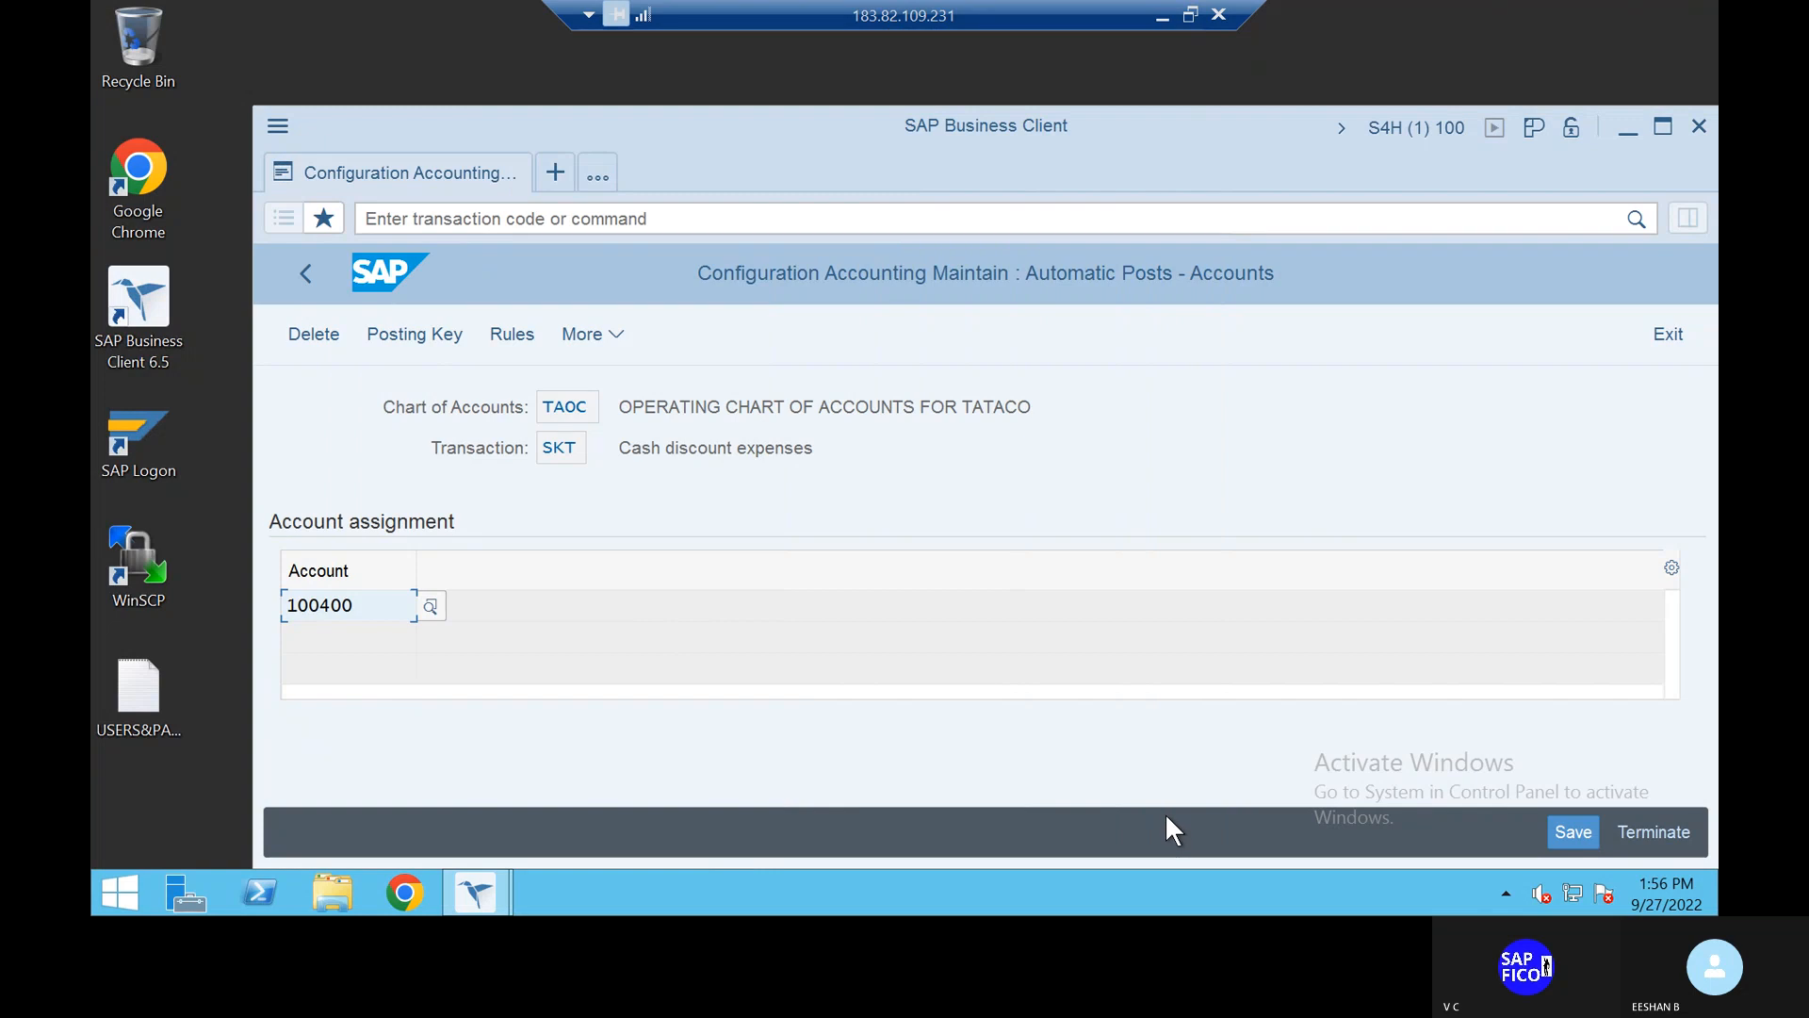
left_click(1573, 833)
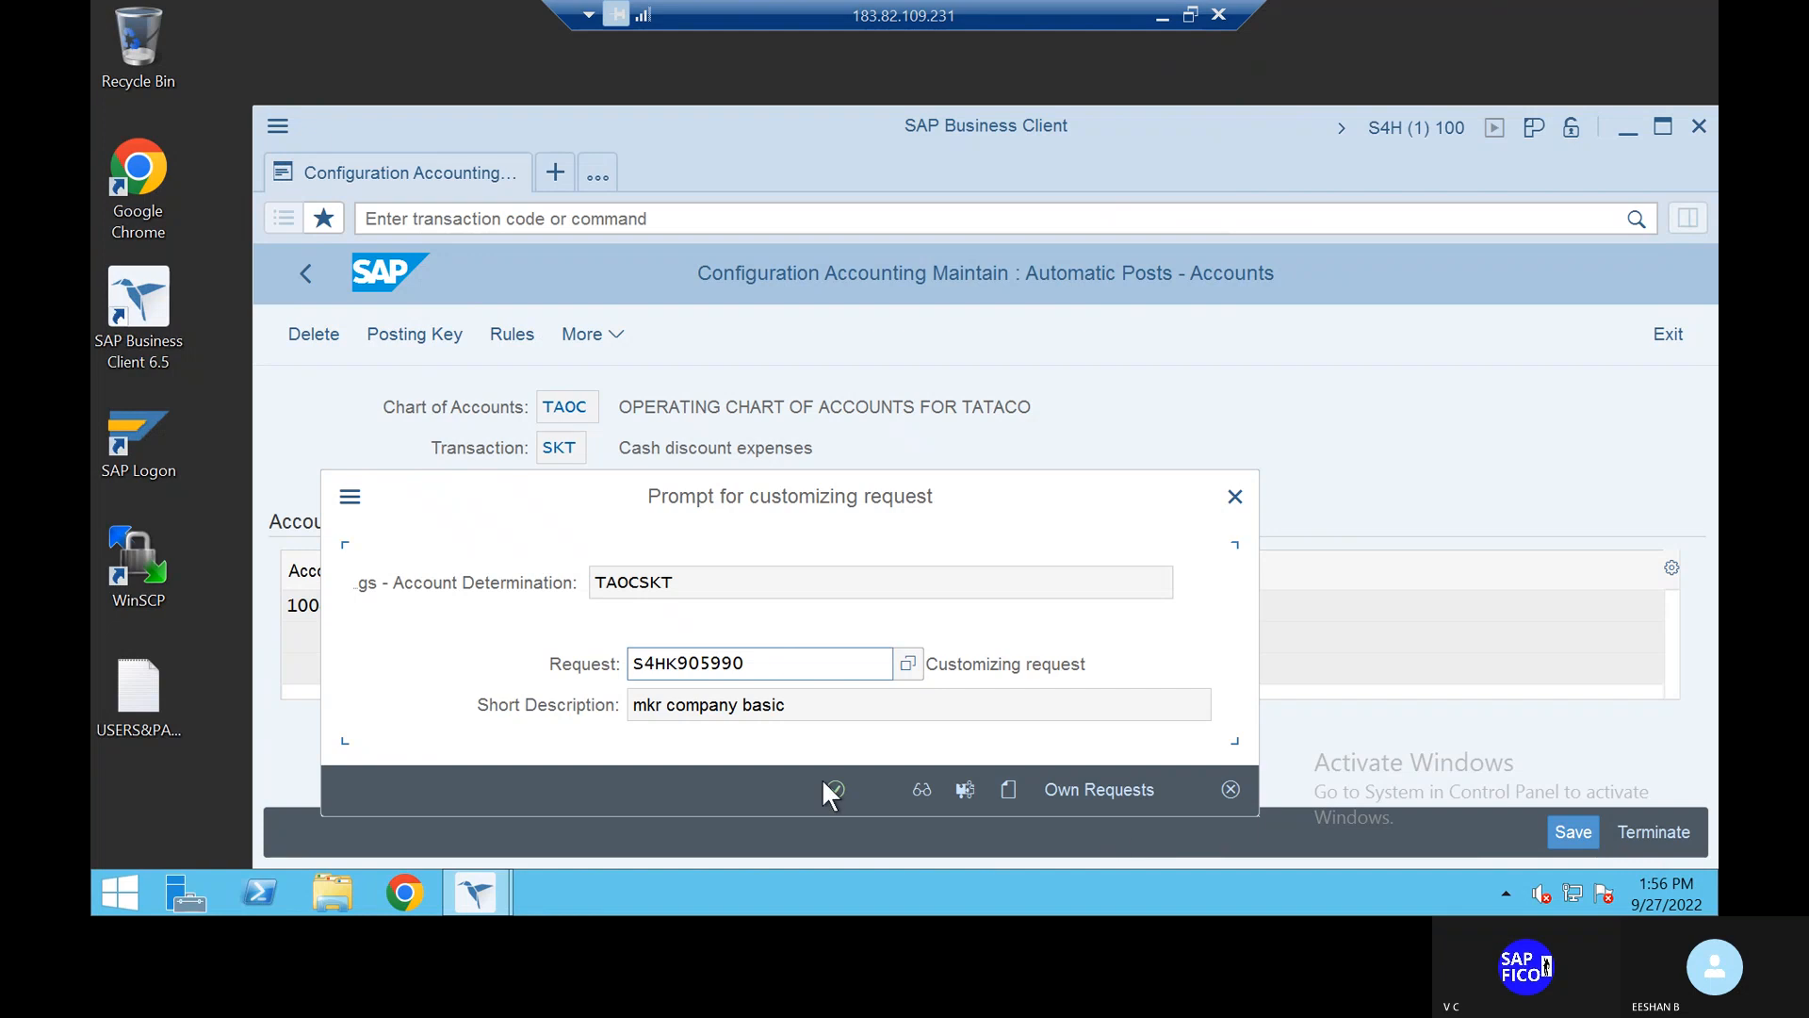
left_click(833, 792)
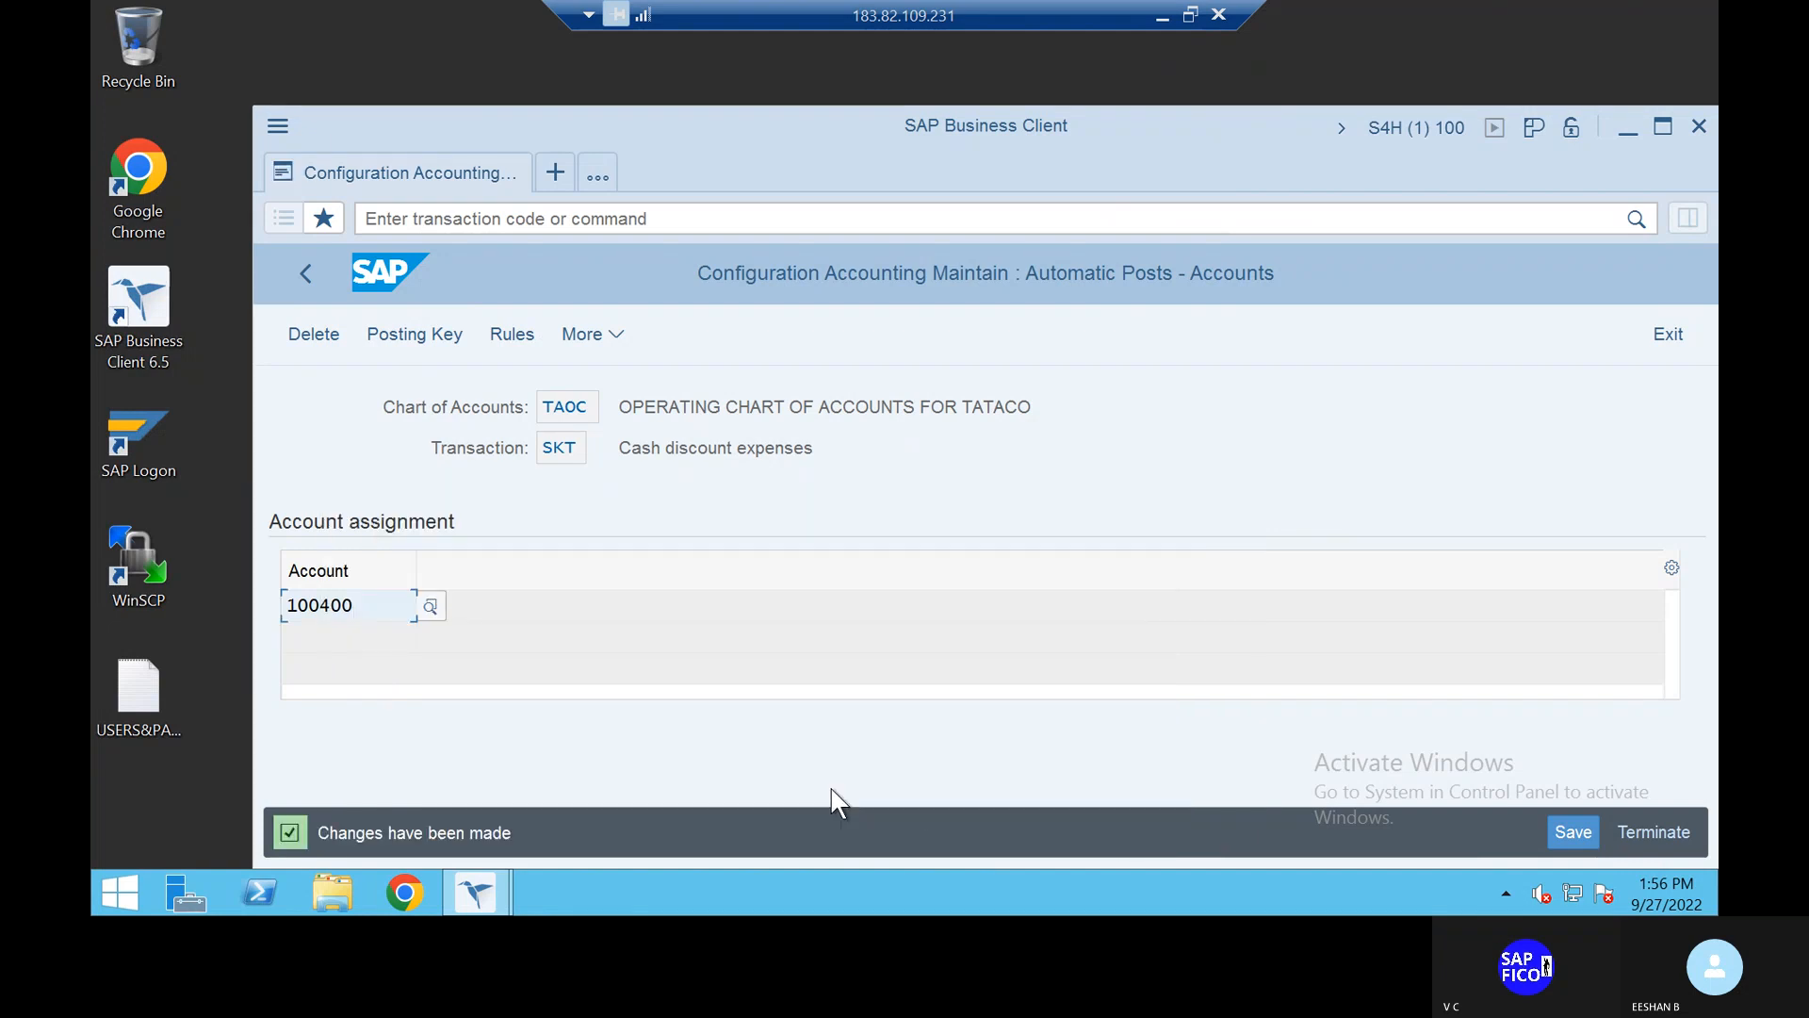
Step: Run /NXD02 to open Customer Change for TAT1 and search for a customer number
left_click(557, 219)
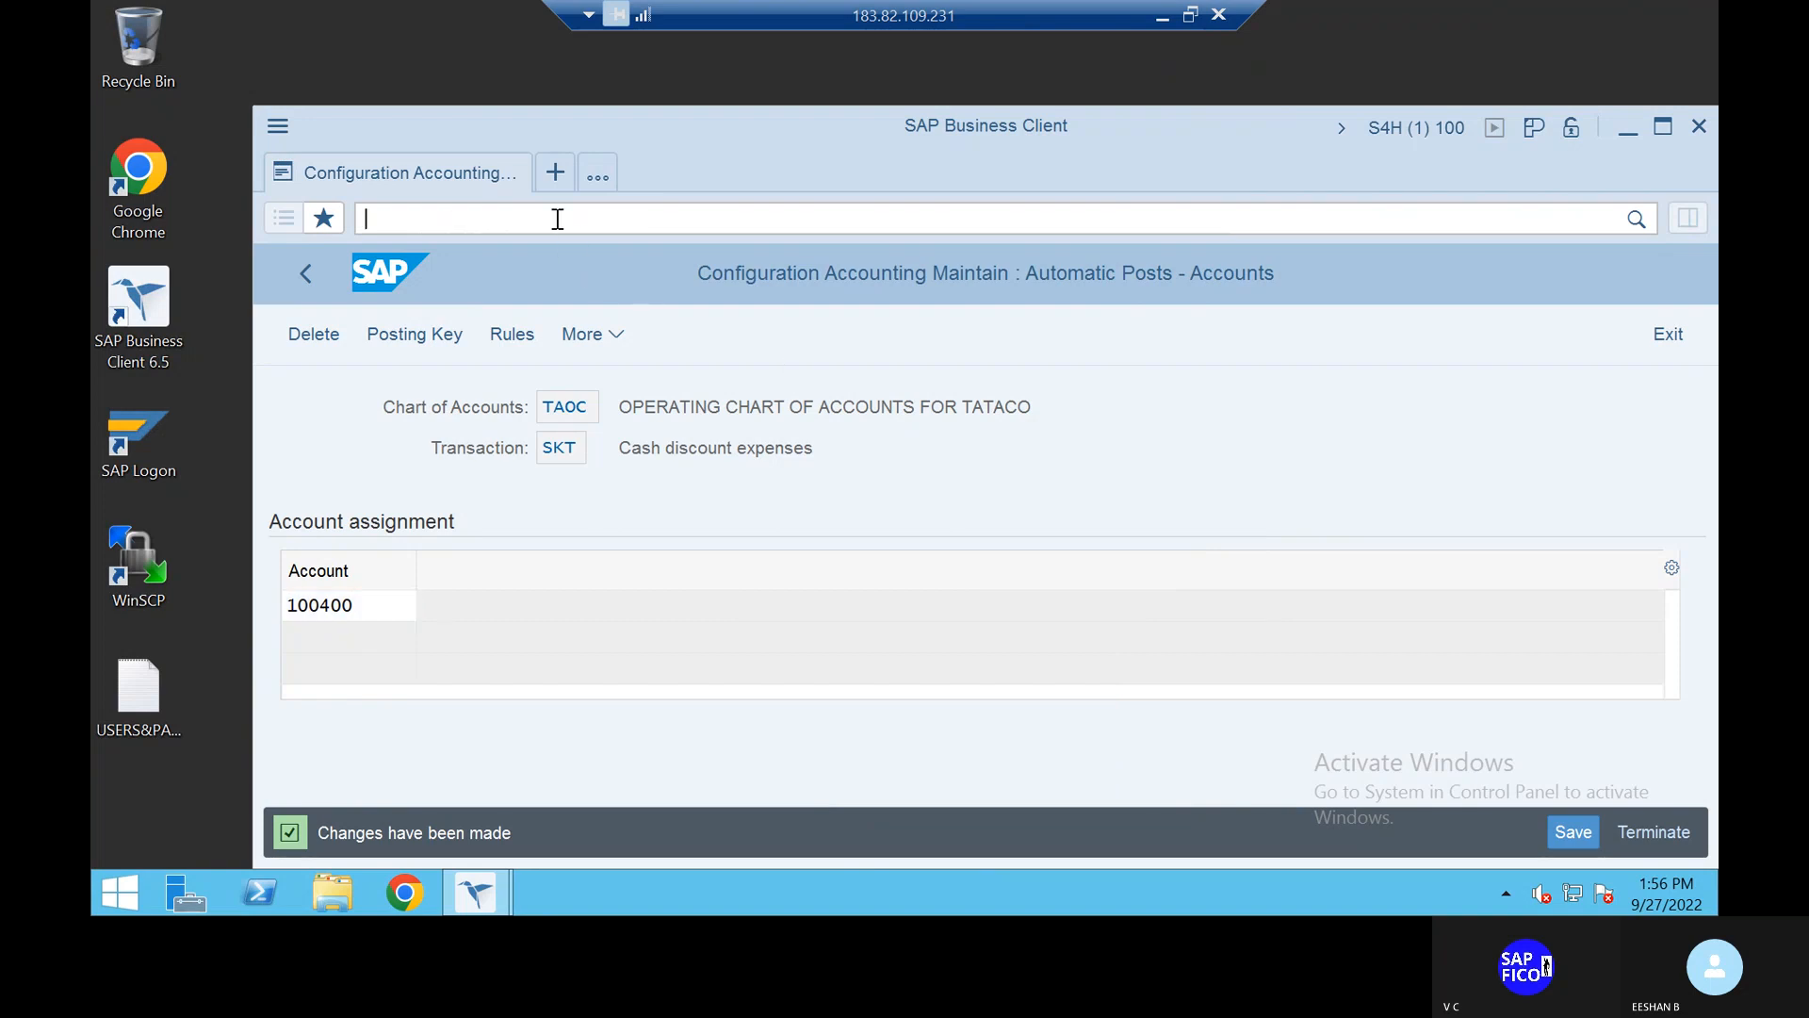
type("/NXK")
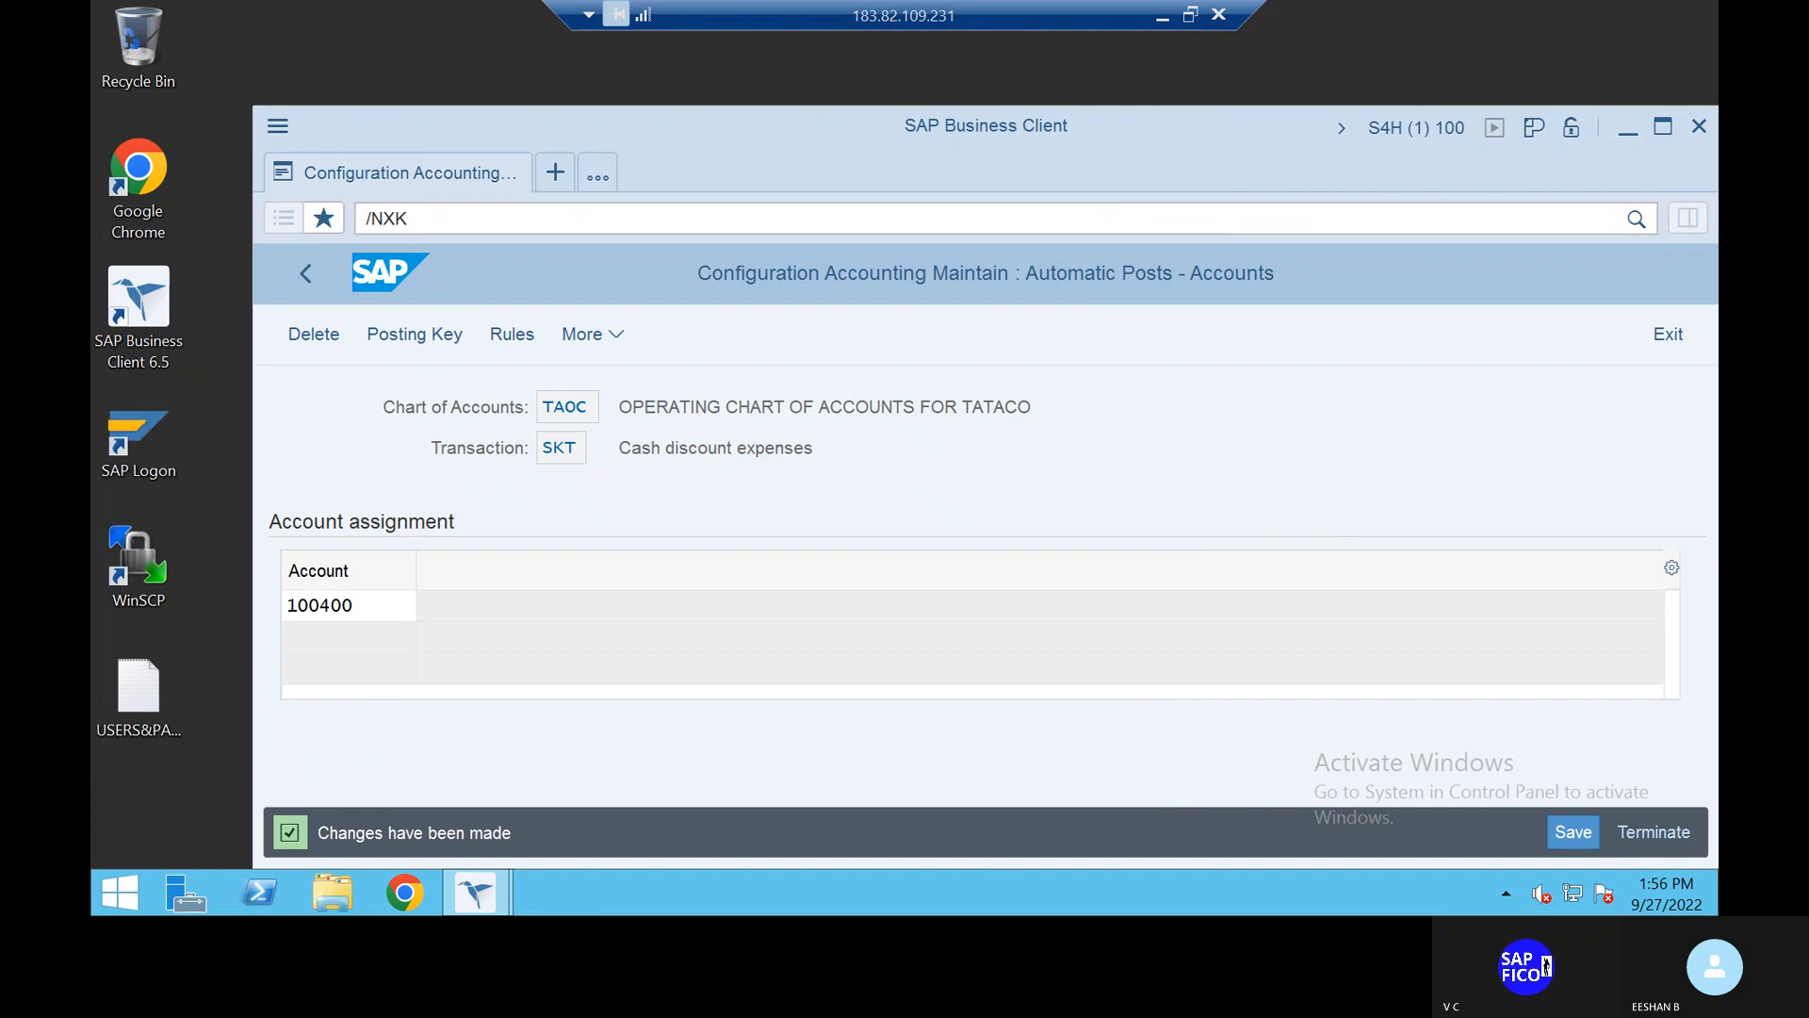
key("BackSpace")
type("D02")
key("Return")
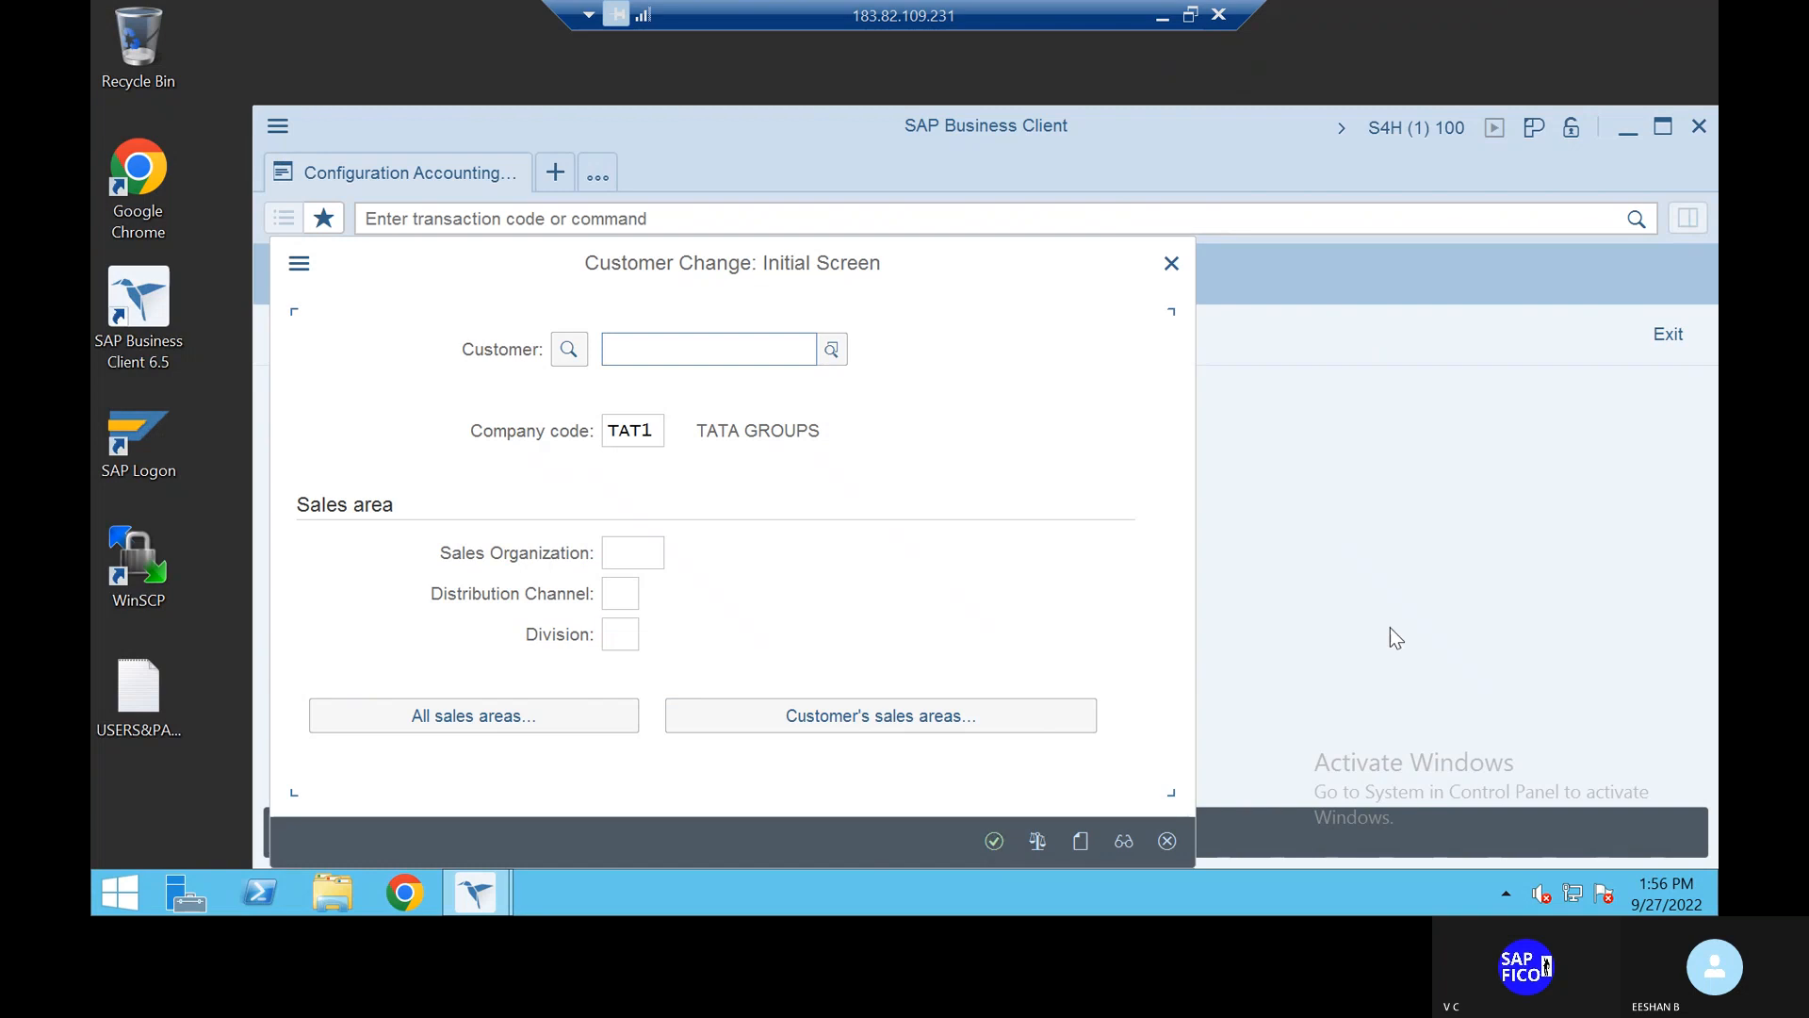
key("alt+Tab")
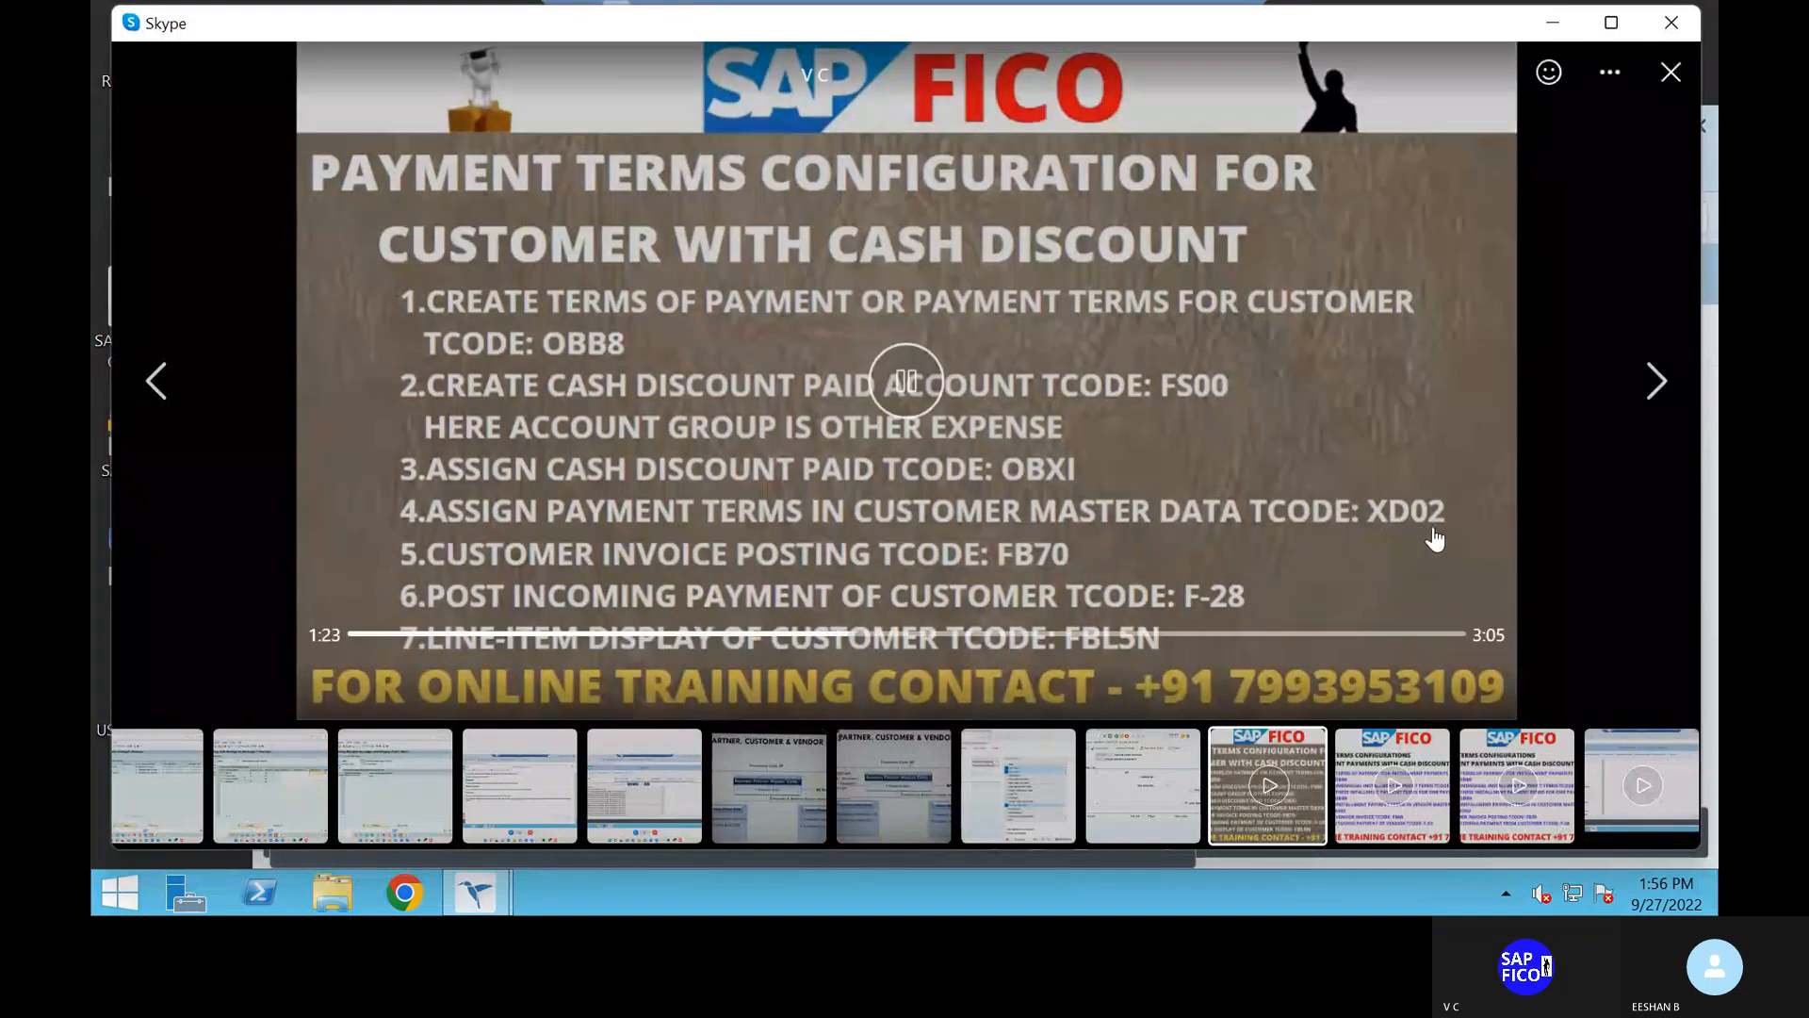
key("alt+Tab")
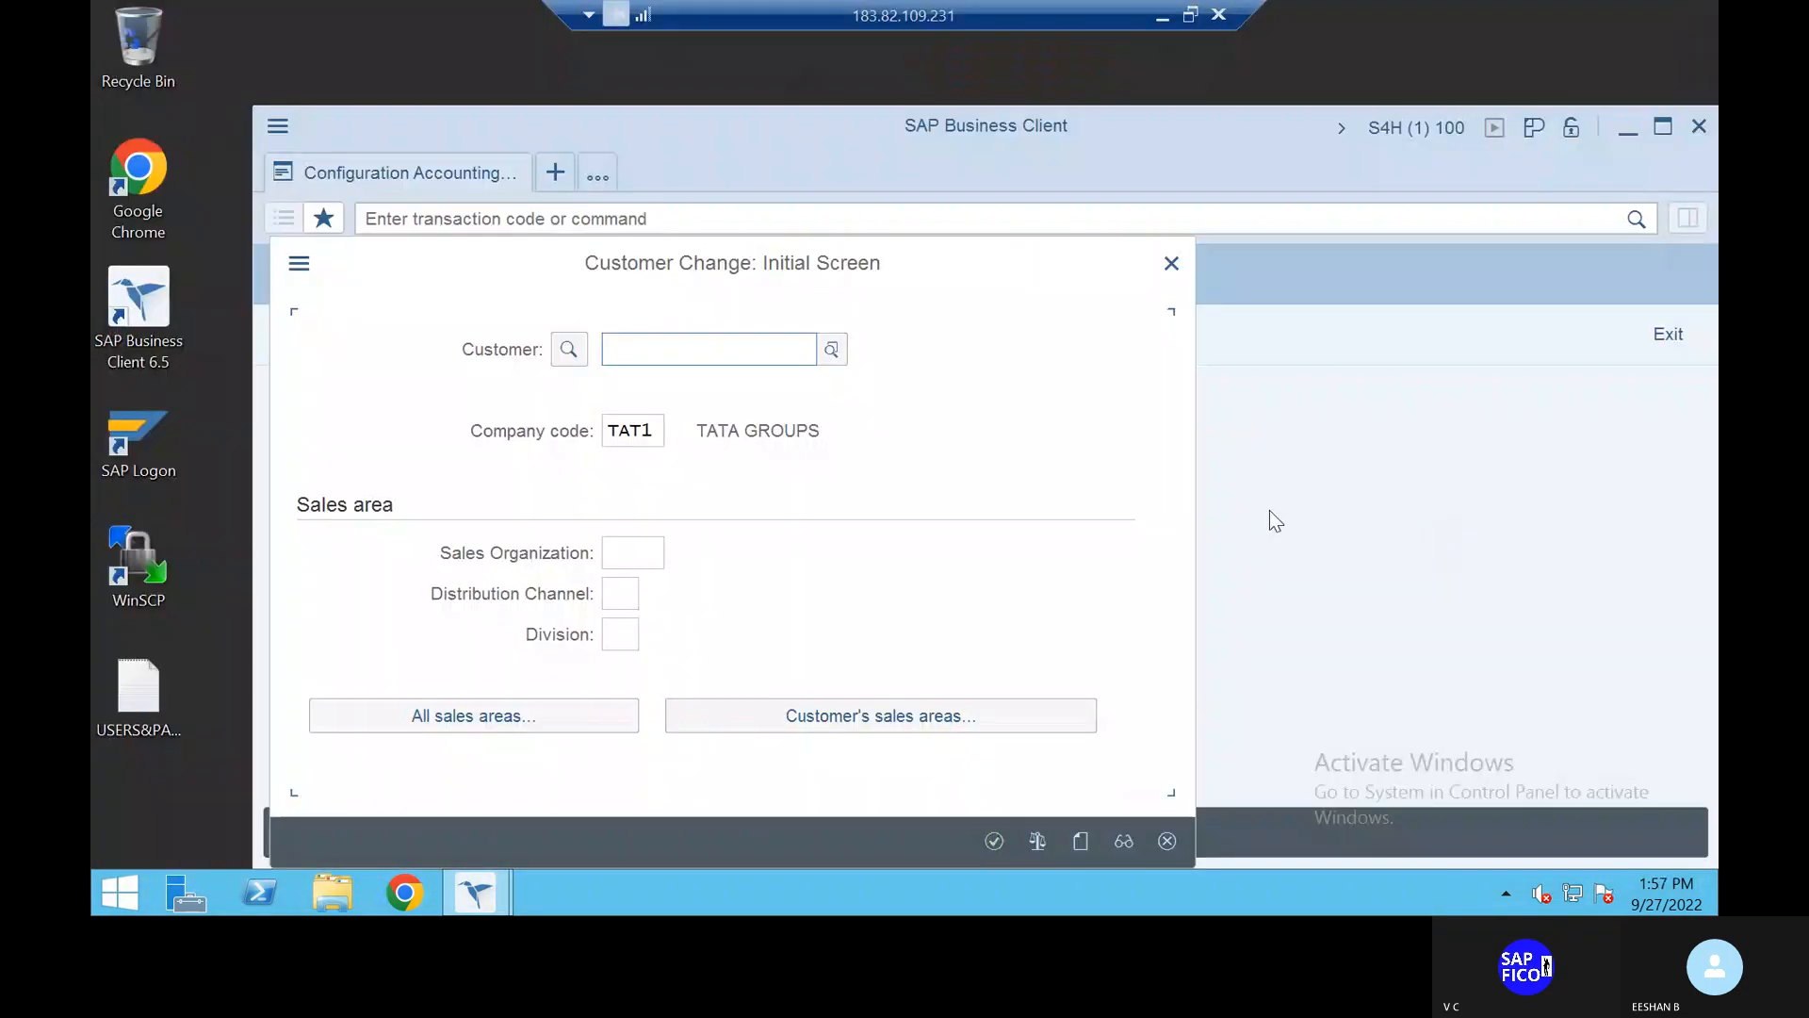
left_click(831, 349)
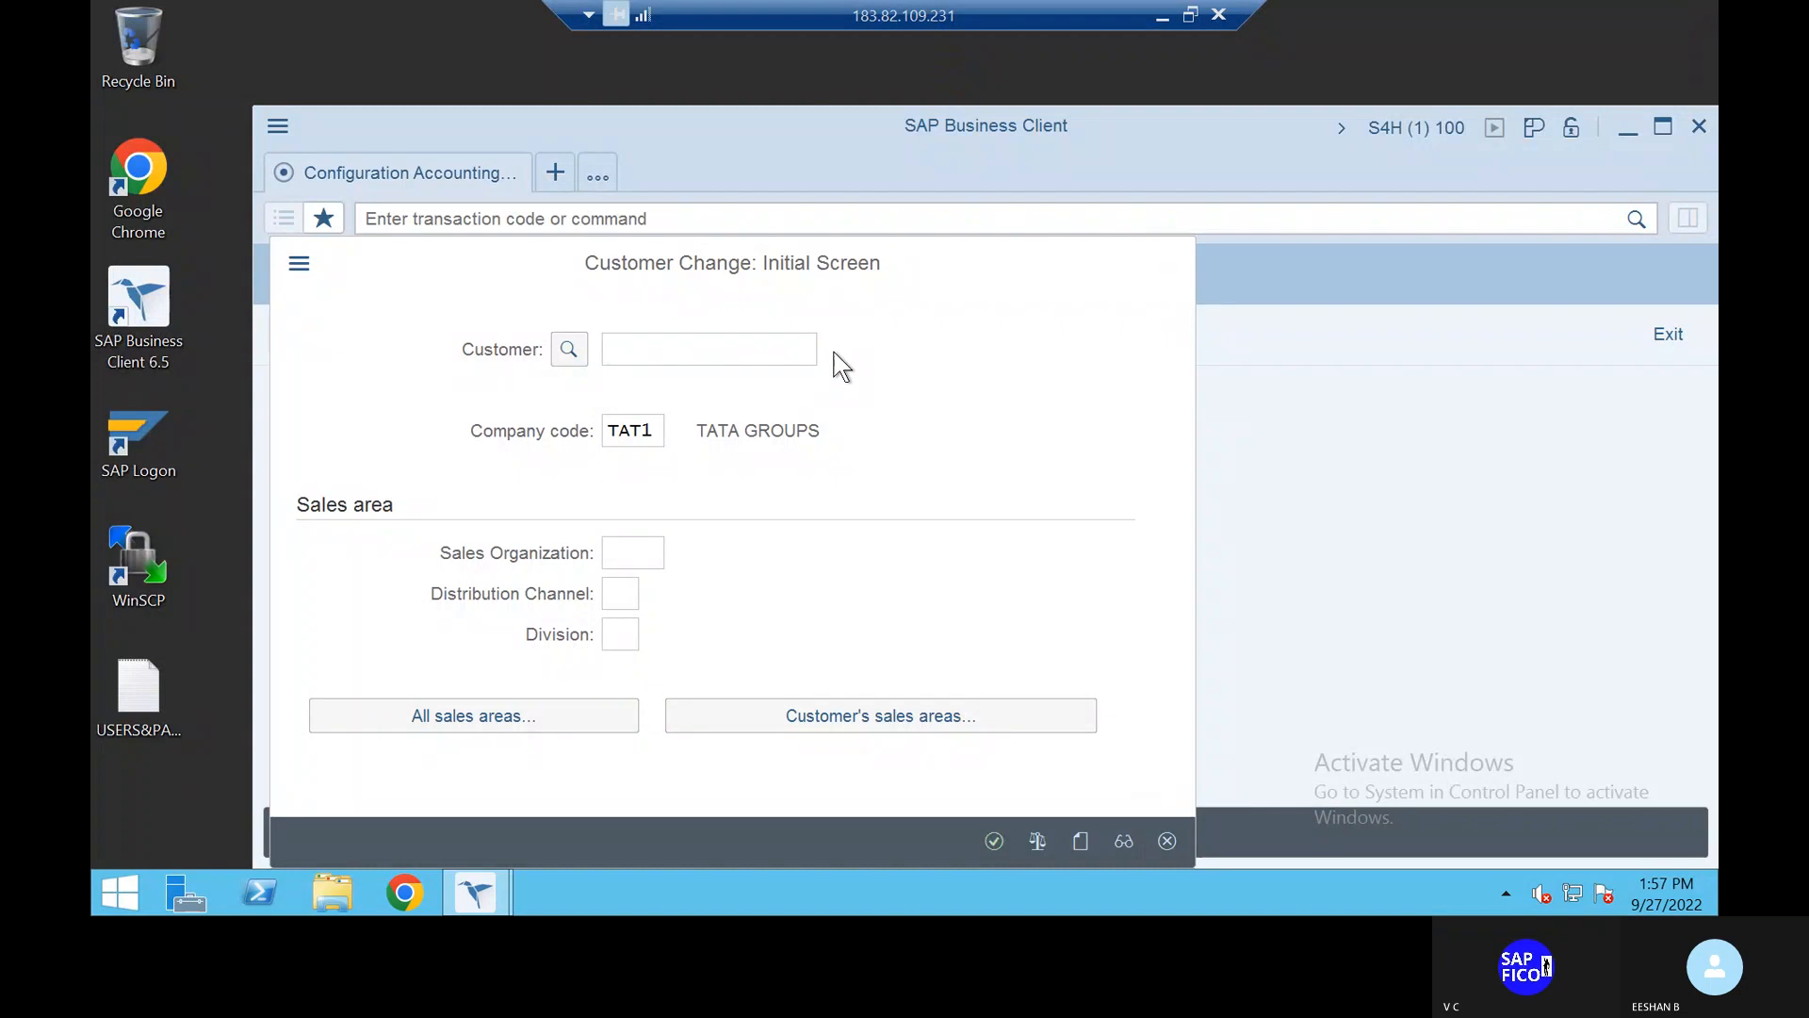